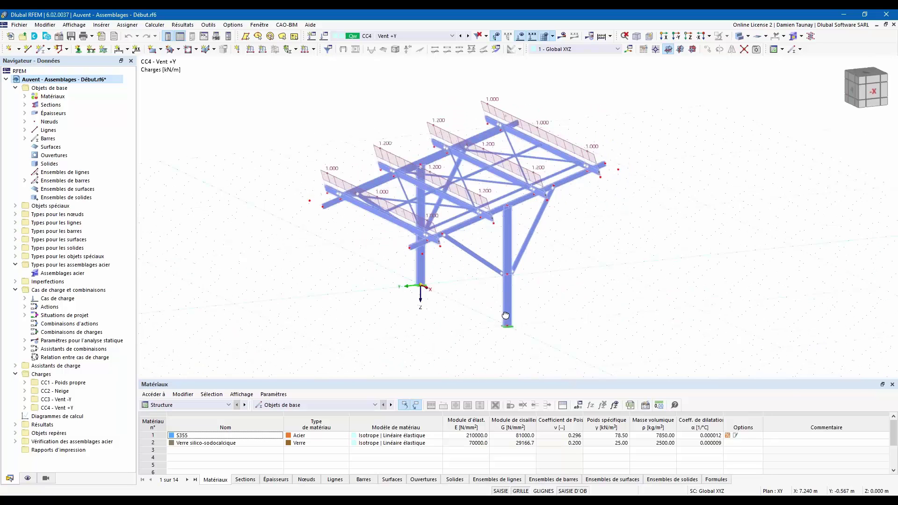
- Switch to Dlubal Center, browse the Treillis and Installations d'exploitation des énergies renouvelables block categories, and close the library
middle_click_drag(580, 270, 439, 311, "ctrl")
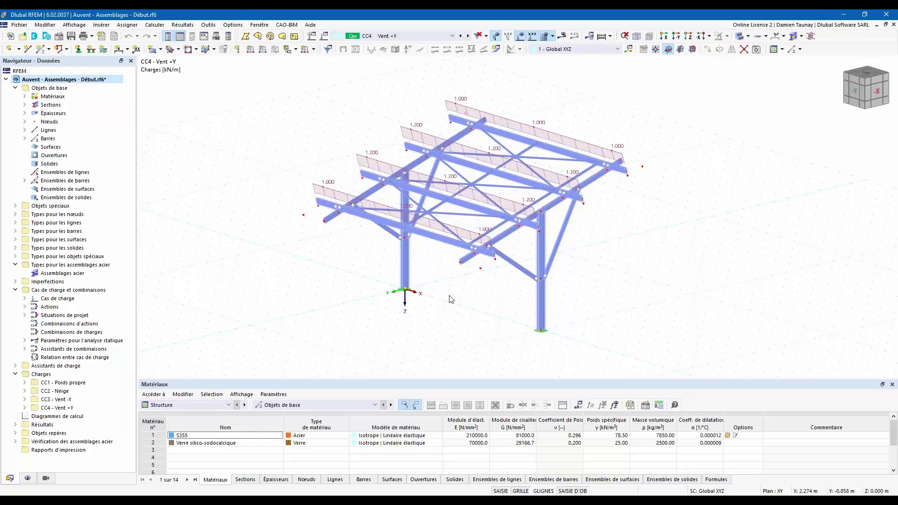
key("alt+Tab")
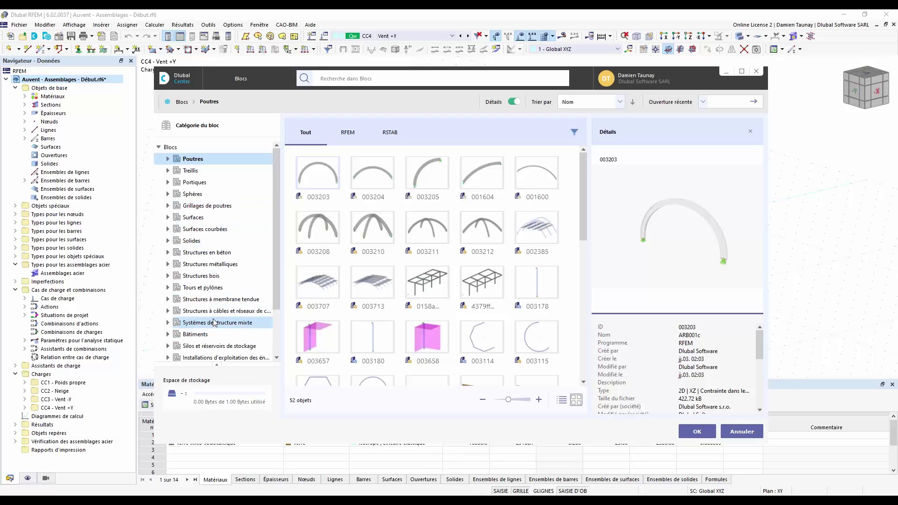
left_click(190, 171)
scroll(463, 239, "down", 1)
scroll(433, 267, "down", 10)
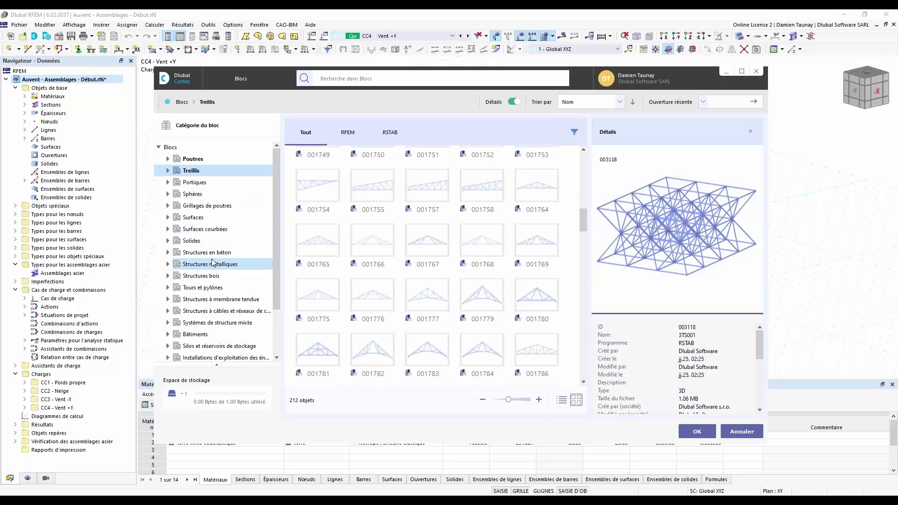
scroll(211, 292, "down", 3)
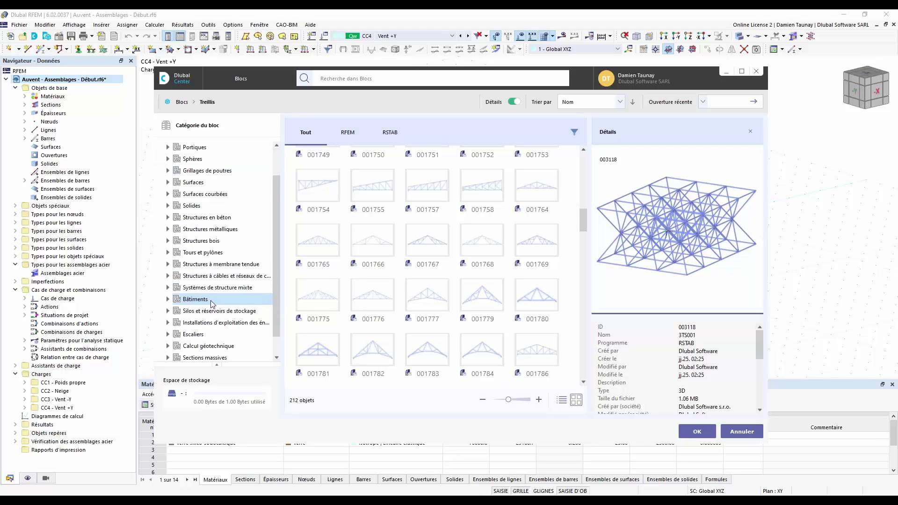
left_click(210, 299)
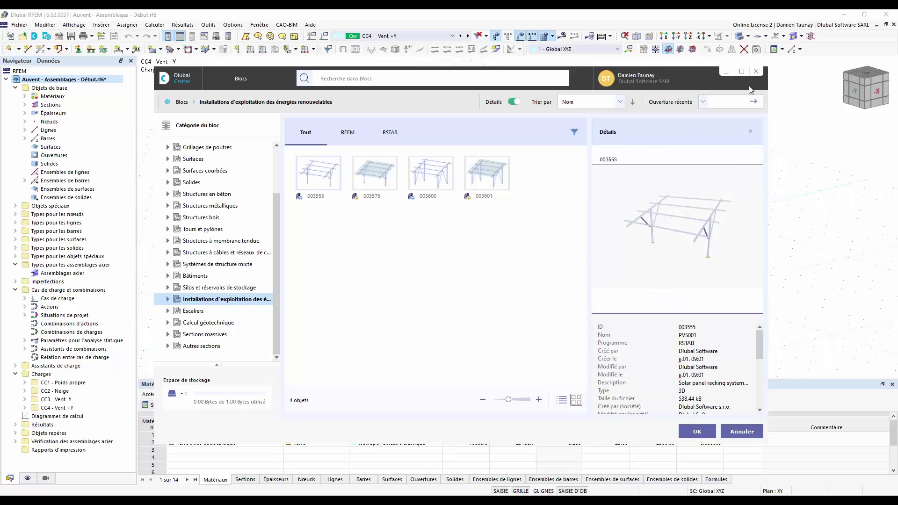
left_click(758, 75)
- Display the loads of CC1 Poids propre, CC2 Neige, CC3 Vent -Y and CC4 Vent +Y in turn on the canopy model
mouse_move(658, 289)
middle_mouse_down("ctrl")
mouse_move(599, 294)
mouse_move(645, 290)
middle_mouse_up("ctrl")
middle_click_drag(481, 327, 438, 320, "ctrl")
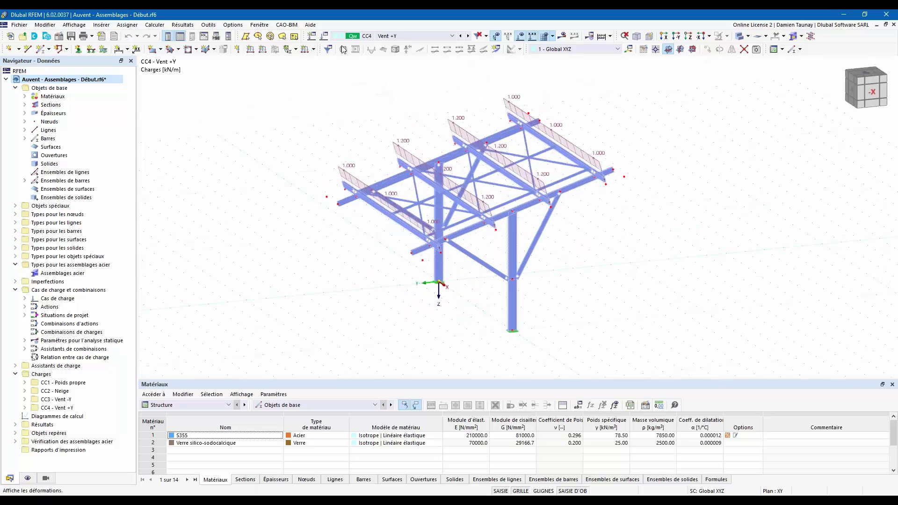
left_click(332, 48)
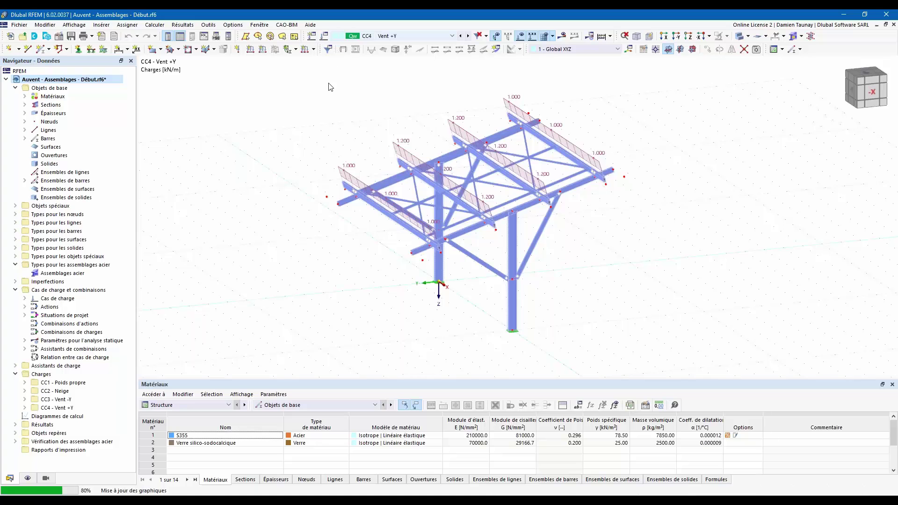
left_click(395, 36)
left_click(394, 43)
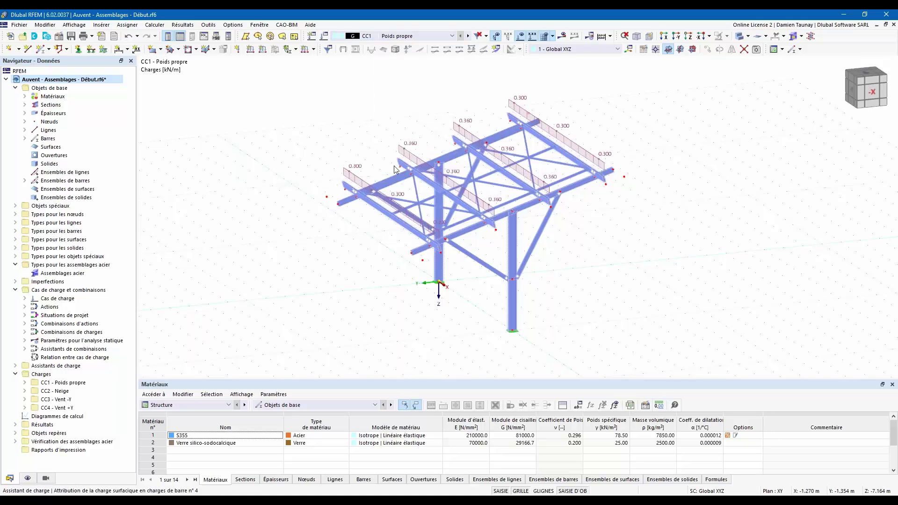
middle_click_drag(374, 329, 430, 318, "ctrl")
middle_click_drag(549, 272, 467, 241, "ctrl")
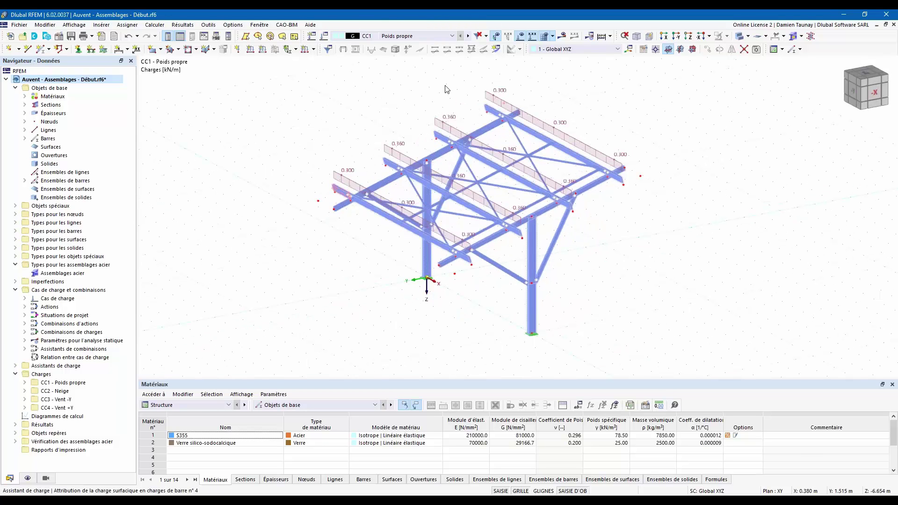
left_click(467, 36)
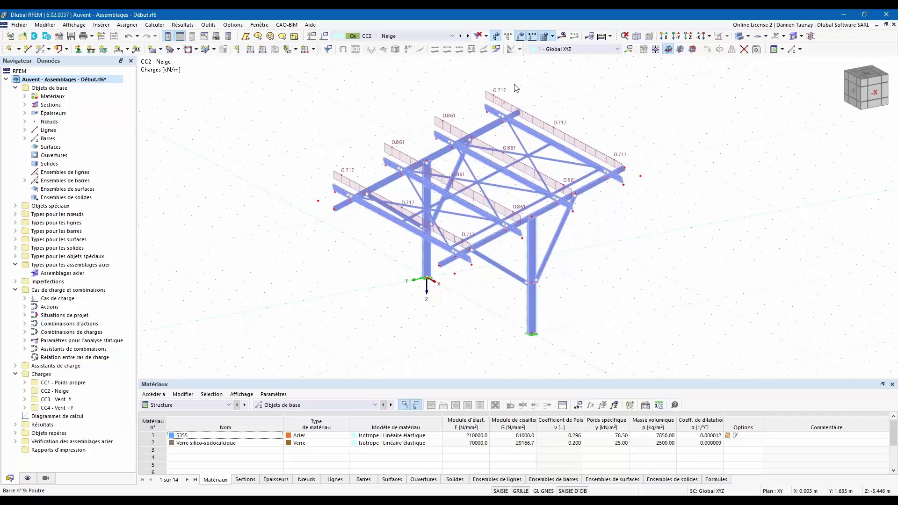
left_click(468, 36)
left_click(467, 36)
middle_click_drag(351, 123, 370, 124, "ctrl")
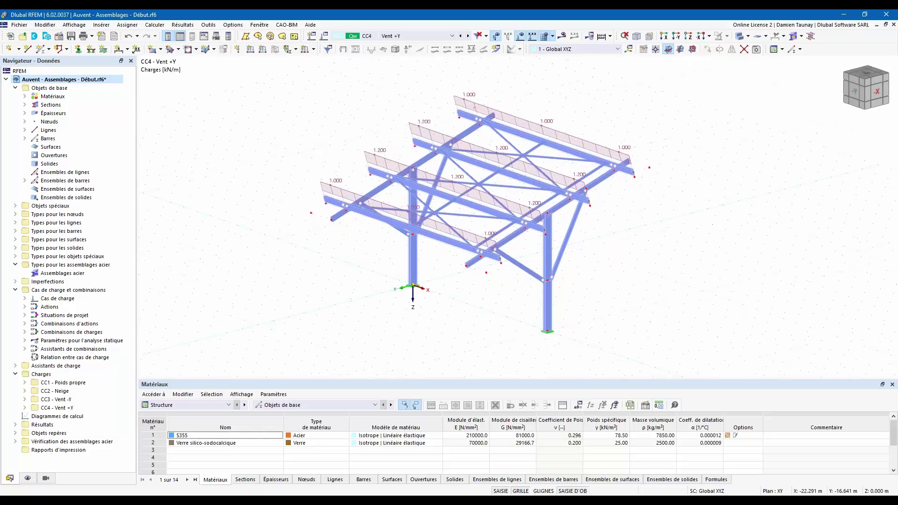
- Open the load cases and combinations settings and change design situation SP2 to ELS - Caractéristique
left_click(324, 42)
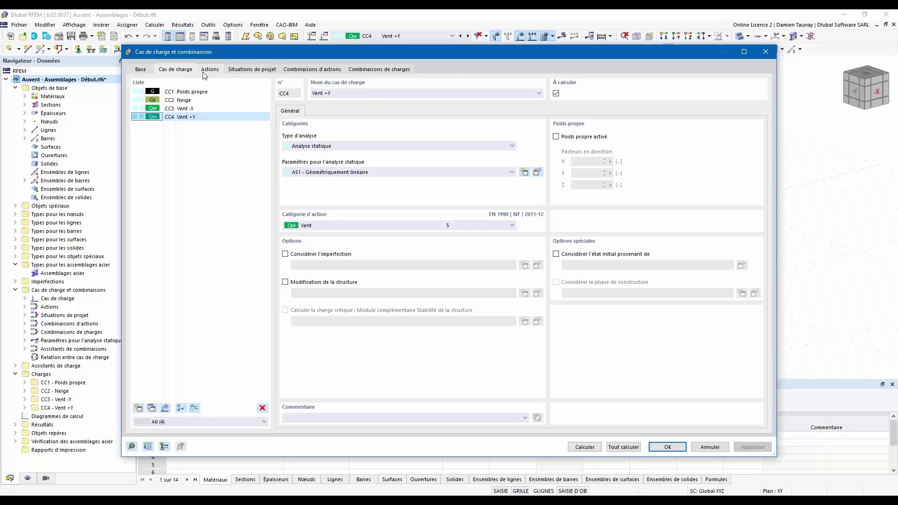
left_click(257, 70)
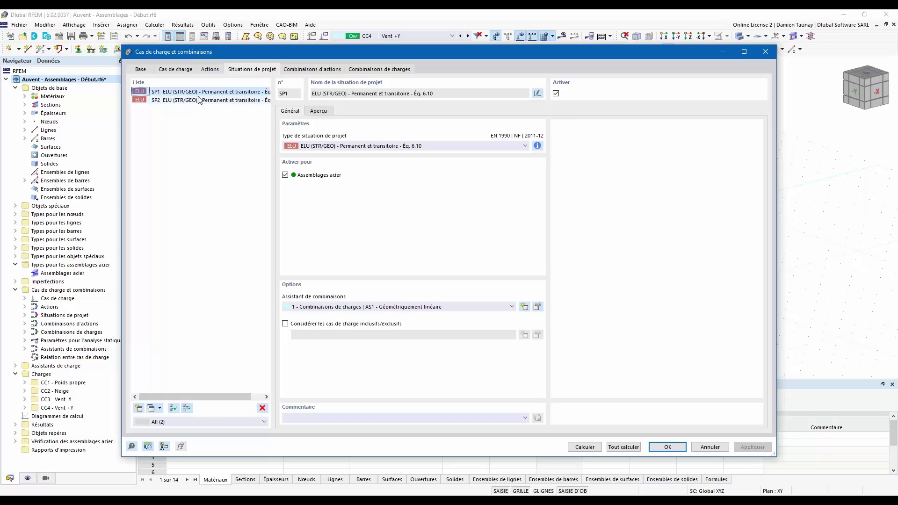
left_click(169, 101)
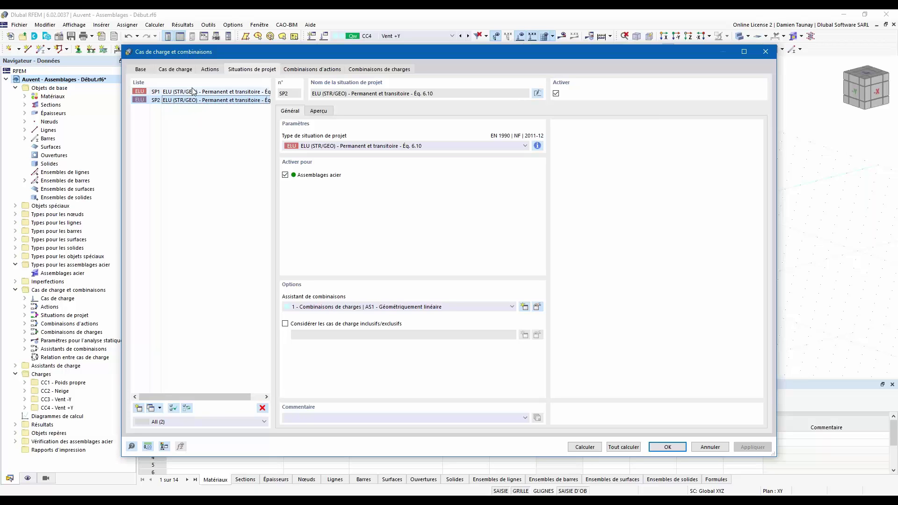
left_click(417, 147)
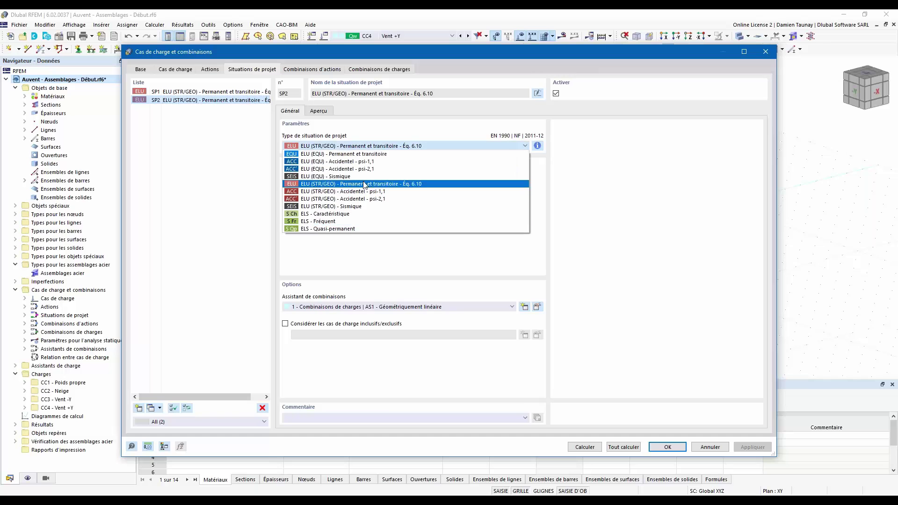
left_click(347, 214)
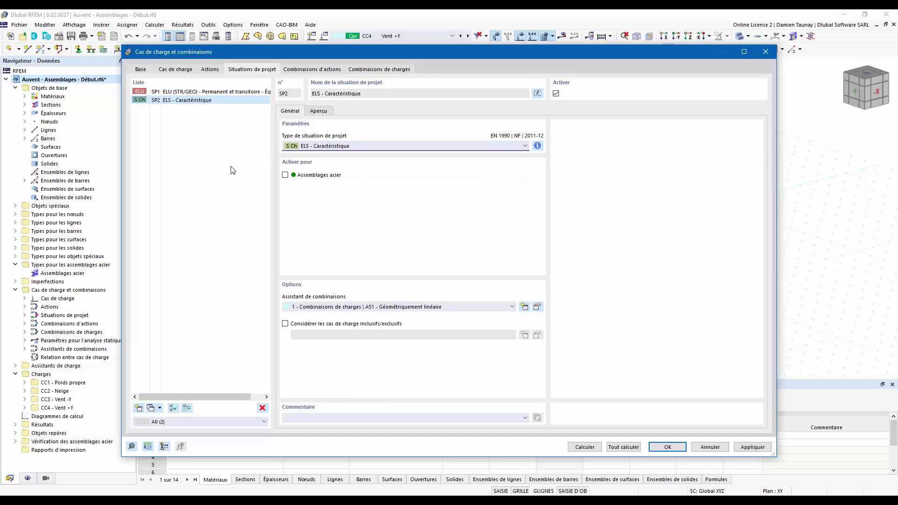
- Check that SP1 is activated for Assemblages acier, generate the action and load combinations, and accept the settings
left_click(217, 92)
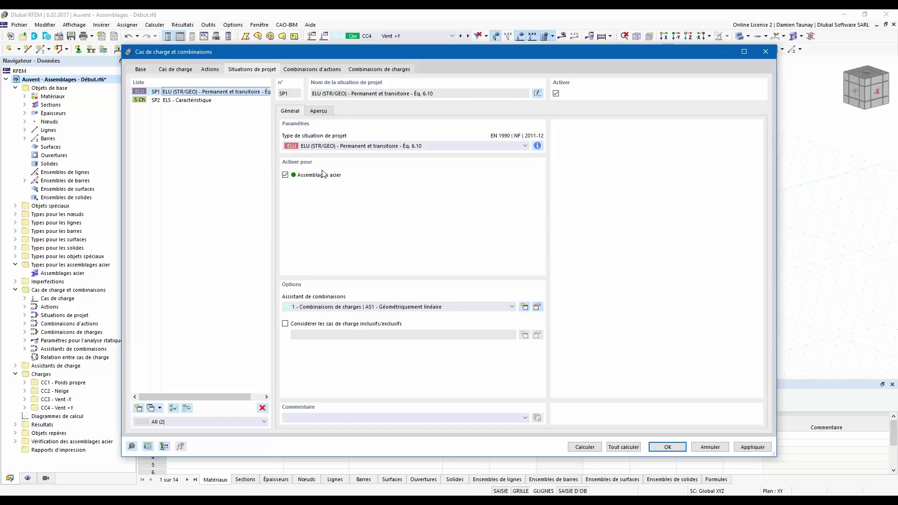
left_click(182, 103)
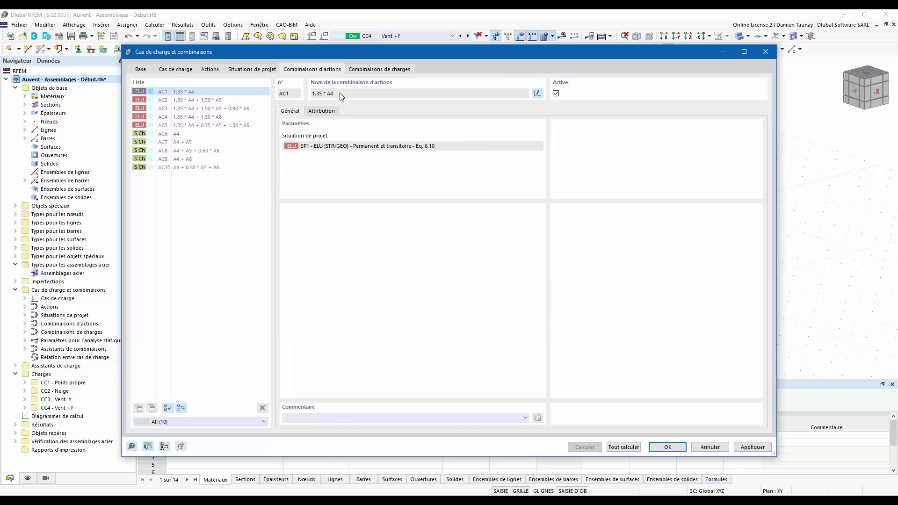
left_click(364, 70)
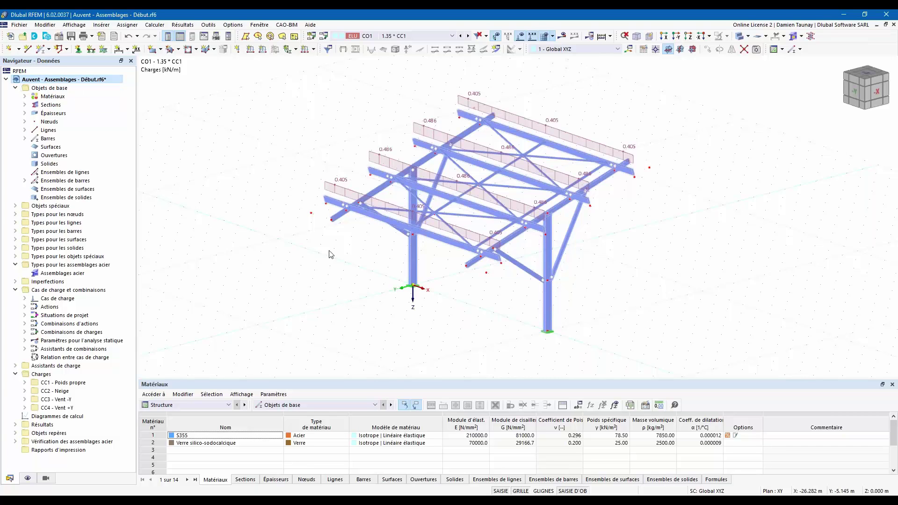
- Open the model's base data and review the activated modules and the standards in Normes I and Normes II
middle_click_drag(491, 302, 468, 297)
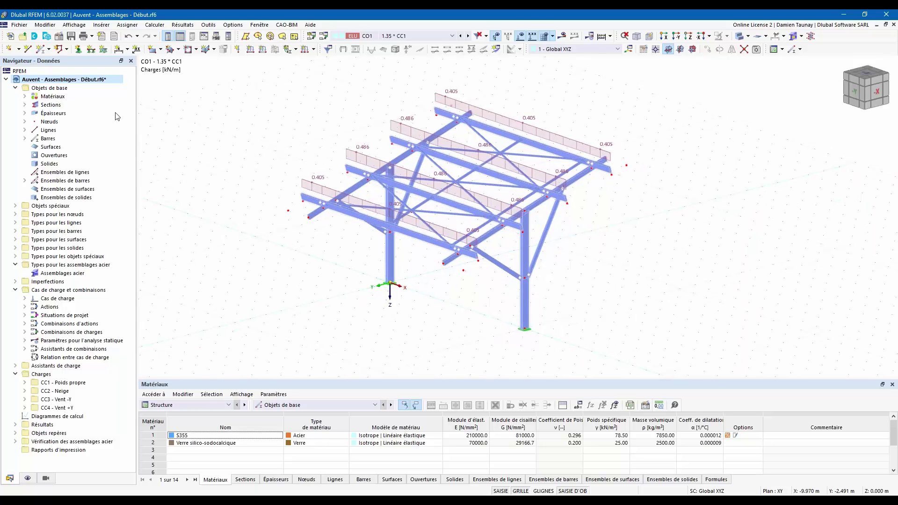
right_click(62, 80)
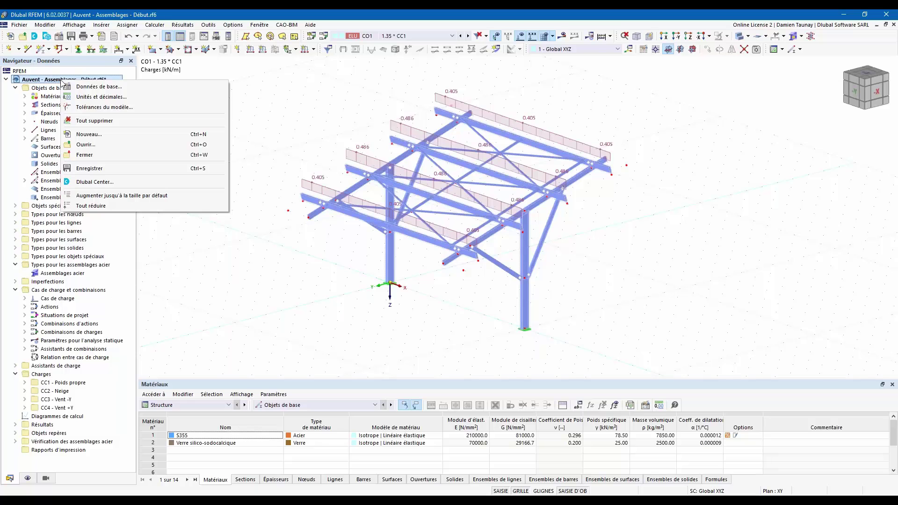
left_click(100, 87)
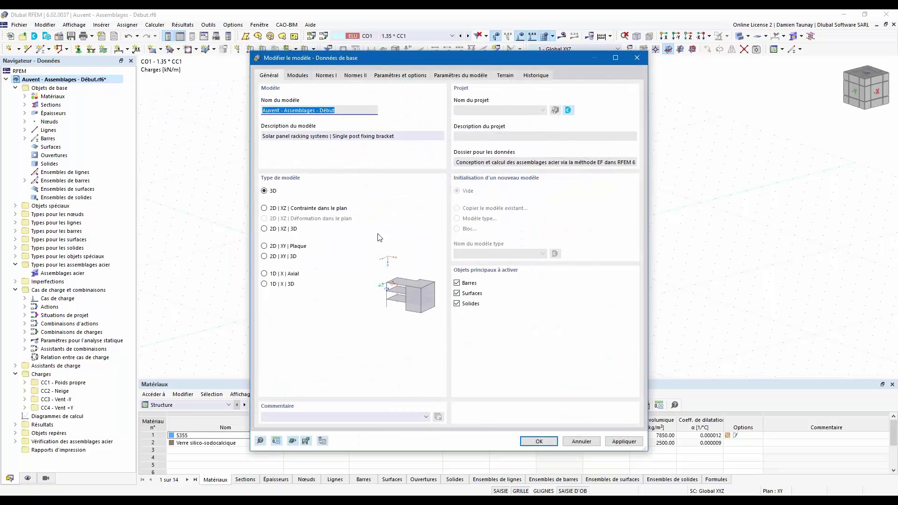
left_click(299, 76)
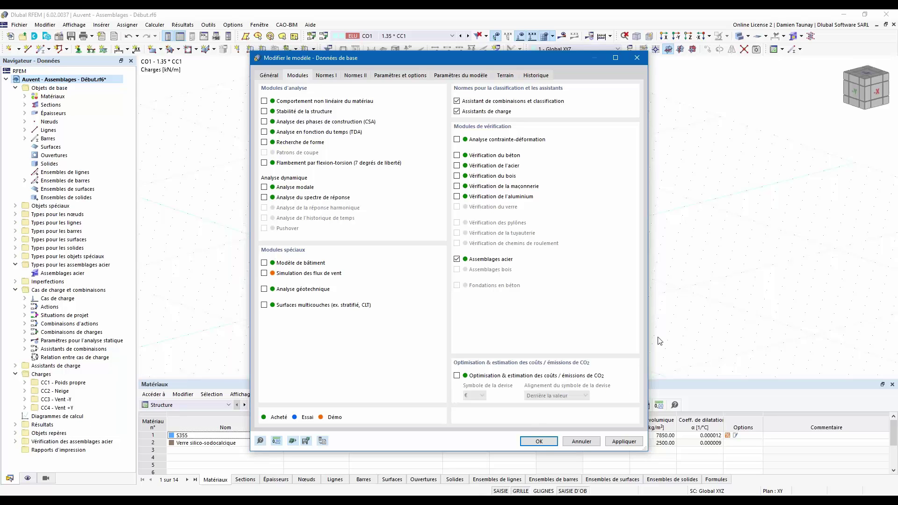
left_click(326, 75)
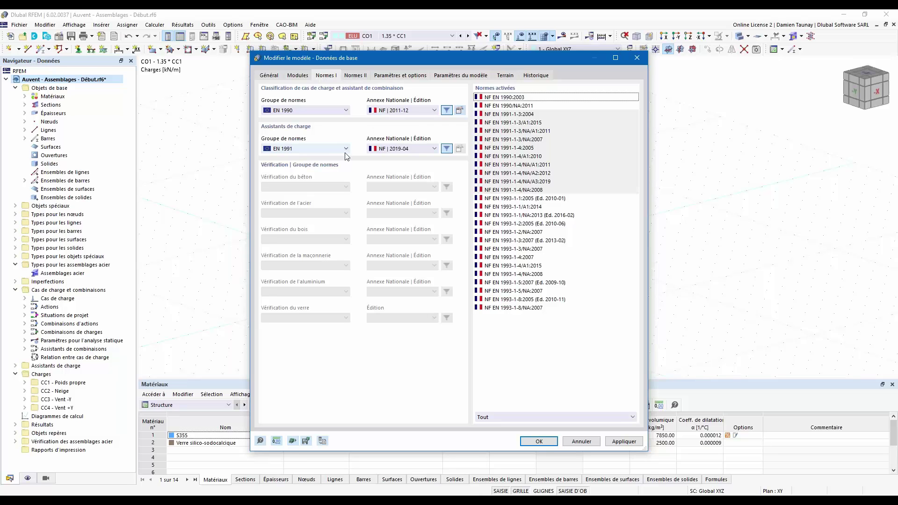
left_click(354, 76)
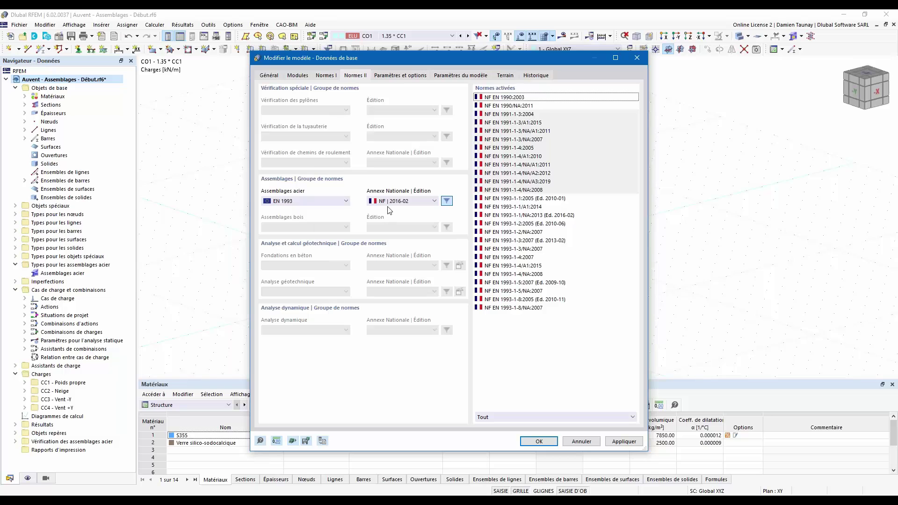
- Inspect the available standard groups and national annexes for Assemblages acier, and close the base data
left_click(339, 204)
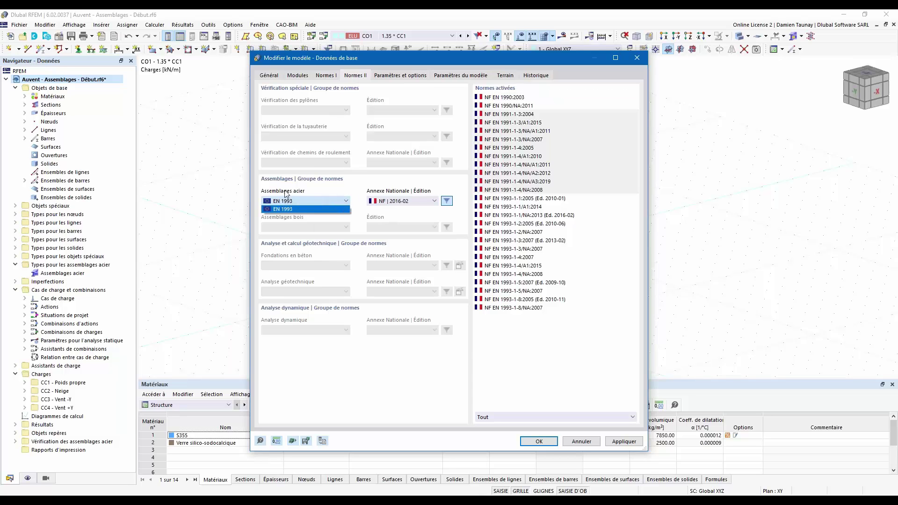
left_click(290, 200)
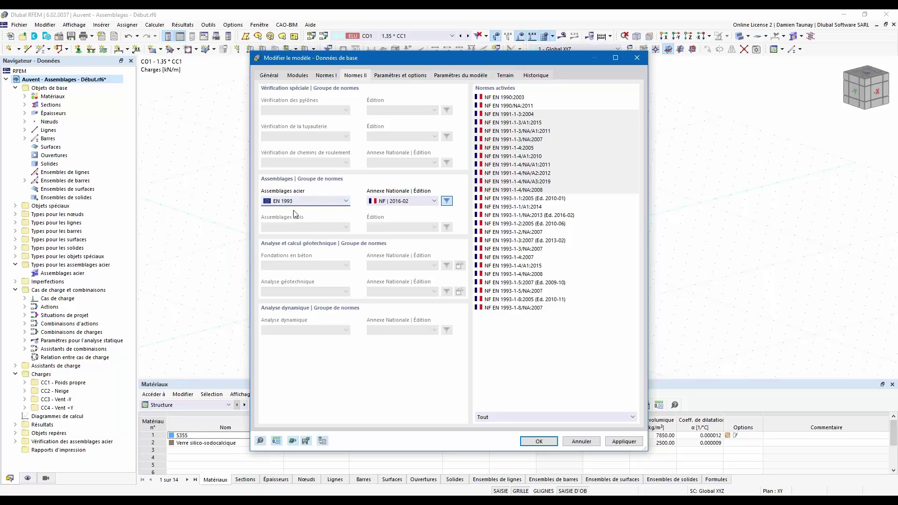
left_click(316, 203)
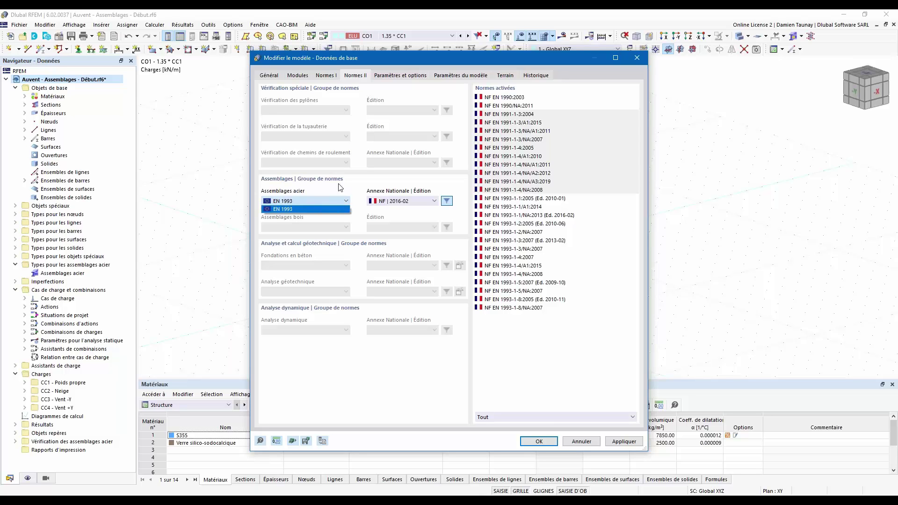
left_click(307, 207)
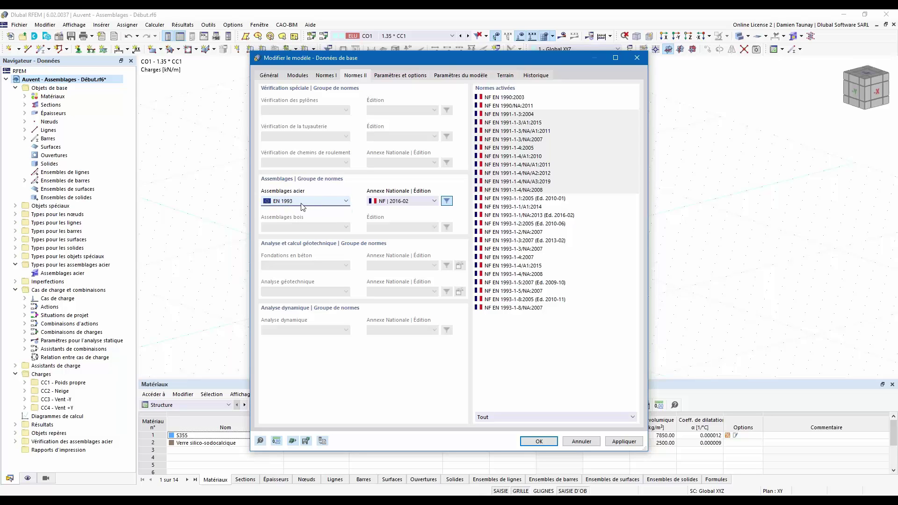
left_click(407, 201)
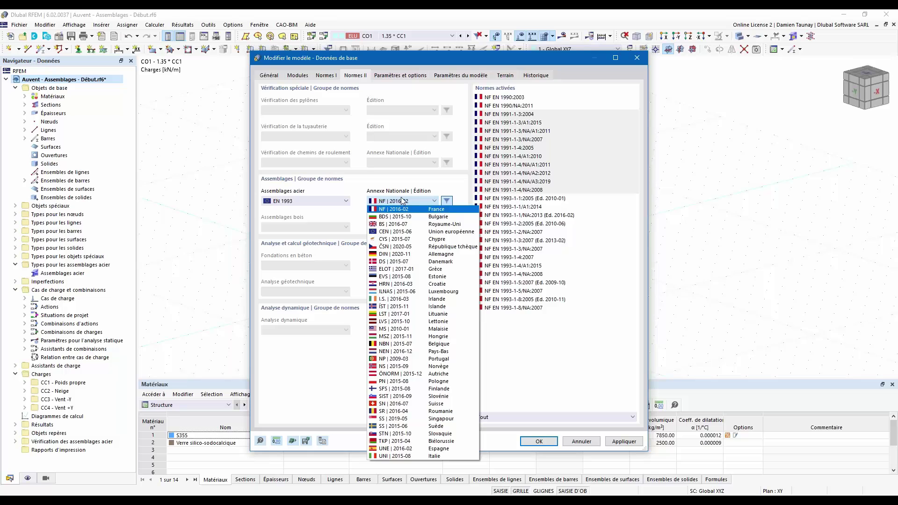
left_click(454, 192)
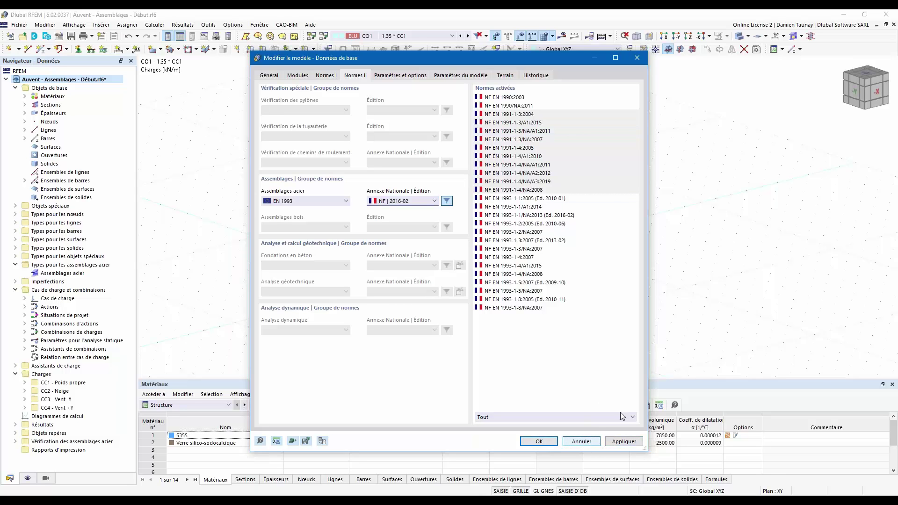
left_click(637, 58)
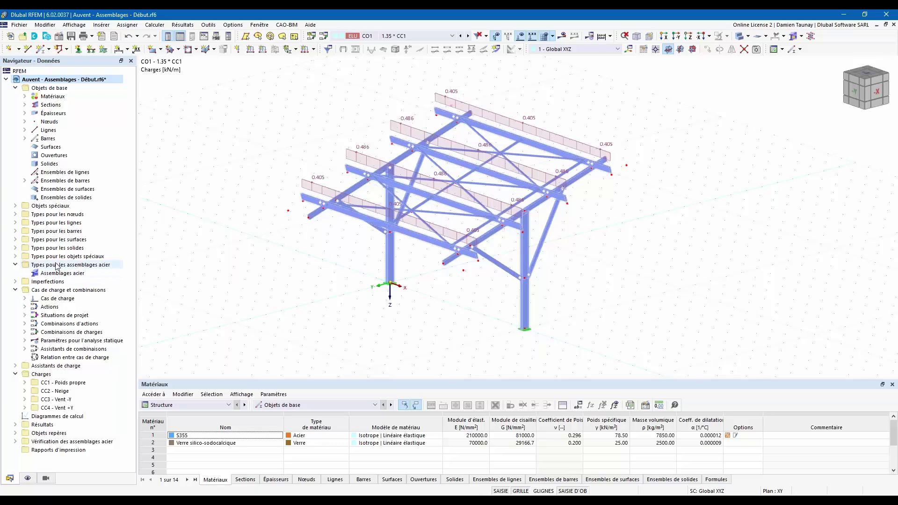
- Expand the Vérification des assemblages acier branch in the navigator and enlarge the table area below the model
left_click(16, 442)
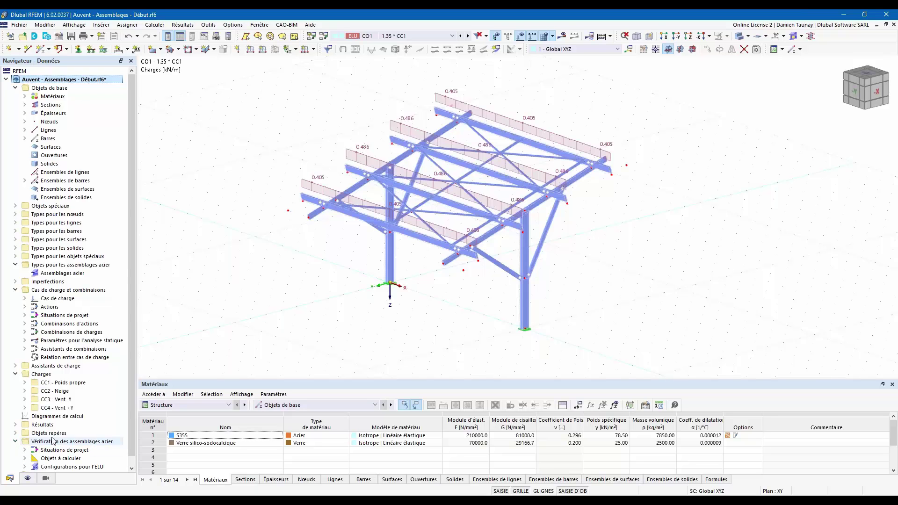
scroll(70, 318, "down", 1)
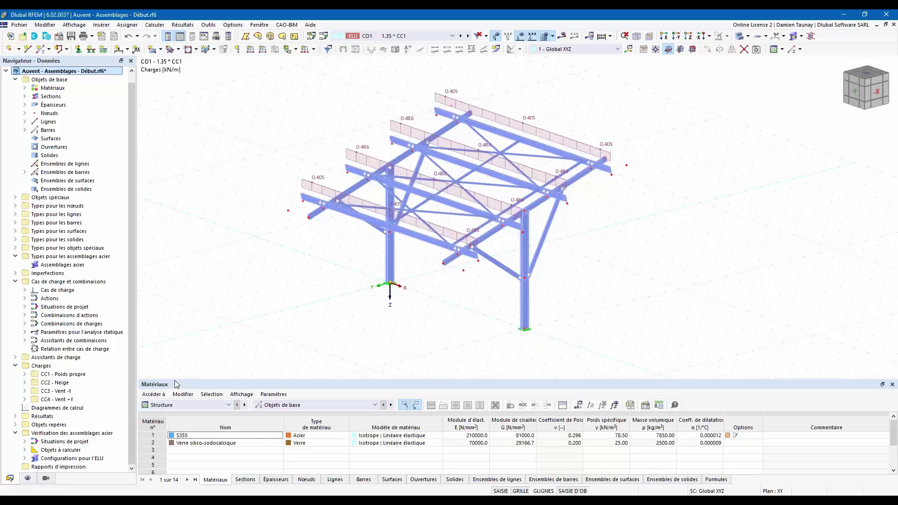
left_click_drag(178, 380, 177, 310)
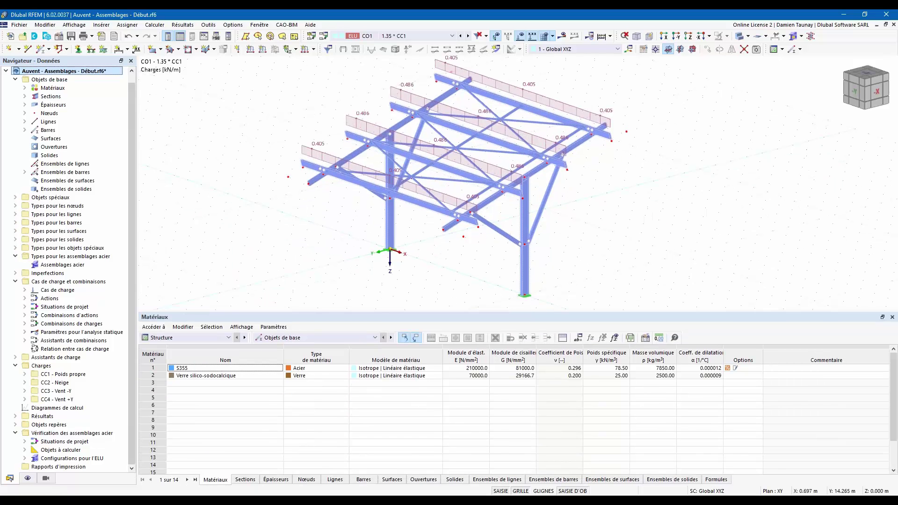
- Look at the Vérification des assemblages acier table, and display the structure table Types pour les assemblages acier in a smaller table area
left_click(191, 337)
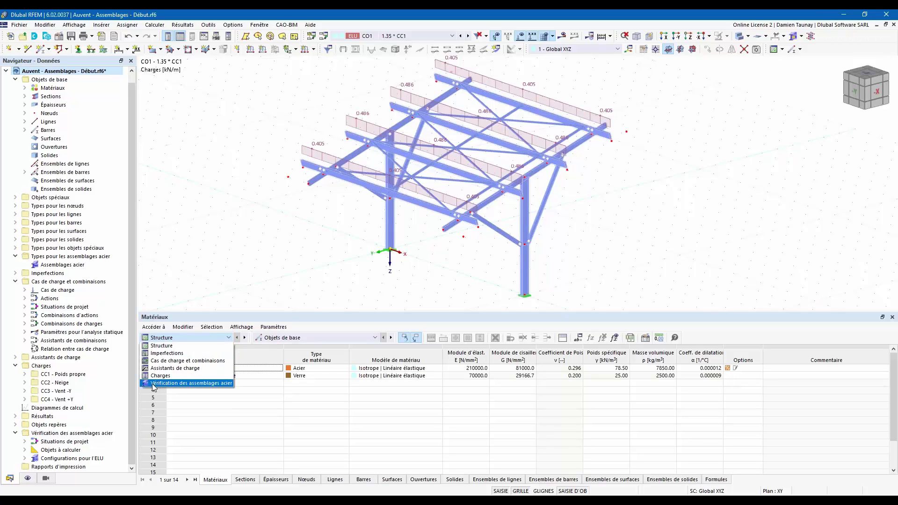
left_click(183, 383)
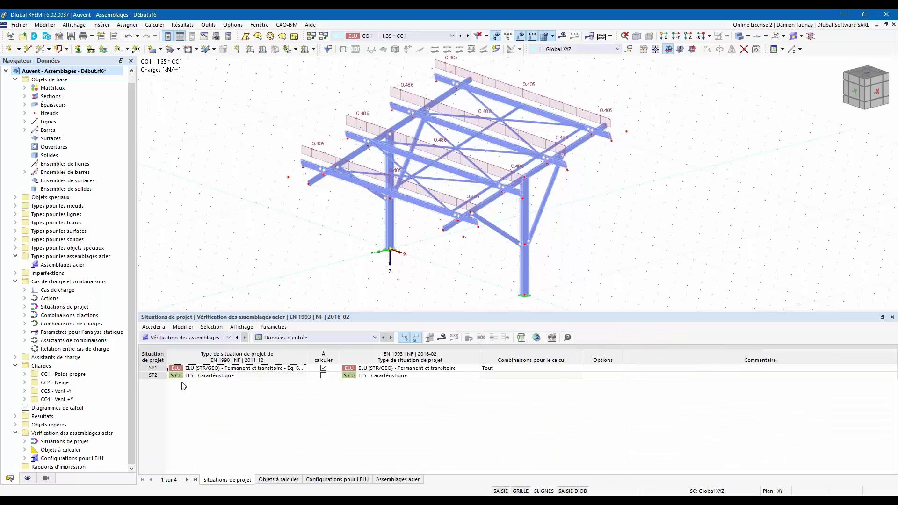
left_click(206, 338)
left_click(183, 348)
left_click(294, 337)
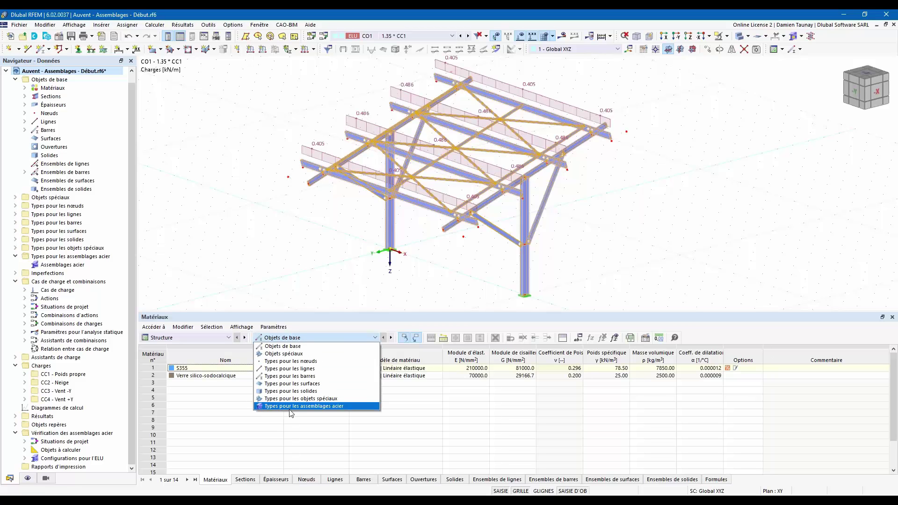
left_click(290, 405)
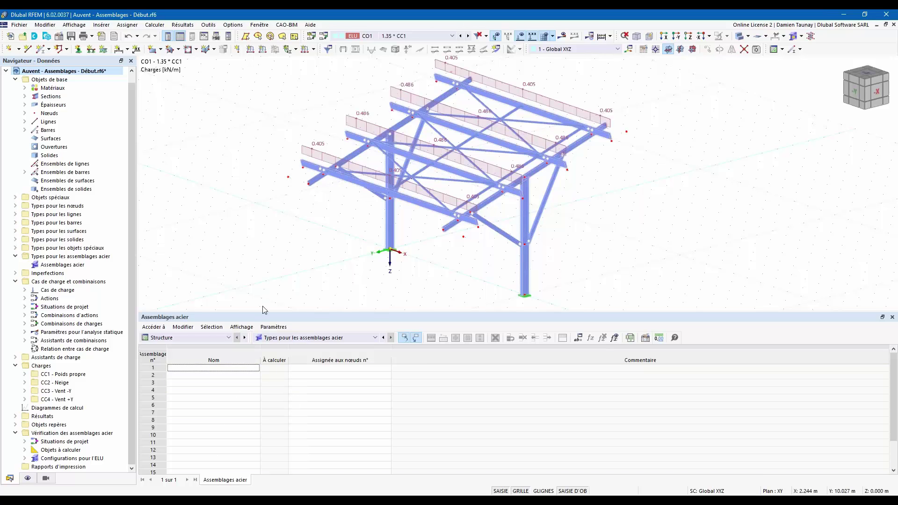
left_click_drag(265, 313, 275, 361)
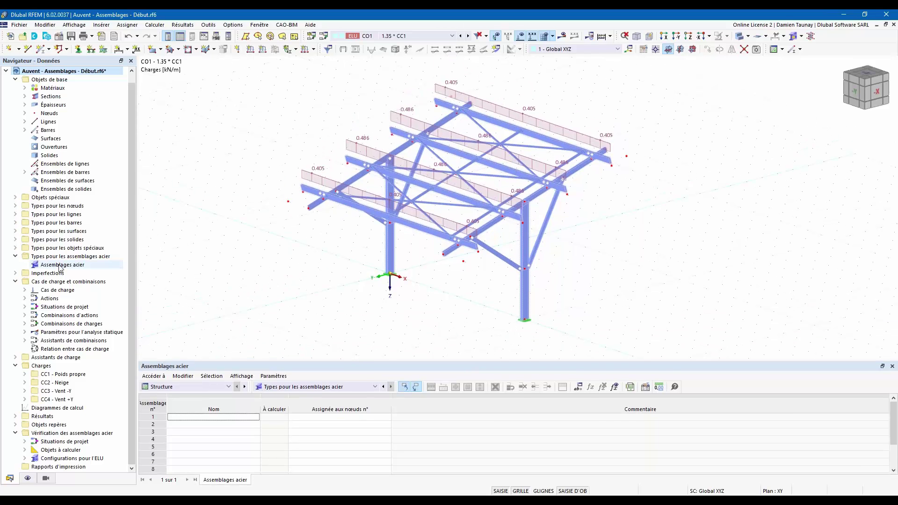
- Start a new steel joint from the Assemblages acier category of the model
middle_click_drag(543, 259, 519, 304, "ctrl")
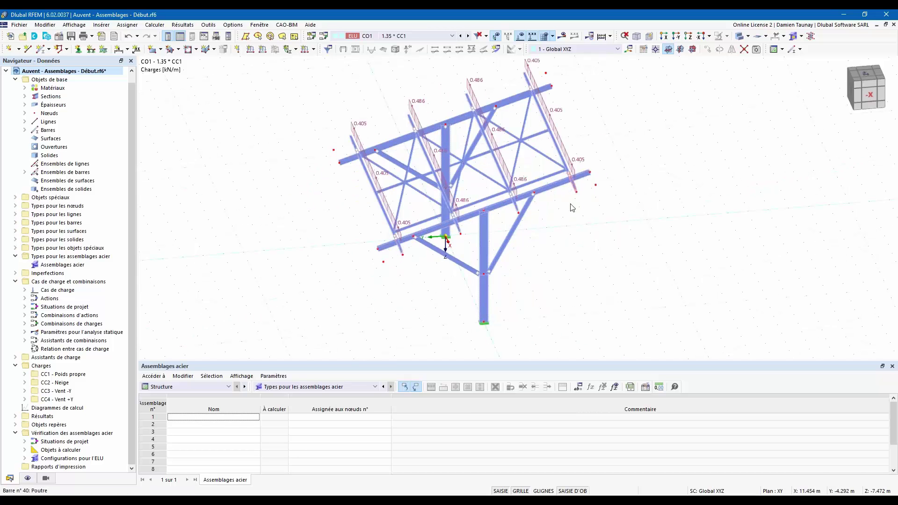
middle_click_drag(437, 303, 432, 275, "ctrl")
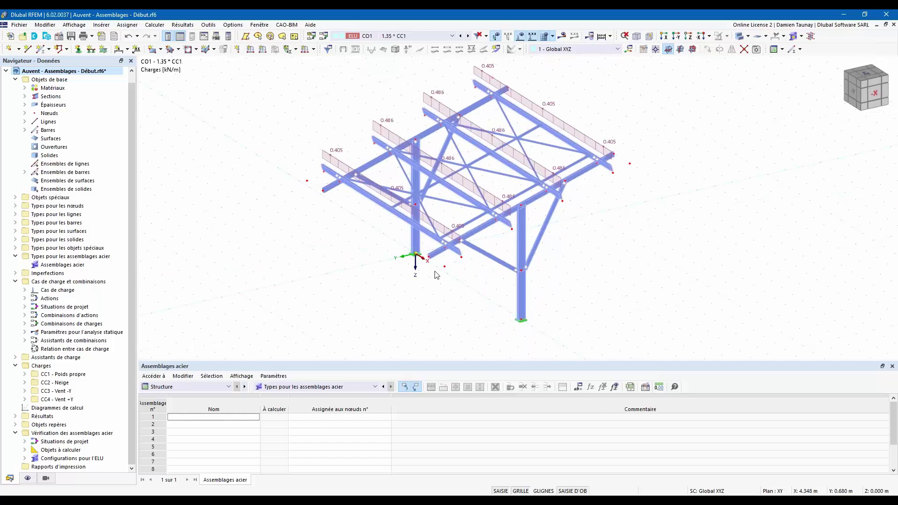
right_click(61, 264)
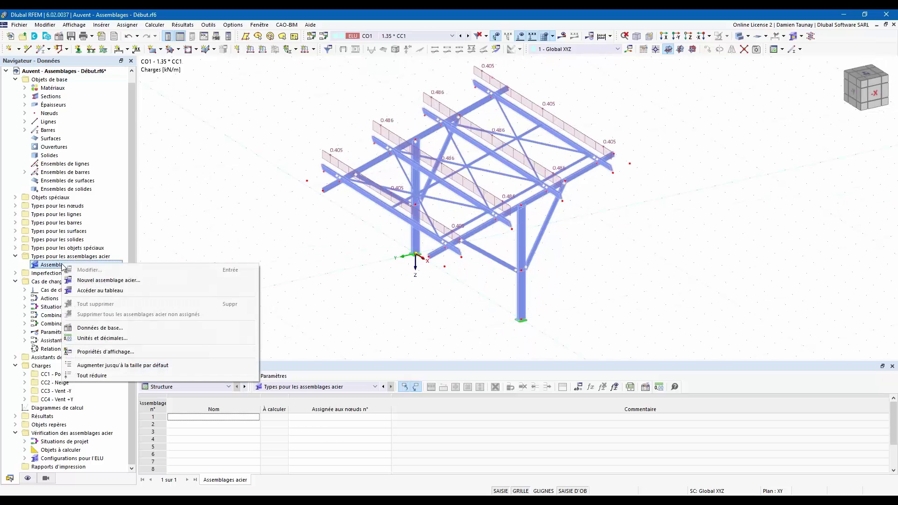
left_click(86, 281)
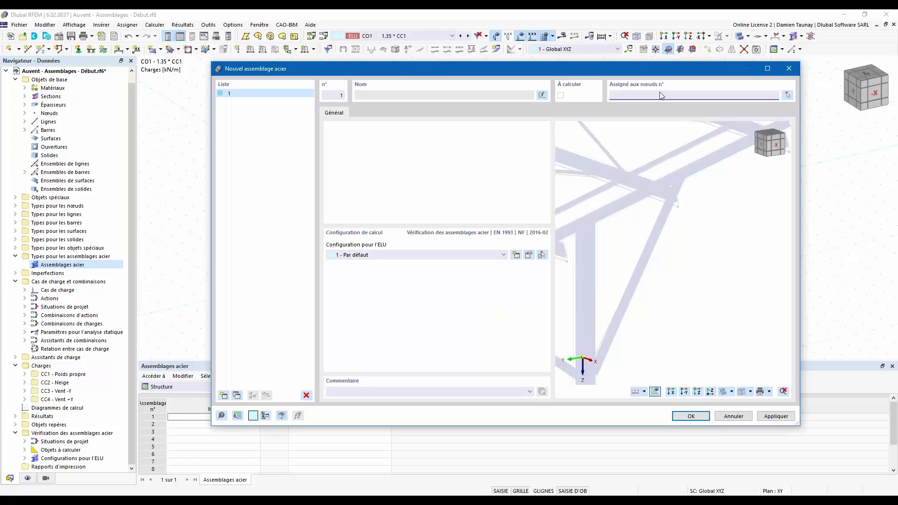
- Assign the new steel joint to node 28, where the column top meets the inclined beam
left_click(787, 96)
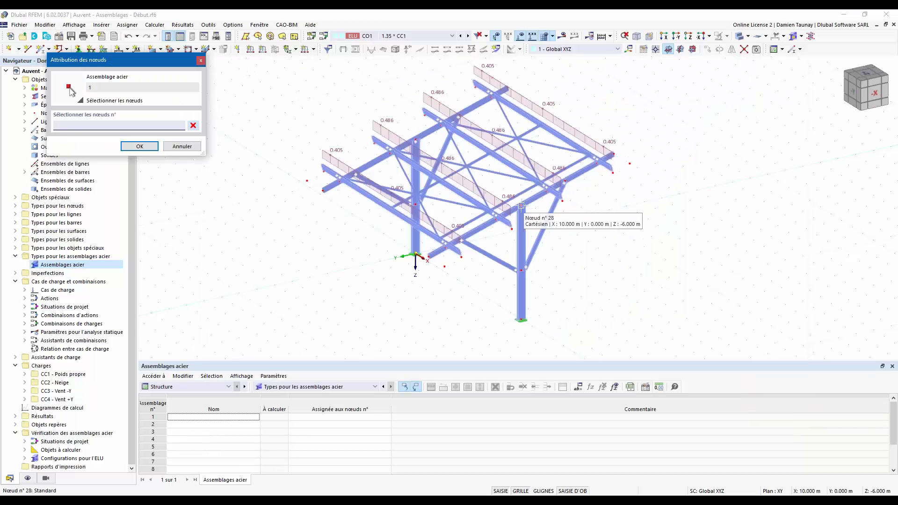
scroll(523, 214, "up", 3)
scroll(524, 209, "down", 2)
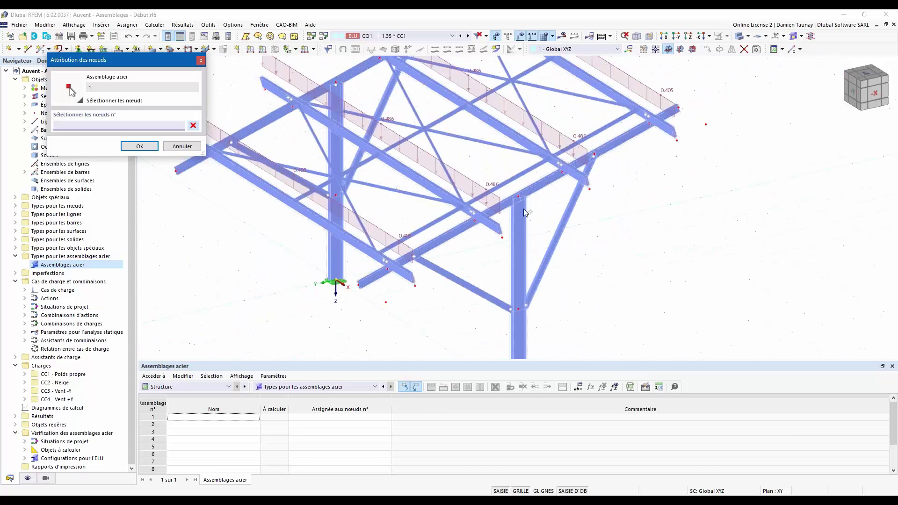
middle_click_drag(627, 250, 440, 195, "ctrl")
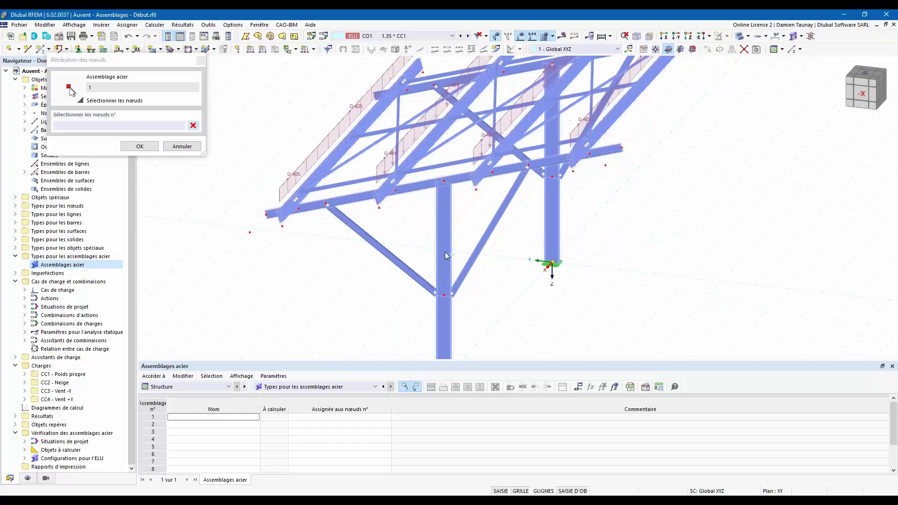
middle_click_drag(523, 200, 458, 62, "ctrl")
mouse_move(459, 231)
middle_mouse_down("ctrl")
mouse_move(474, 230)
mouse_move(463, 239)
middle_mouse_up("ctrl")
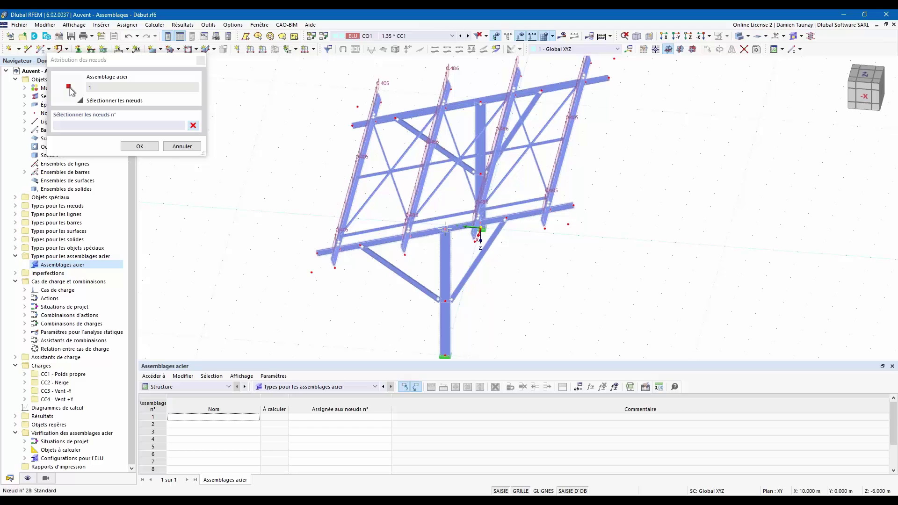
left_click(445, 230)
middle_click_drag(465, 296, 599, 272, "ctrl")
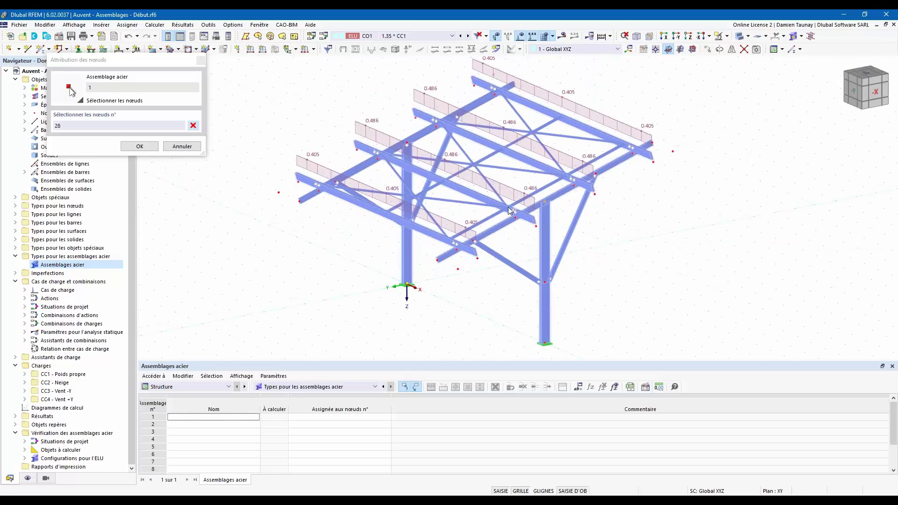
left_click(145, 148)
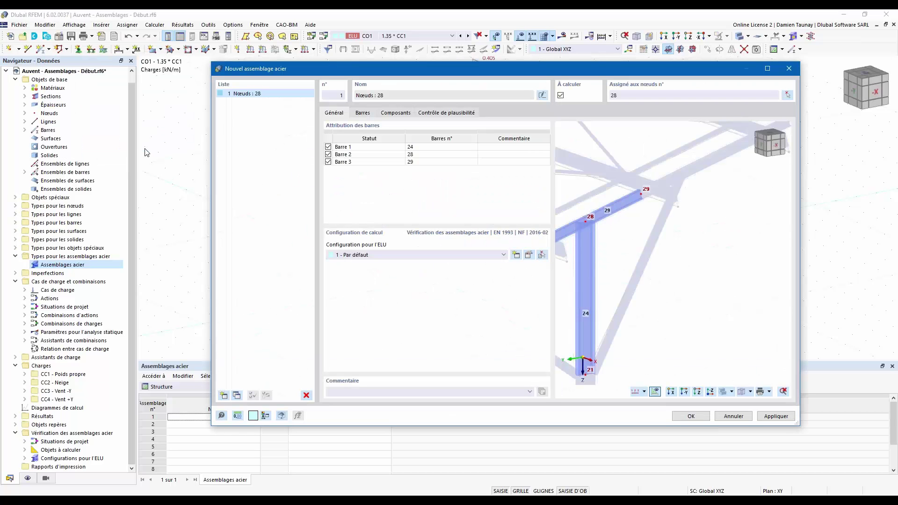
- Exclude members of the node 28 joint one after another to identify them, and include members 24, 28 and 29 again
middle_click_drag(602, 256, 658, 210)
scroll(659, 209, "up", 2)
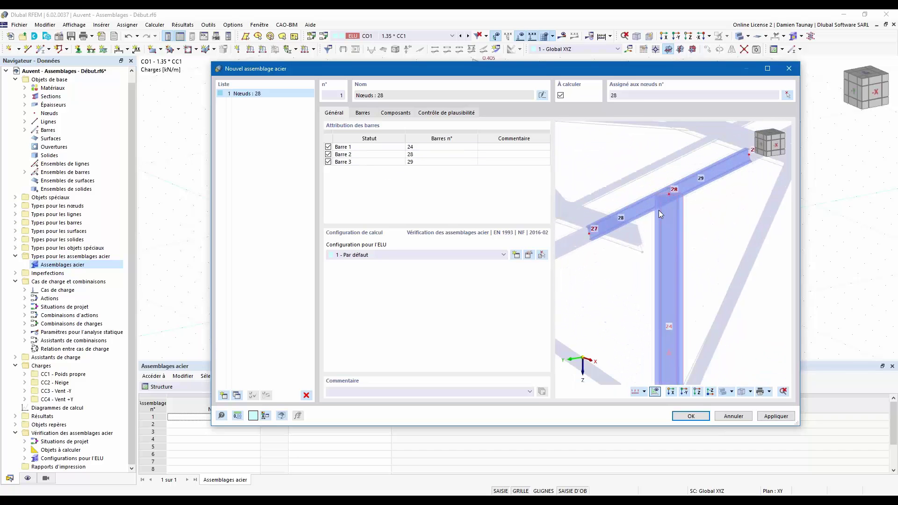
scroll(666, 198, "up", 1)
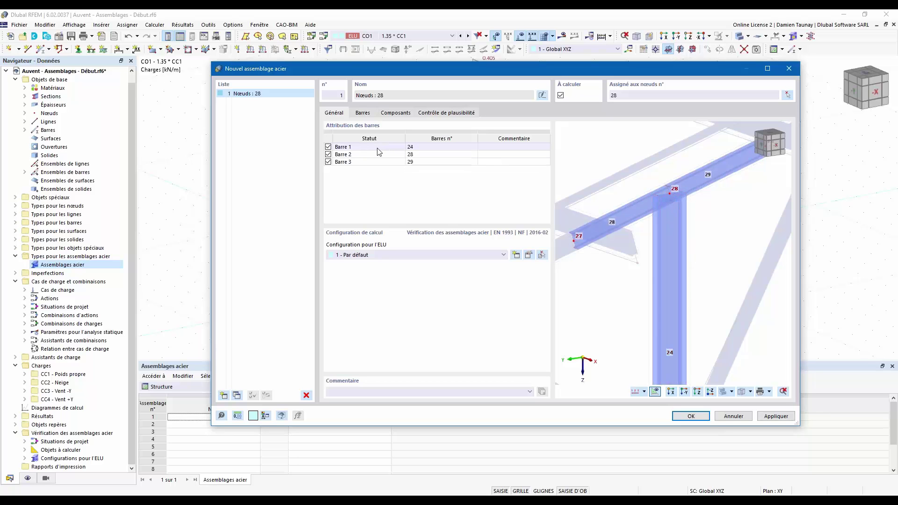
left_click(328, 162)
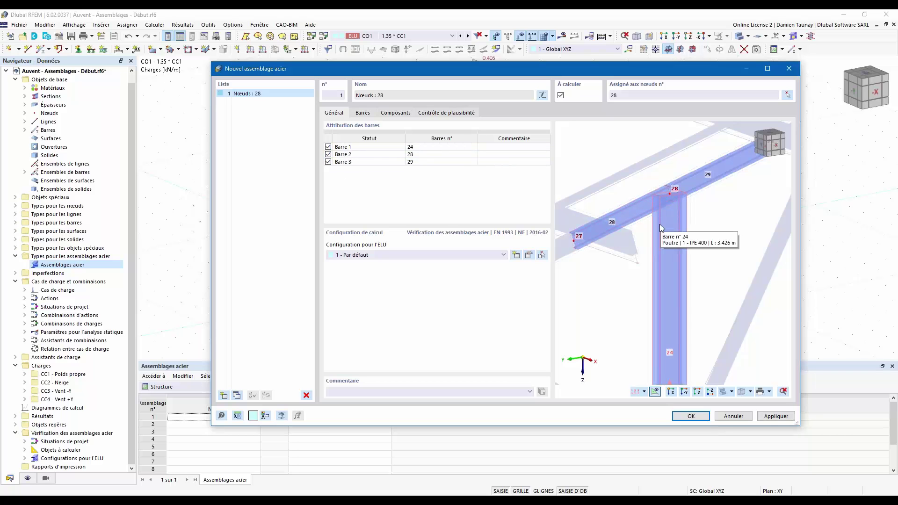
left_click(327, 162)
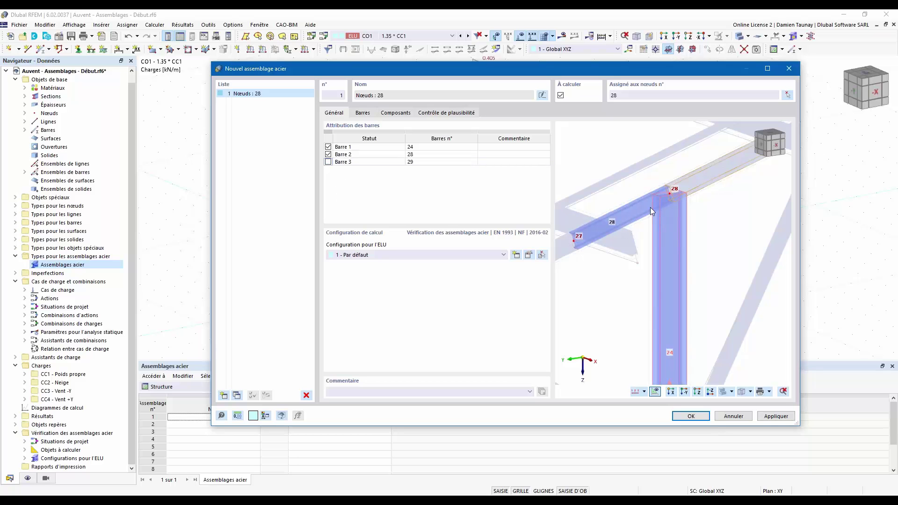
left_click(328, 162)
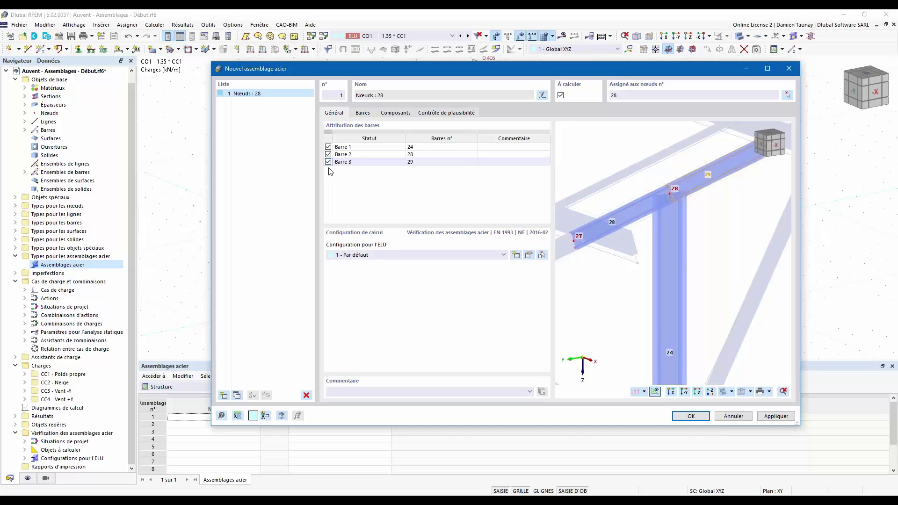
left_click(327, 146)
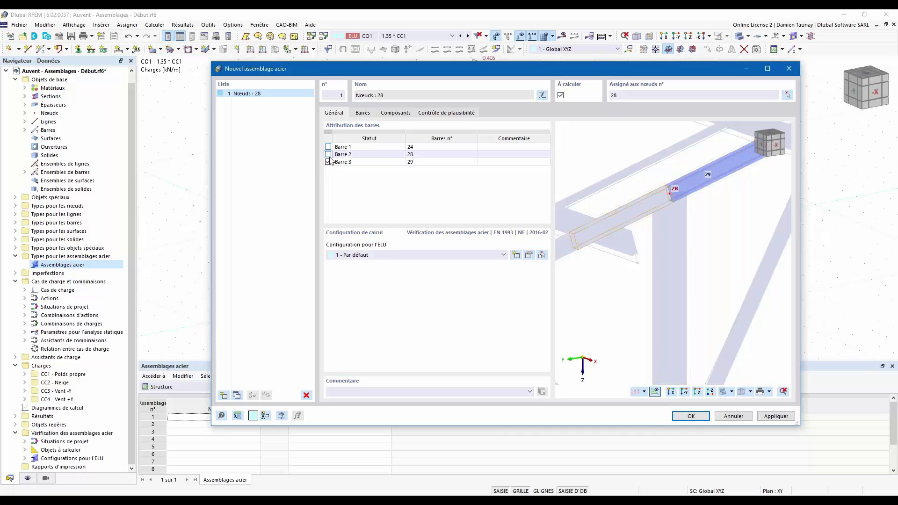
left_click(328, 162)
left_click(328, 147)
left_click(328, 161)
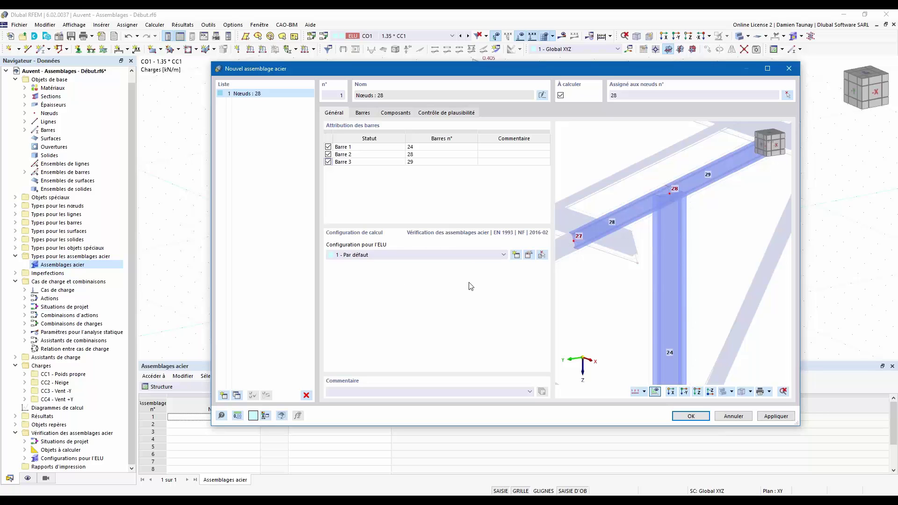
- Use 1 - Par défaut as the joint's ELU configuration and open that configuration for editing
left_click(372, 255)
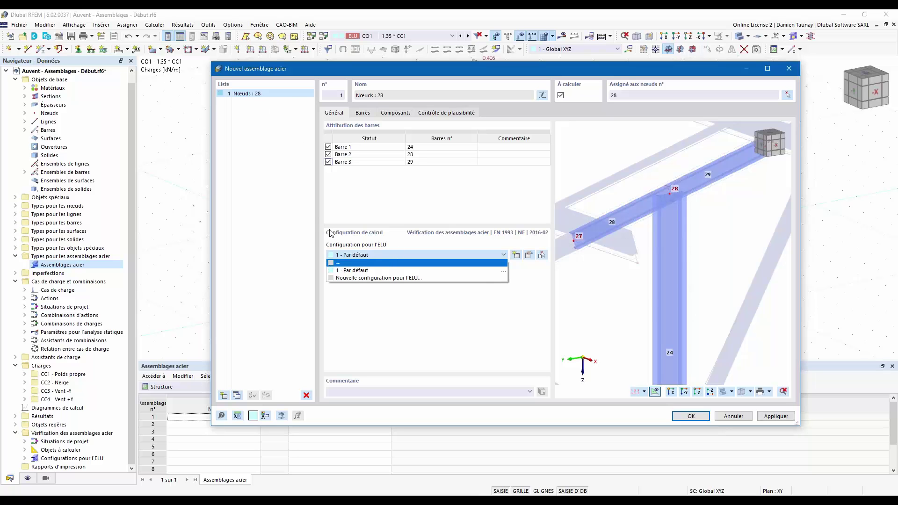
left_click(410, 270)
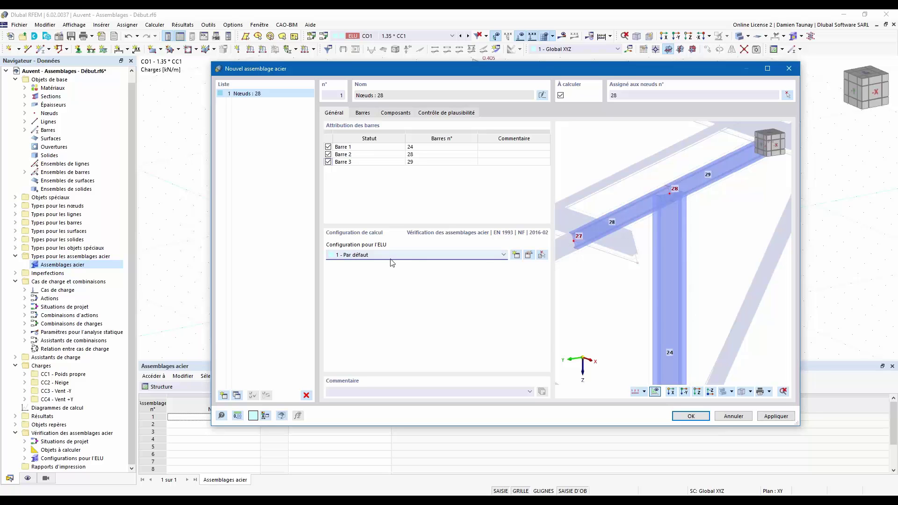
left_click(533, 258)
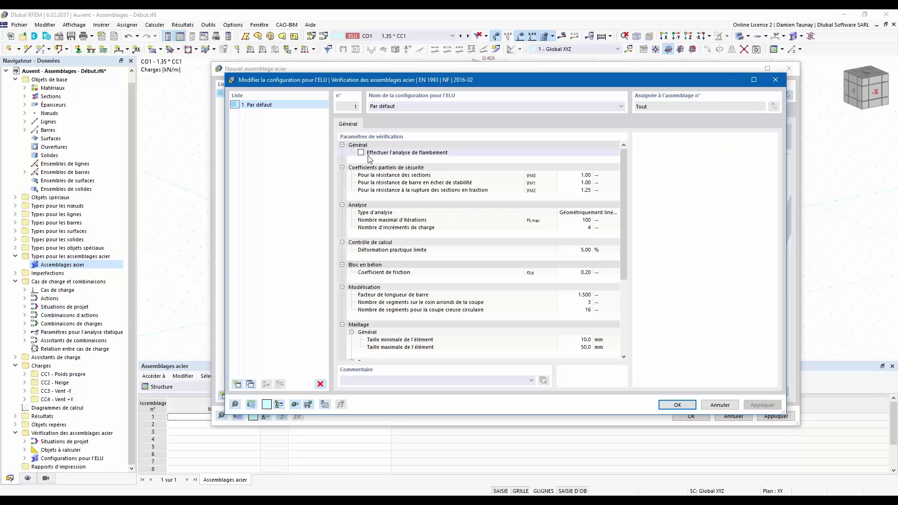
- Activate the buckling analysis temporarily to review its stability and static analysis settings, and deactivate it again
left_click(361, 153)
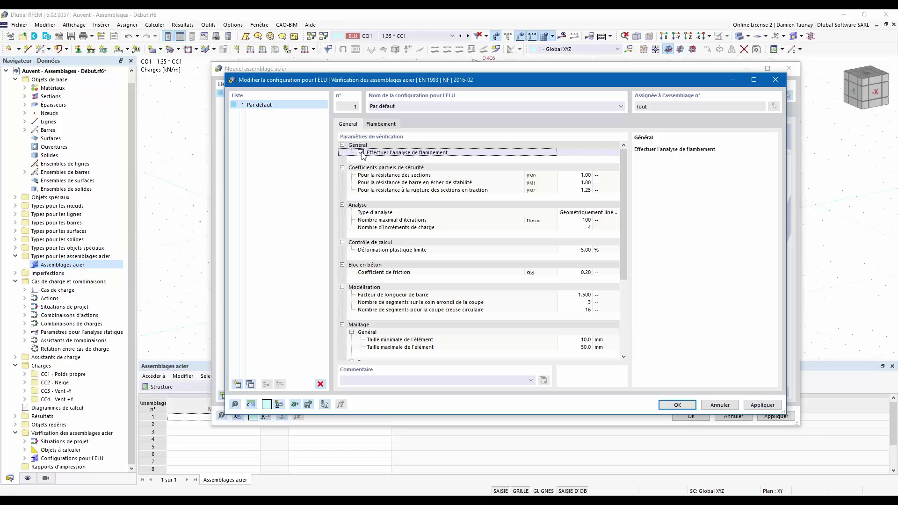
left_click(386, 128)
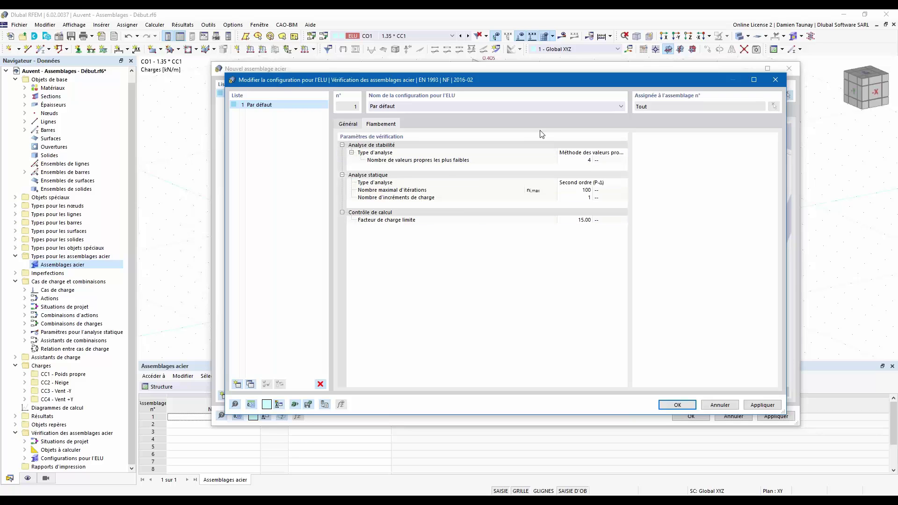
left_click(579, 182)
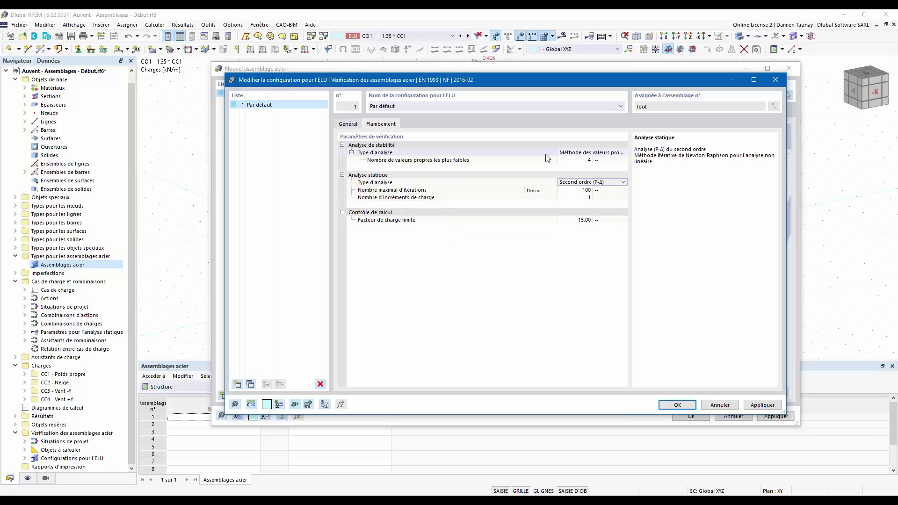
left_click(587, 153)
left_click(624, 152)
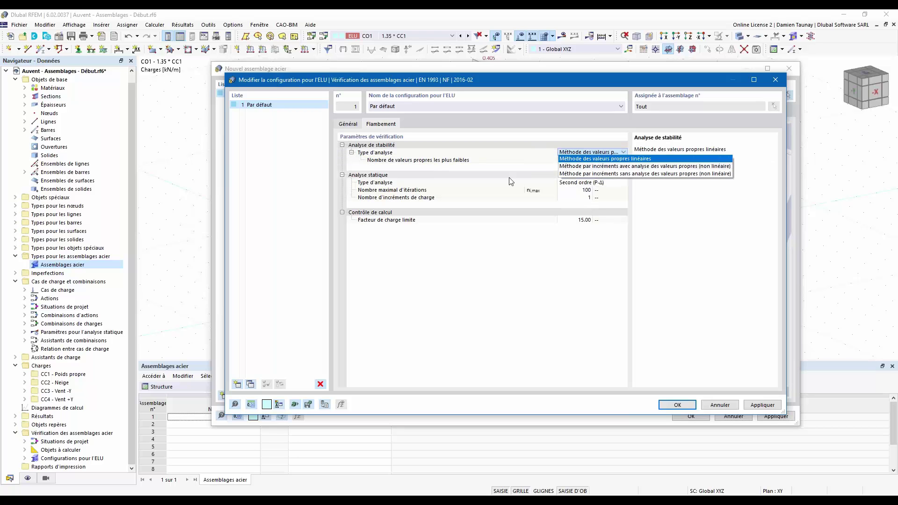
left_click(520, 322)
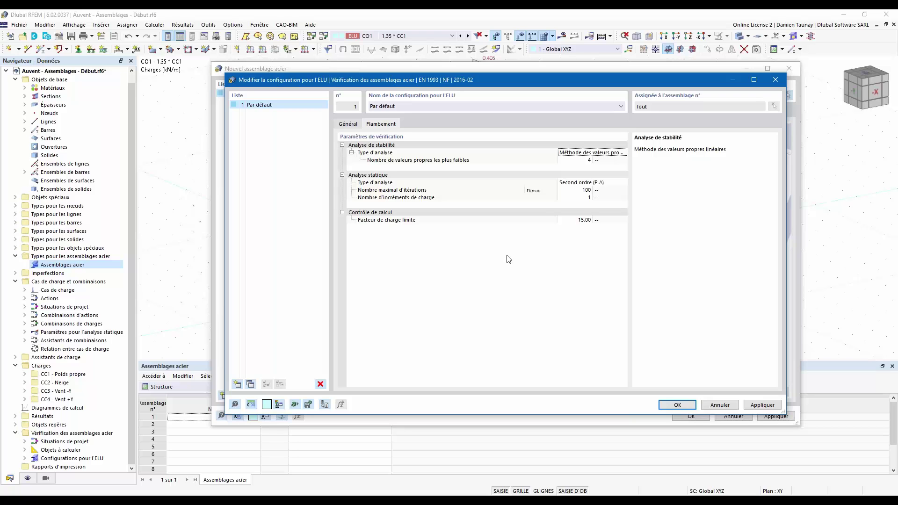
left_click(351, 125)
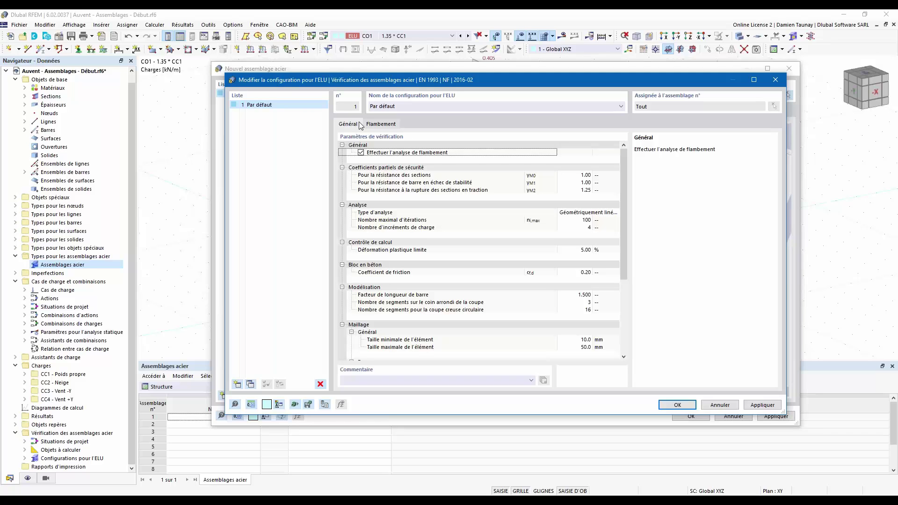
left_click(361, 153)
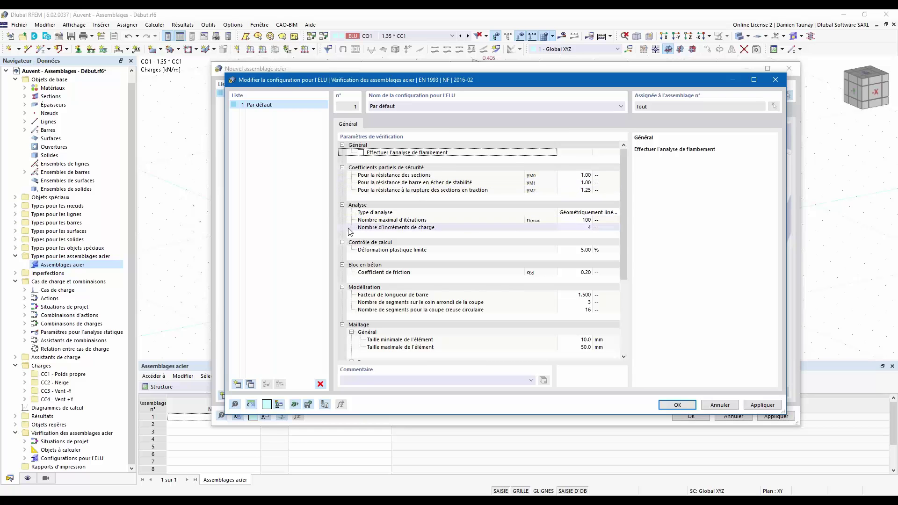
- Select Géométriquement linéaire as the analysis type in the Par défaut ELU configuration
left_click(587, 212)
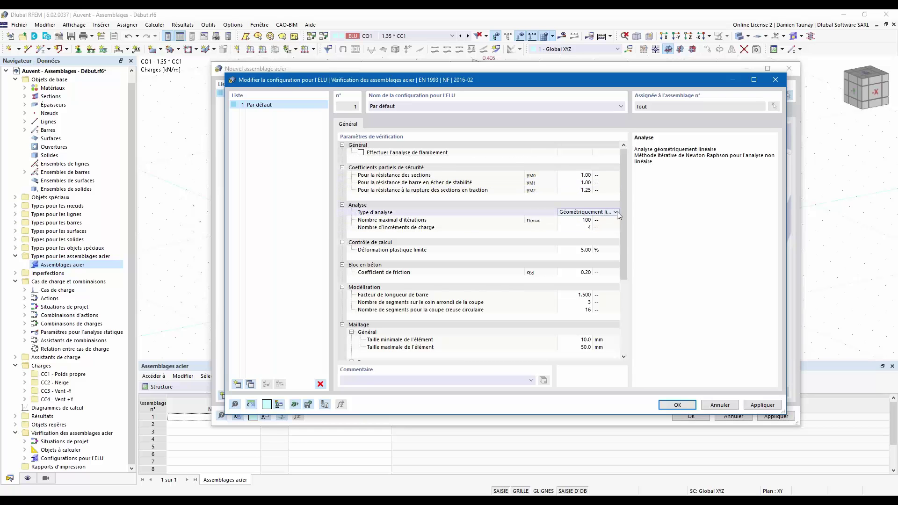
left_click(615, 212)
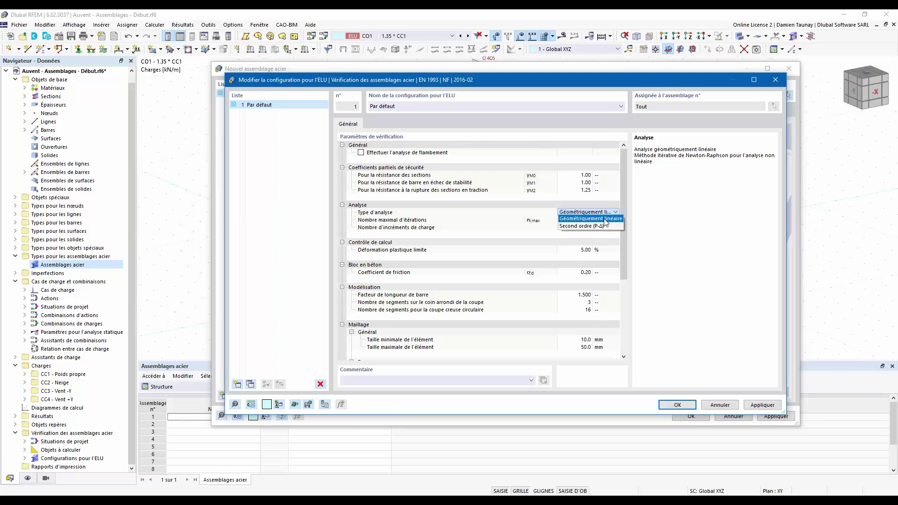
left_click(599, 219)
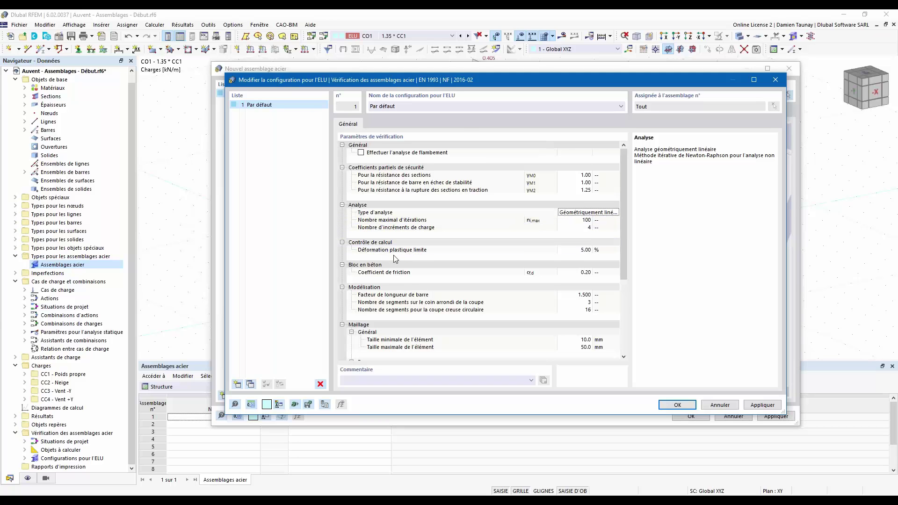
- Review the remaining calculation control, modelling and mesh settings of the Par défaut ELU configuration, and leave the dialog without saving
scroll(400, 259, "down", 1)
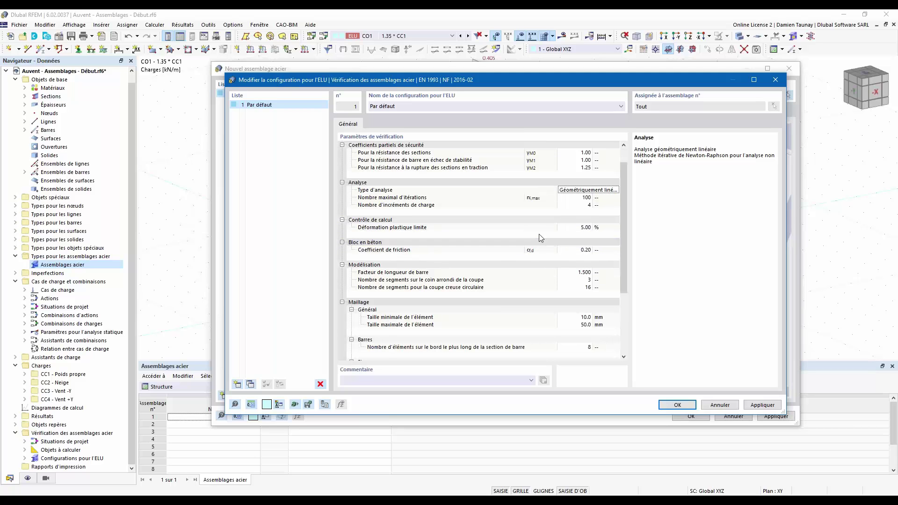
scroll(539, 234, "down", 1)
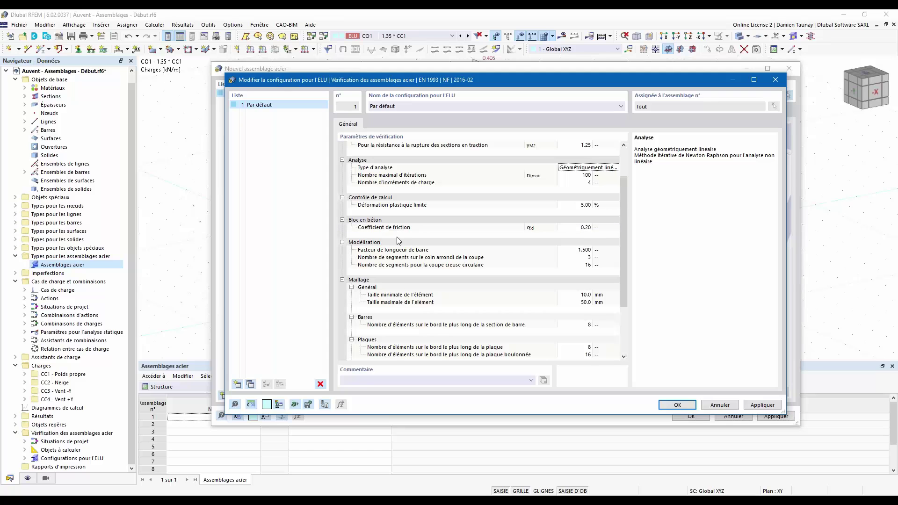
scroll(398, 240, "down", 1)
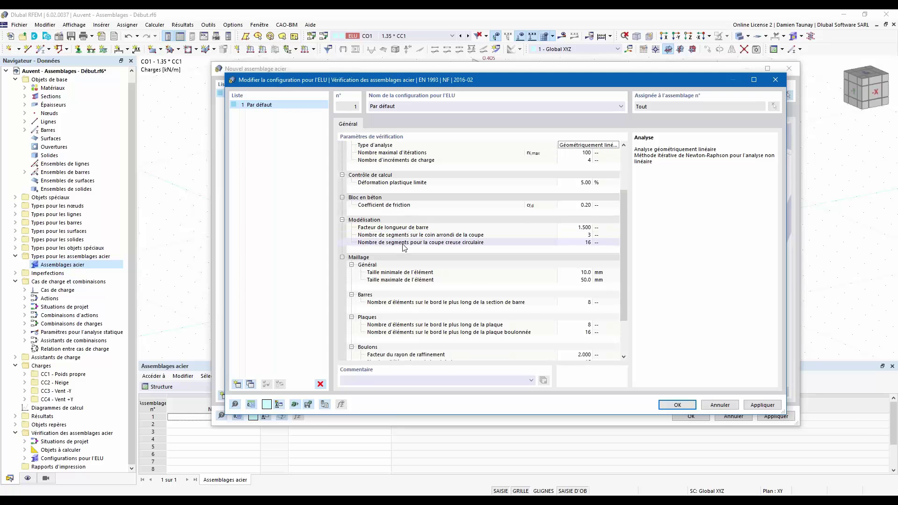
scroll(404, 248, "down", 1)
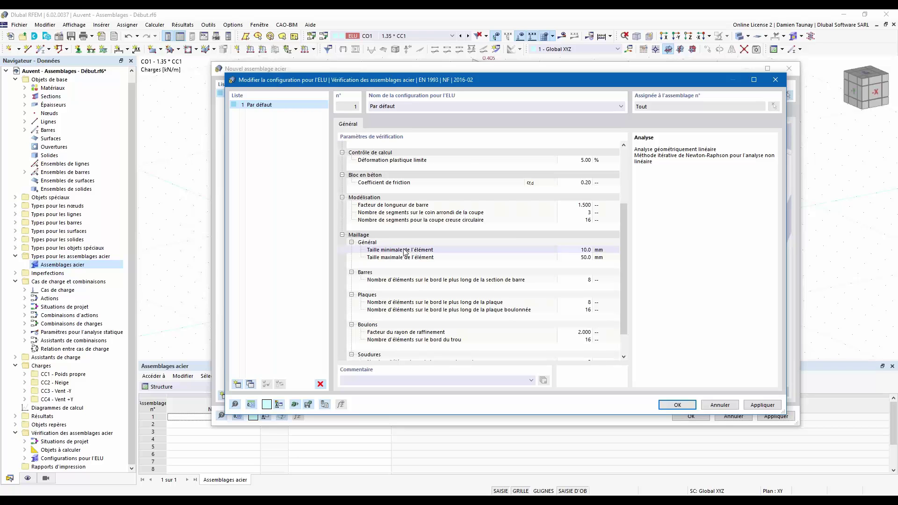
left_click_drag(547, 86, 477, 77)
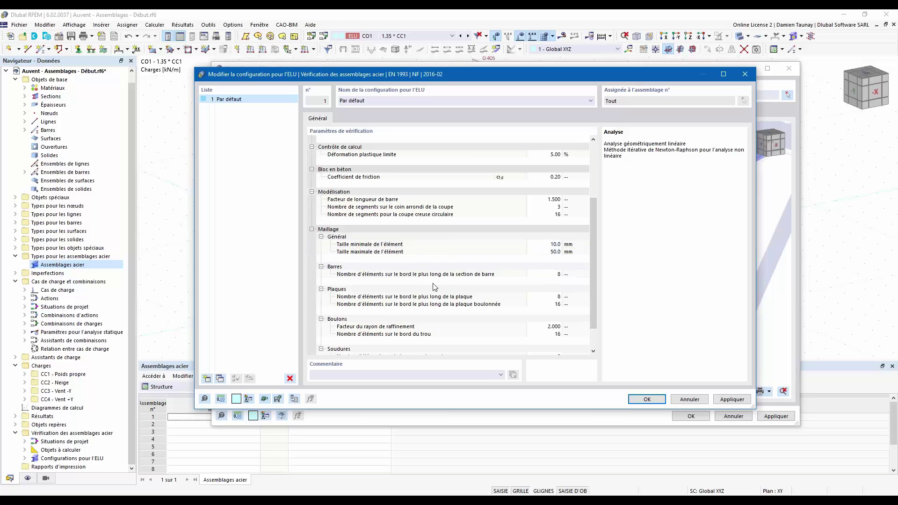
scroll(391, 289, "down", 1)
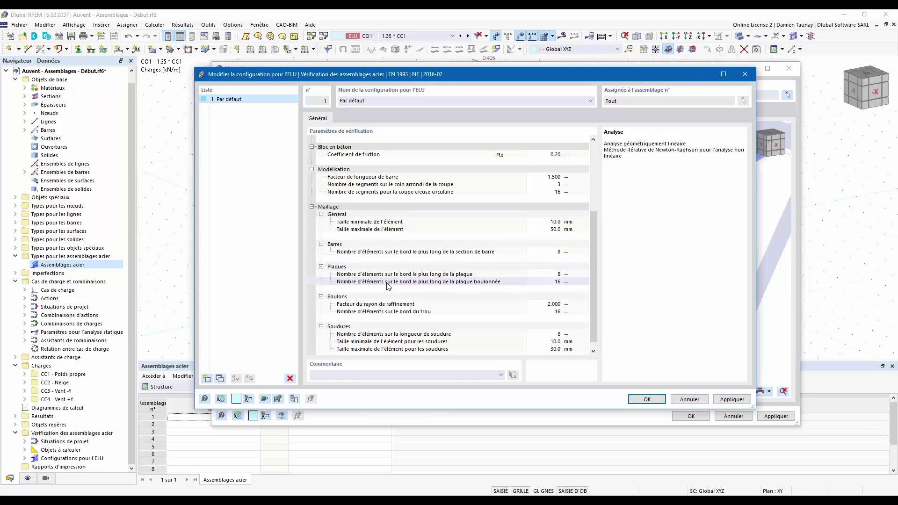
scroll(389, 286, "down", 1)
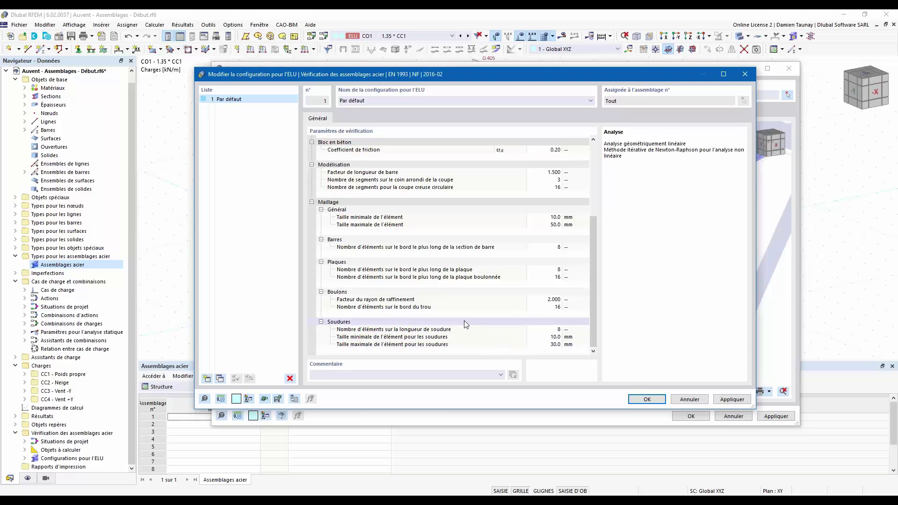
scroll(465, 320, "up", 5)
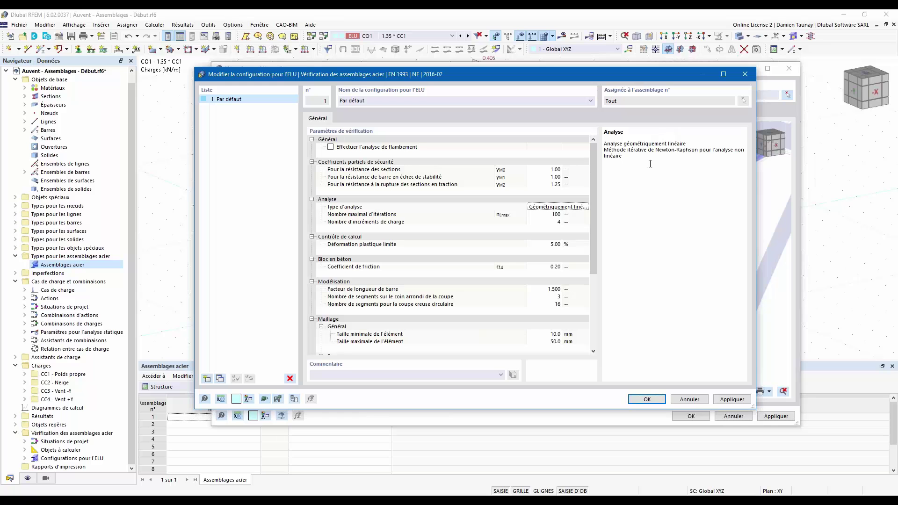
left_click(691, 400)
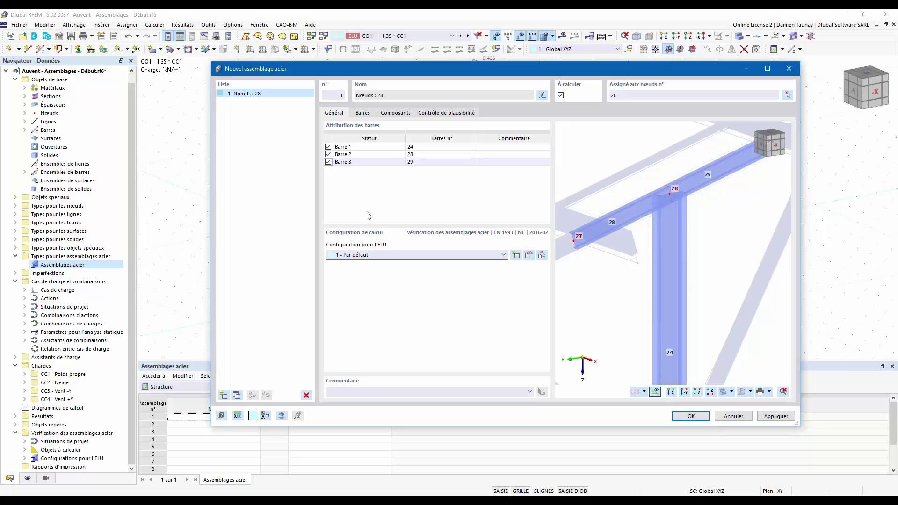
- Examine Barre 1, Barre 2 and Barre 3 of the node 28 joint one by one to locate them in the preview
left_click(361, 113)
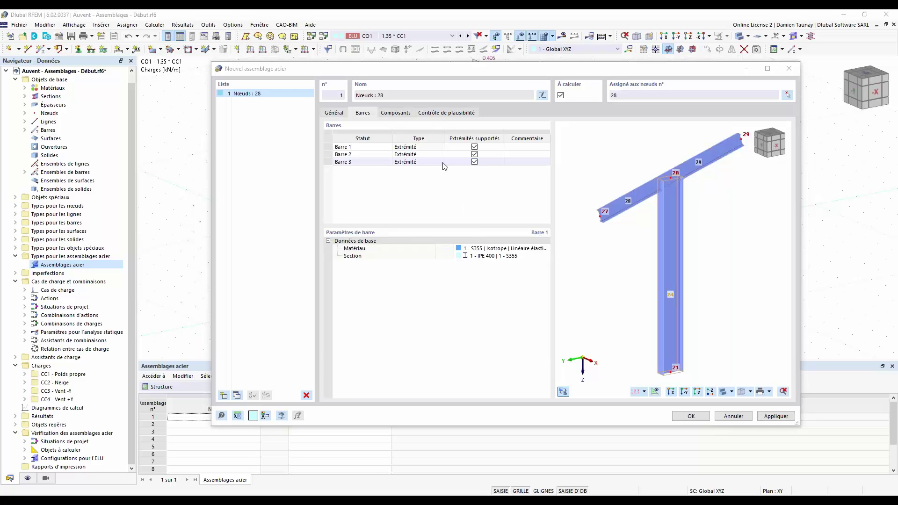
left_click(364, 148)
left_click(364, 162)
left_click(366, 154)
left_click(365, 148)
left_click(365, 154)
left_click(365, 162)
left_click(366, 154)
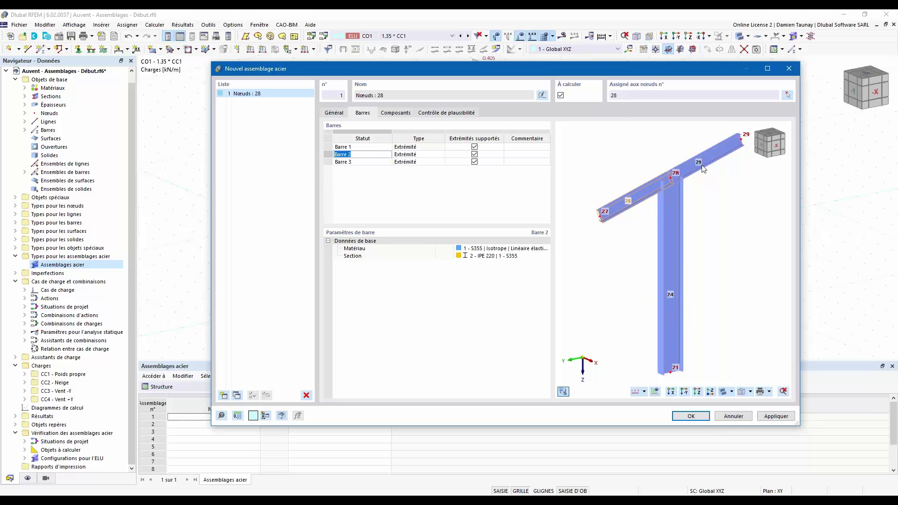
left_click(412, 188)
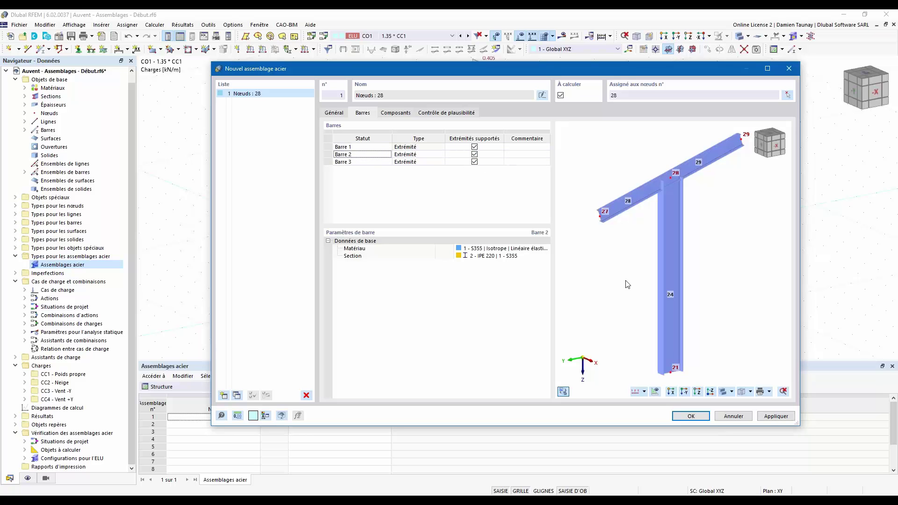
- Keep the supported end only on Barre 1, deactivating it for Barre 2 and Barre 3
left_click(474, 147)
left_click(474, 154)
left_click(474, 162)
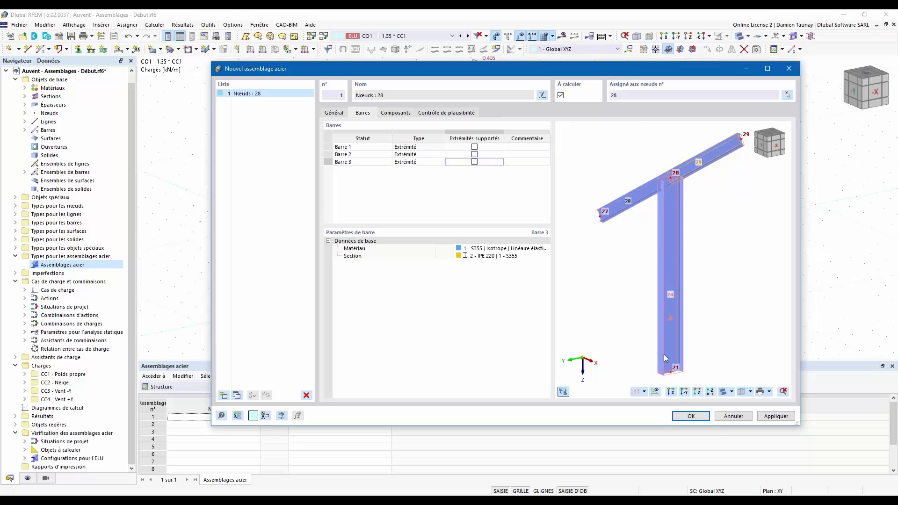
left_click(418, 147)
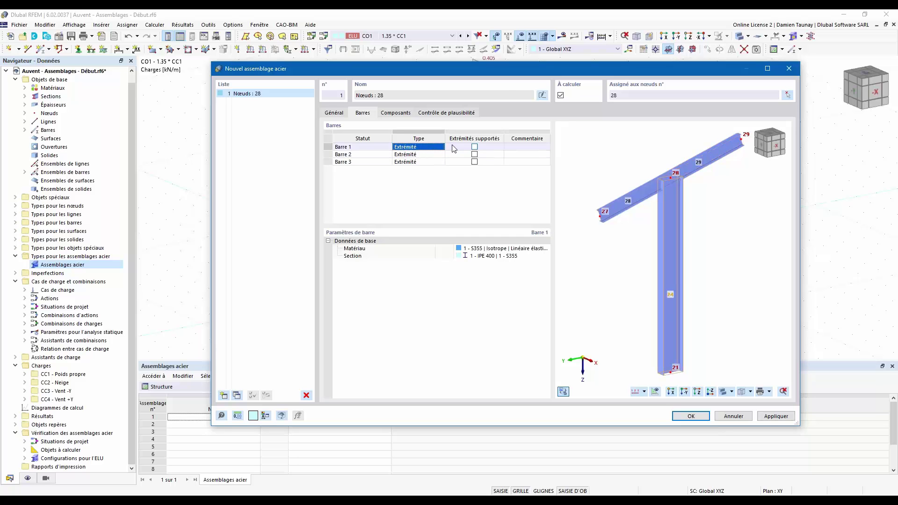
left_click(475, 146)
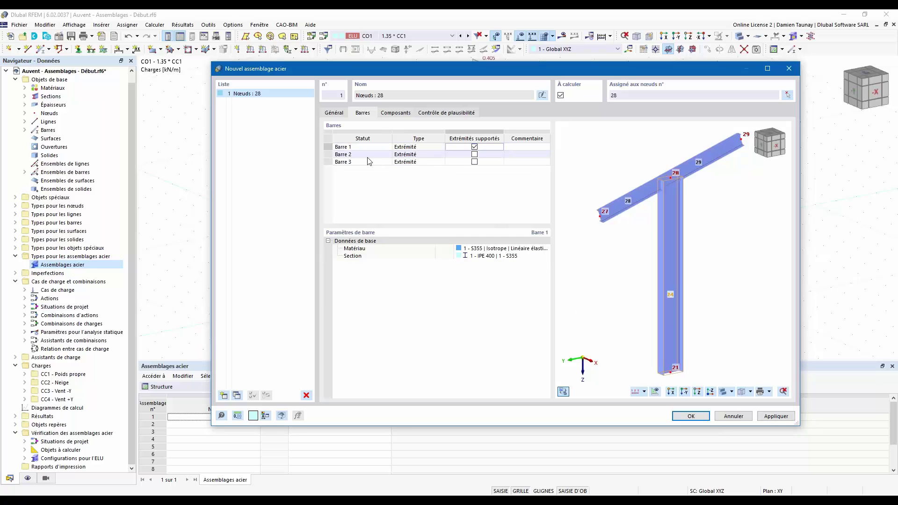
- Set the type of Barre 2 to Continu and highlight that member in the preview to check it
left_click(440, 155)
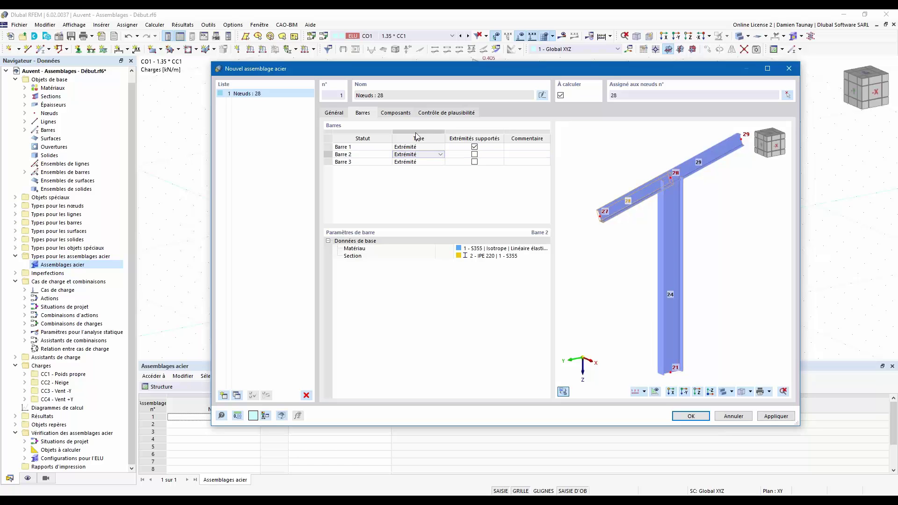
left_click(439, 154)
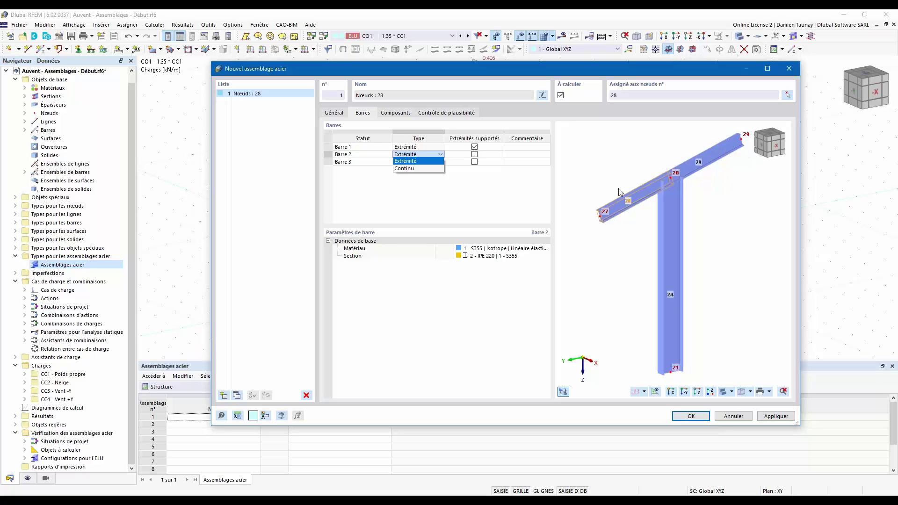
left_click(418, 168)
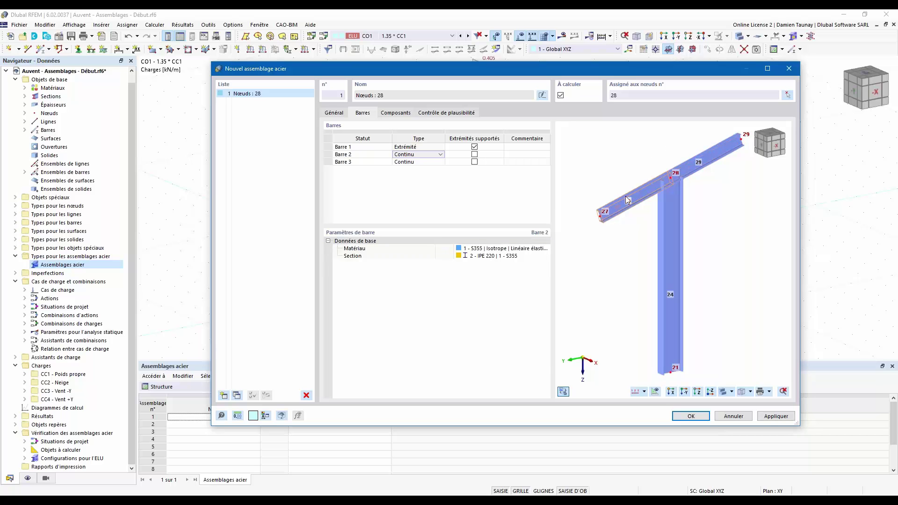
left_click(433, 179)
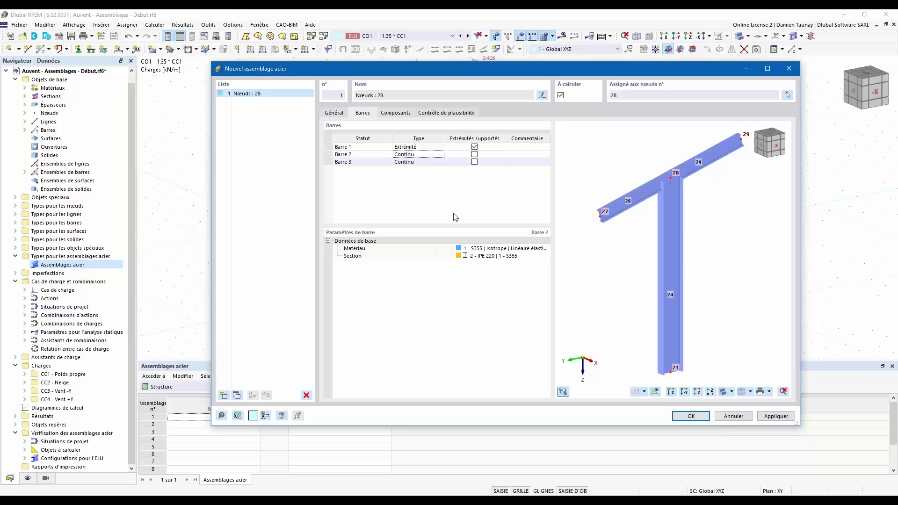
double_click(346, 154)
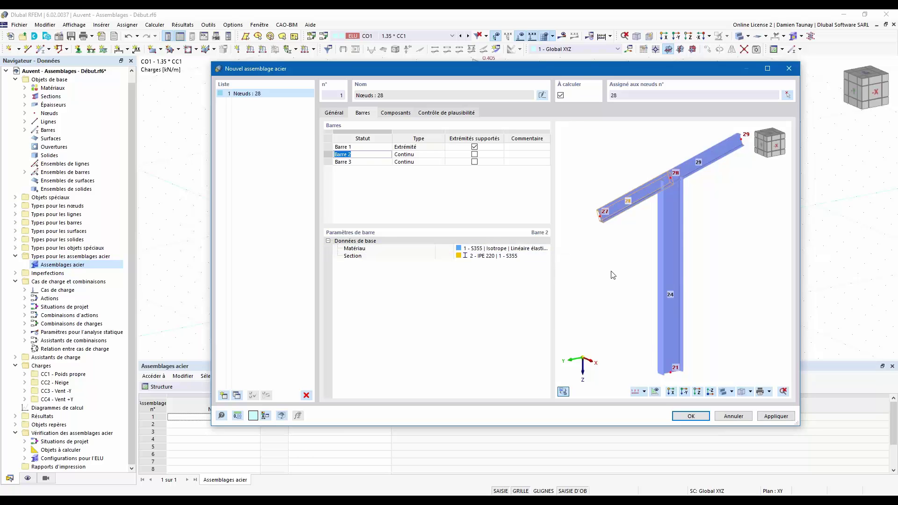
left_click(434, 210)
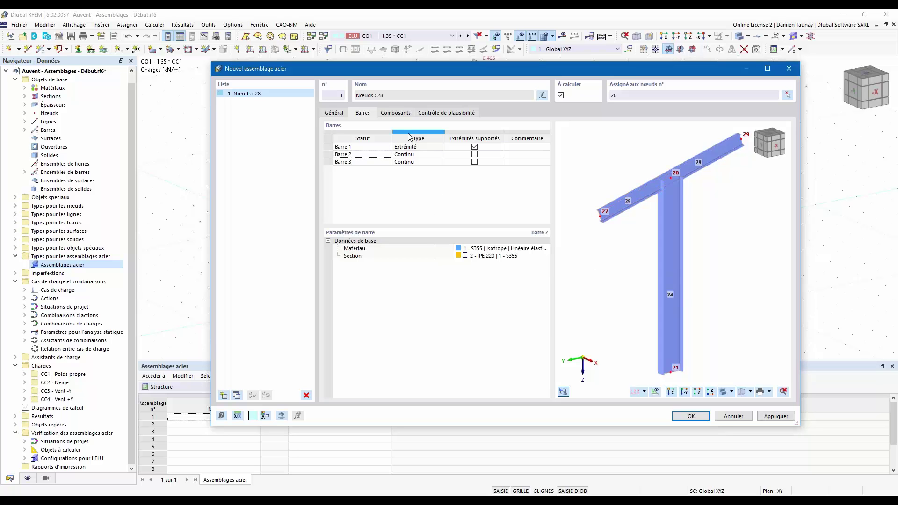
- Open the selection of joint components to review the available modifications, stiffeners and connectors, and close it without inserting one
left_click(401, 115)
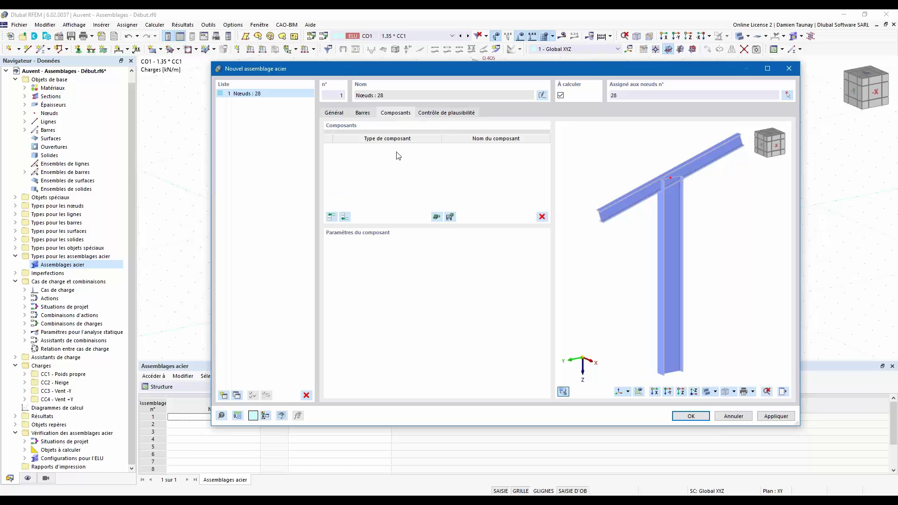
left_click(345, 216)
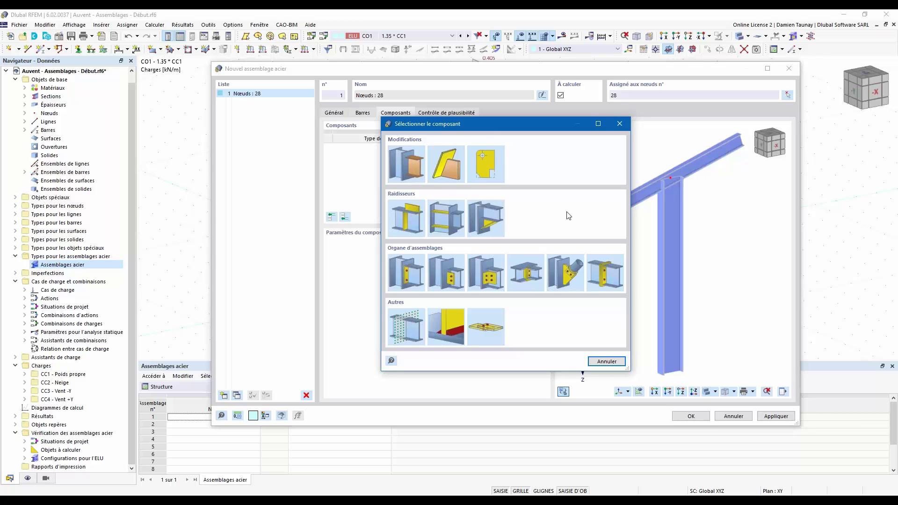
left_click_drag(478, 125, 485, 133)
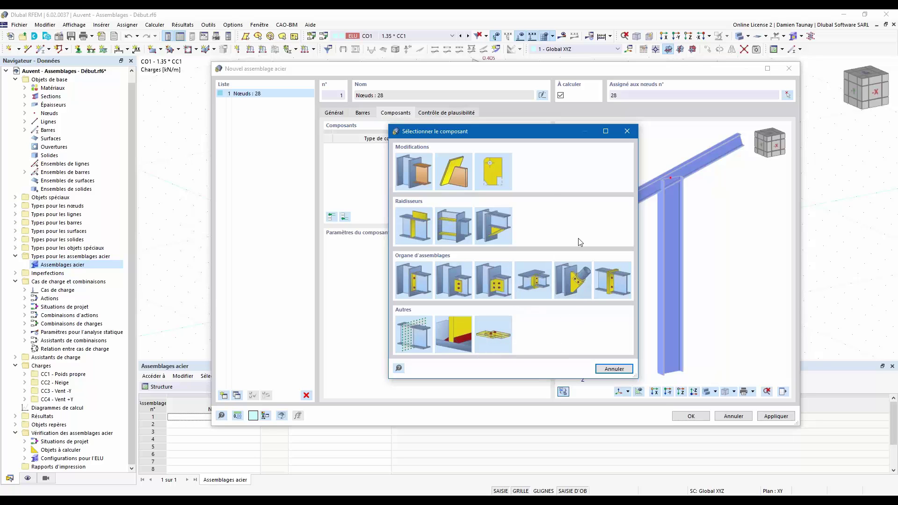
left_click(627, 131)
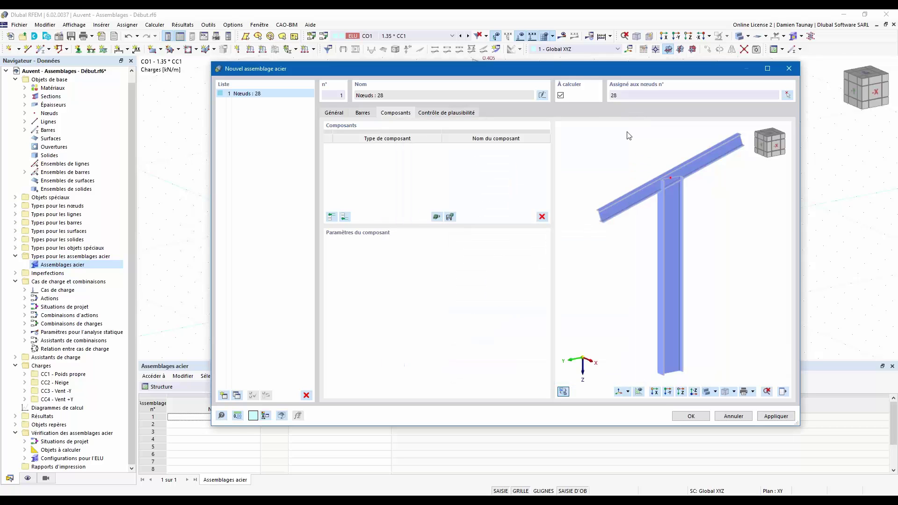
- Open the steel joint template library and preview the templates for Poutre au poteau and Poutre au poteau continu
left_click(435, 218)
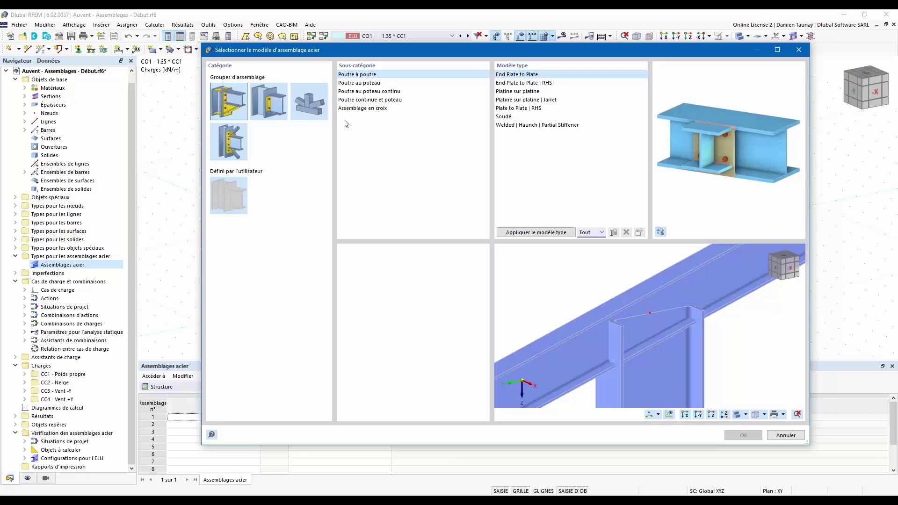
left_click(369, 83)
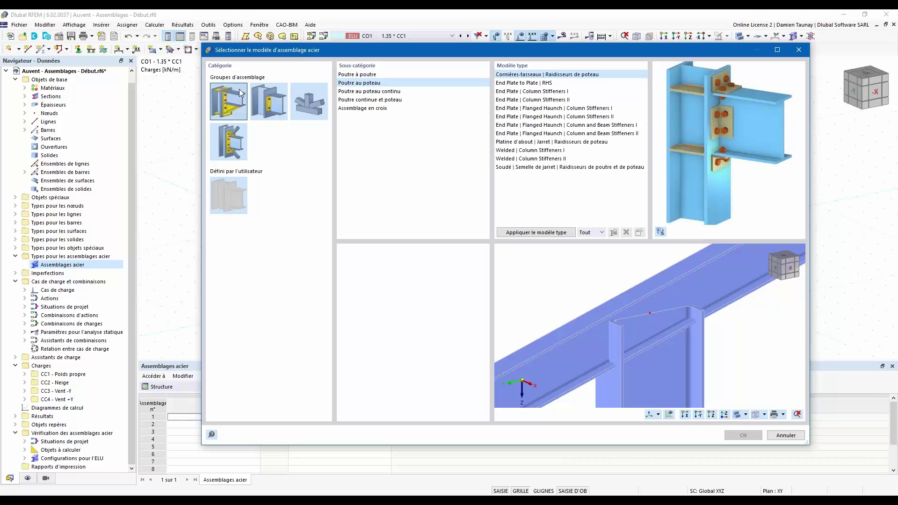
left_click(362, 91)
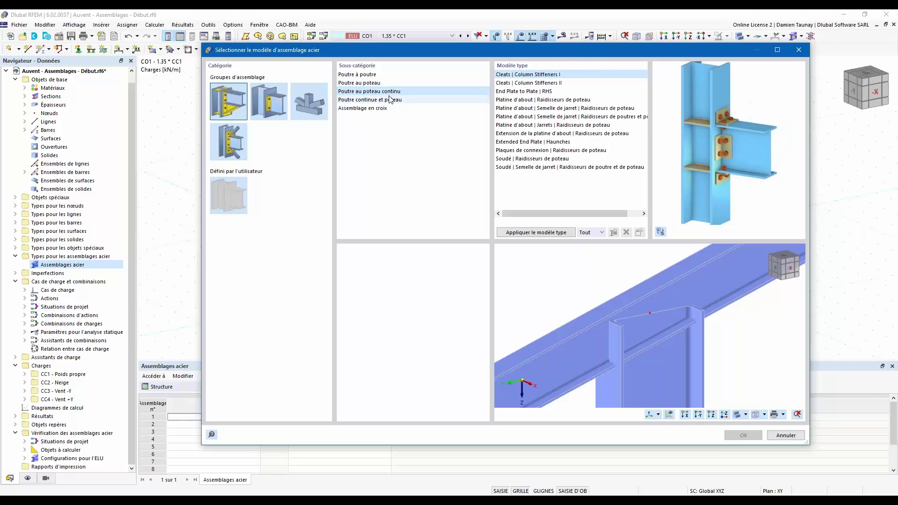
left_click(577, 117)
left_click(575, 100)
left_click(566, 141)
left_click(556, 159)
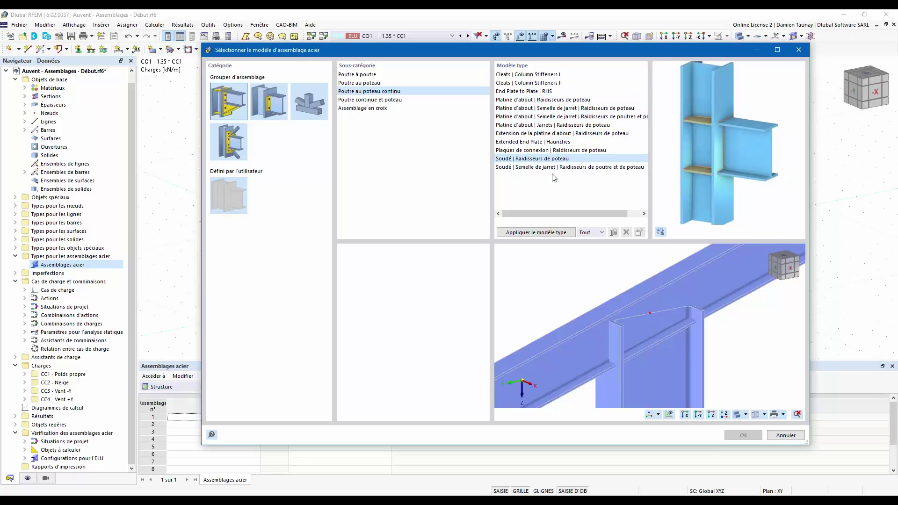
left_click(553, 167)
left_click(553, 150)
left_click(552, 125)
left_click(550, 99)
left_click(544, 82)
- Preview the templates of the Poutre continue et poteau subcategory, including Cornières-tasseaux | Poutre à raidisseurs de poutre
left_click(355, 99)
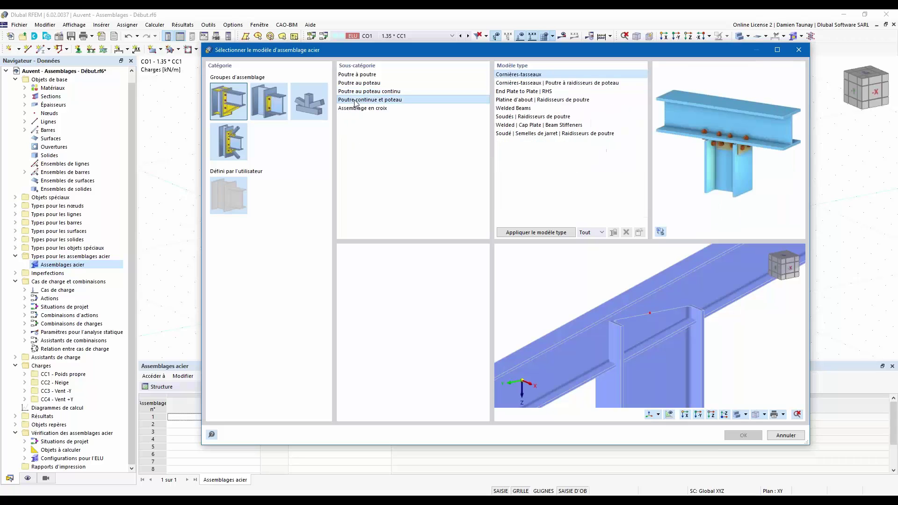
left_click(571, 133)
left_click(568, 125)
left_click(561, 108)
left_click(556, 100)
left_click(544, 83)
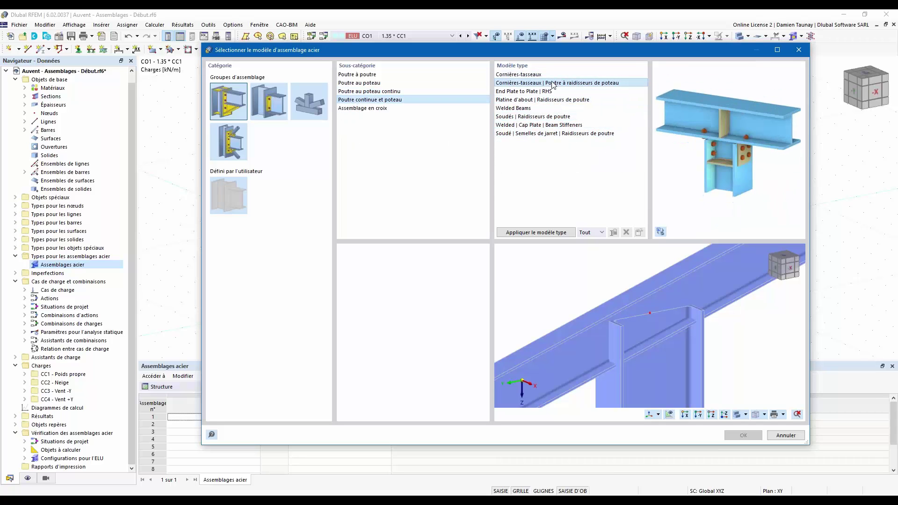
- Preview the Assemblage en croix templates, from the welded and end-plate variants to End Plate to Plate | RHS
left_click(365, 108)
left_click(538, 142)
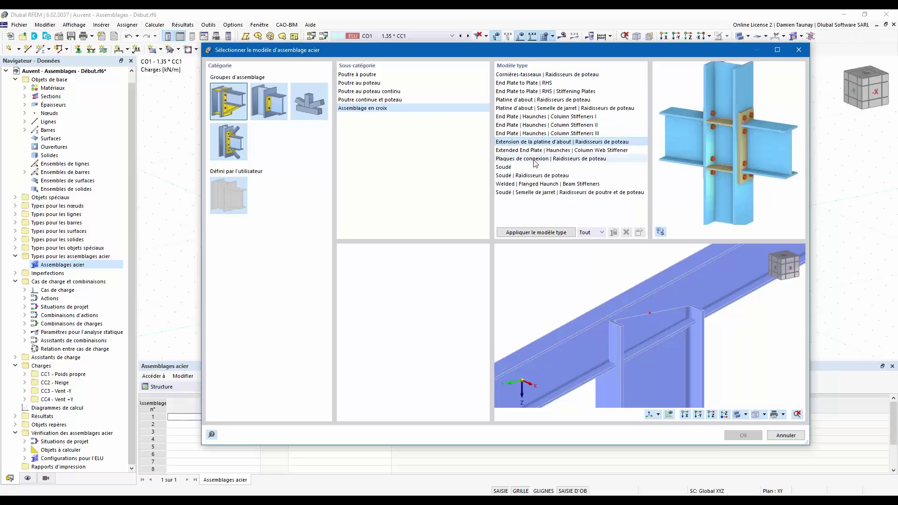
left_click(544, 192)
left_click(551, 175)
left_click(547, 158)
left_click(545, 133)
left_click(542, 108)
left_click(539, 83)
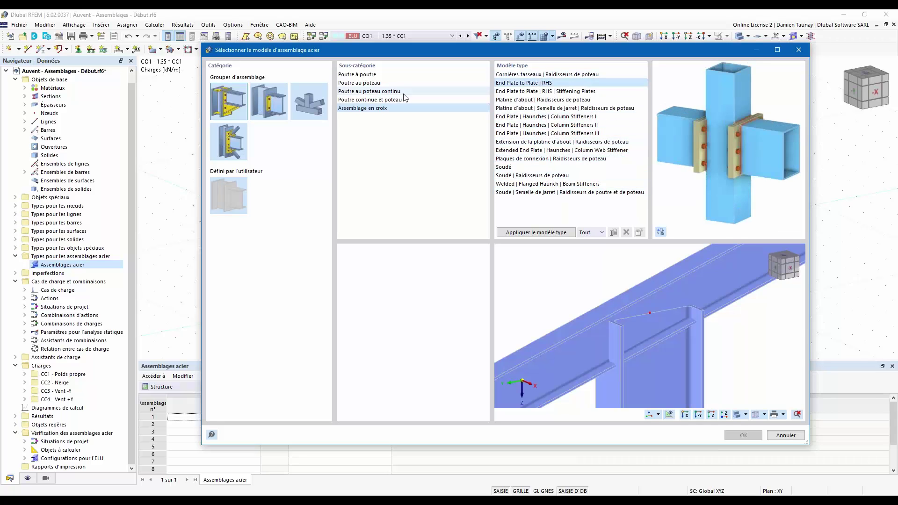
- Preview the joint groups with connection plates and with Assemblages K, T and X, including the Exemple 1 template under Assemblages T
left_click(270, 99)
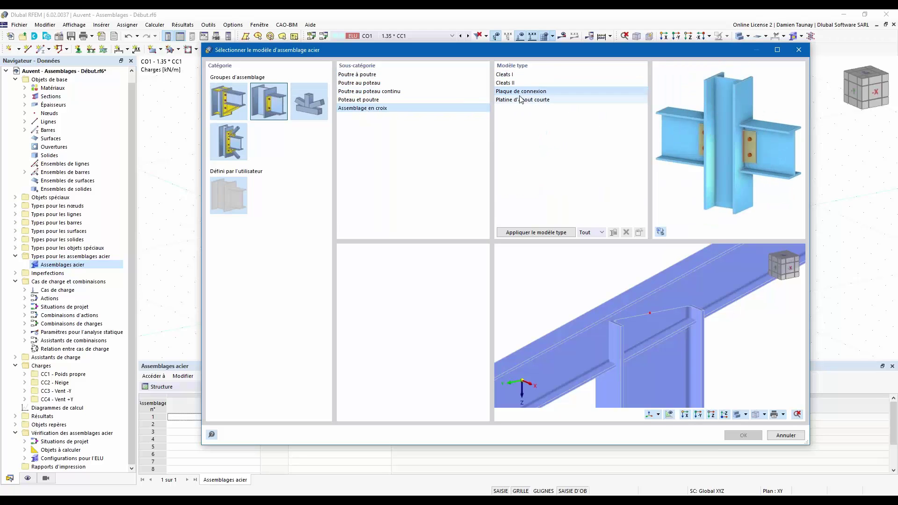
left_click(309, 104)
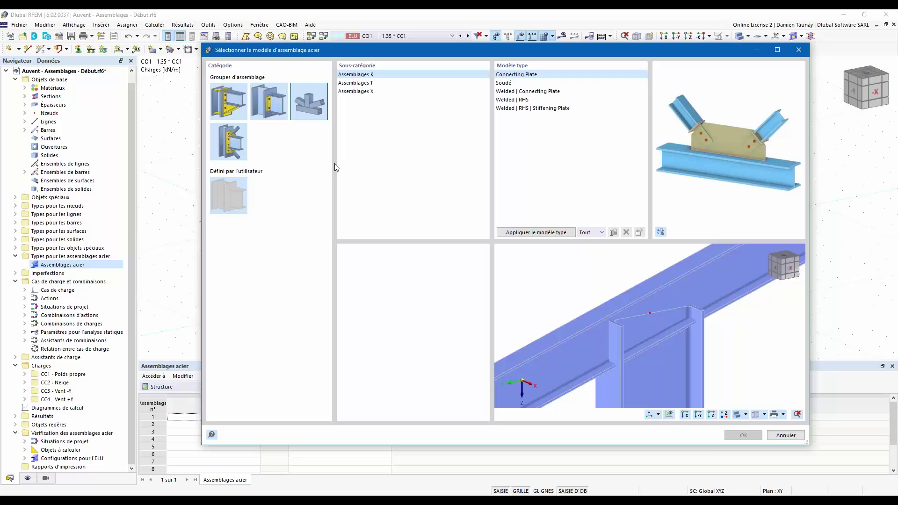
left_click(362, 83)
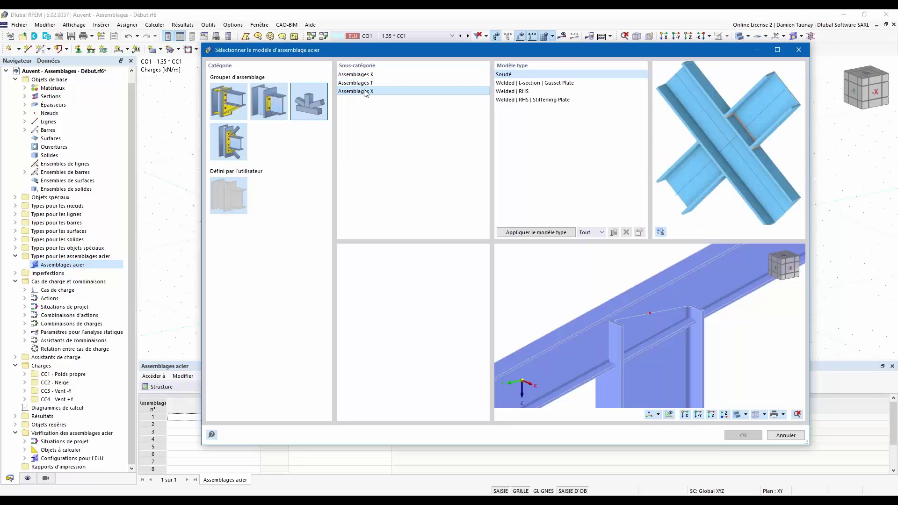
left_click(356, 74)
left_click(510, 108)
left_click(510, 99)
left_click(508, 92)
left_click(504, 83)
left_click(369, 84)
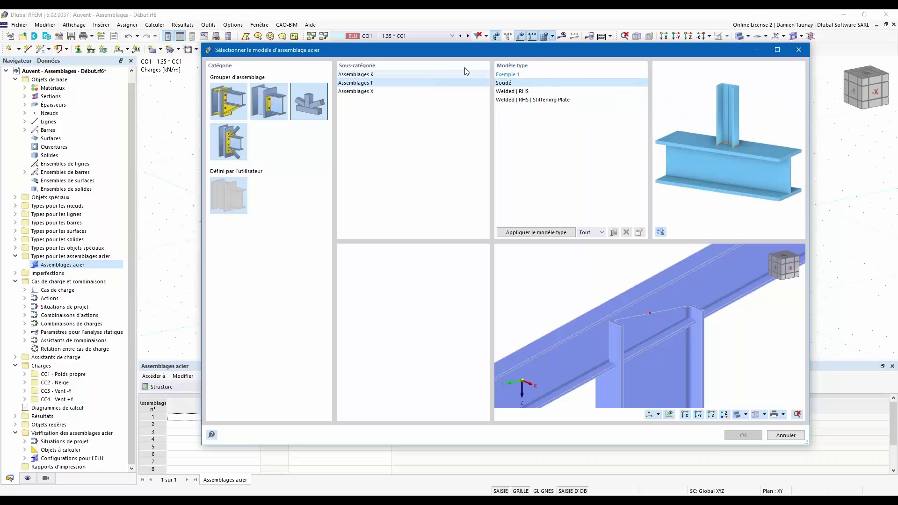
left_click(524, 74)
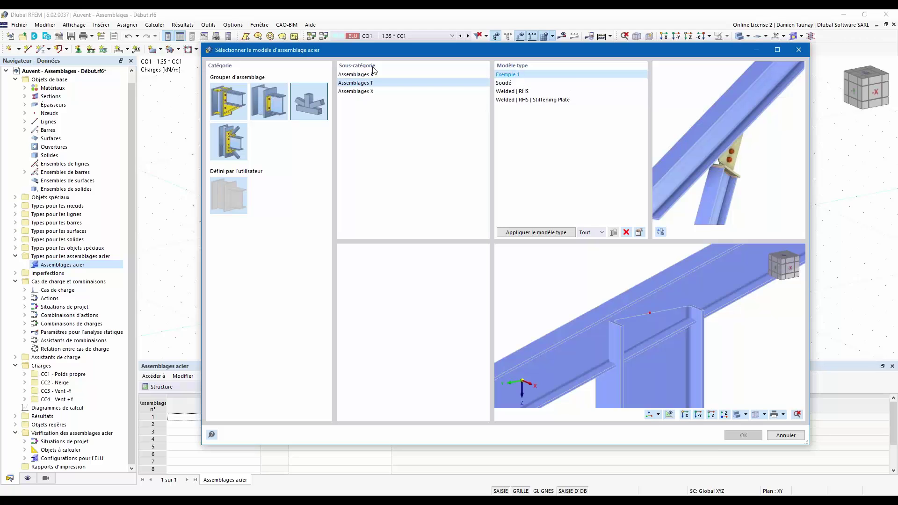
- Preview the braced-joint group's subcategories, including Assemblage en croix with Plate to Plate | Bolted Purlin | Bolted Bracket
left_click(232, 146)
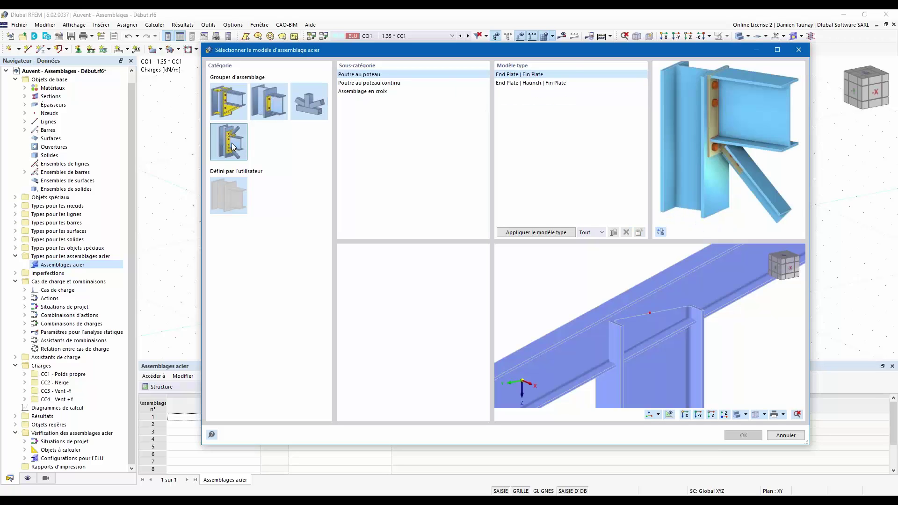
left_click(367, 83)
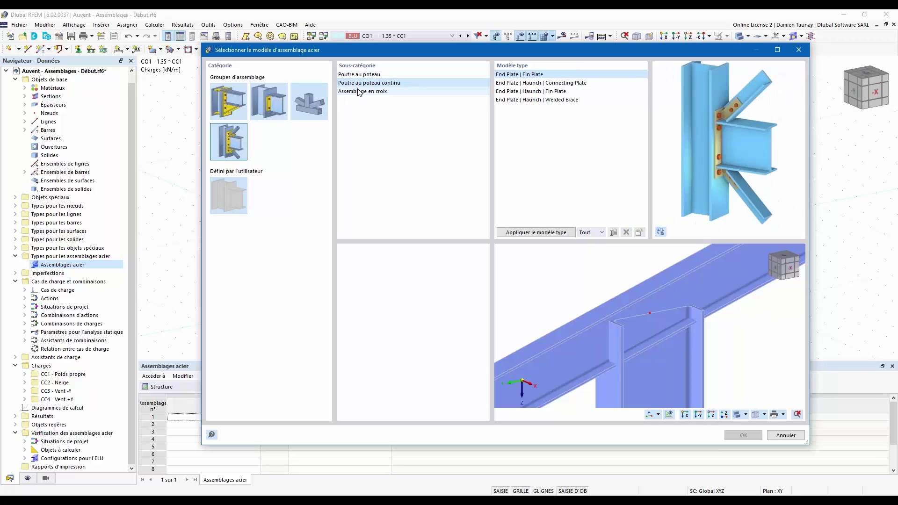
left_click(361, 91)
left_click(528, 99)
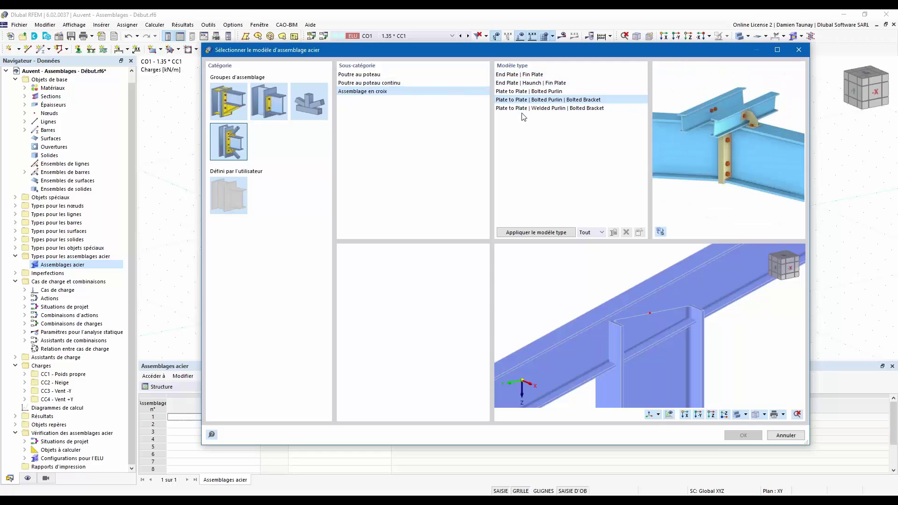
- Preview the user-defined templates under Echantignole and Assemblages T
left_click(224, 198)
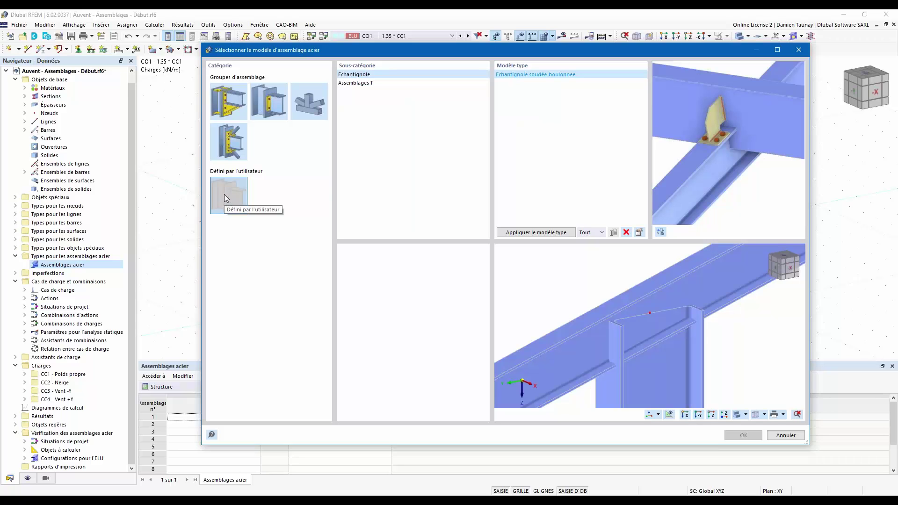
left_click(362, 83)
left_click(359, 75)
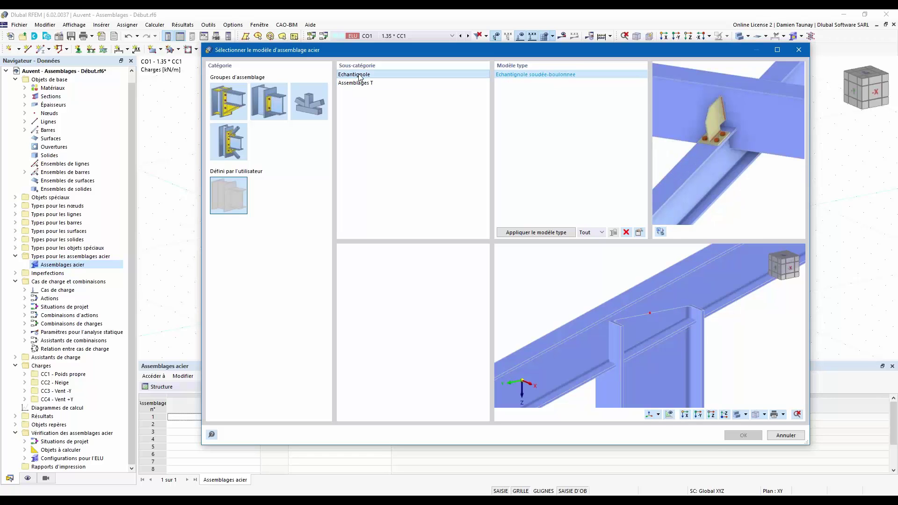
left_click(356, 84)
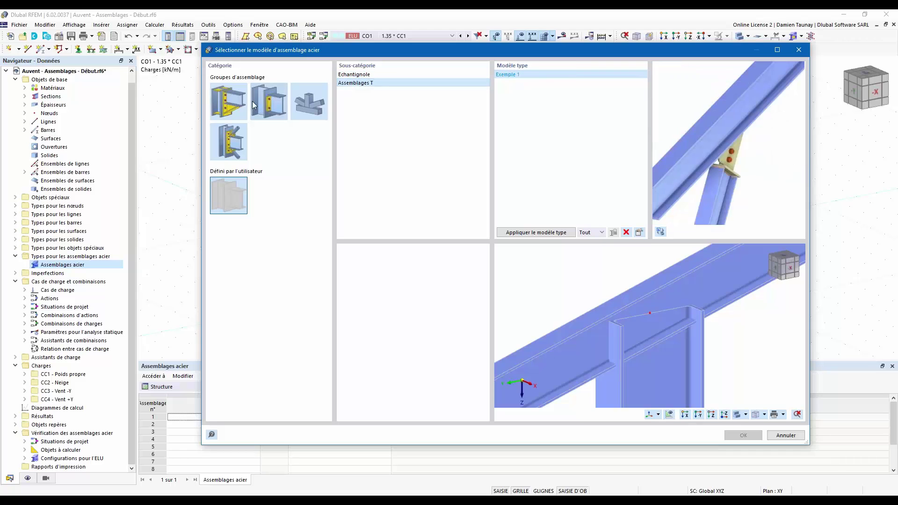
- Return to the first joint group and preview the Poutre continue et poteau templates from Cornières-tasseaux to the welded variants
left_click(228, 101)
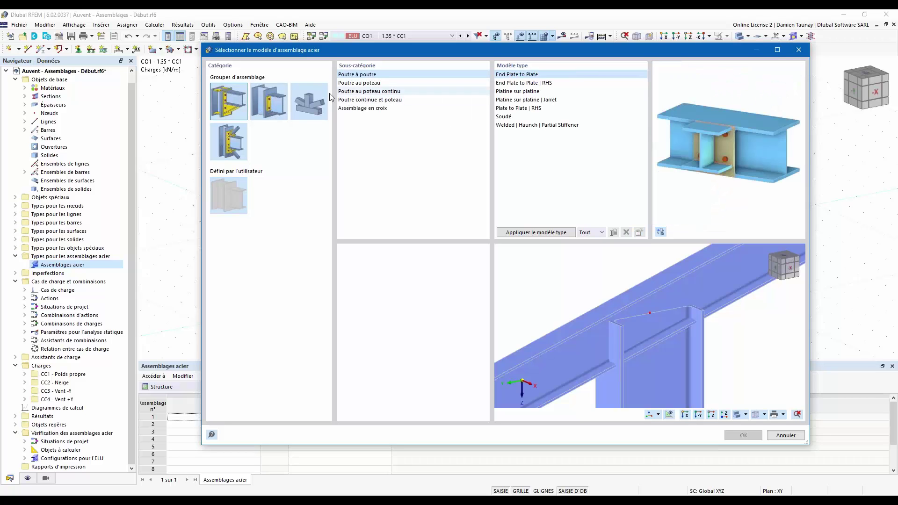
left_click(357, 100)
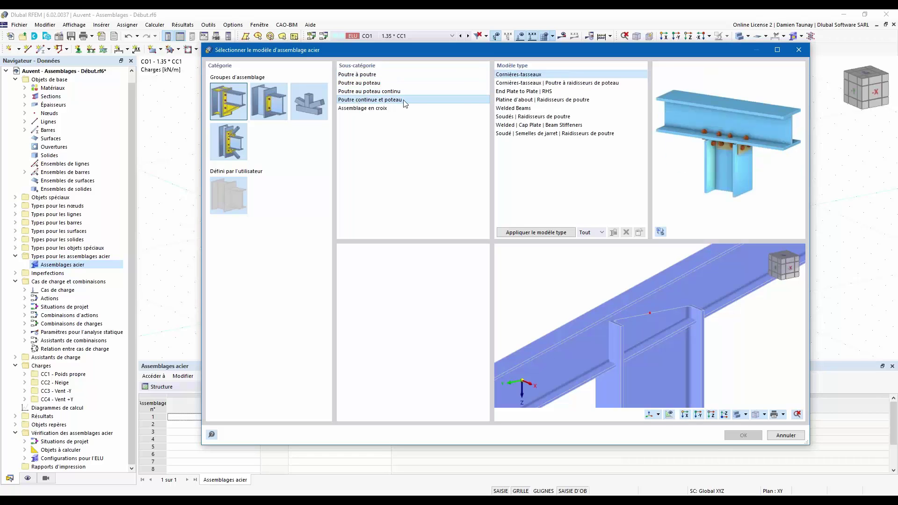
left_click(537, 100)
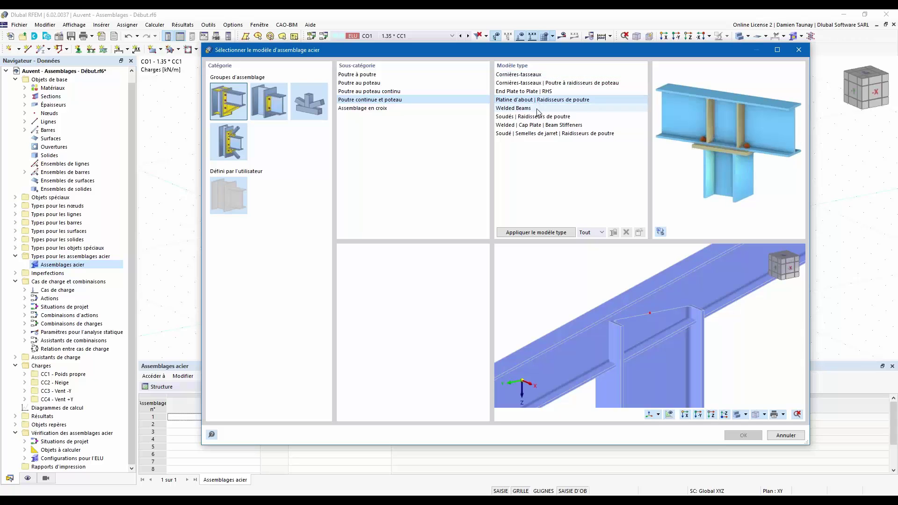
left_click(533, 117)
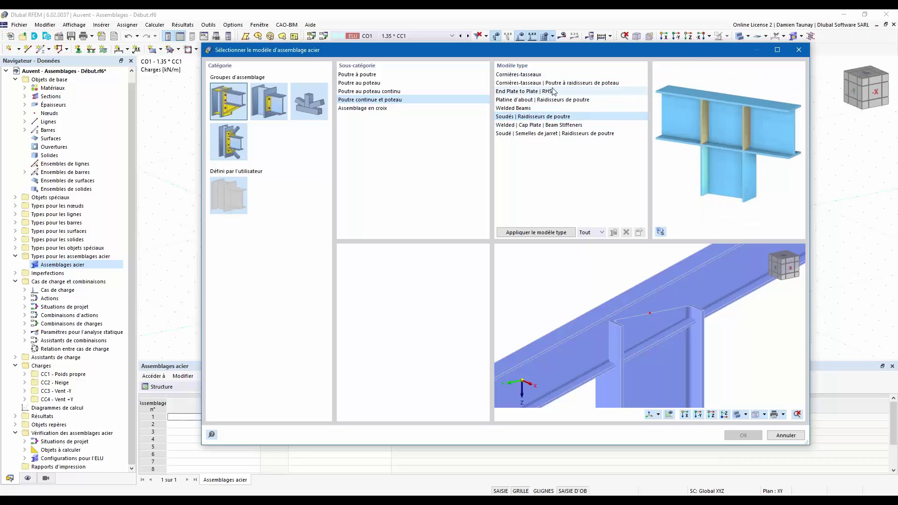
left_click(522, 74)
key("Down")
key("Down")
key("Down")
key("Down")
key("Down")
key("Down")
left_click(557, 133)
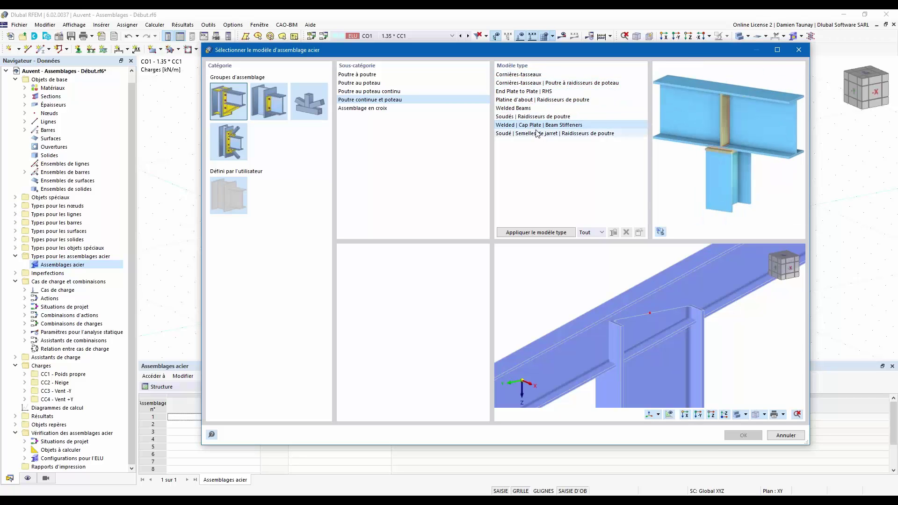
- Compare the subcategories from Poutre à poutre to Poutre continue et poteau by their default templates
left_click(365, 93)
left_click(365, 99)
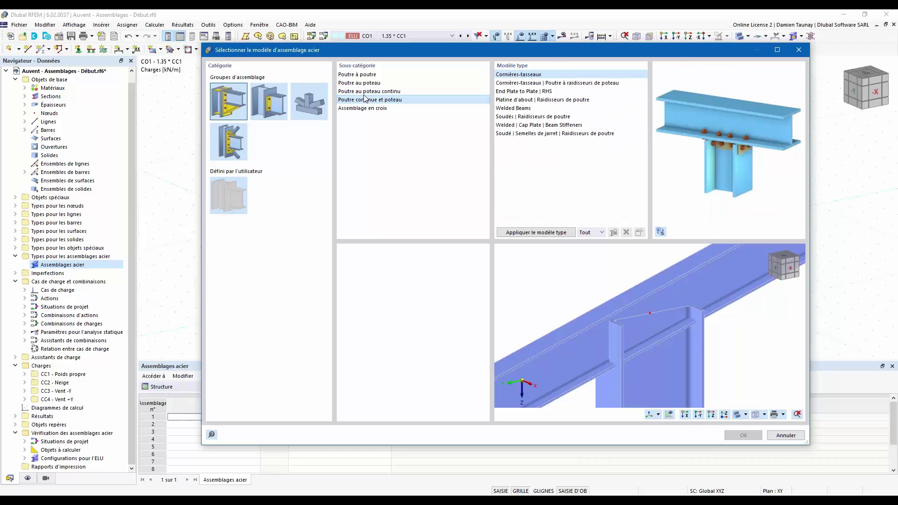
left_click(363, 83)
left_click(361, 75)
left_click(361, 83)
left_click(363, 92)
left_click(365, 100)
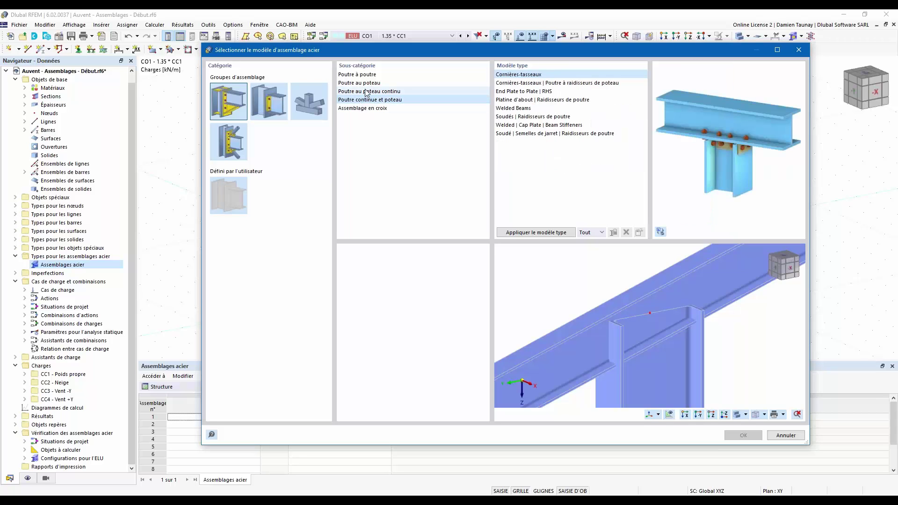
- Preview the Poutre au poteau continu templates, from Cleats | Column Stiffeners II to Soudé | Semelle de jarret | Raidisseurs de poutre et de poteau
left_click(365, 91)
left_click(538, 83)
left_click(546, 100)
left_click(547, 108)
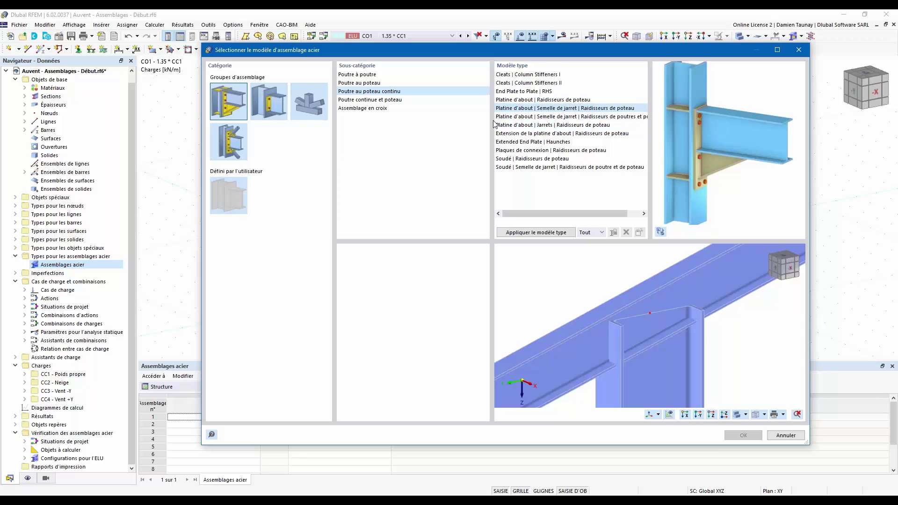
left_click(514, 125)
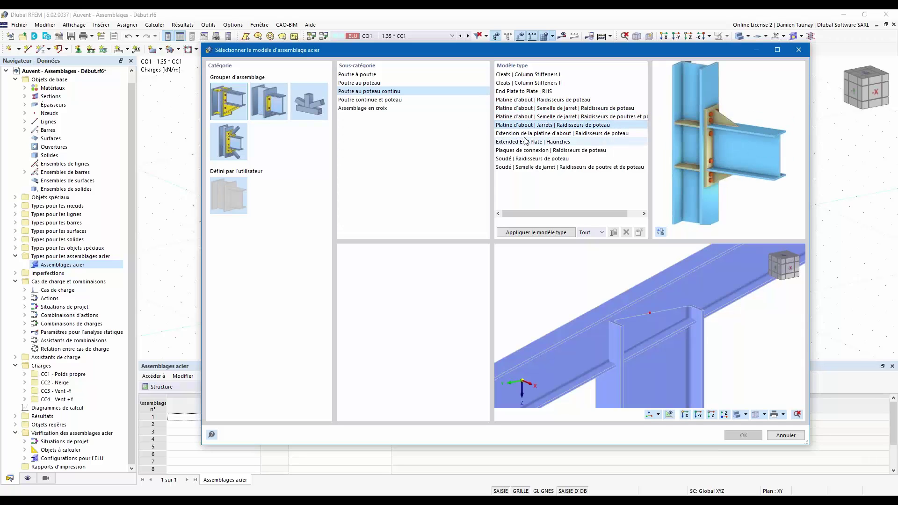
left_click(524, 134)
left_click(527, 142)
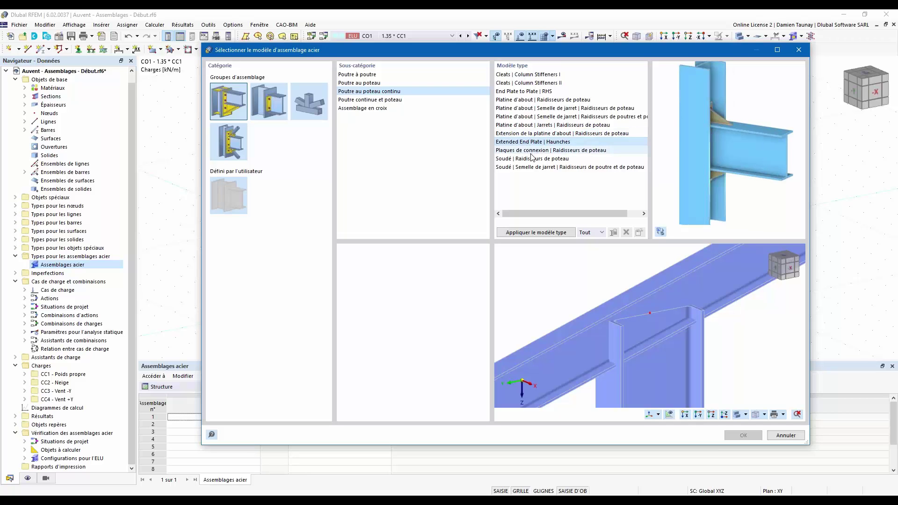
left_click(532, 158)
left_click(537, 168)
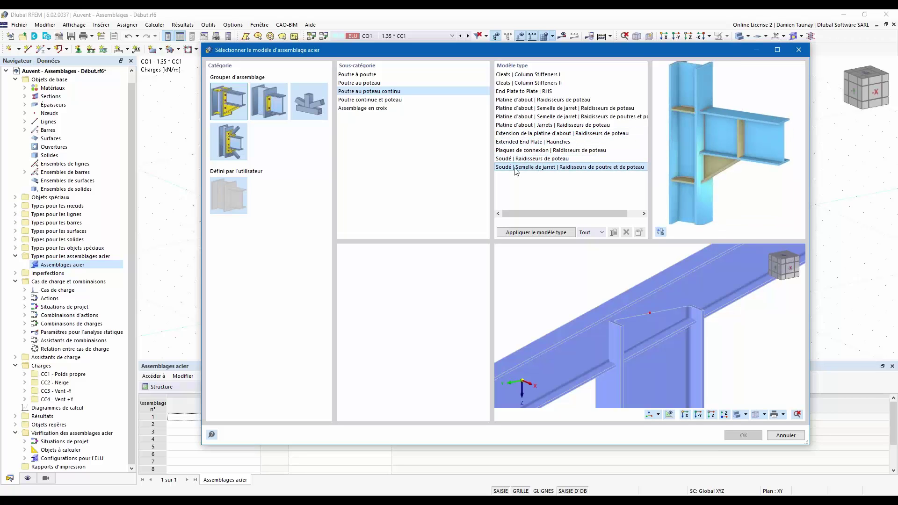
- Compare Poutre au poteau and Poutre au poteau continu with Poutre continue et poteau, ending on the continuous-beam subcategory
left_click(363, 99)
left_click(357, 92)
left_click(358, 84)
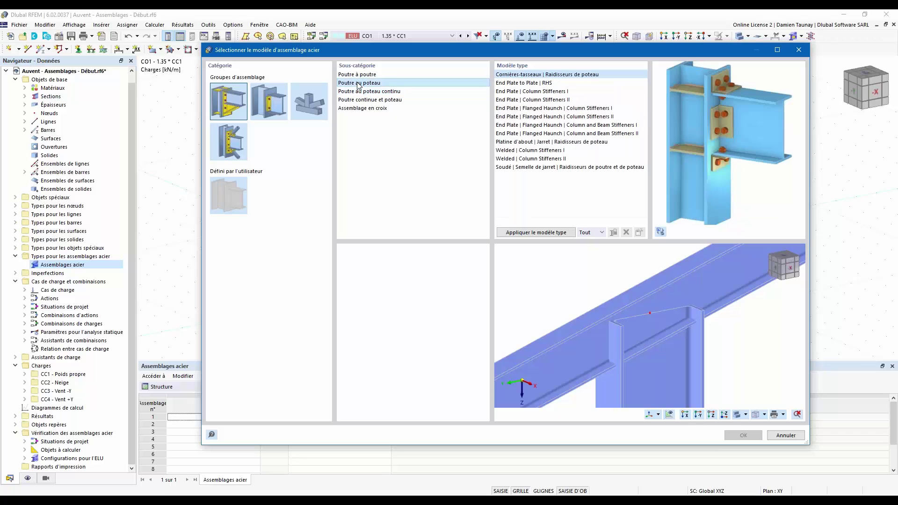
left_click(359, 91)
left_click(363, 101)
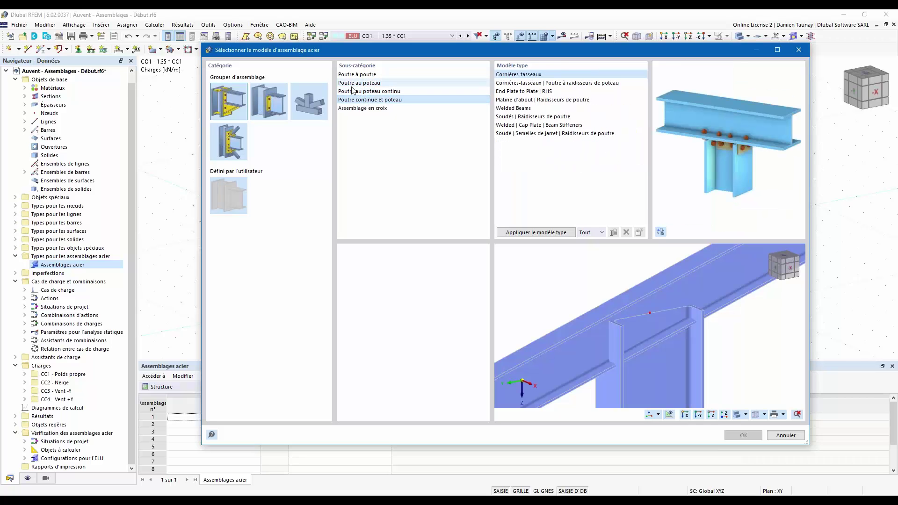
left_click(363, 91)
left_click(377, 100)
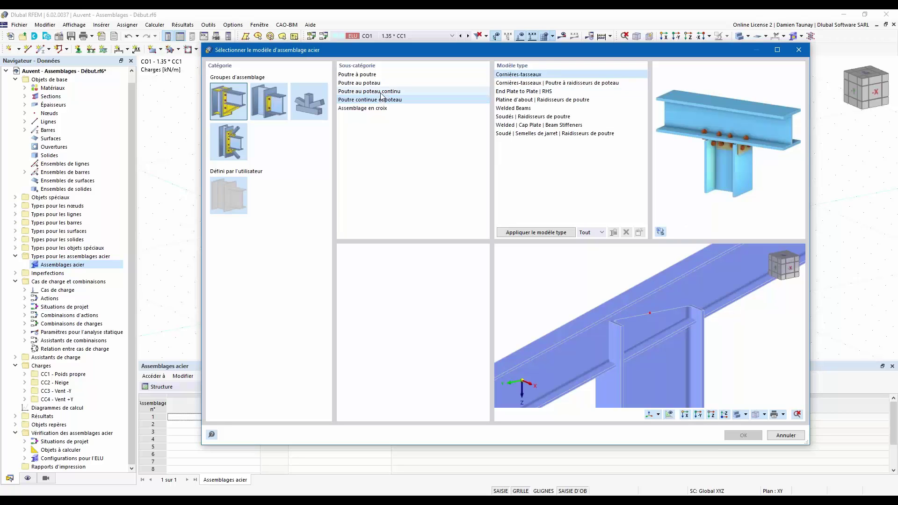
- Compare the end-plate, cleat, welded and cap-plate templates of Poutre continue et poteau, ending on Welded | Cap Plate | Beam Stiffeners
left_click(514, 101)
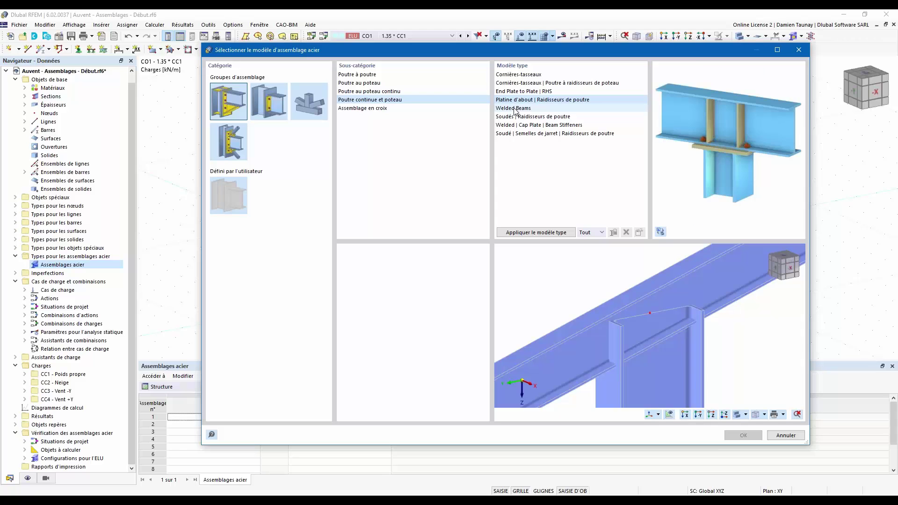
left_click(514, 108)
left_click(517, 116)
left_click(519, 124)
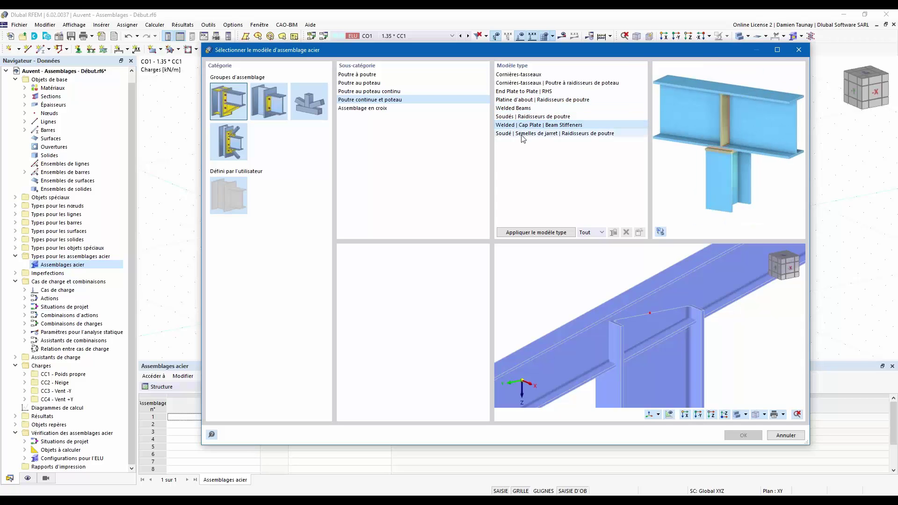
left_click(519, 83)
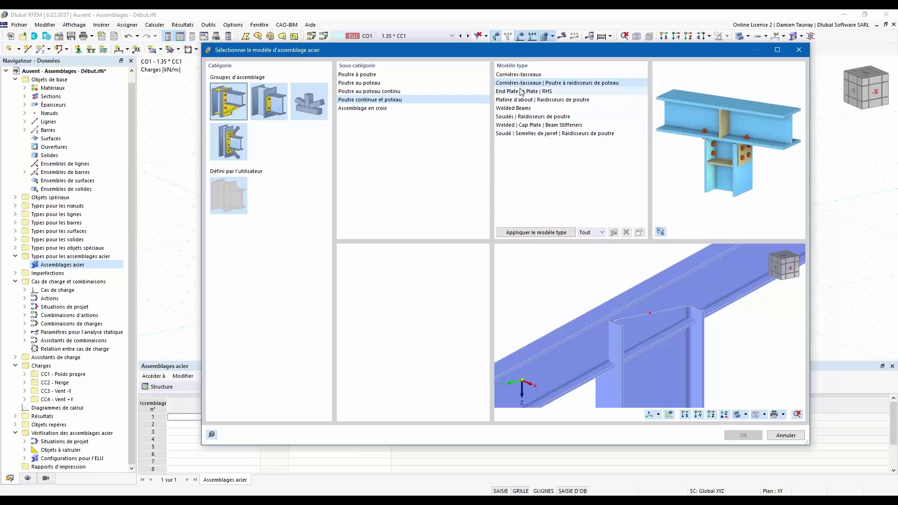
left_click(519, 108)
left_click(527, 118)
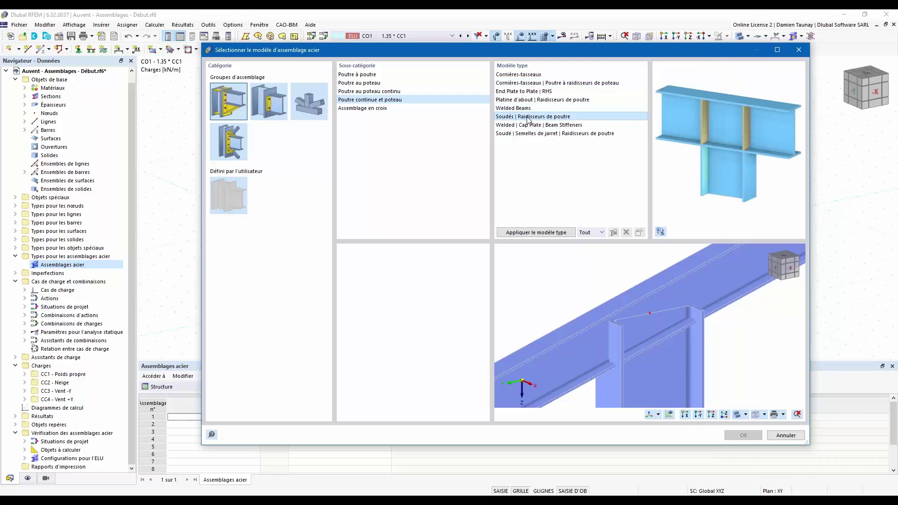
left_click(518, 108)
left_click(523, 117)
left_click(545, 126)
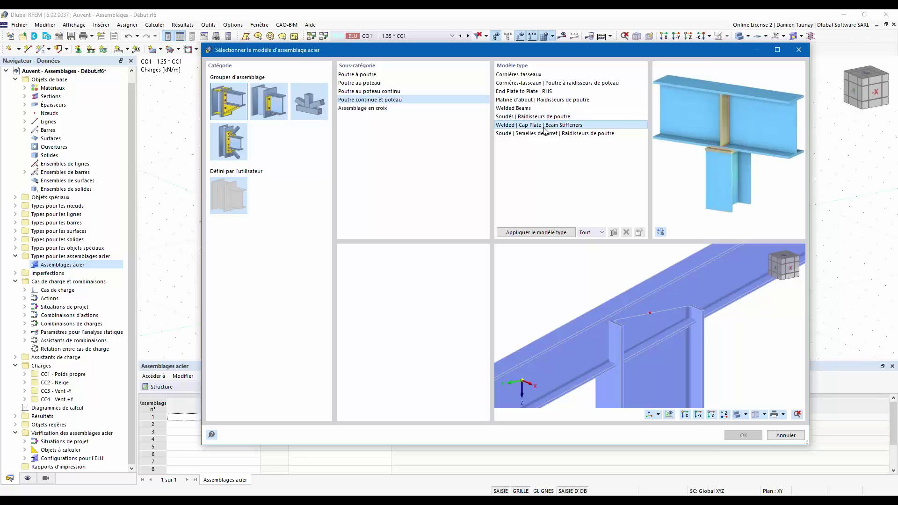
- Apply the Platine d'about | Raidisseurs de poutre template to the joint and inspect it in the model preview
left_click(529, 100)
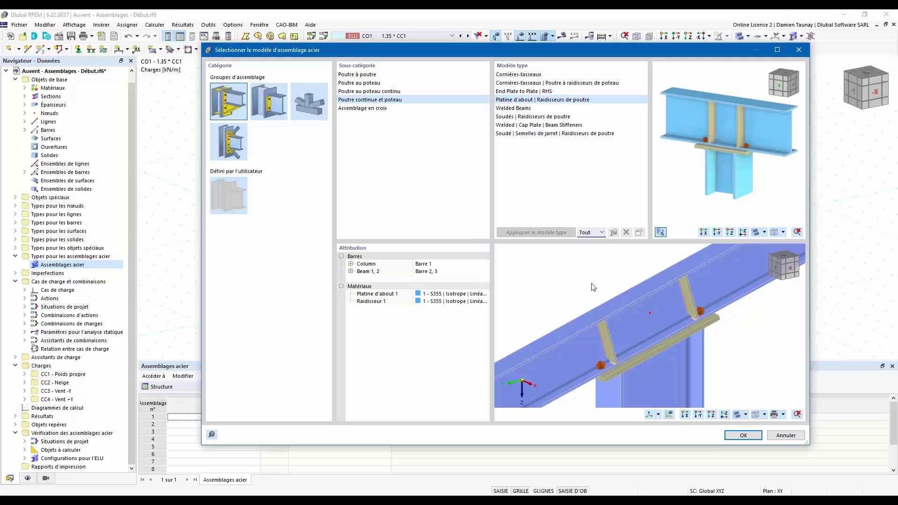
scroll(613, 328, "down", 2)
middle_click_drag(648, 361, 626, 351, "ctrl")
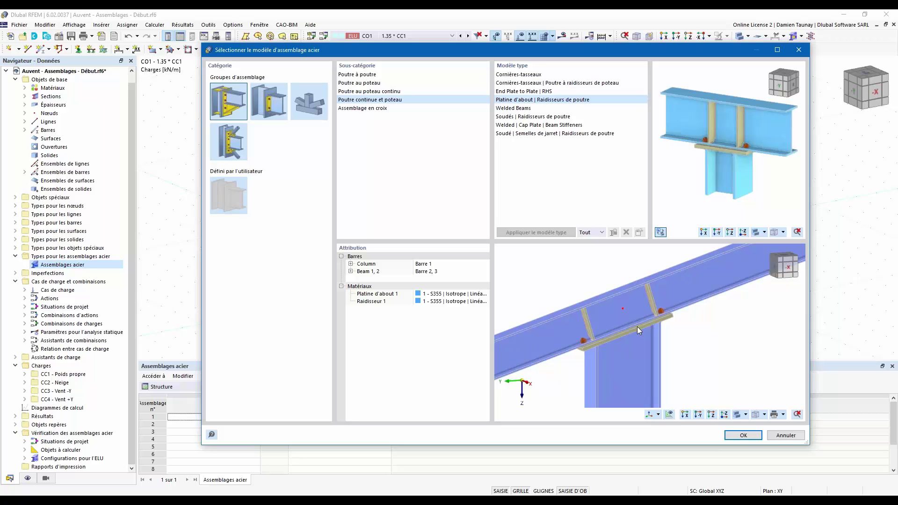
- Clear the Column member assignment of the template and set it back to Barre 1
left_click(371, 265)
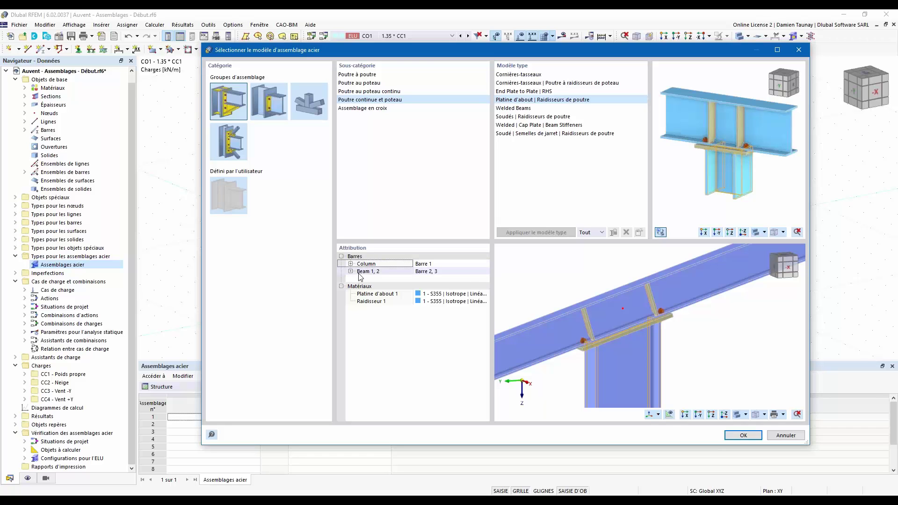
left_click(486, 265)
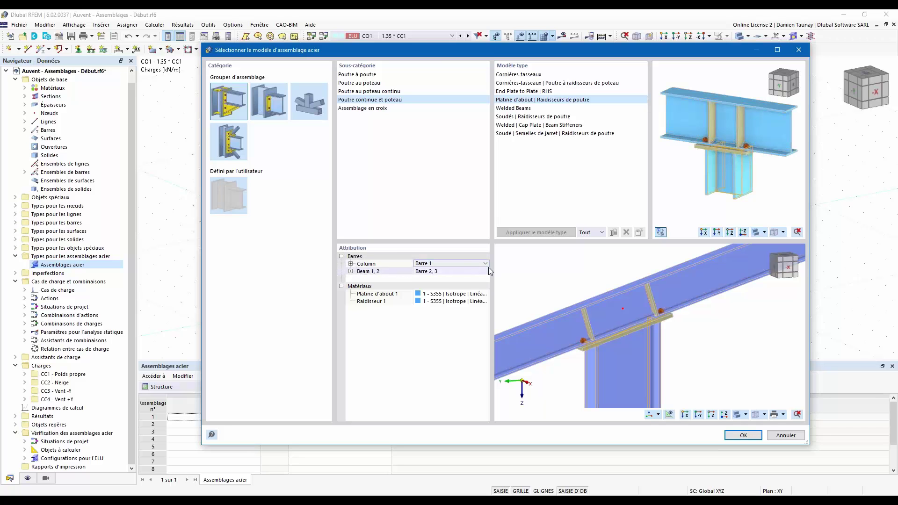
left_click(487, 264)
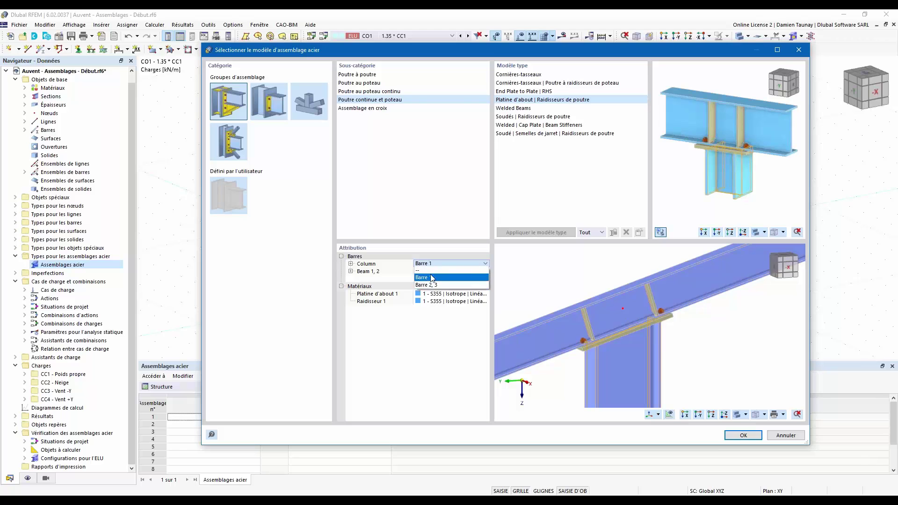
left_click(434, 271)
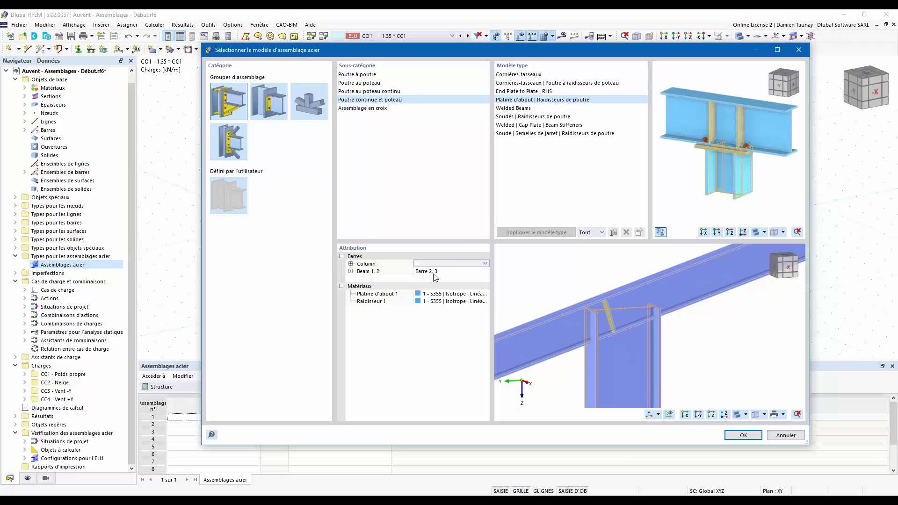
left_click(448, 264)
left_click(427, 277)
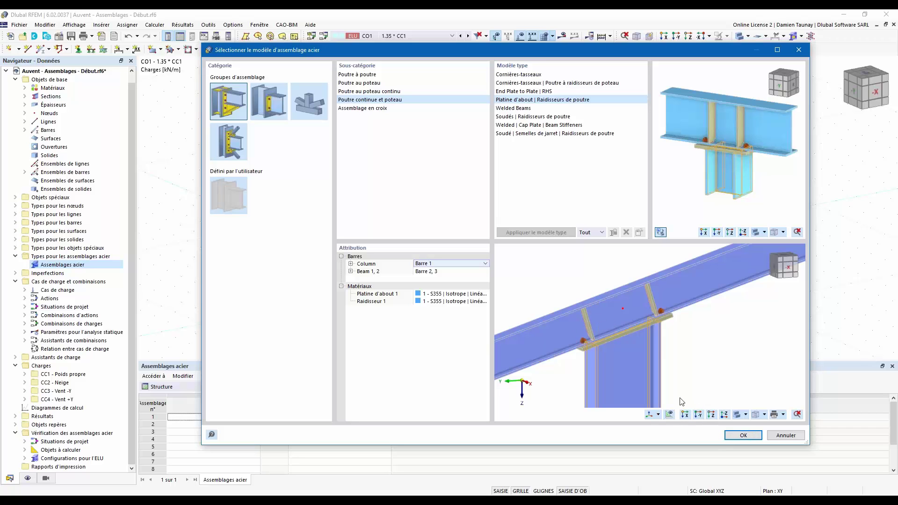
- Compare the welded templates, reselect Platine d'about | Raidisseurs de poutre and confirm it for the joint
left_click(523, 110)
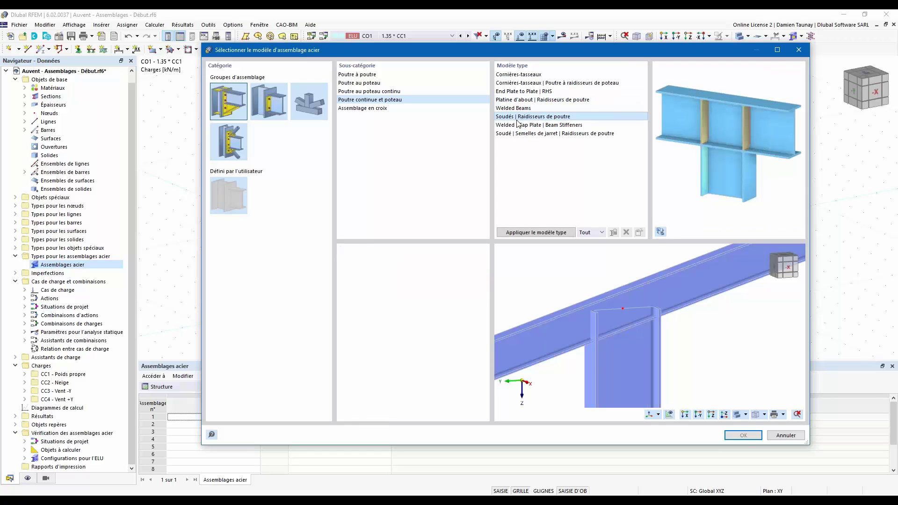
left_click(515, 116)
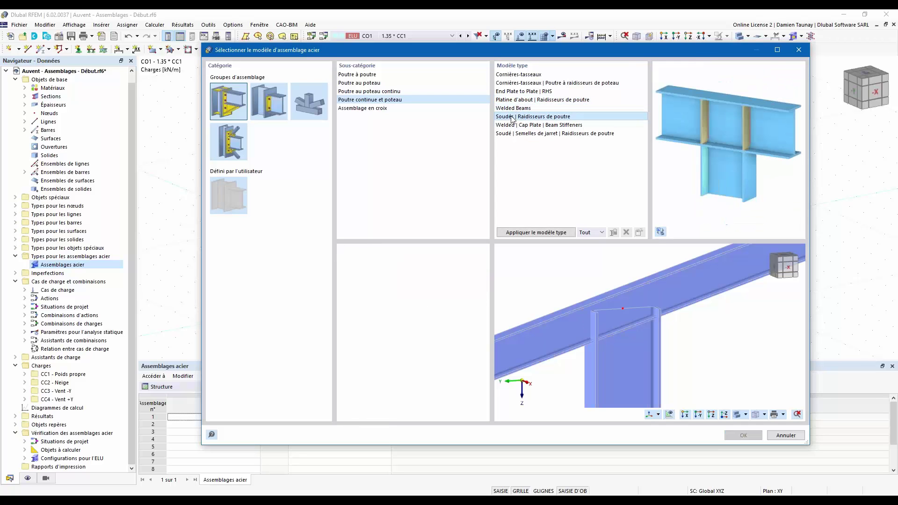
left_click(514, 124)
left_click(514, 108)
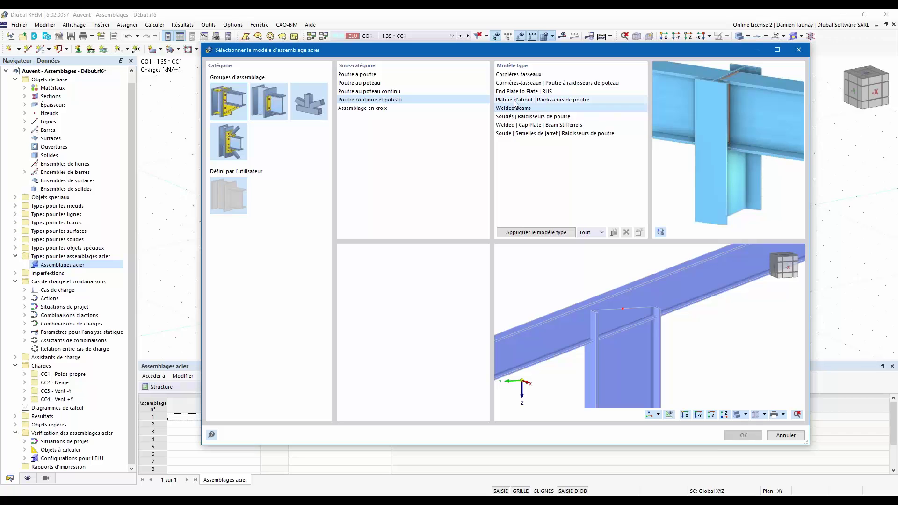
left_click(515, 100)
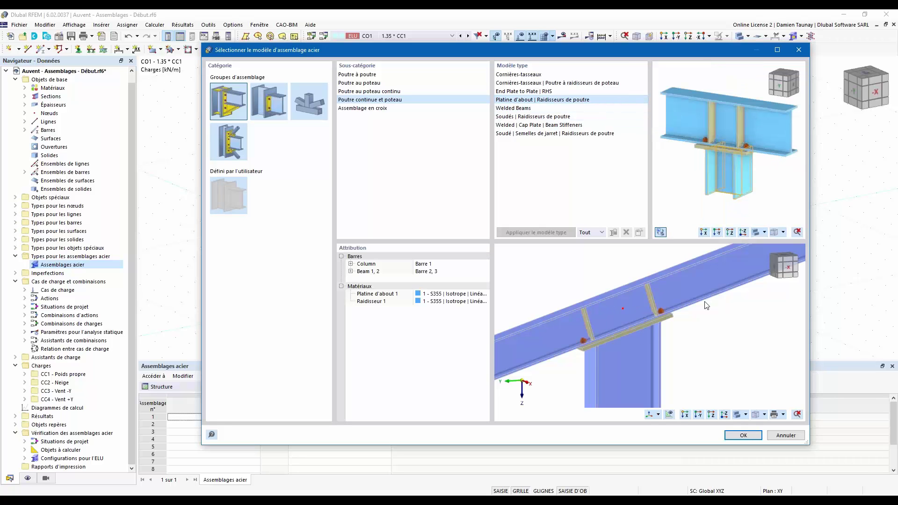
left_click(742, 435)
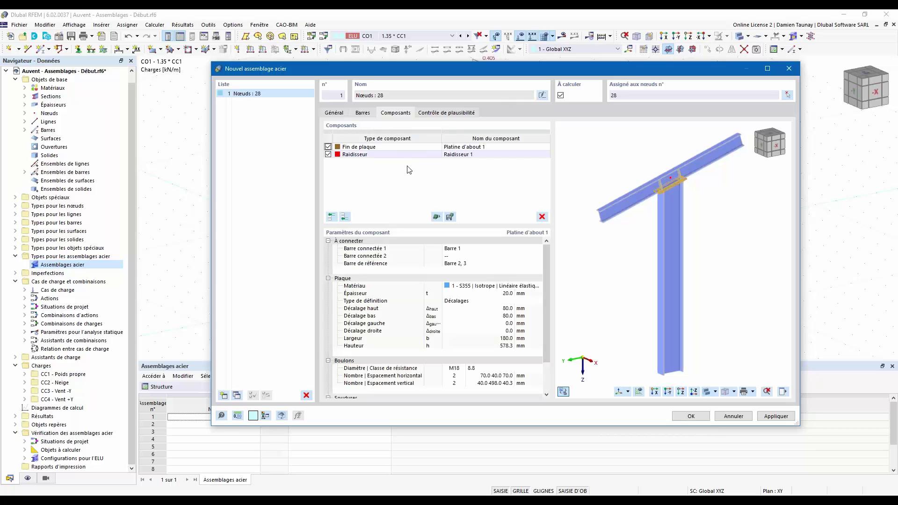
- Examine the joint's Raidisseur and Fin de plaque components and their parameters against the model preview
scroll(685, 183, "up", 5)
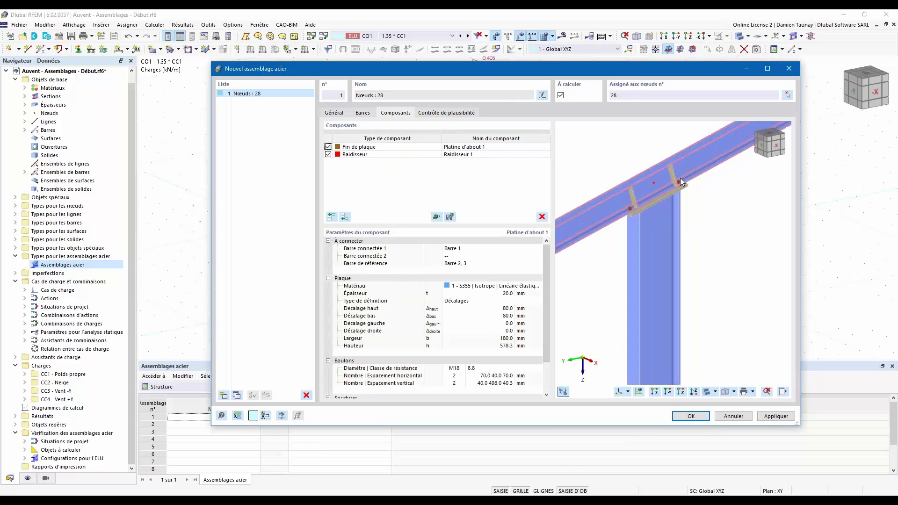
scroll(694, 214, "down", 2)
middle_click_drag(702, 220, 716, 233, "ctrl")
scroll(655, 217, "up", 4)
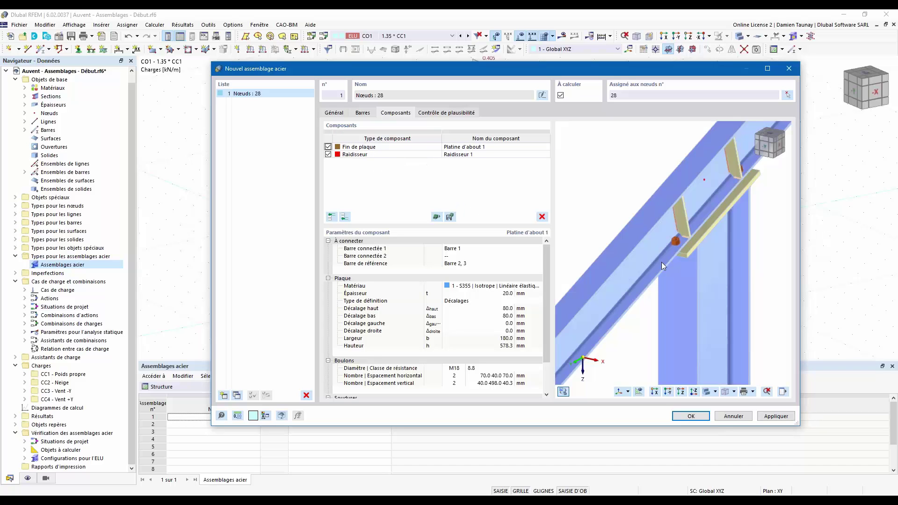
left_click(365, 155)
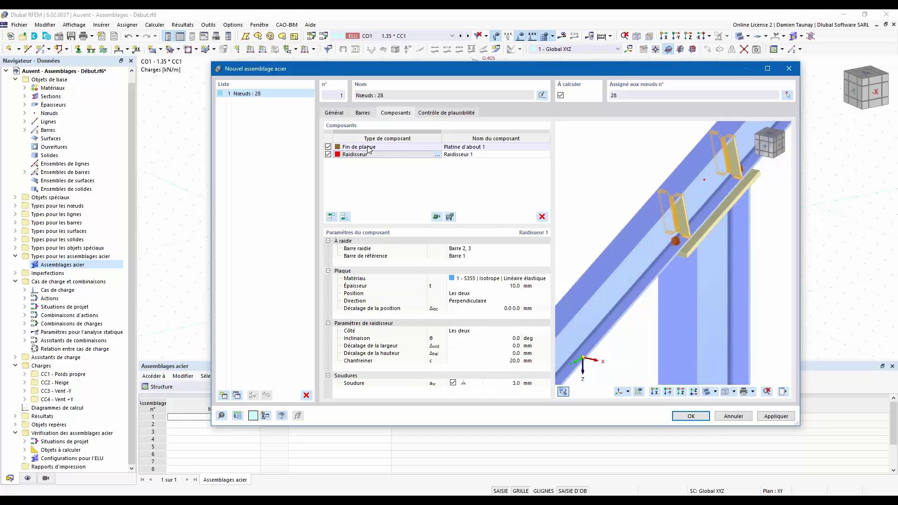
left_click(368, 146)
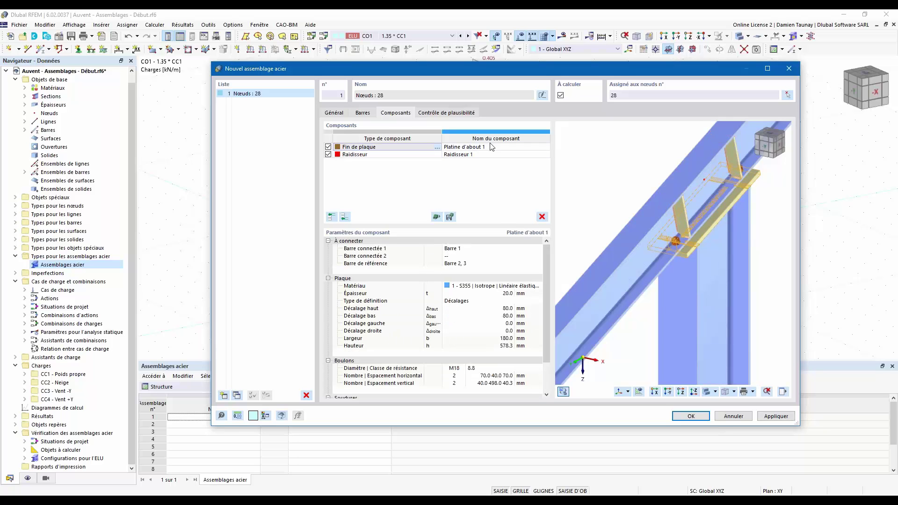
middle_click_drag(620, 199, 639, 277, "ctrl")
middle_click_drag(656, 218, 659, 238, "ctrl")
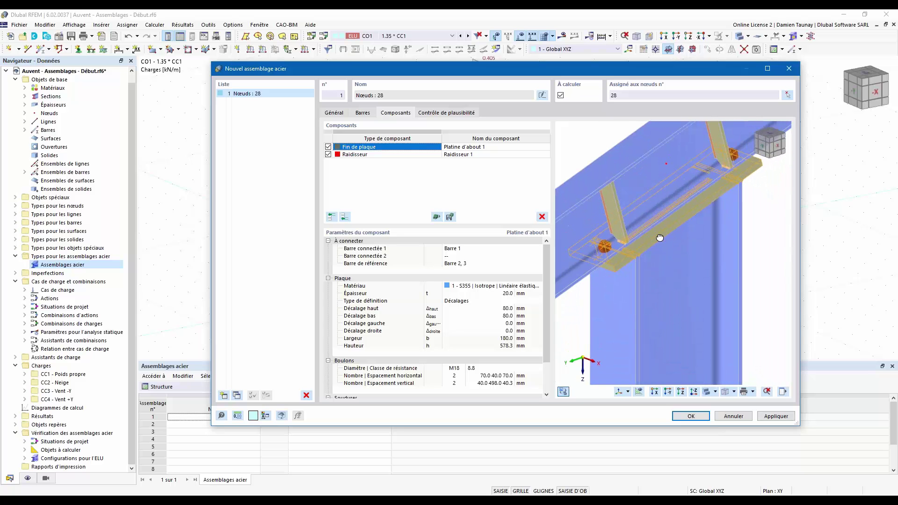
scroll(594, 249, "down", 4)
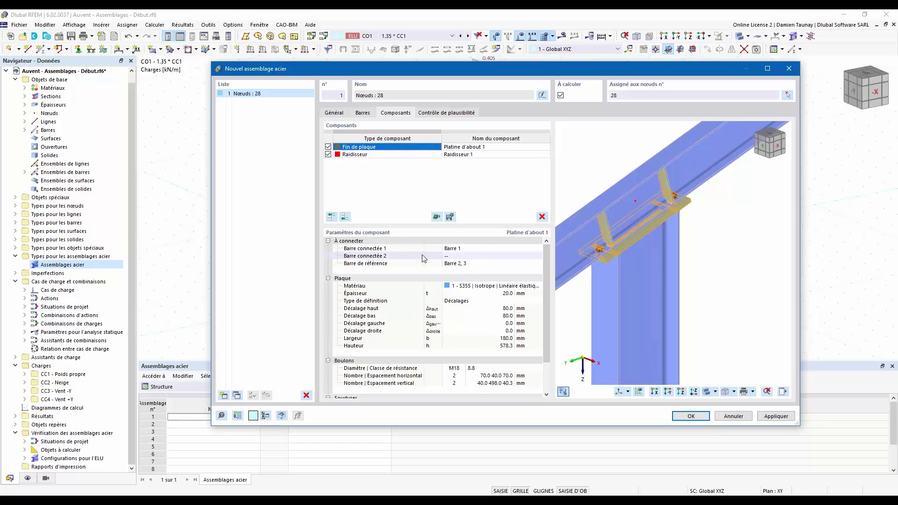
- Set the end plate's Décalage haut and Décalage bas to 10 mm each
left_click(116, 265)
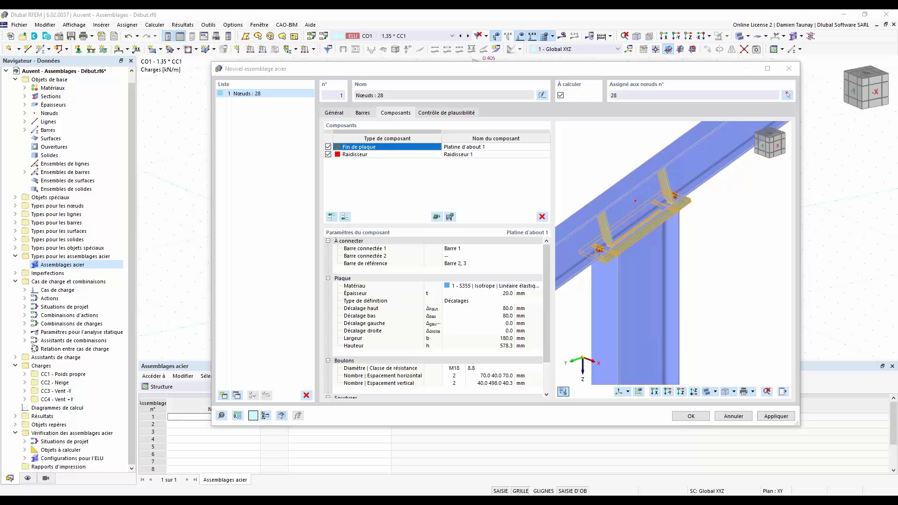
left_click(482, 308)
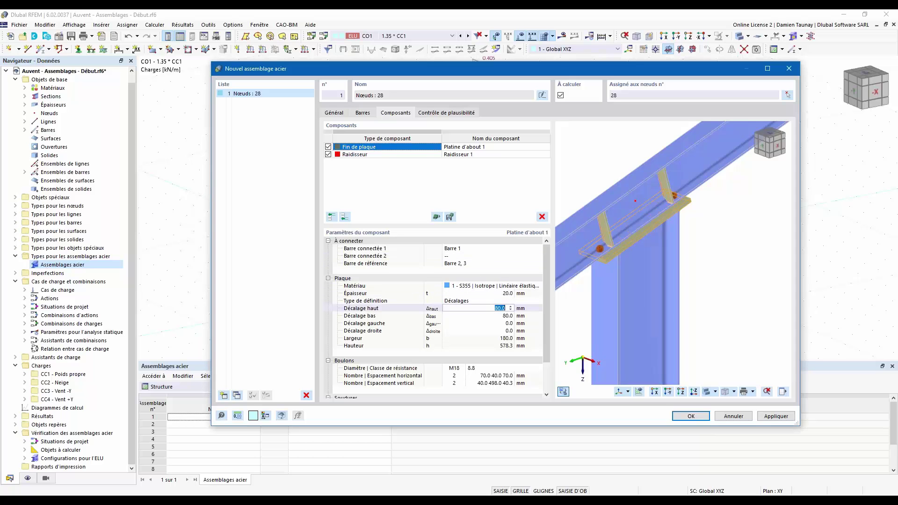
scroll(484, 295, "down", 1)
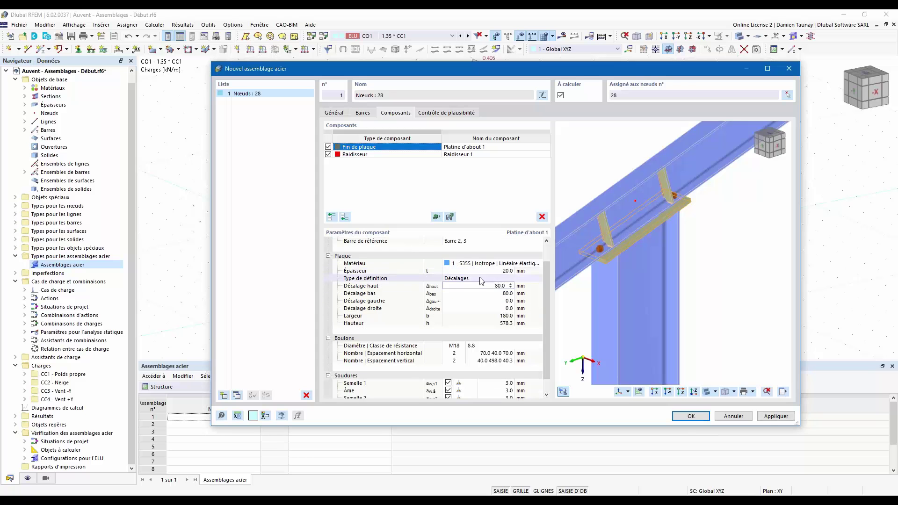
middle_click_drag(697, 268, 658, 229, "ctrl")
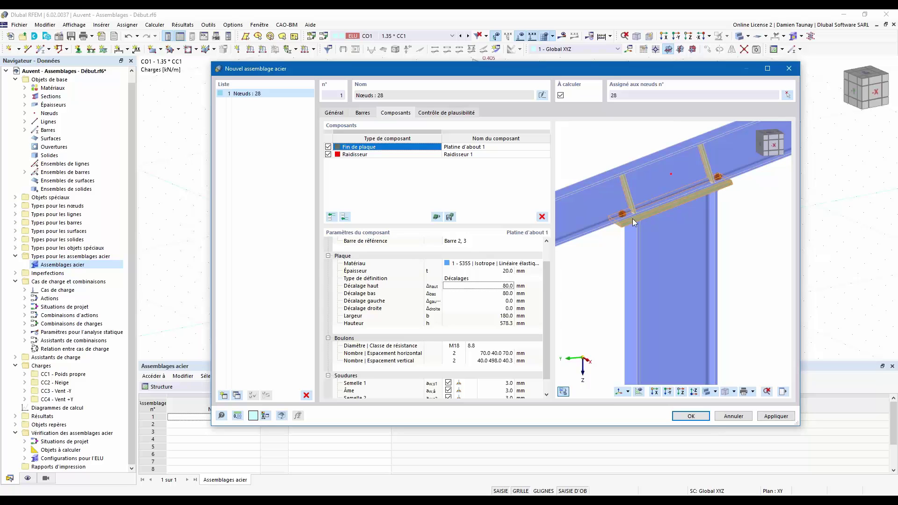
left_click_drag(507, 286, 494, 287)
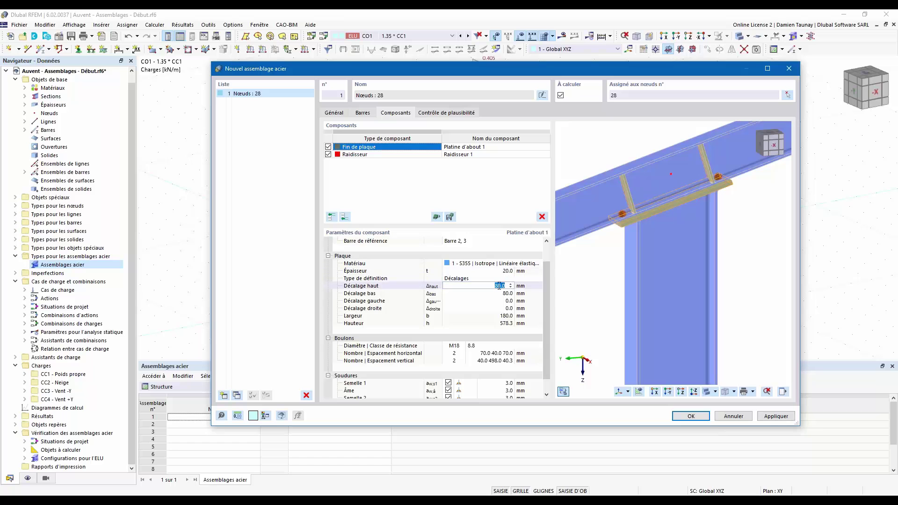
type("100")
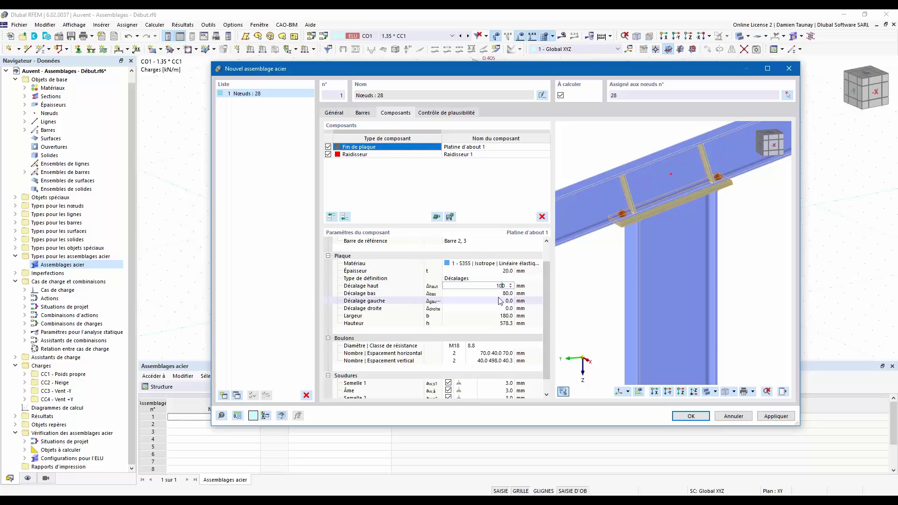
left_click(499, 293)
type("10")
key("Return")
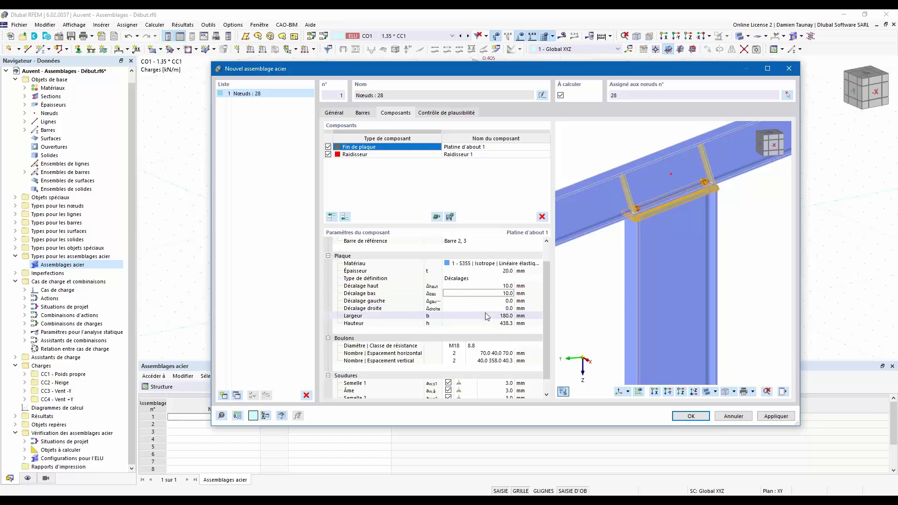
- Set the end plate's bolt diameter to M16 and review the available strength classes
scroll(483, 317, "down", 1)
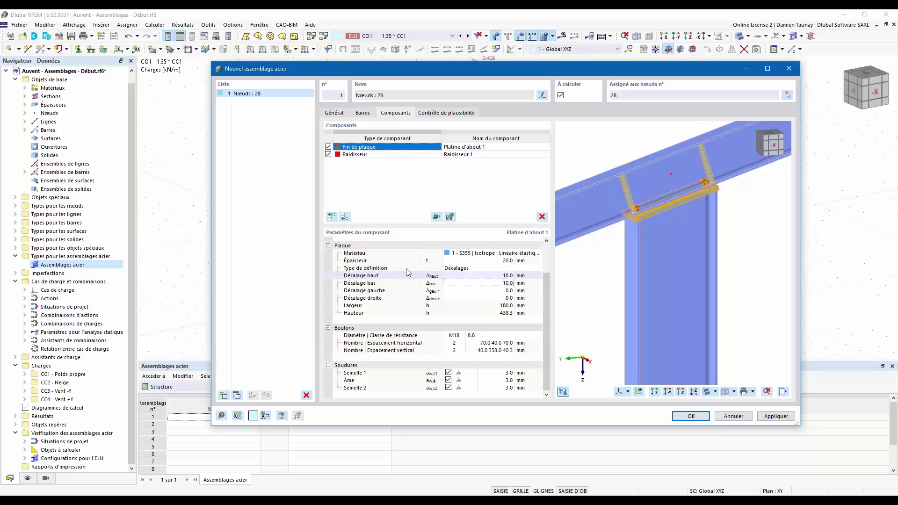
left_click(458, 336)
left_click(459, 336)
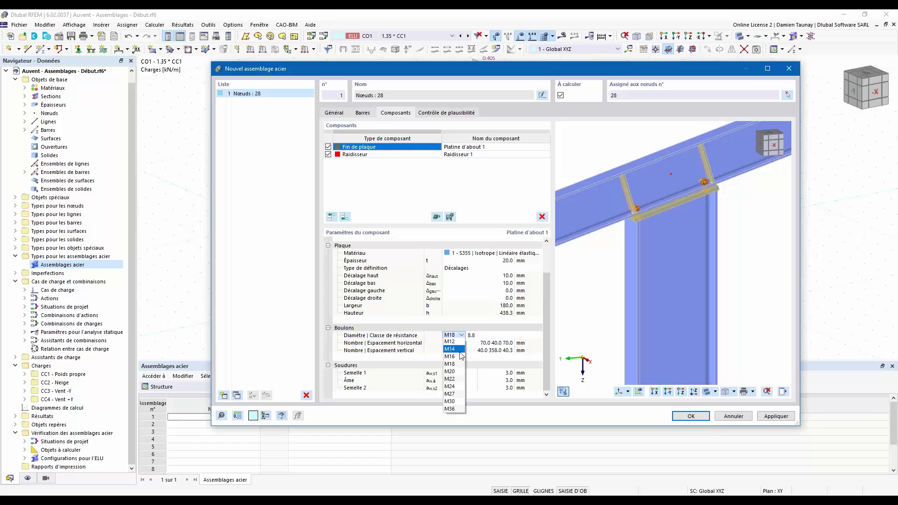
left_click(458, 362)
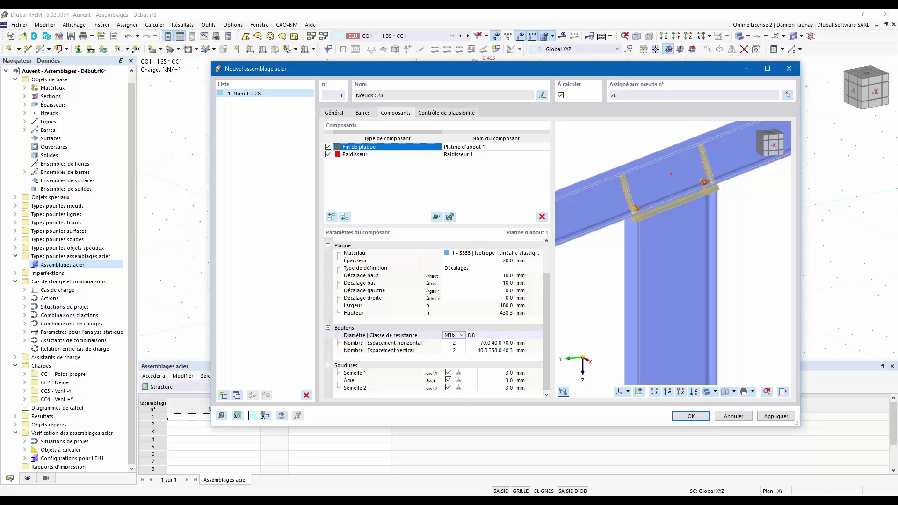
left_click(461, 335)
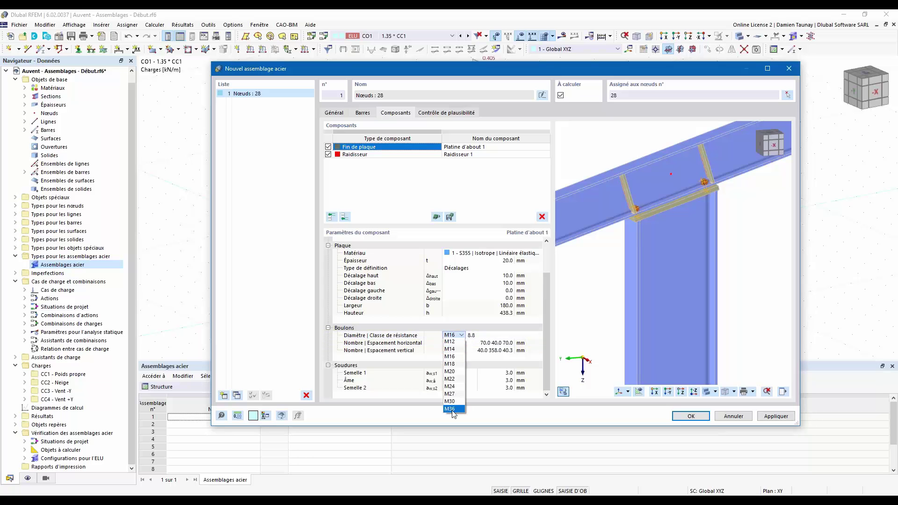
left_click(489, 336)
left_click(539, 335)
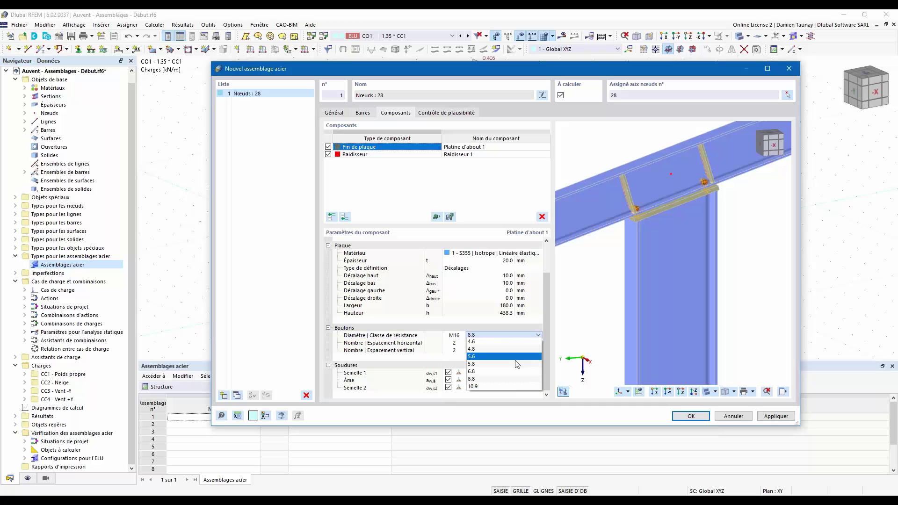
- Set the horizontal bolt spacings of the end plate to 60, 60 and 60 mm
left_click(455, 345)
left_click(453, 343)
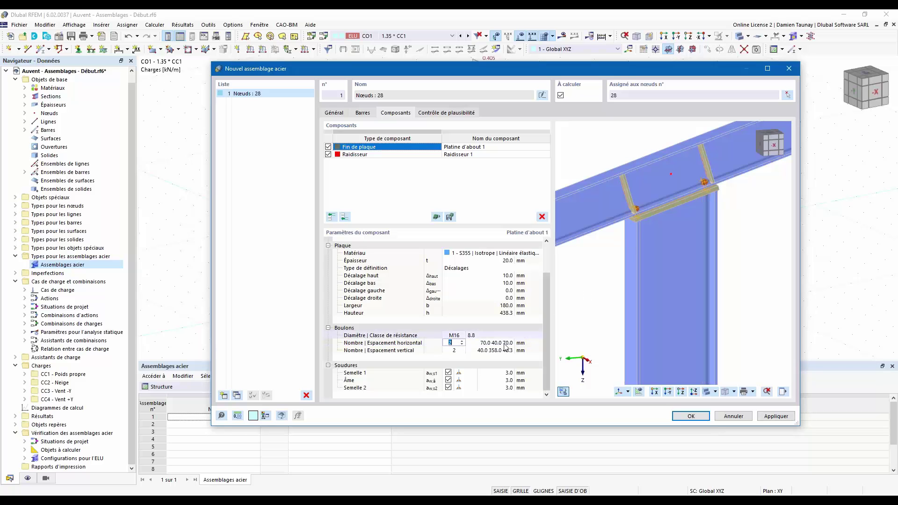
left_click(489, 343)
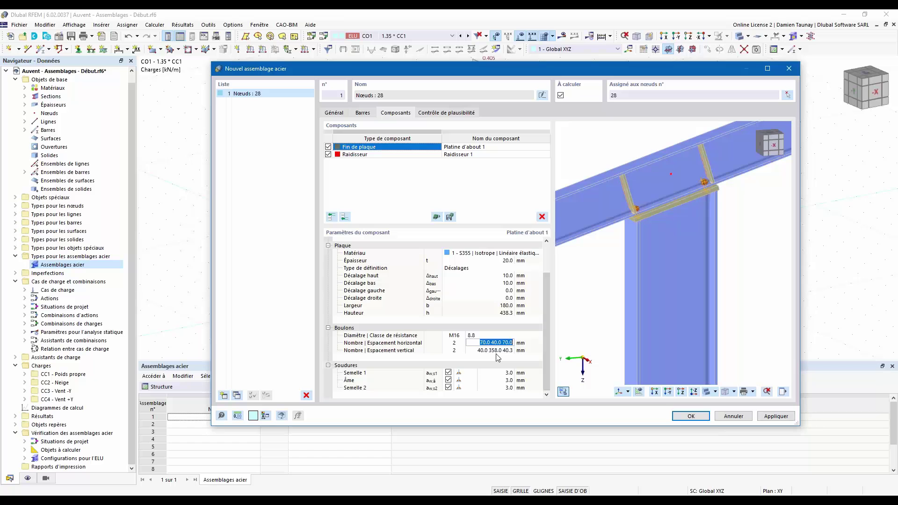
type("60")
- Inspect the end plate's bolt layout in the preview and increase the vertical number of bolts to 4
middle_click_drag(657, 256, 651, 194, "ctrl")
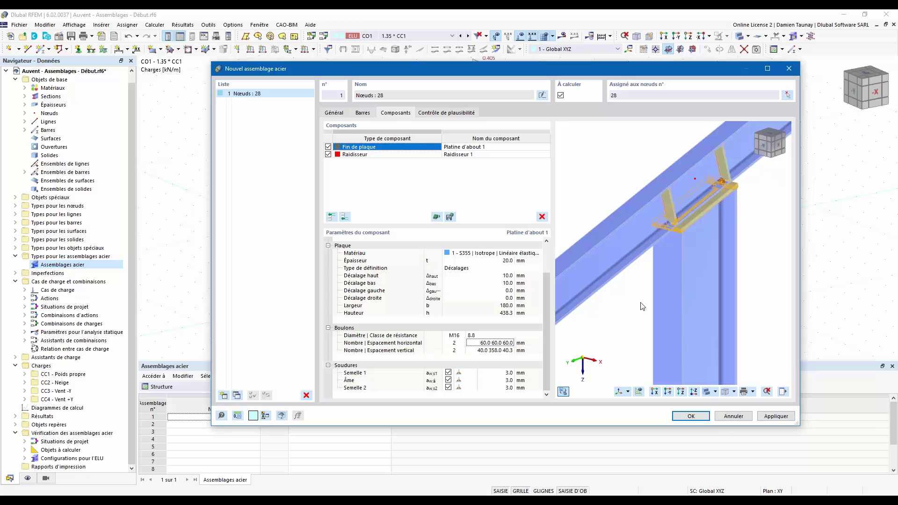
scroll(710, 184, "up", 3)
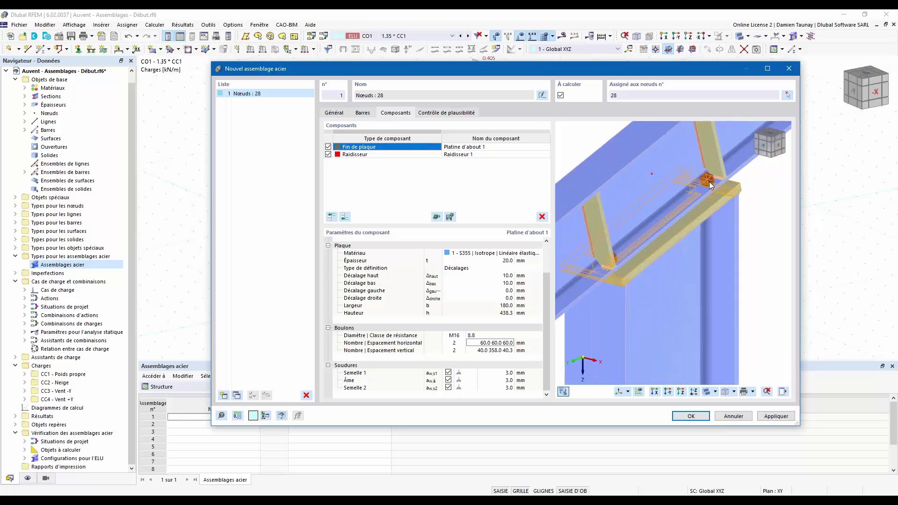
scroll(709, 185, "up", 2)
middle_click_drag(686, 170, 704, 197, "ctrl")
scroll(694, 169, "down", 3)
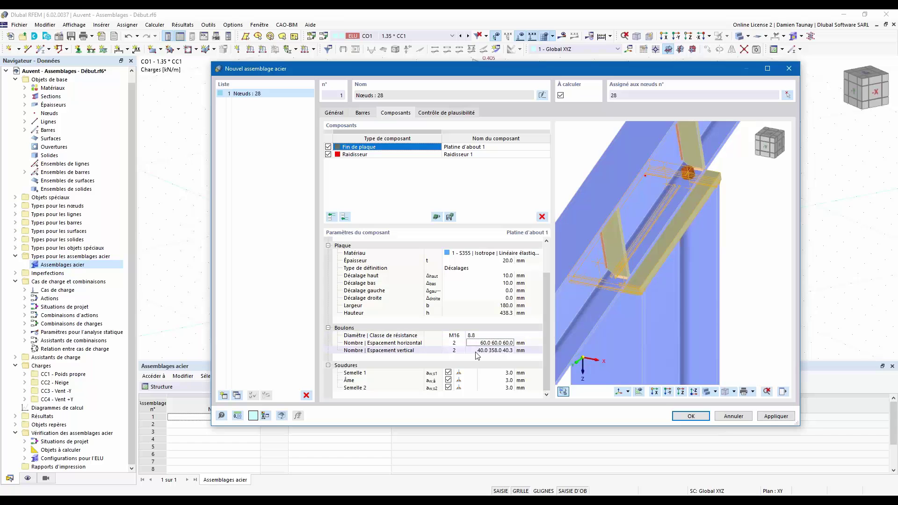
left_click(453, 350)
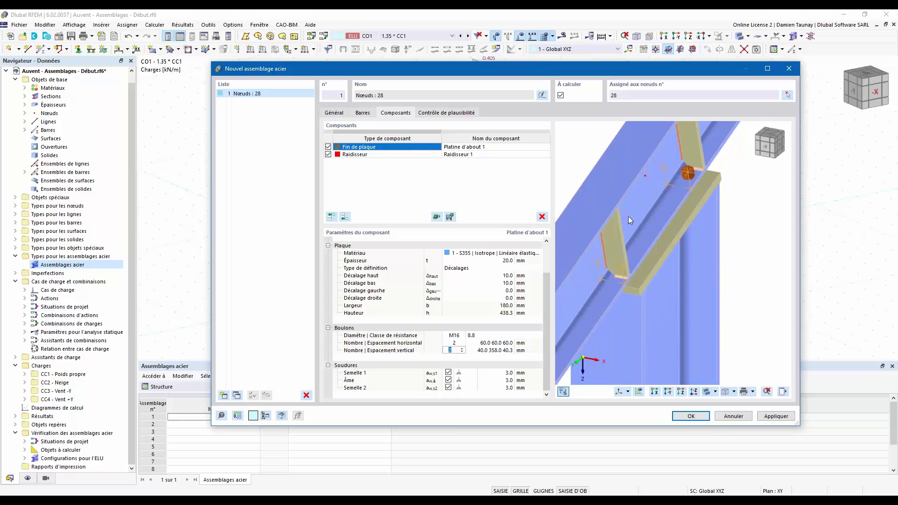
left_click(462, 348)
left_click(462, 348)
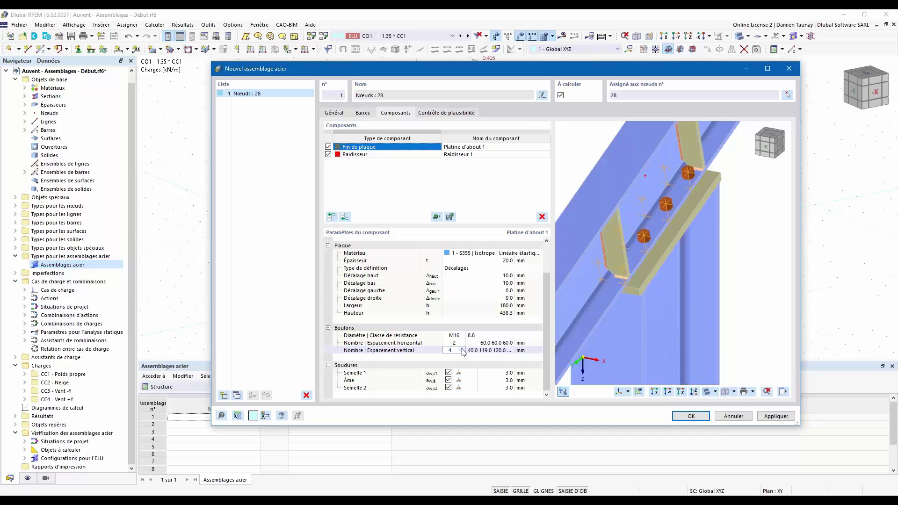
- Set the end plate's vertical bolt spacings to start with 90 mm, followed by 86 mm between bolt rows
middle_click_drag(682, 262, 576, 305, "ctrl")
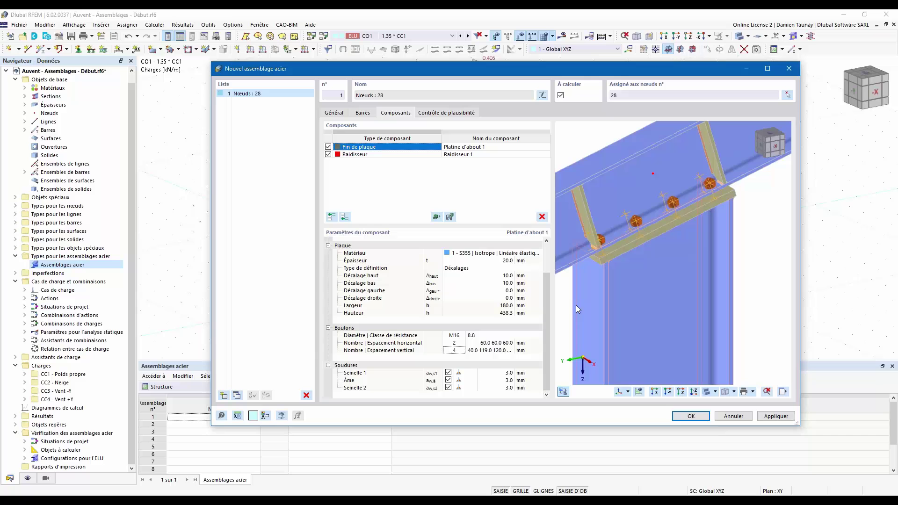
left_click(476, 350)
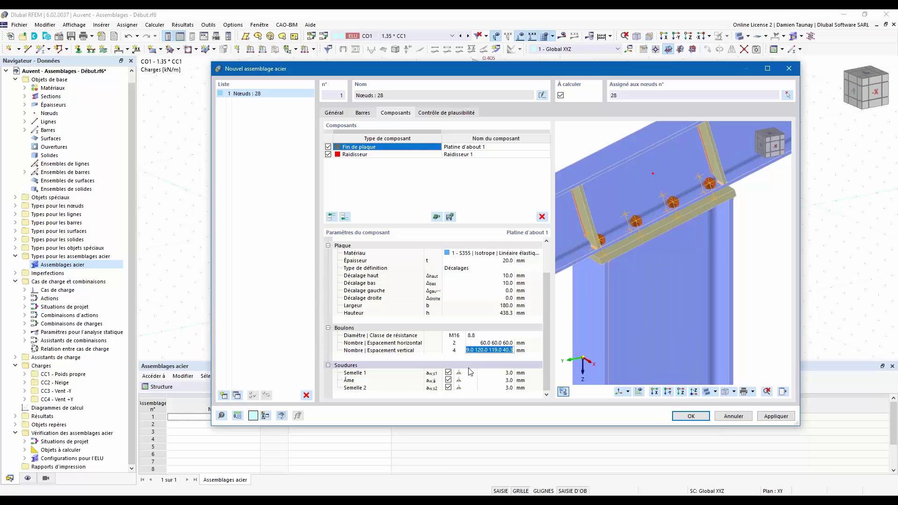
type("90")
key("Return")
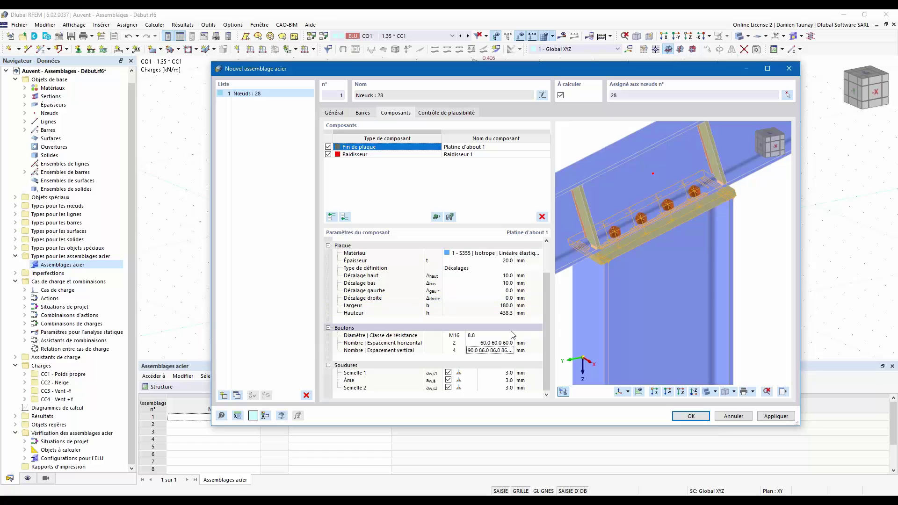
- Examine the flange welds between the column and the end plate in the joint preview
left_click(490, 374)
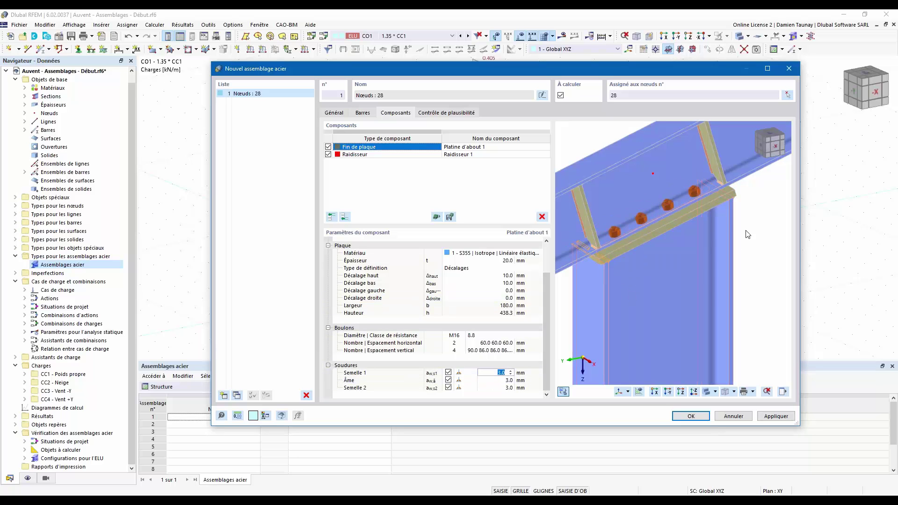
middle_click_drag(633, 311, 636, 277)
scroll(628, 214, "down", 2)
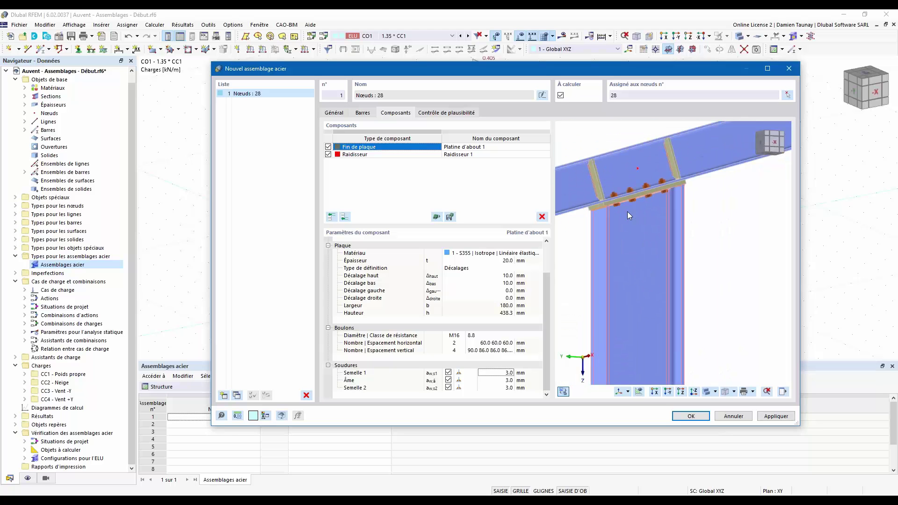
scroll(604, 225, "up", 5)
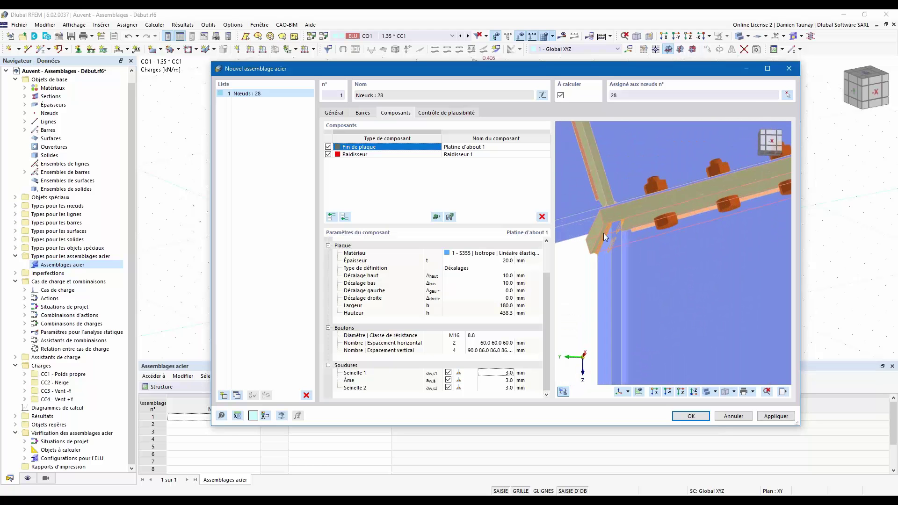
middle_click_drag(666, 243, 615, 268, "ctrl")
scroll(615, 269, "down", 4)
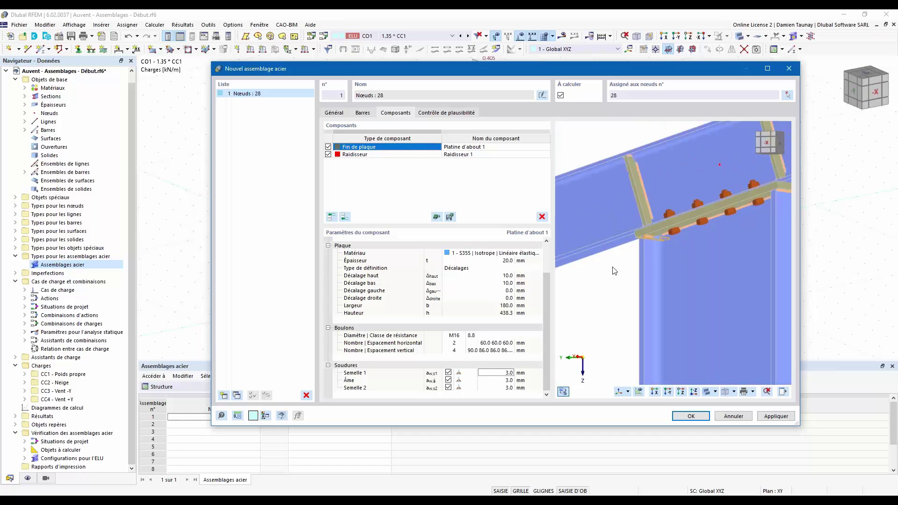
middle_click_drag(738, 241, 741, 240, "ctrl")
scroll(755, 204, "up", 3)
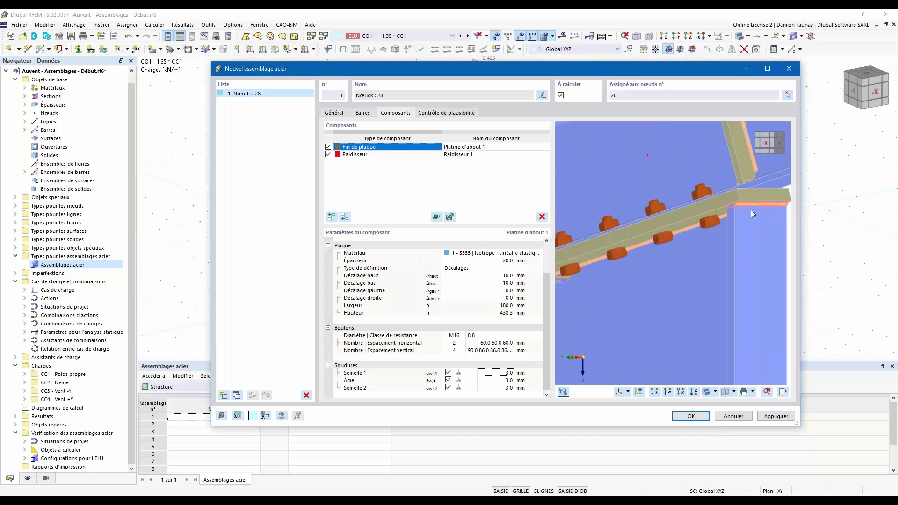
- Switch the end plate's Semelle 1 weld off and back on, and review the weld types available for it
left_click(465, 373)
left_click(448, 372)
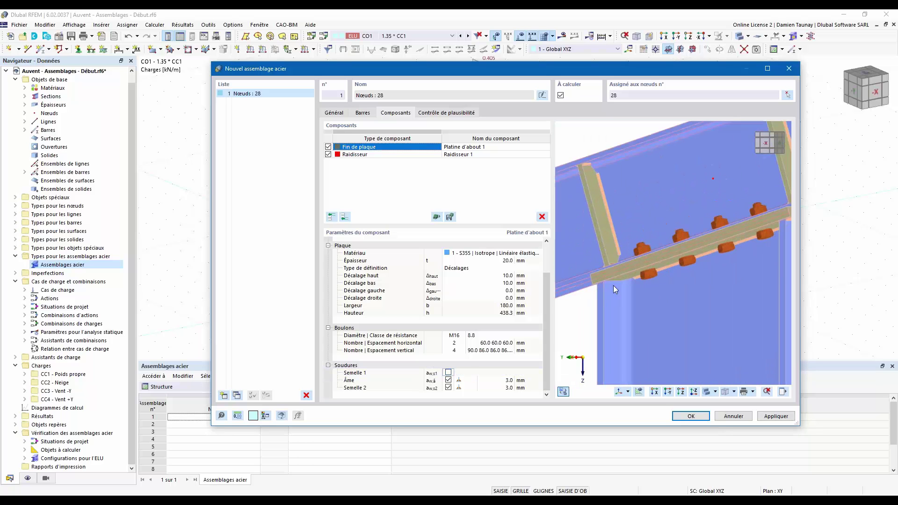
left_click(449, 373)
left_click(458, 372)
left_click(474, 373)
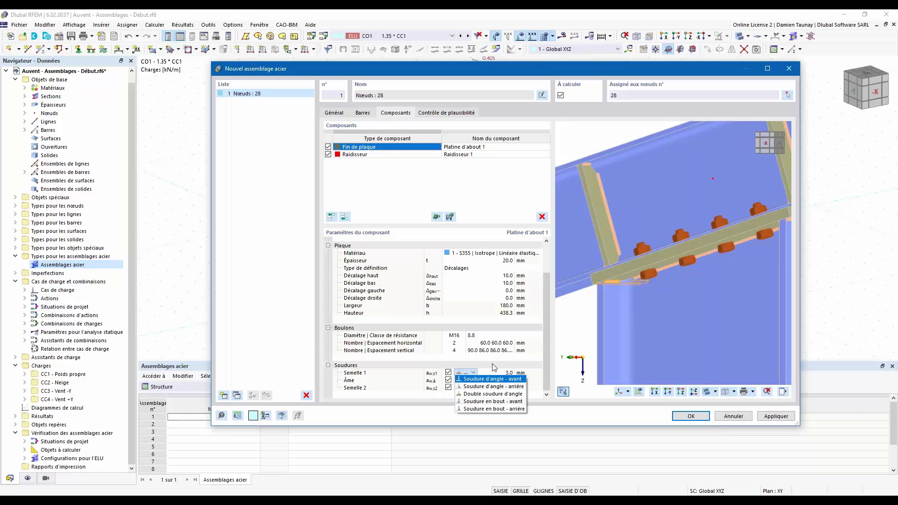
left_click(426, 388)
- Set the end plate's Semelle 1, Âme and Semelle 2 weld sizes to 4 mm each
left_click(500, 373)
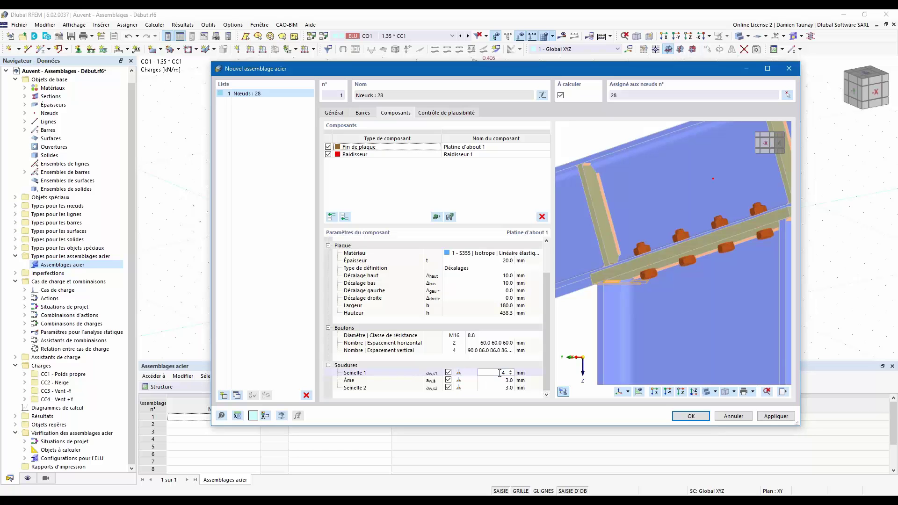
left_click(500, 381)
left_click(499, 387)
type("4")
left_click(598, 142)
scroll(620, 249, "down", 5)
middle_click_drag(697, 277, 593, 274, "ctrl")
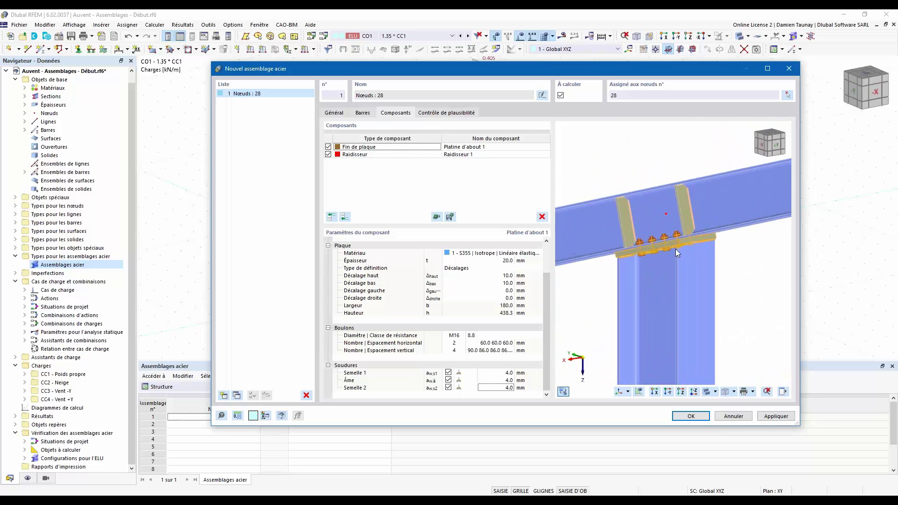
- Set the direction of the Raidisseur component's plates to Parallèle and check their orientation in the preview
left_click(403, 157)
scroll(692, 246, "down", 3)
middle_click_drag(654, 293, 739, 273, "ctrl")
middle_click_drag(670, 280, 624, 257, "ctrl")
scroll(624, 258, "up", 3)
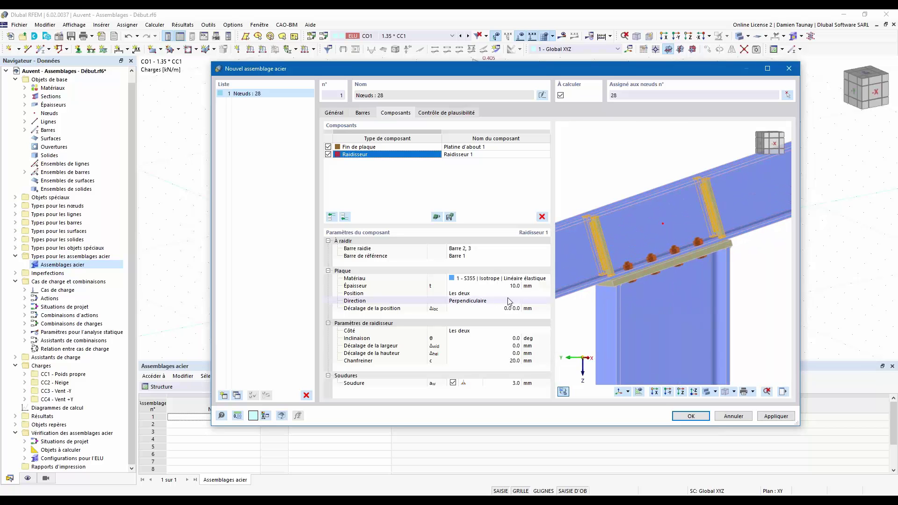
left_click(480, 304)
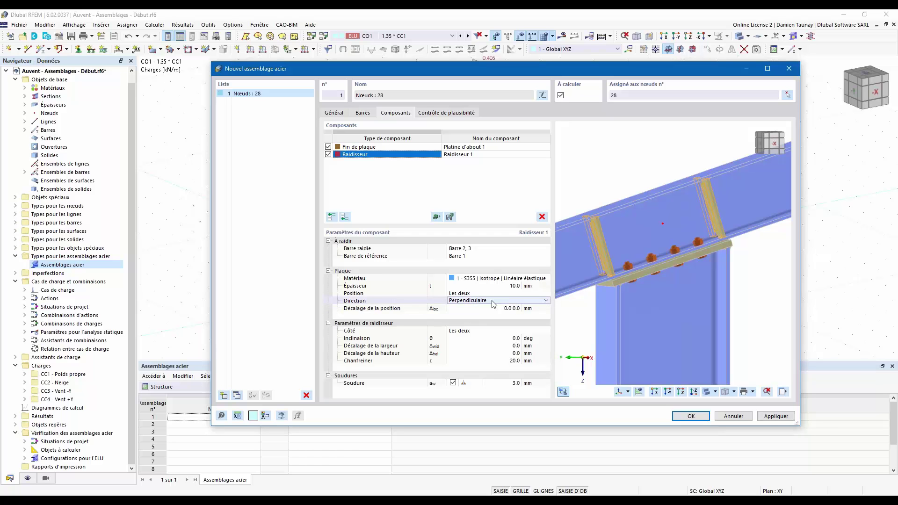
left_click(546, 300)
left_click(514, 308)
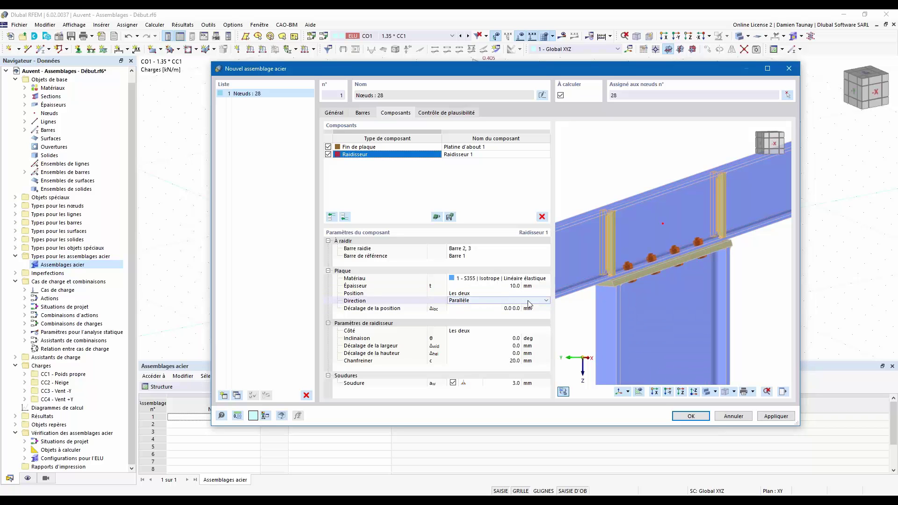
middle_click_drag(690, 297, 623, 297, "ctrl")
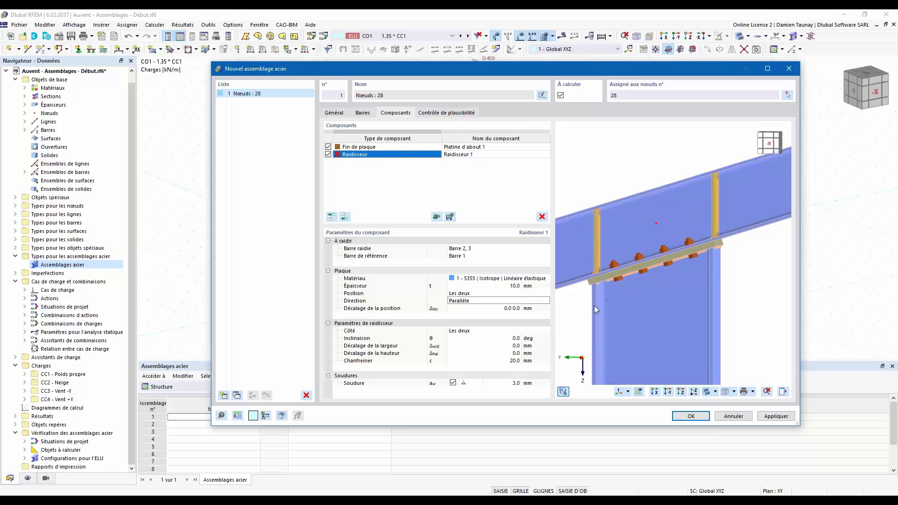
middle_click_drag(627, 300, 701, 319, "ctrl")
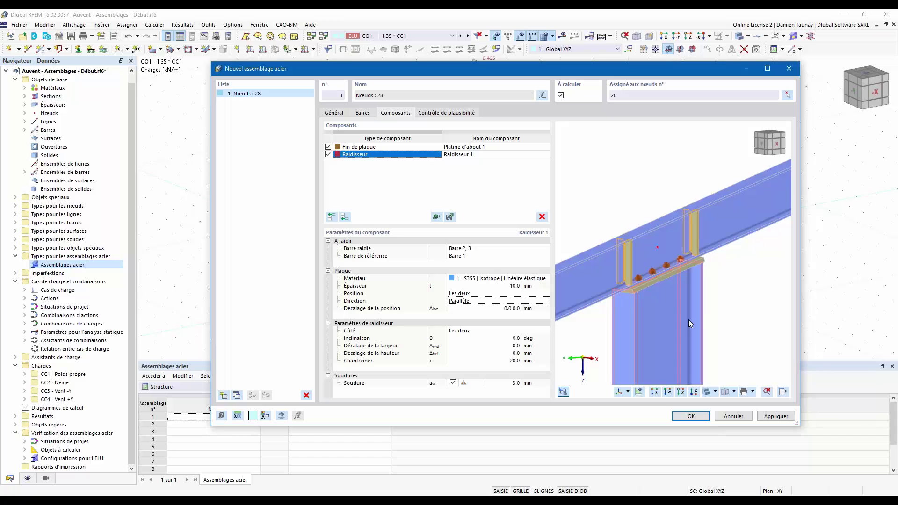
- Set the stiffener's weld size to 4 mm
scroll(622, 283, "up", 2)
left_click(476, 386)
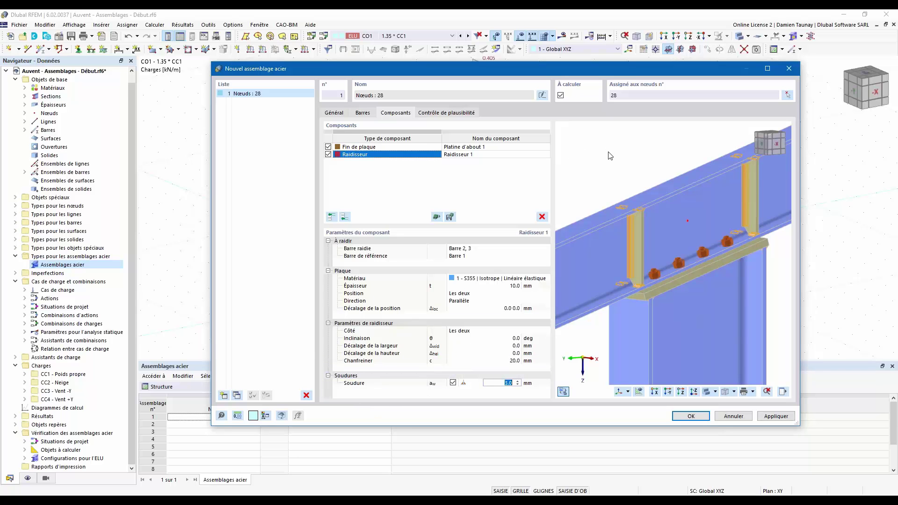
left_click(506, 382)
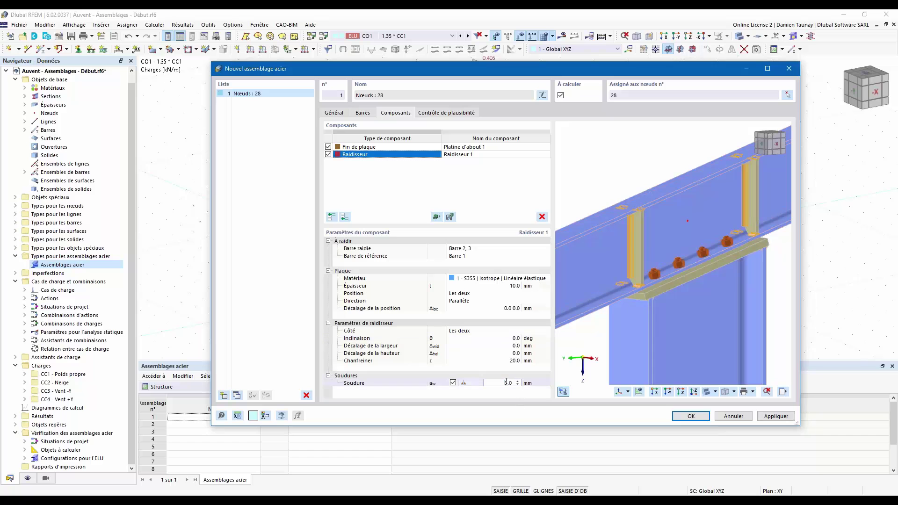
key("BackSpace")
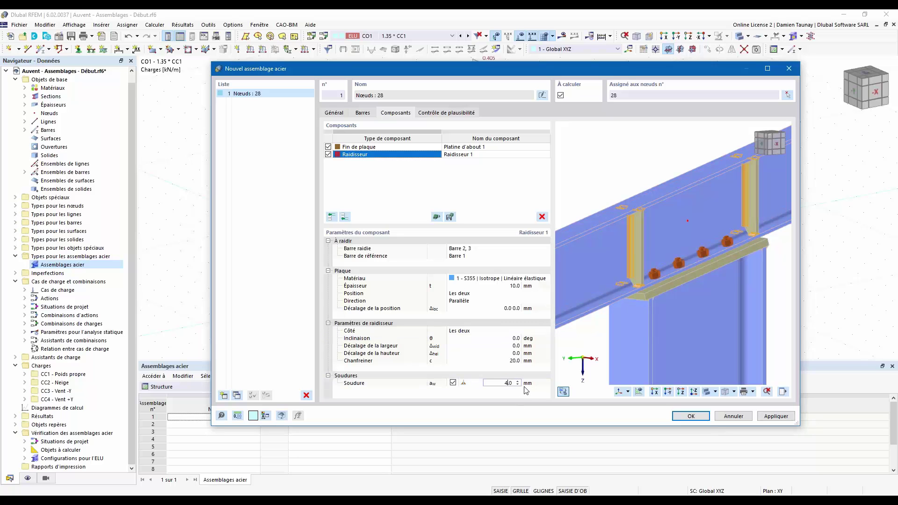
left_click(530, 400)
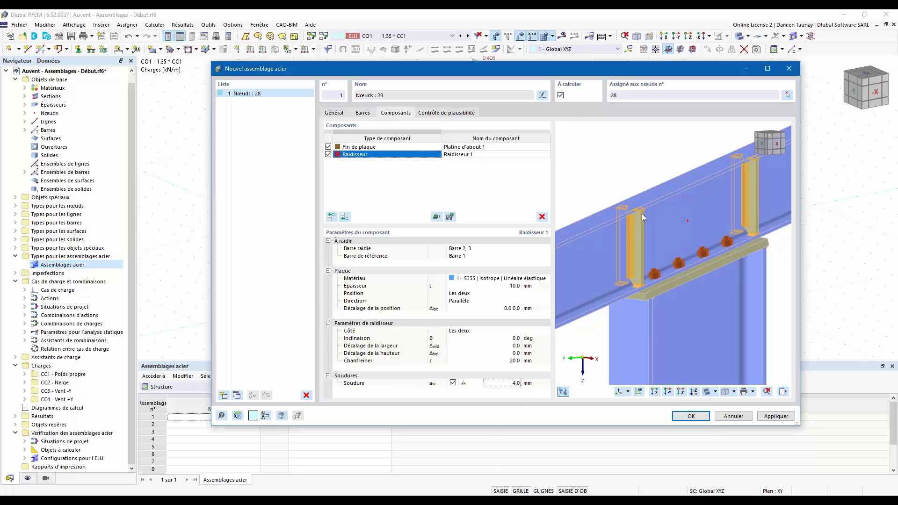
- Inspect the stiffener welds from several sides, and open and close the form for saving the joint as a template
scroll(657, 284, "down", 2)
middle_click_drag(724, 323, 670, 196, "ctrl")
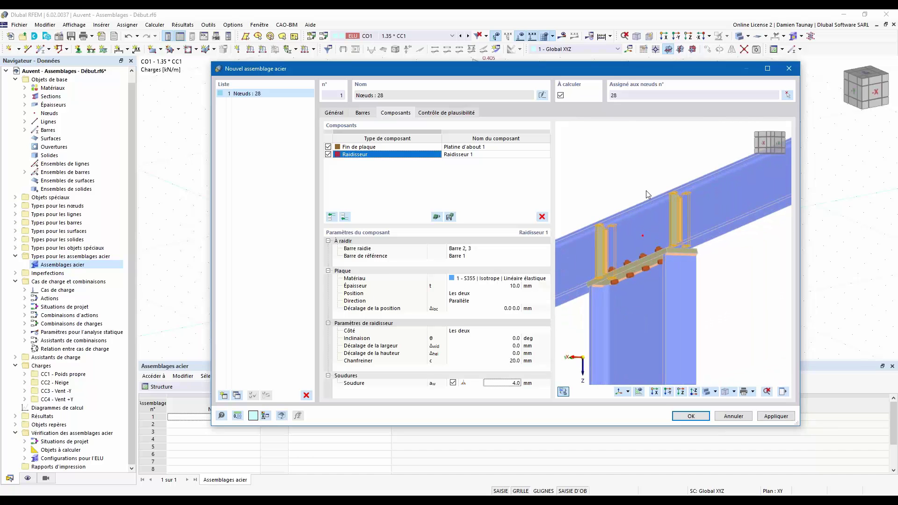
scroll(670, 196, "up", 5)
scroll(666, 212, "down", 5)
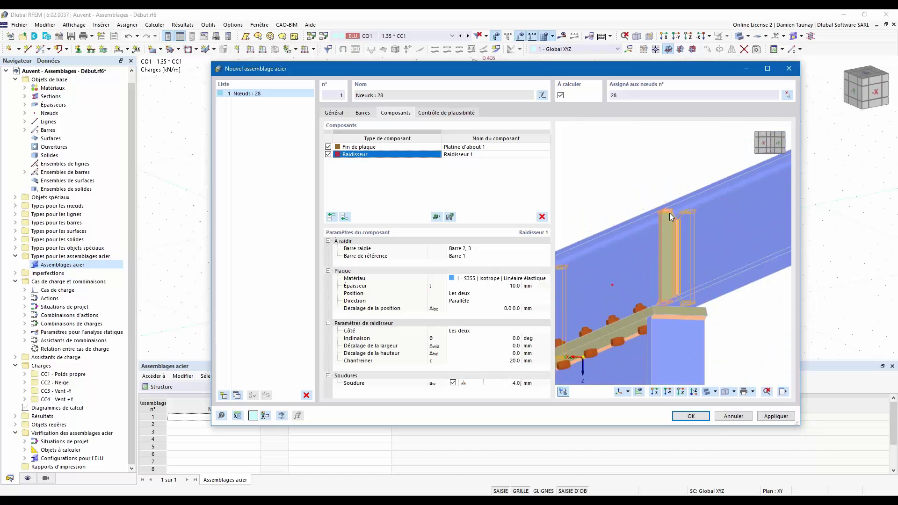
middle_click_drag(622, 273, 683, 275, "ctrl")
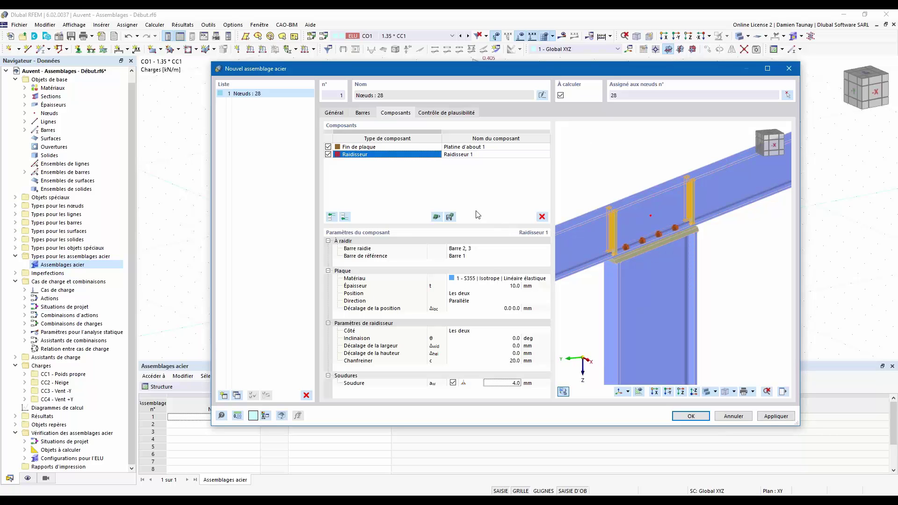
left_click(450, 216)
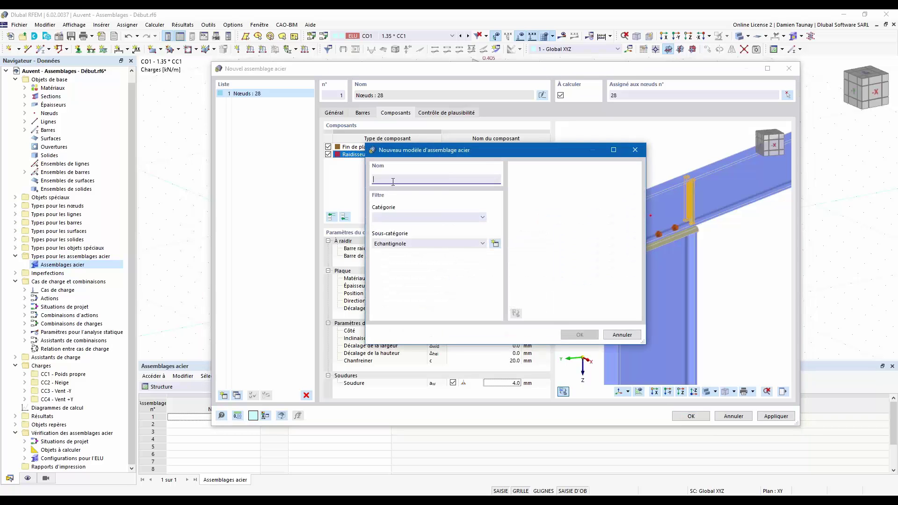
left_click(636, 150)
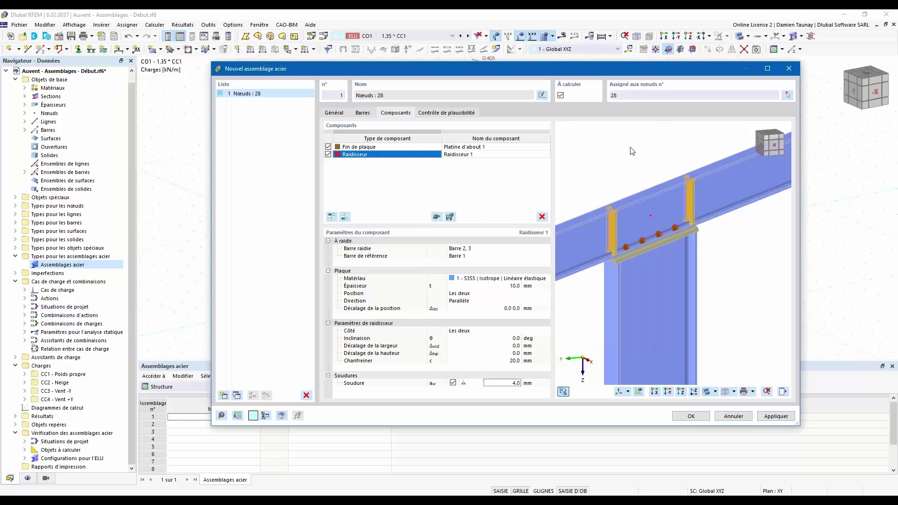
- Review the plausibility check for the node 28 joint together with its final geometry
left_click(464, 113)
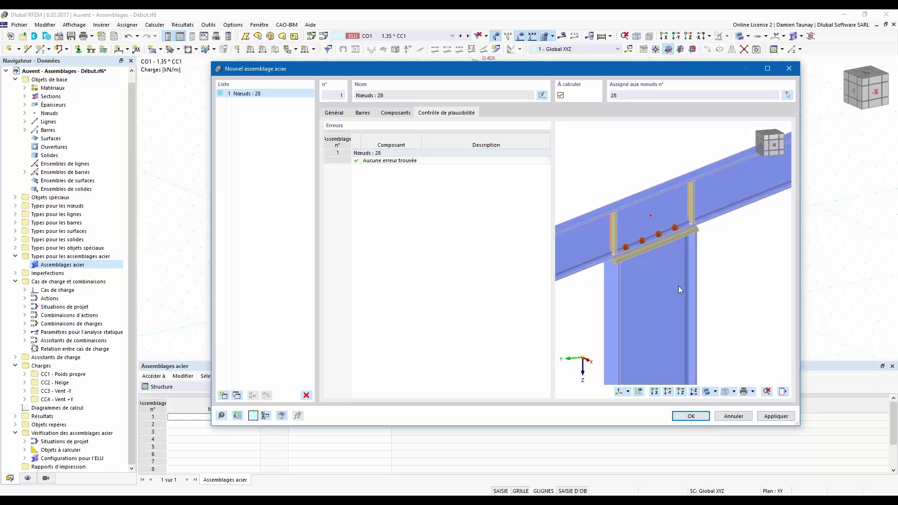
middle_click_drag(644, 285, 662, 261, "ctrl")
scroll(640, 251, "up", 1)
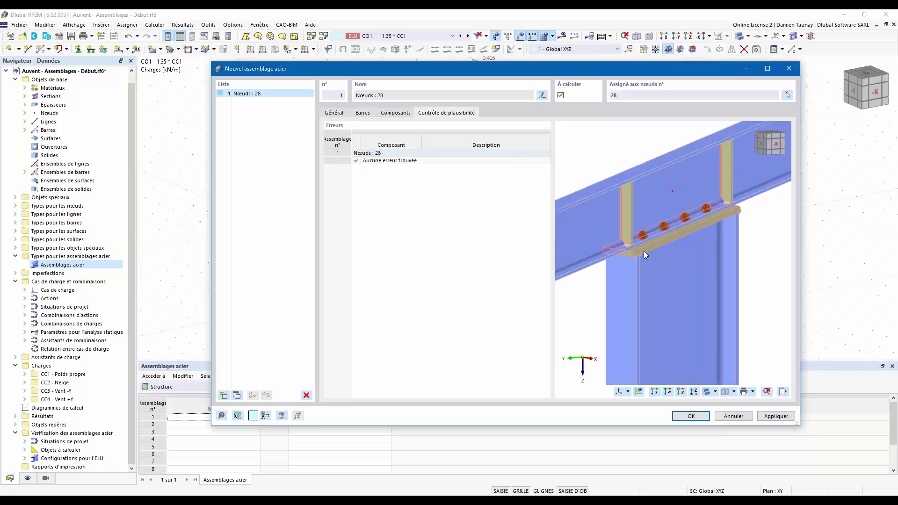
scroll(644, 251, "down", 1)
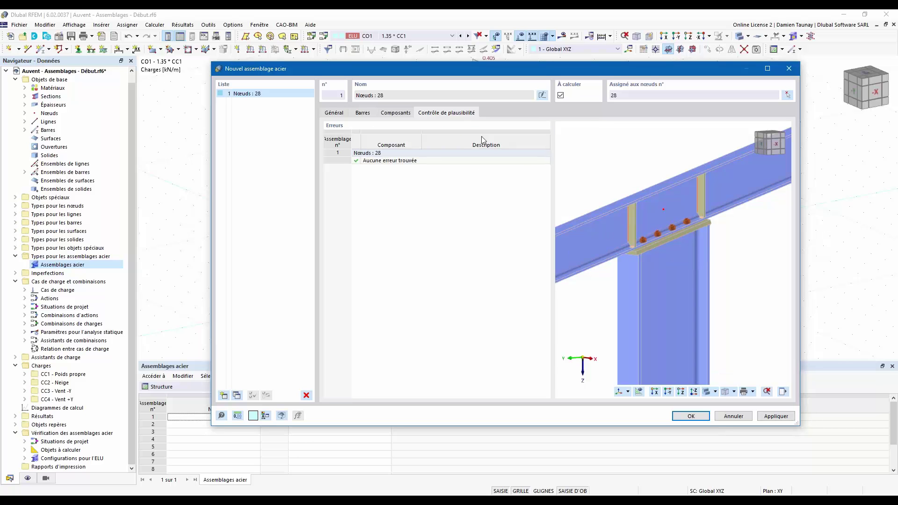
scroll(674, 252, "up", 4)
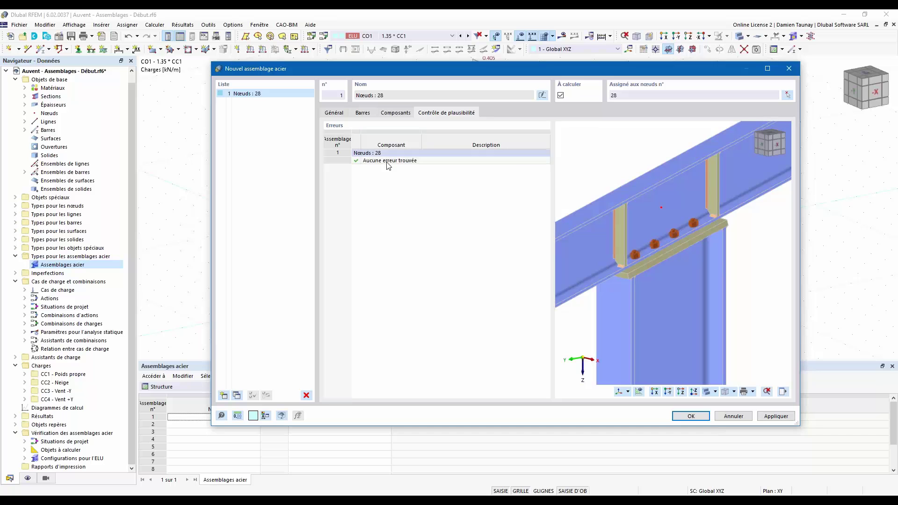
- Create a second steel joint and assign it to node 21, where the two braces meet the column
left_click(224, 396)
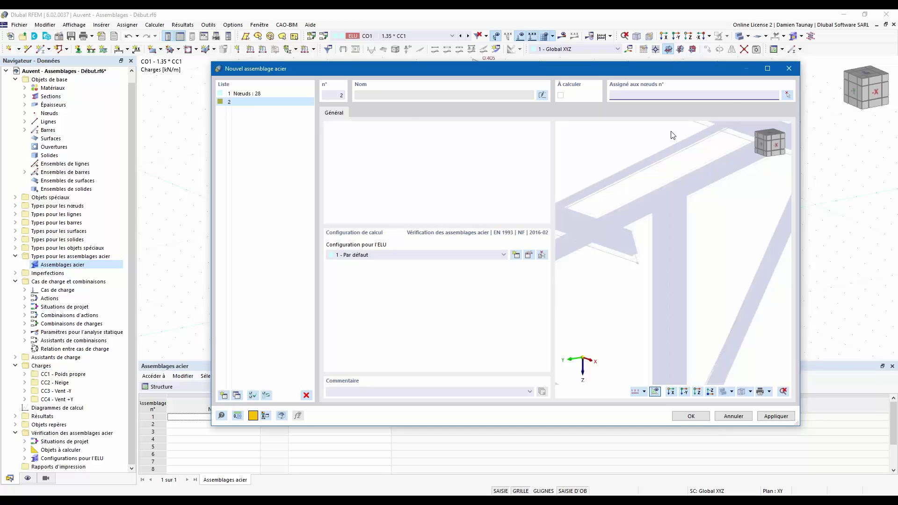
left_click(787, 94)
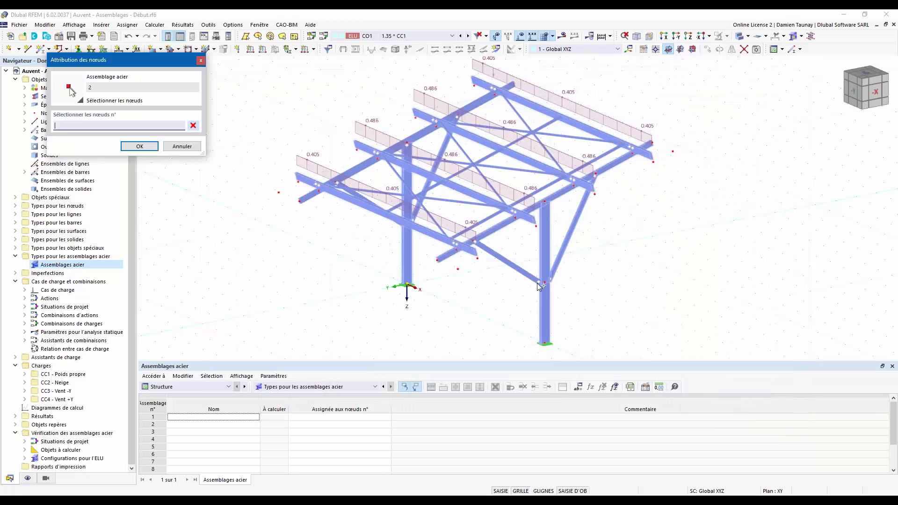
left_click(544, 281)
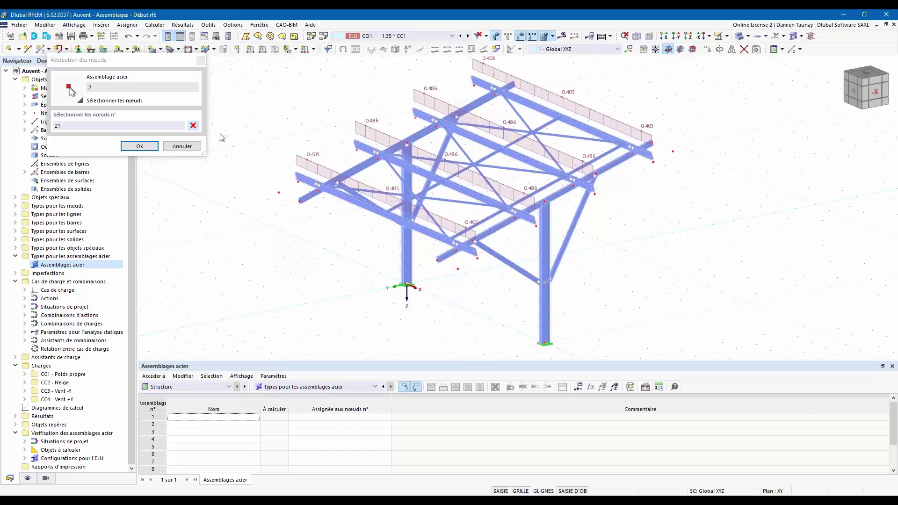
left_click(139, 146)
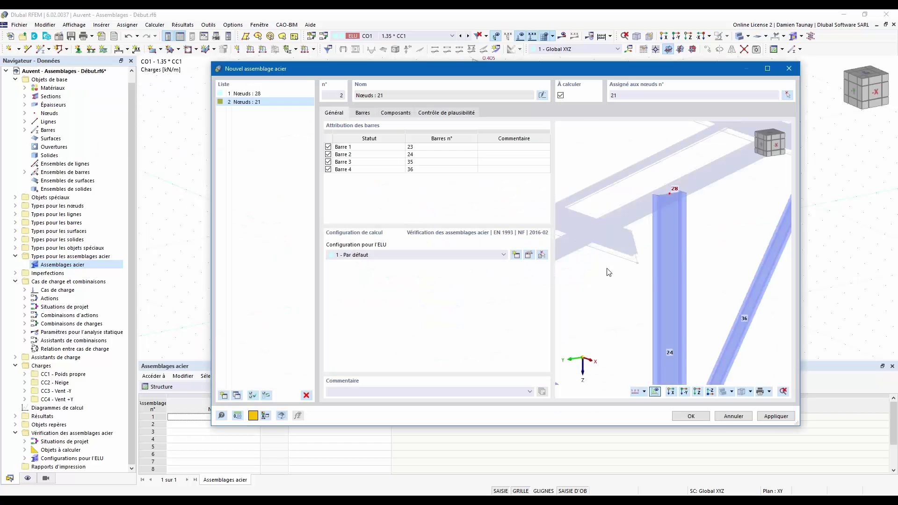
middle_click_drag(616, 349, 610, 257, "ctrl")
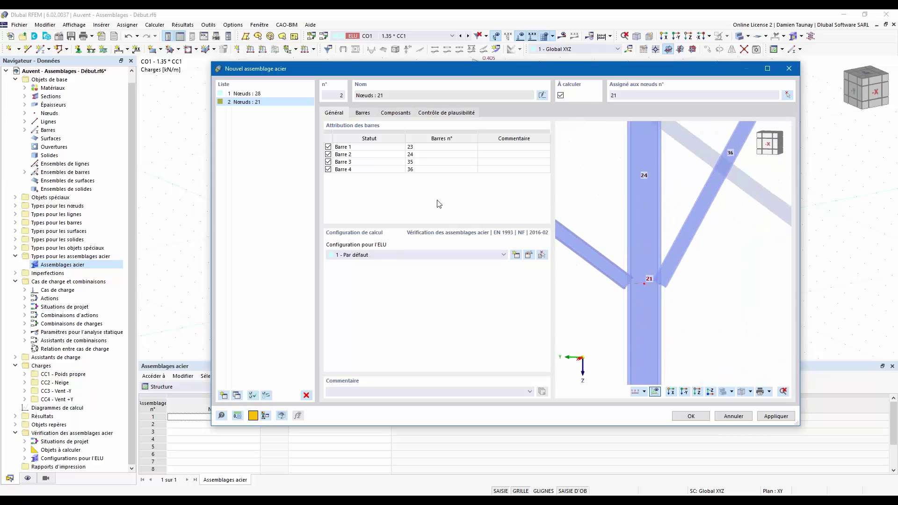
- Set the type of members 1 and 2, the column segments at node 21, to Continu
left_click(362, 113)
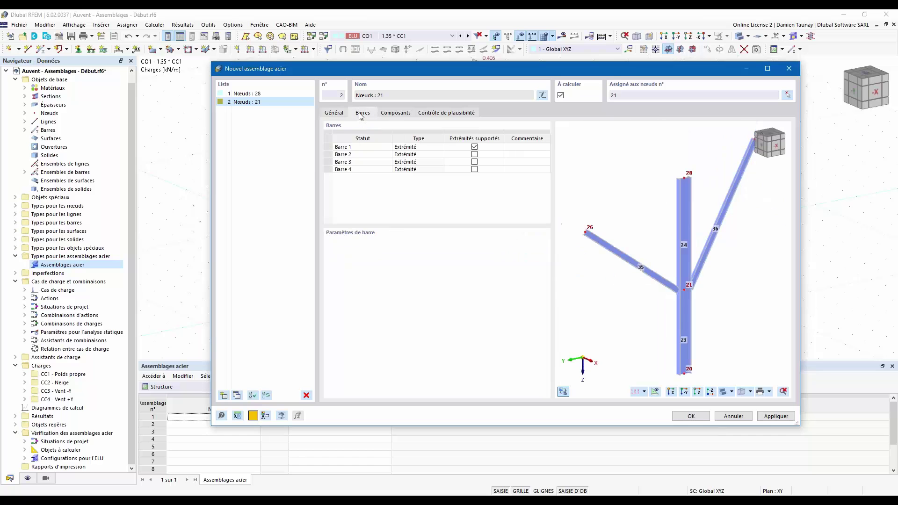
left_click(432, 147)
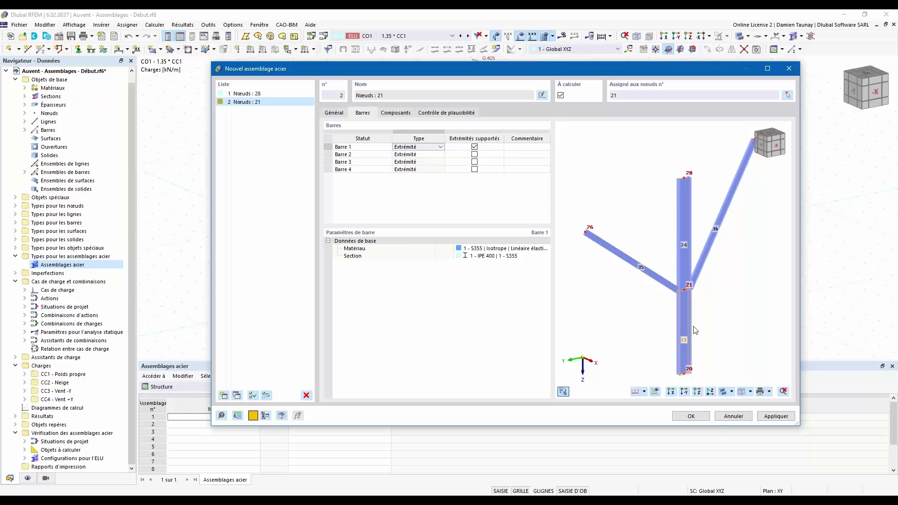
left_click(441, 148)
left_click(411, 162)
left_click(682, 241)
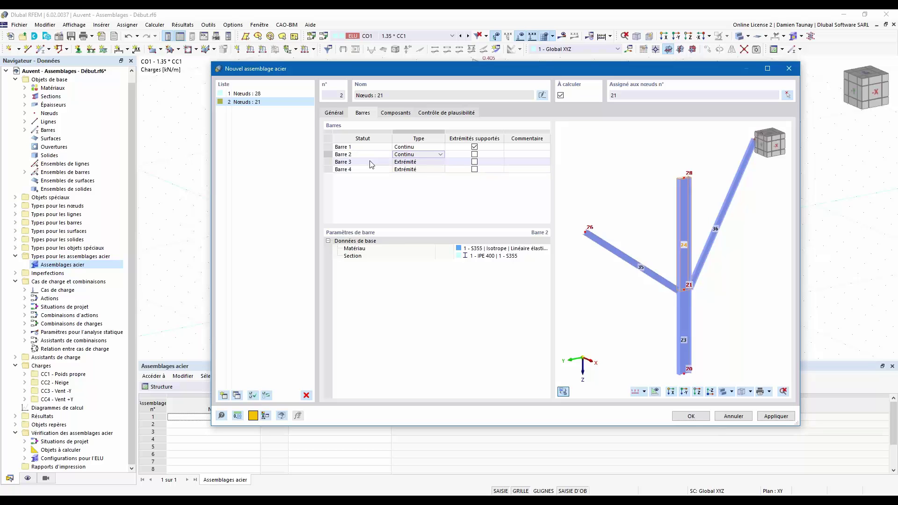
scroll(687, 302, "up", 4)
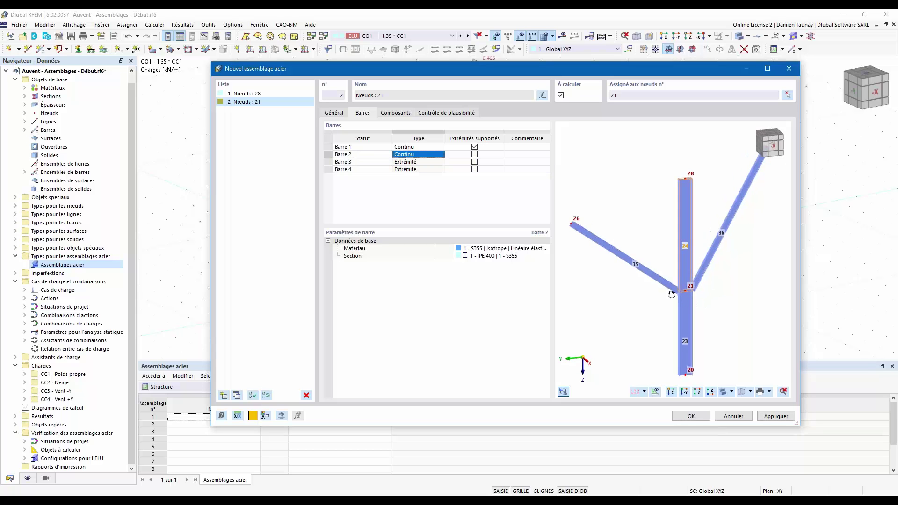
middle_click_drag(739, 302, 733, 279, "ctrl")
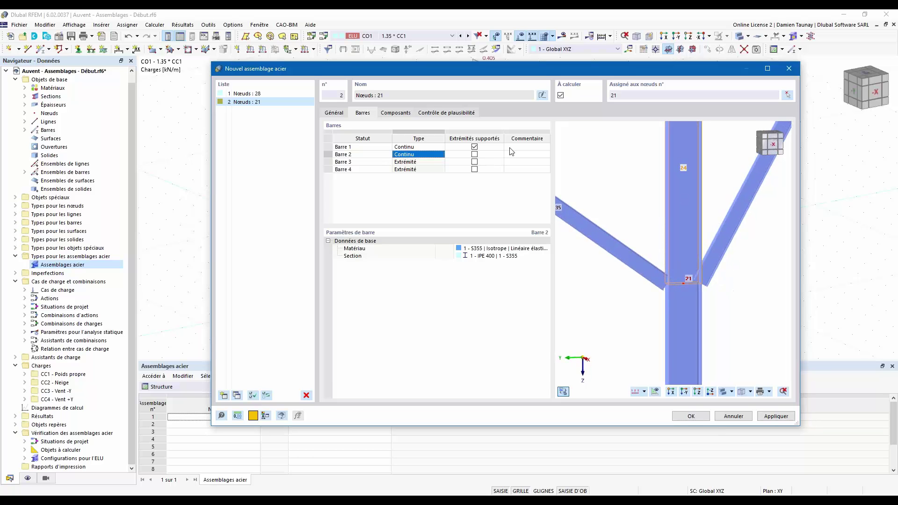
- Compare the truss T-joint templates in the steel joint library and apply the user-defined template Exemple 1
left_click(395, 112)
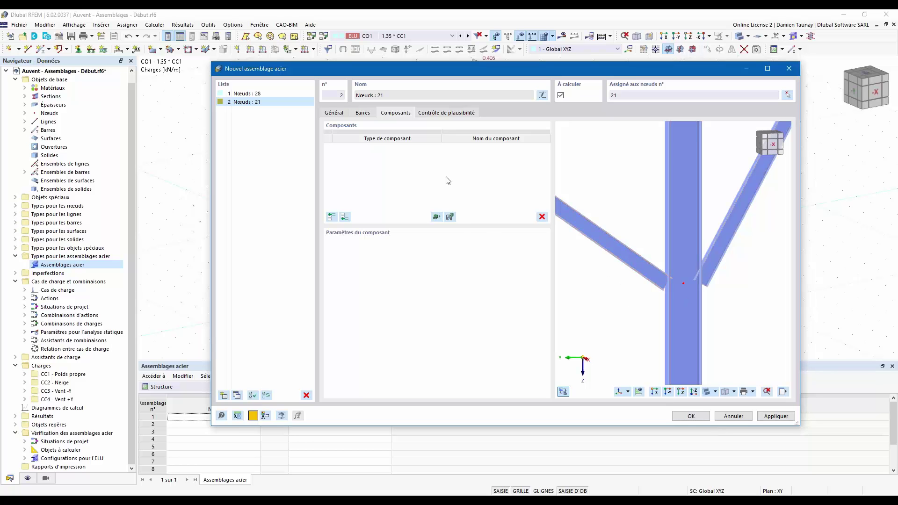
left_click(436, 217)
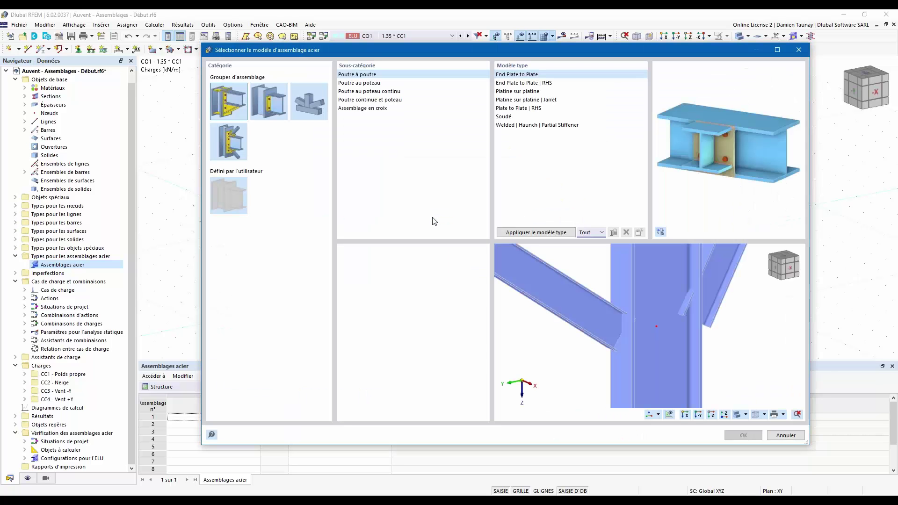
left_click(309, 104)
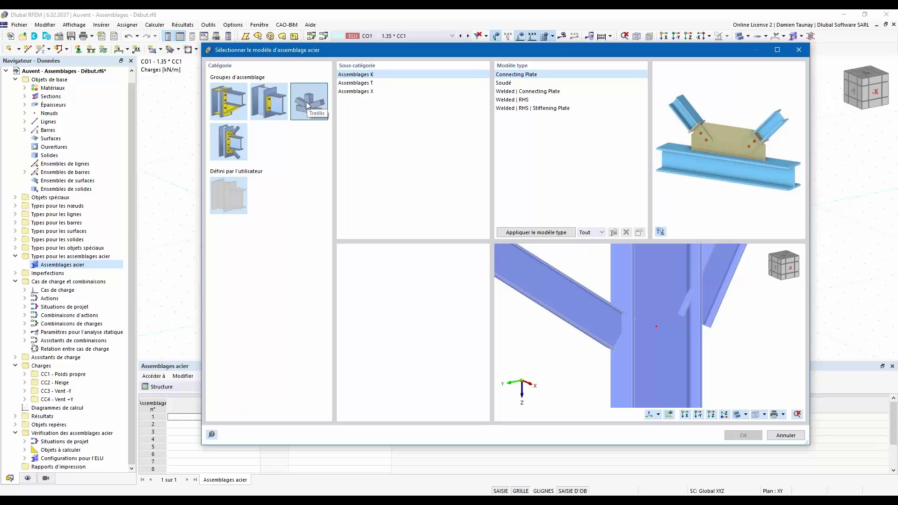
left_click(374, 84)
left_click(514, 83)
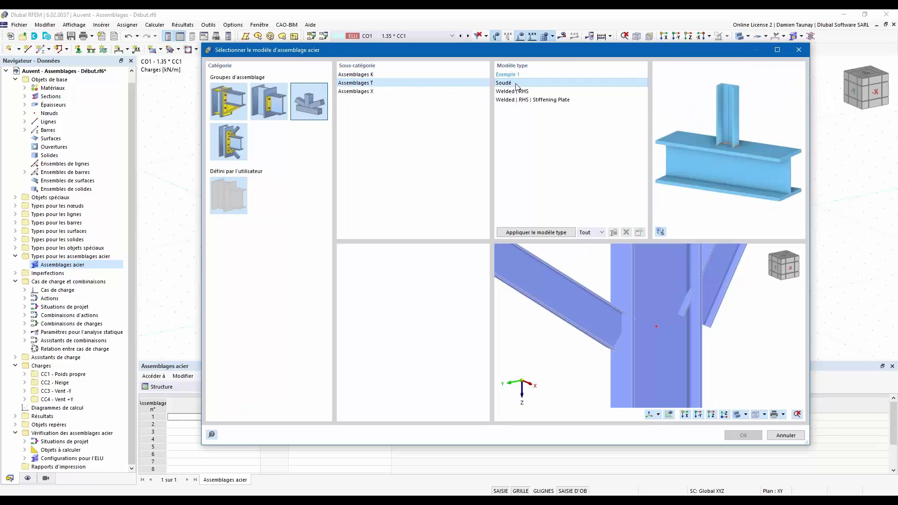
left_click(517, 91)
left_click(517, 100)
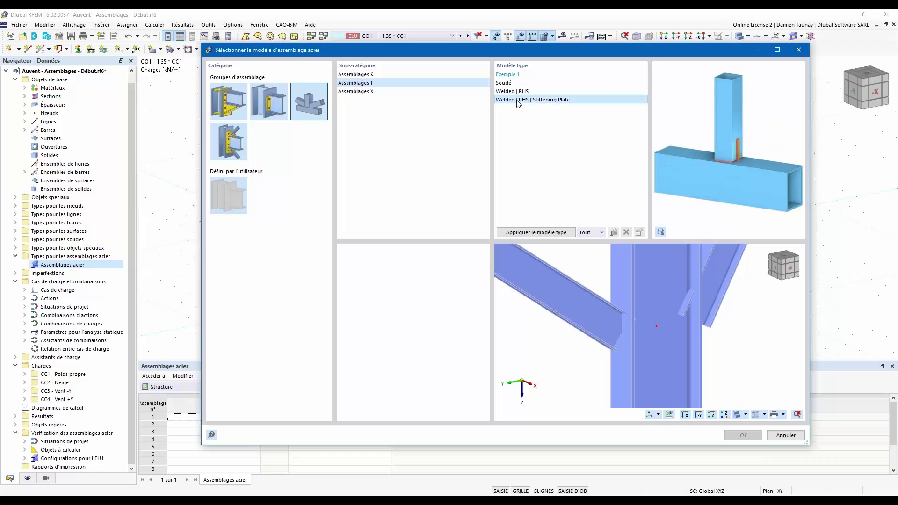
left_click(508, 77)
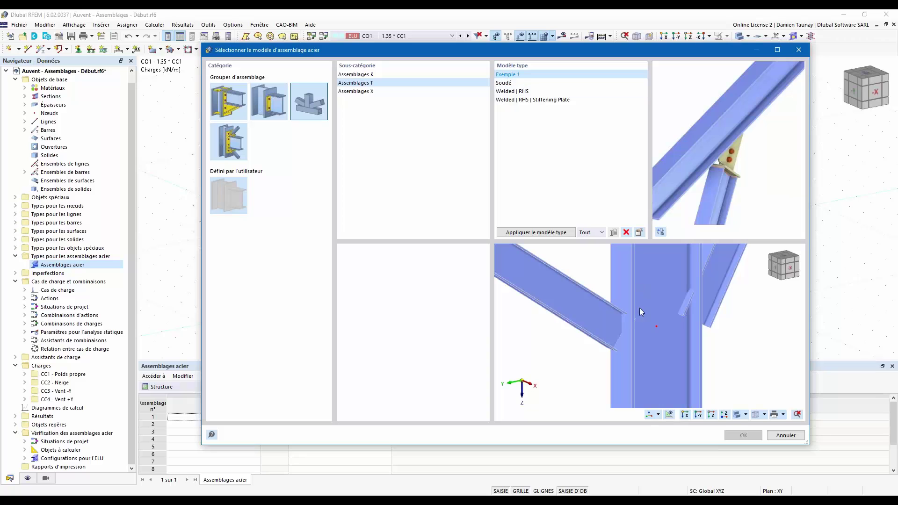
left_click(506, 83)
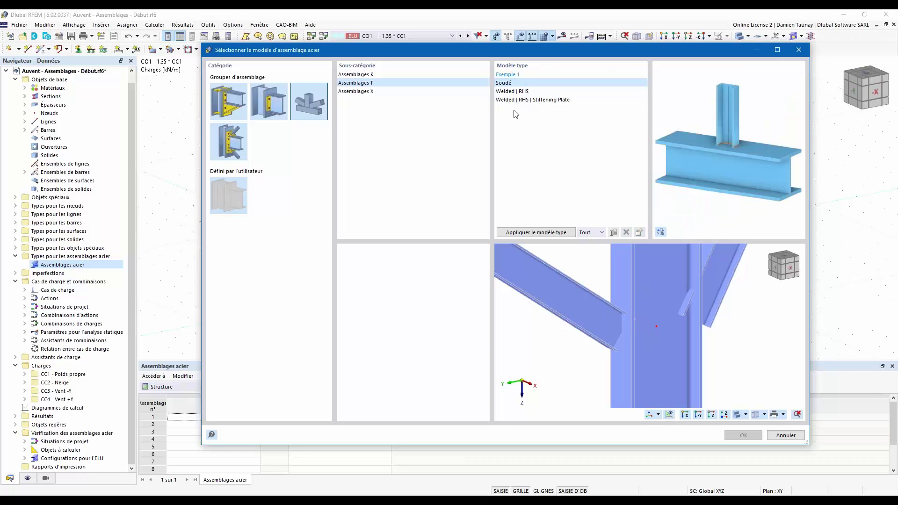
left_click(509, 75)
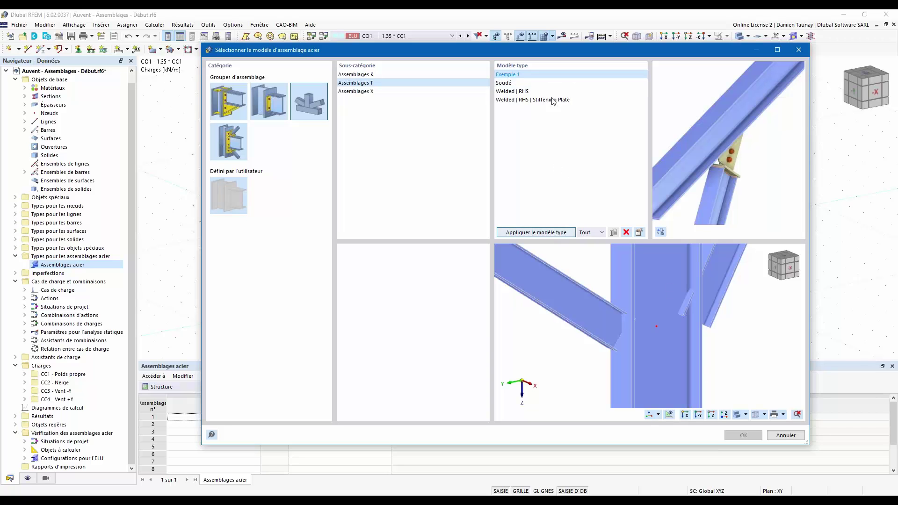
left_click(555, 232)
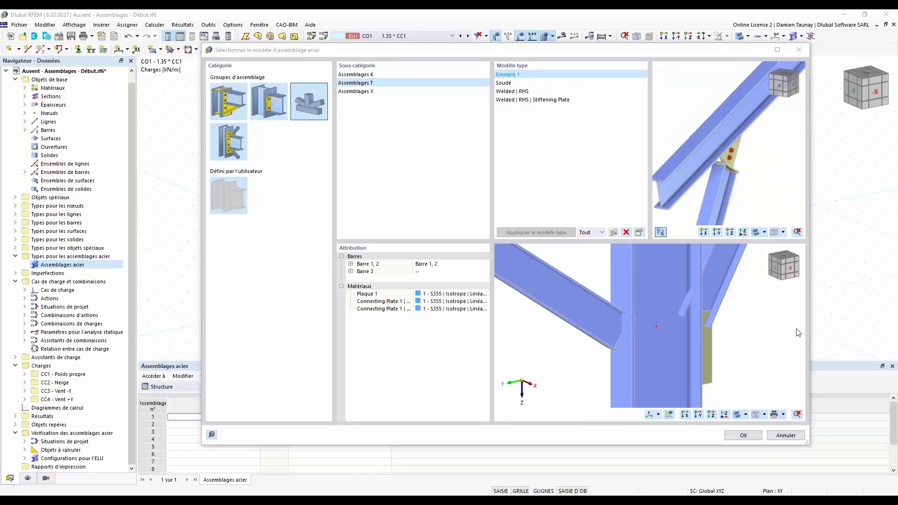
- Assign Barre 3 of the joint as the template's third member and insert the template's components
scroll(682, 342, "down", 3)
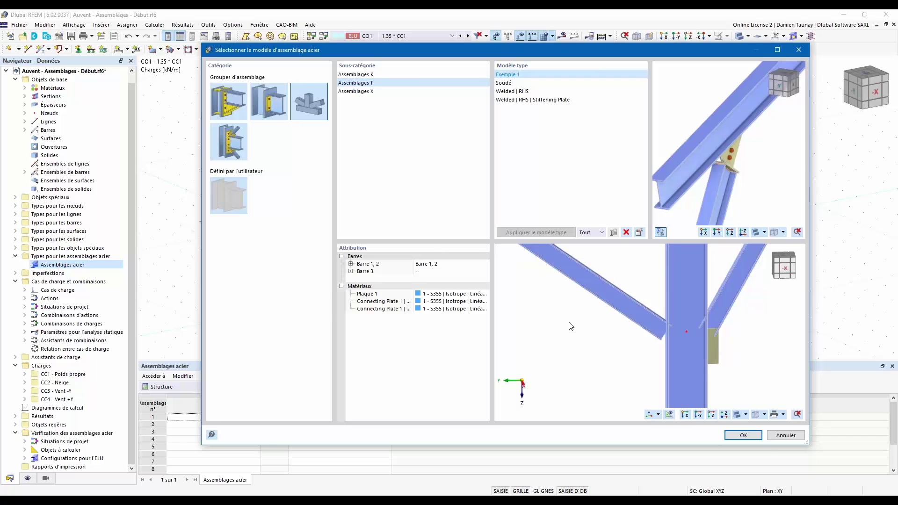
left_click(447, 264)
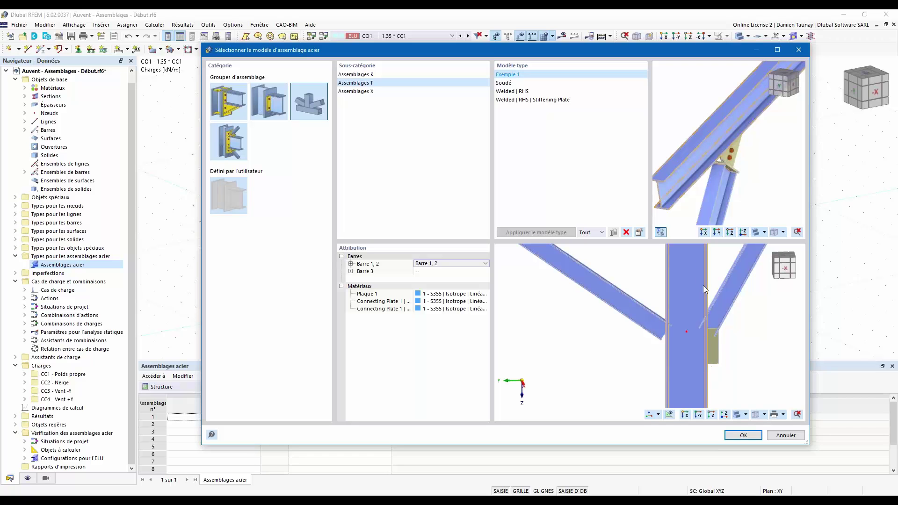
left_click(432, 271)
left_click(485, 271)
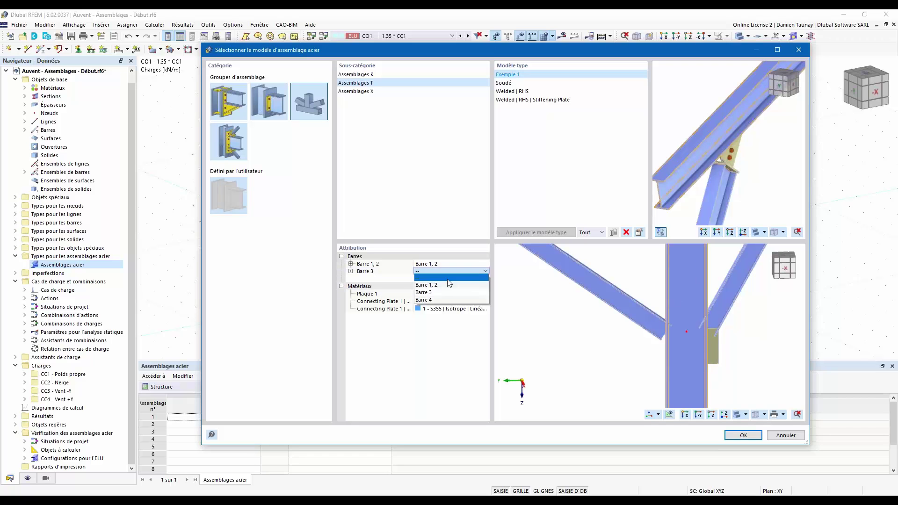
left_click(425, 292)
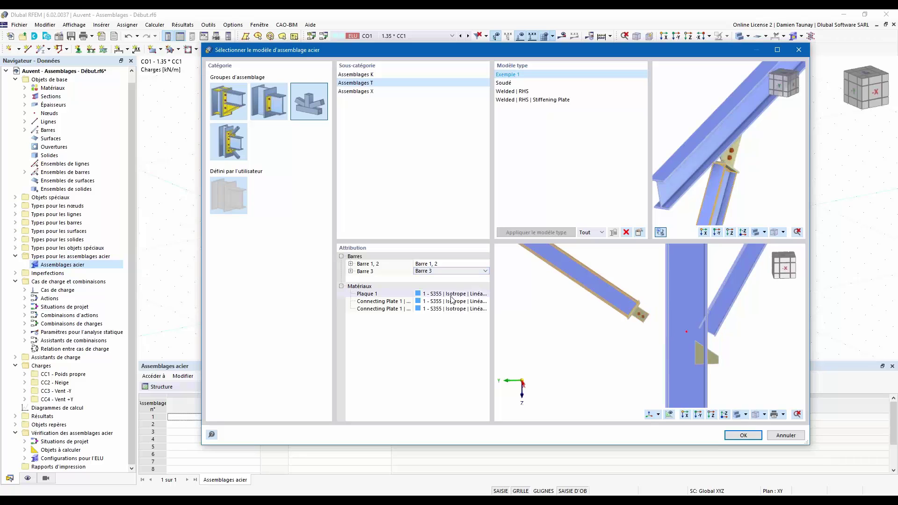
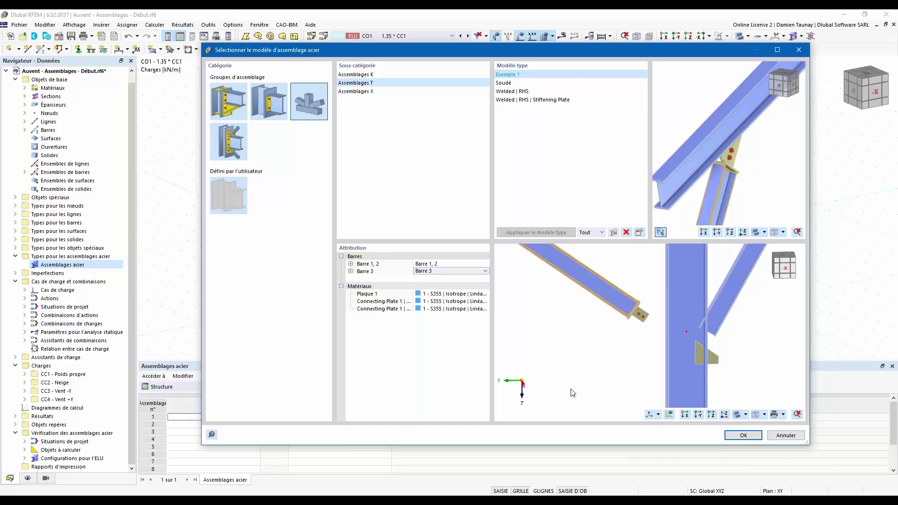
left_click(740, 436)
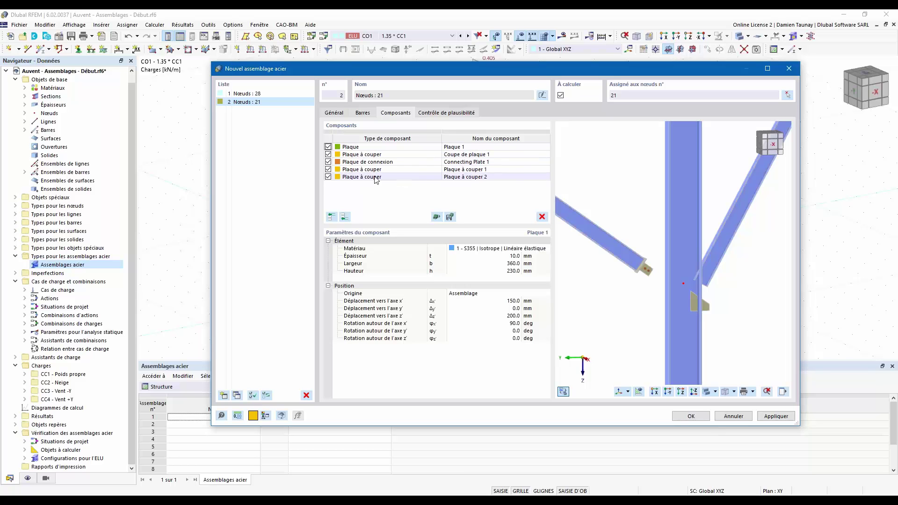
- Deactivate Coupe de plaque 1, Connecting Plate 1, Plaque à couper 1 and Plaque à couper 2, leaving only Plaque 1 active
left_click(367, 148)
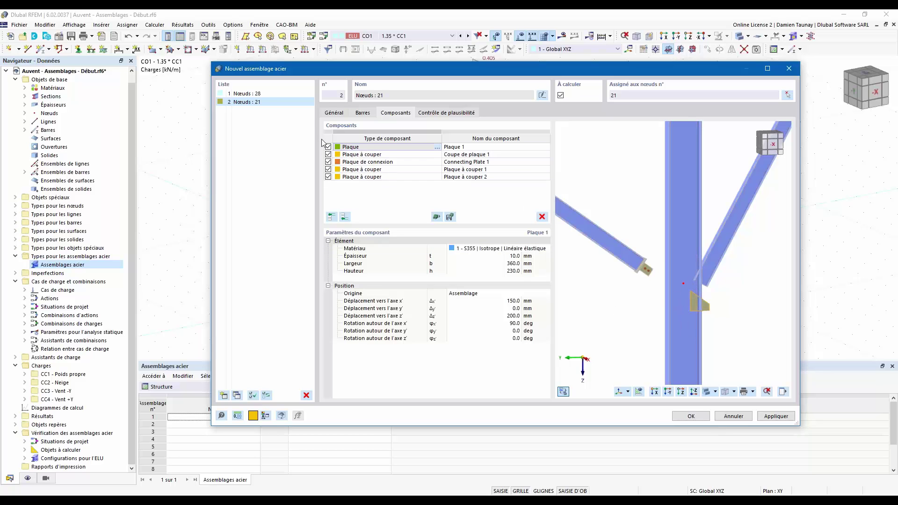
left_click(328, 176)
left_click(328, 169)
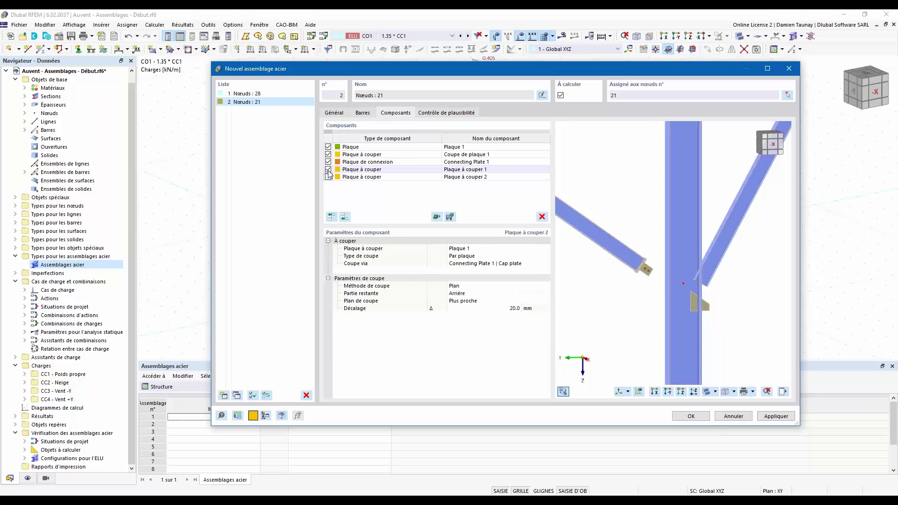
left_click(329, 162)
left_click(329, 162)
left_click(328, 154)
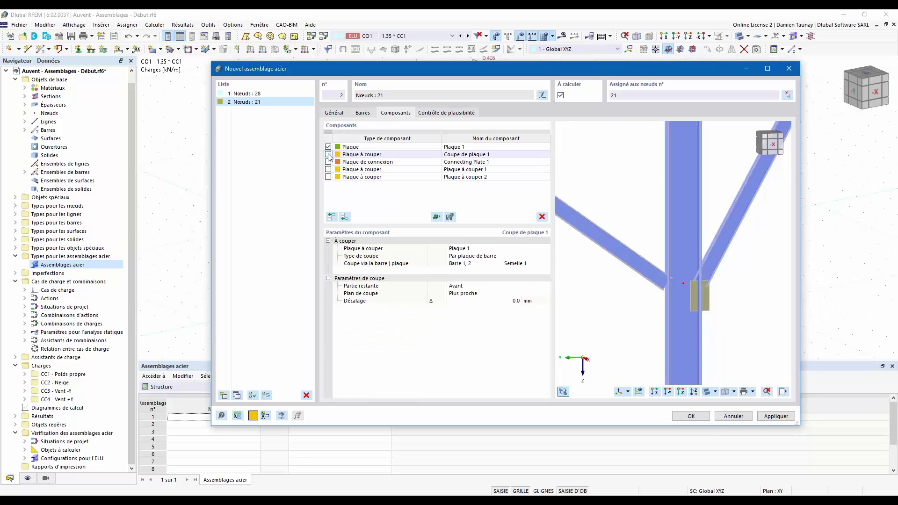
- Set the height of Plaque 1 to 400 mm
left_click(350, 148)
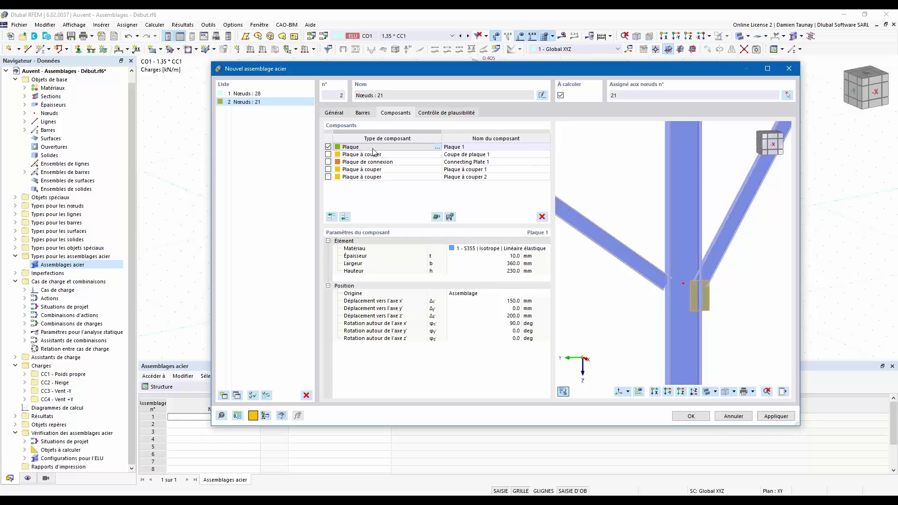
scroll(683, 304, "up", 2)
middle_click_drag(684, 303, 667, 308, "ctrl")
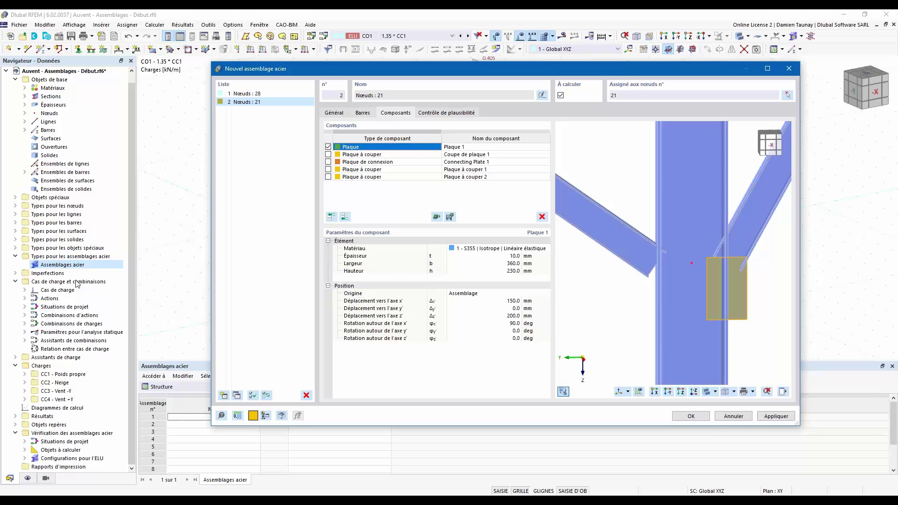
left_click(508, 263)
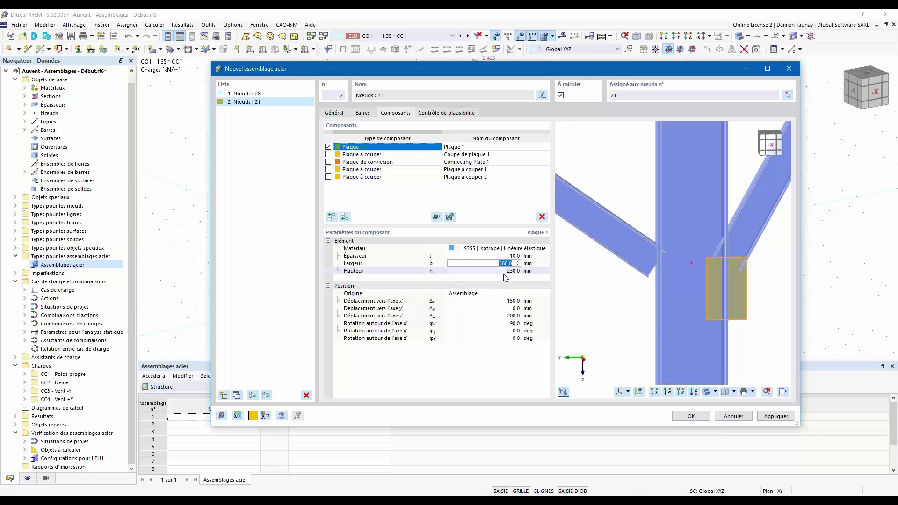
left_click(510, 272)
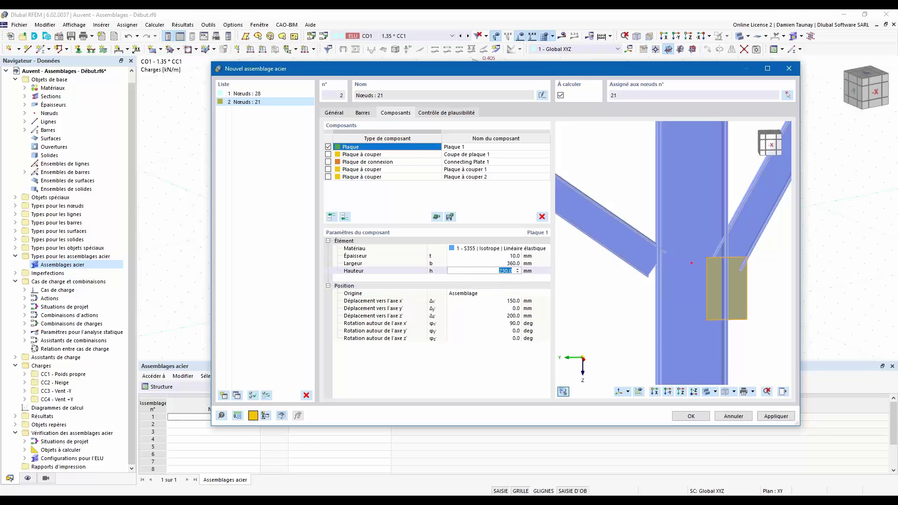
type("400")
key("Return")
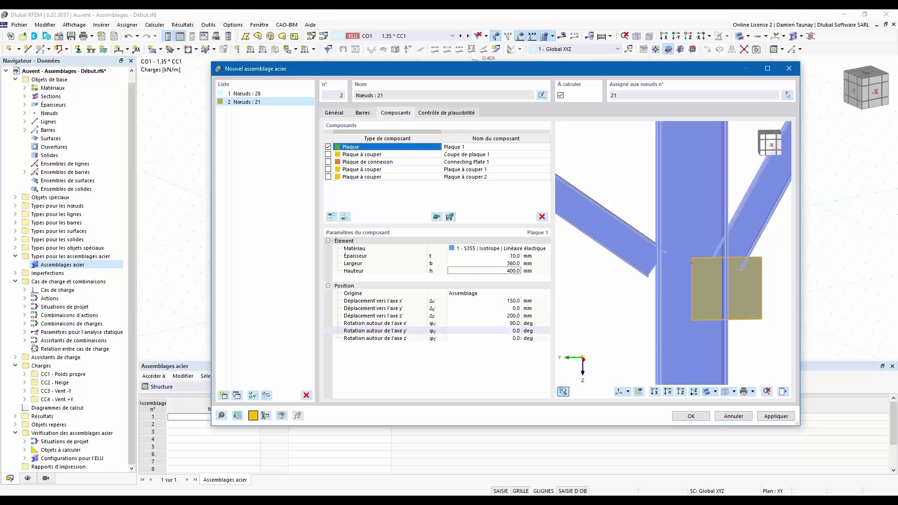
- Examine the origin options of Plaque 1, keep Assemblage, and examine the coordinate systems displayed at the plate
left_click(503, 295)
left_click(504, 295)
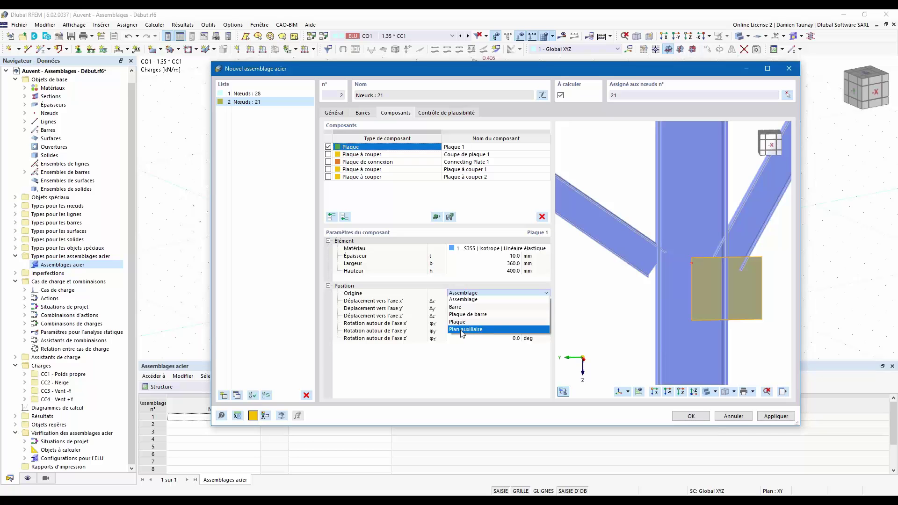
left_click(465, 299)
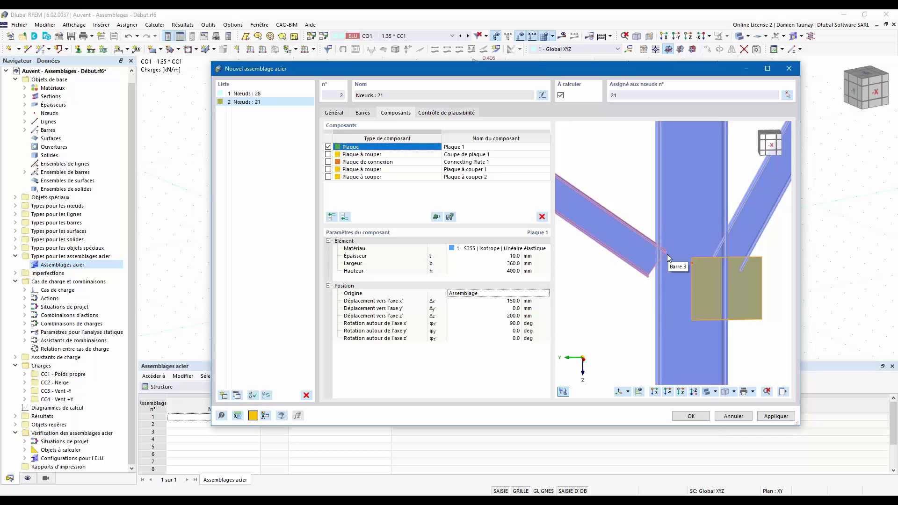
left_click(618, 392)
left_click(628, 392)
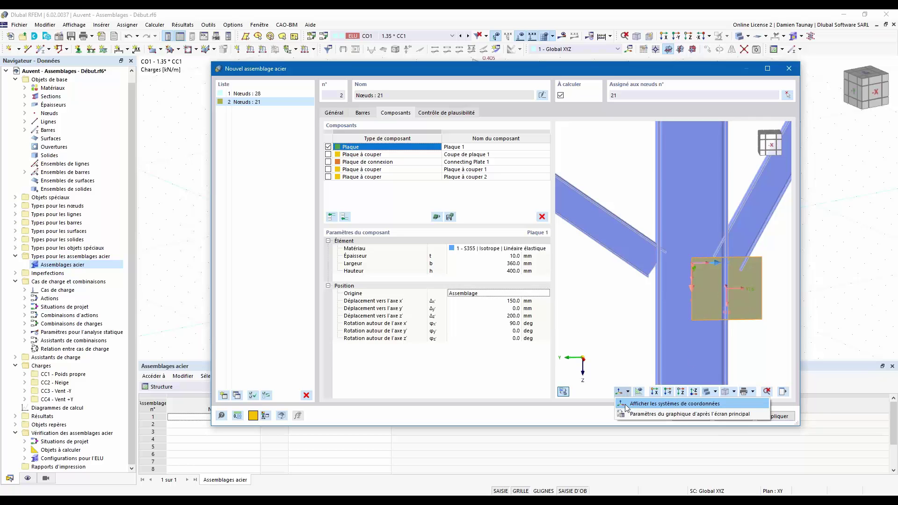
left_click(638, 306)
middle_click_drag(618, 314, 620, 288, "ctrl")
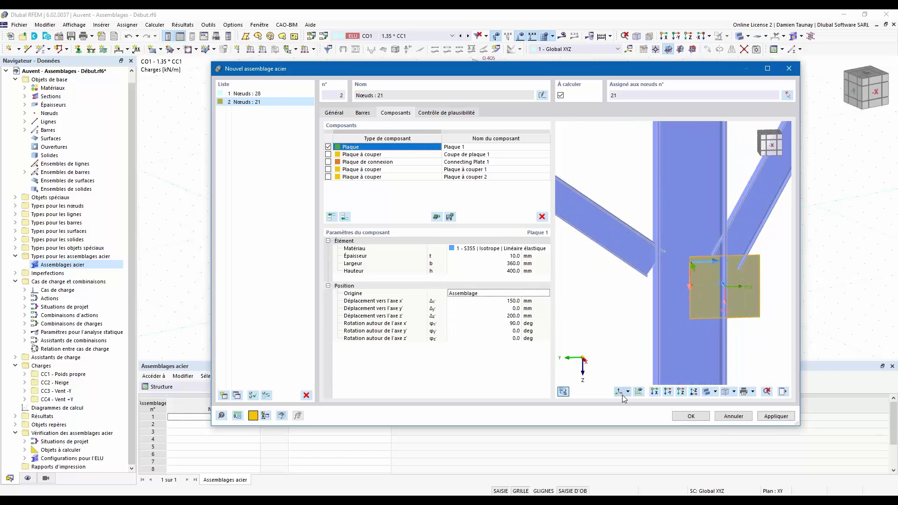
- Set the displacement of Plaque 1 along the x' axis to 0 mm
left_click(505, 300)
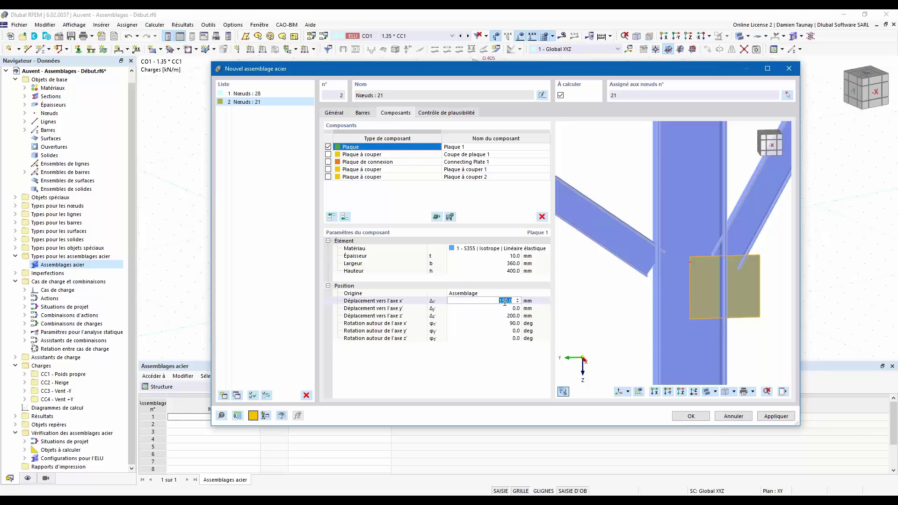
type("0")
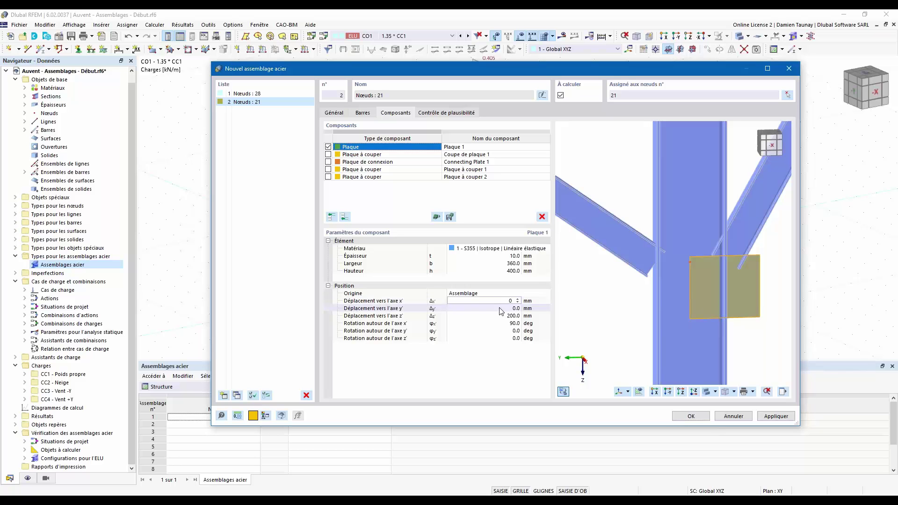
left_click(502, 309)
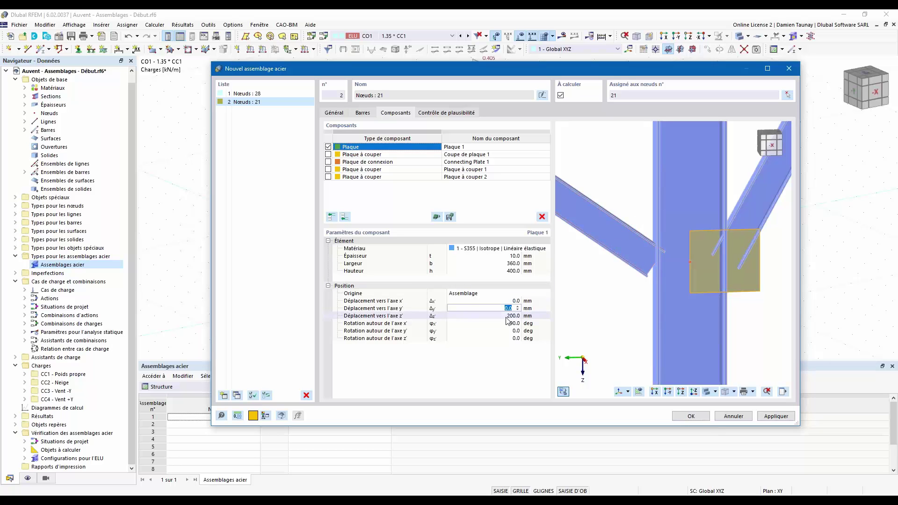
- Set the displacement of Plaque 1 along the z' axis to -230 mm
left_click(508, 317)
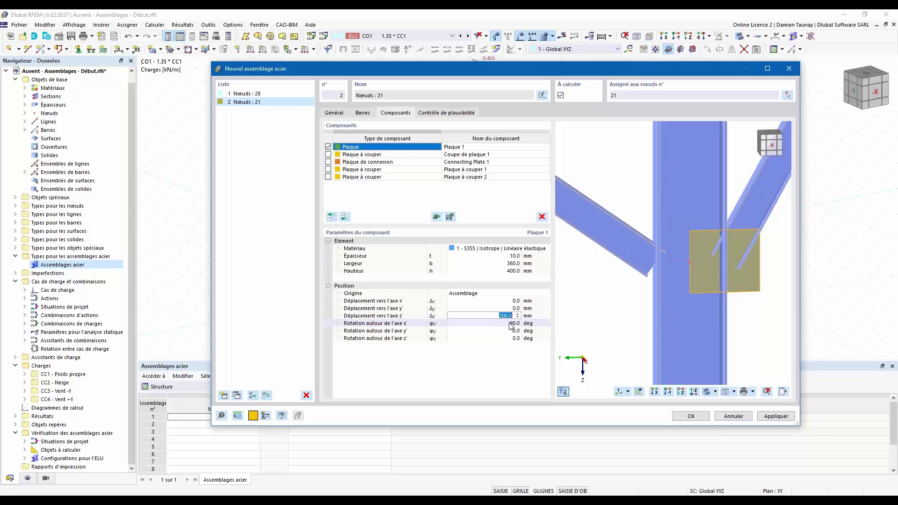
type("230")
key("Return")
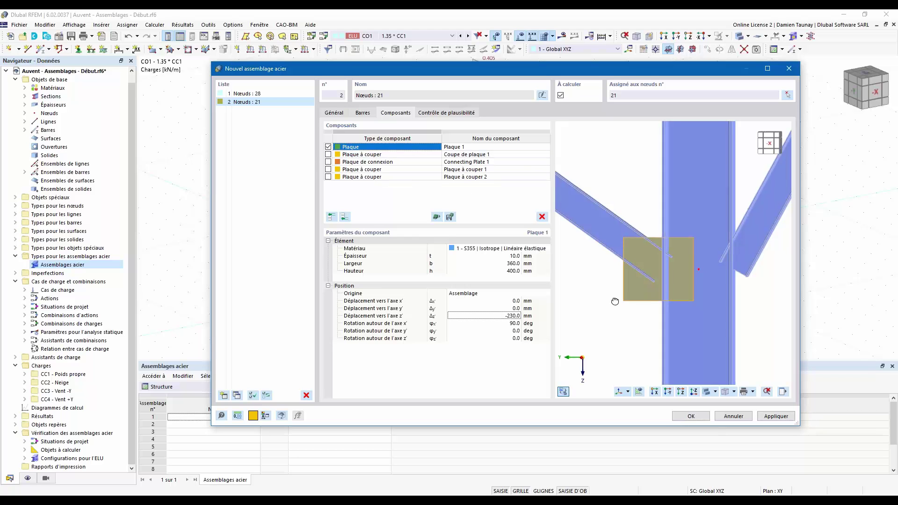
- Activate Coupe de plaque 1 and keep its cut by member plate, using Semelle 1 of Barre 1, 2
left_click(328, 154)
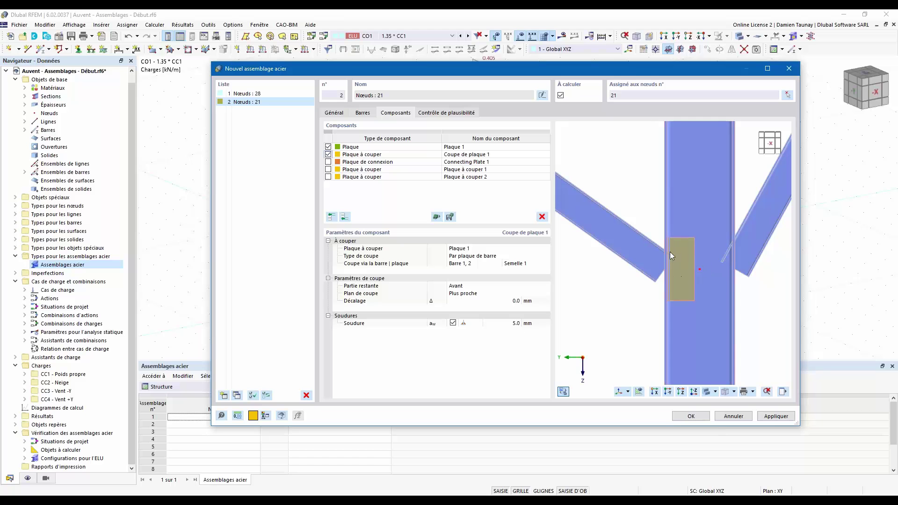
middle_click_drag(640, 307, 676, 316, "ctrl")
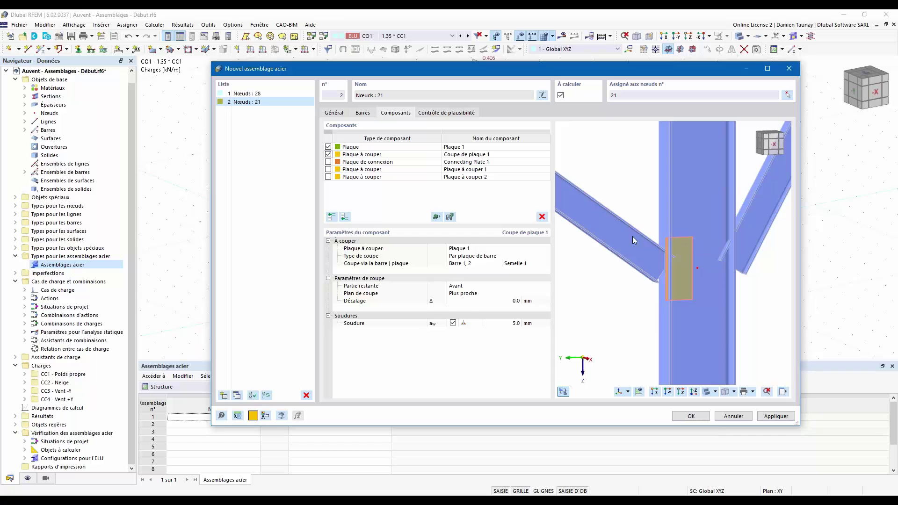
left_click(477, 258)
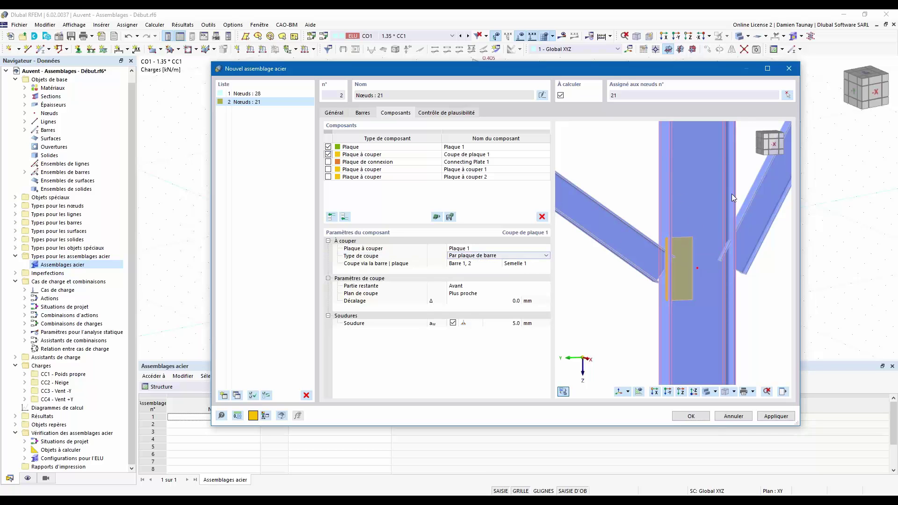
left_click(526, 263)
left_click(545, 264)
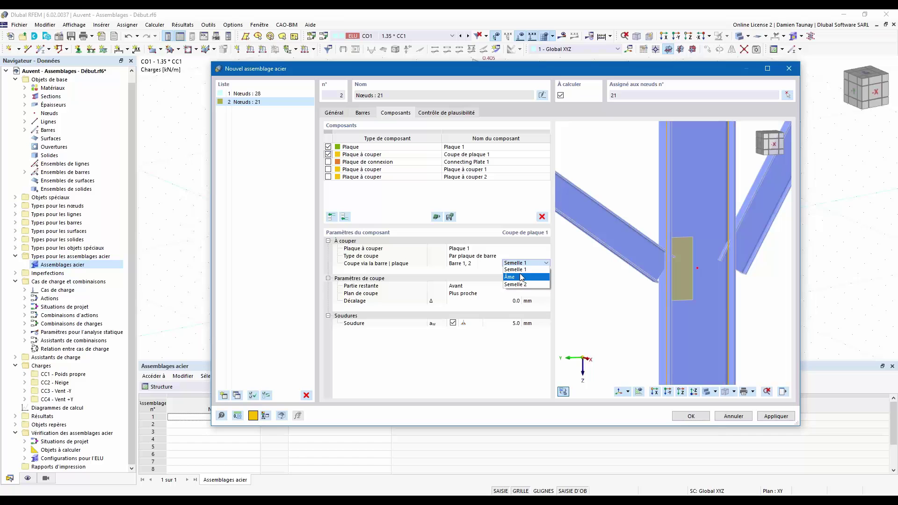
left_click(466, 272)
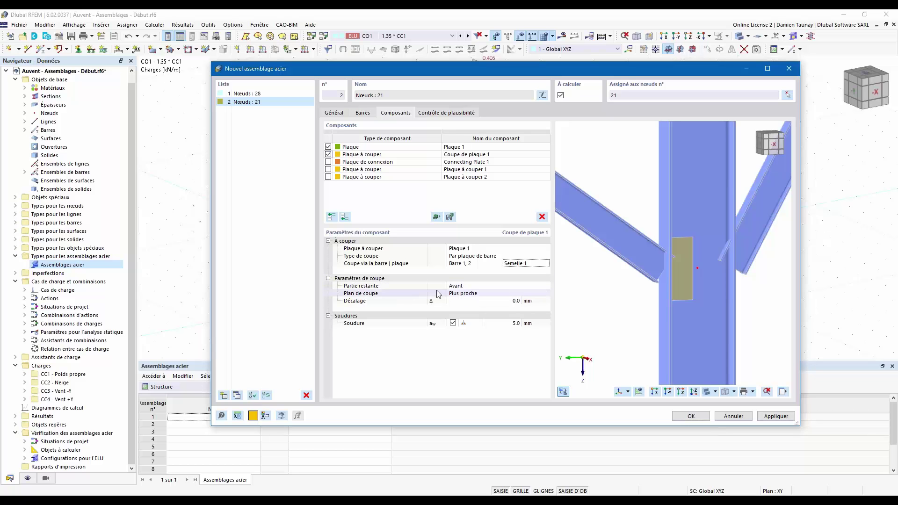
- Set the remaining part of Coupe de plaque 1 to Arrière, keeping the 5 mm weld to the column
left_click(473, 286)
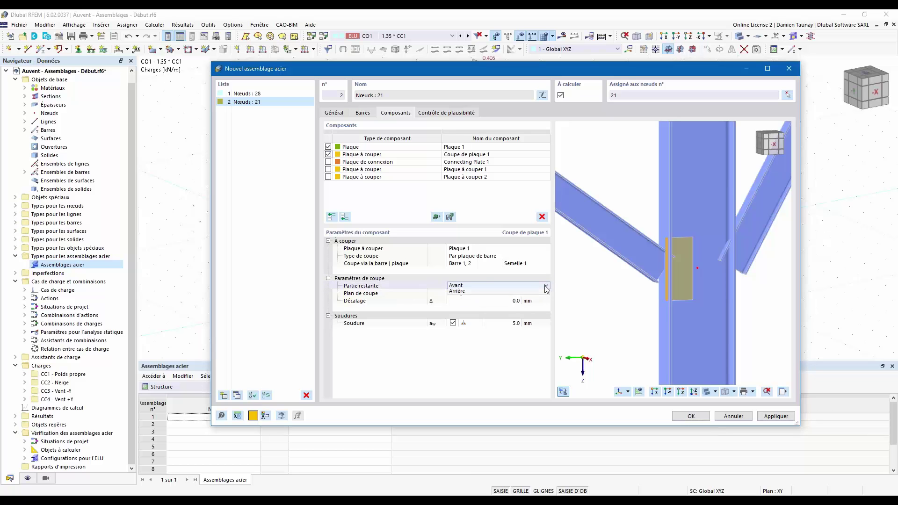
left_click(477, 286)
left_click(485, 301)
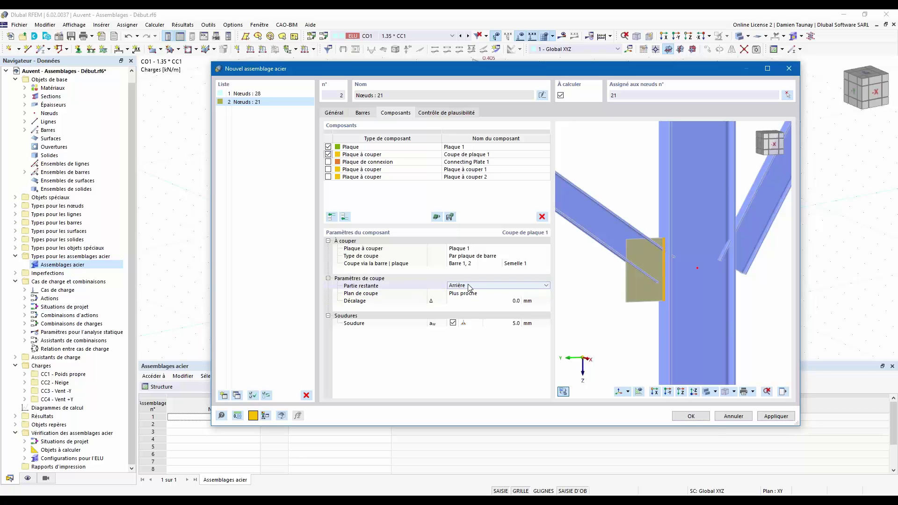
mouse_move(646, 310)
middle_mouse_down("ctrl")
mouse_move(597, 306)
mouse_move(632, 309)
middle_mouse_up("ctrl")
scroll(657, 250, "up", 6)
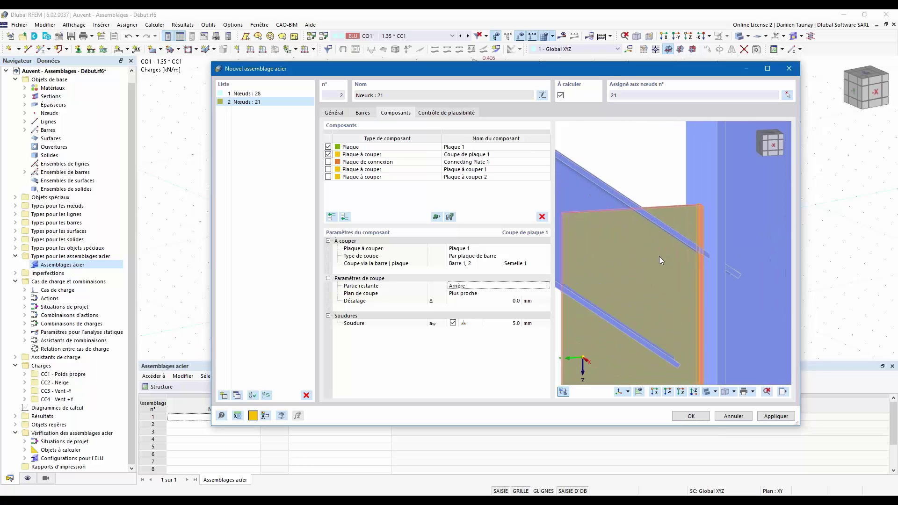
scroll(658, 256, "down", 5)
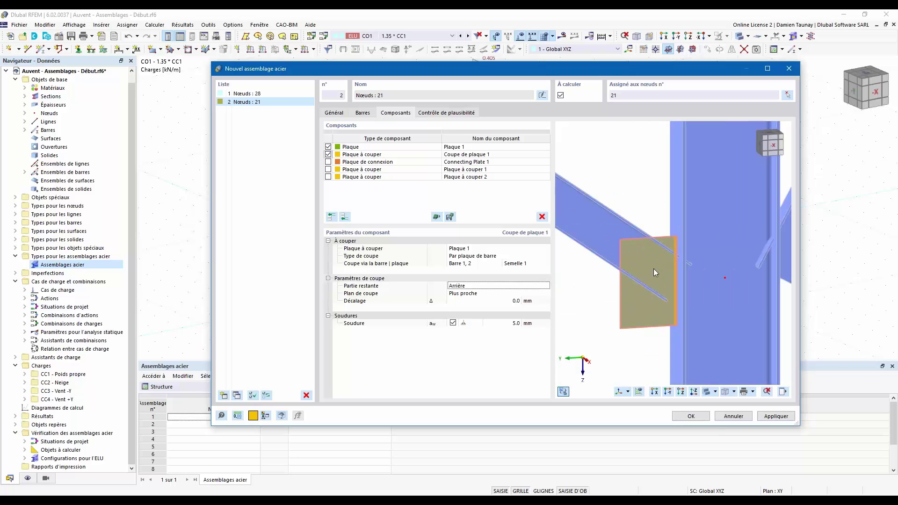
left_click(507, 323)
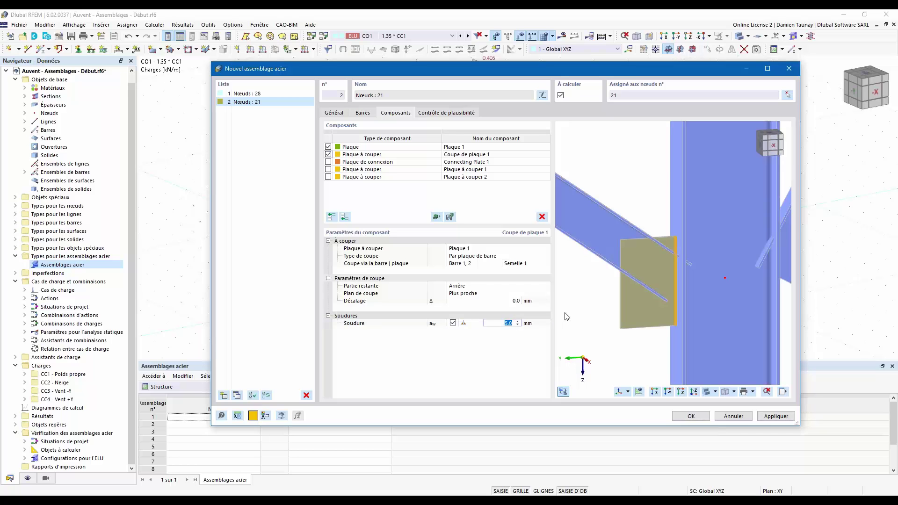
left_click(591, 291)
- Activate Connecting Plate 1 on Barre 3 and set its Renforcement en X to 350 mm
left_click(356, 163)
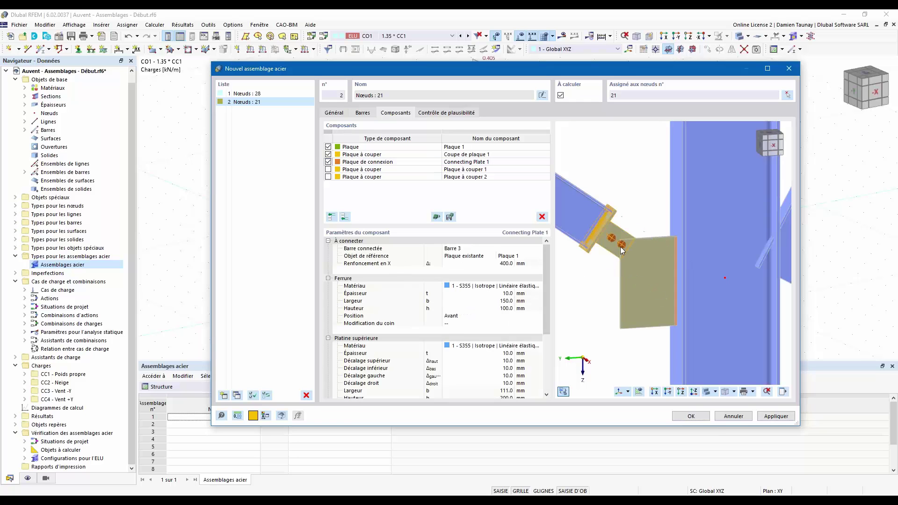
middle_click_drag(641, 268, 544, 260, "ctrl")
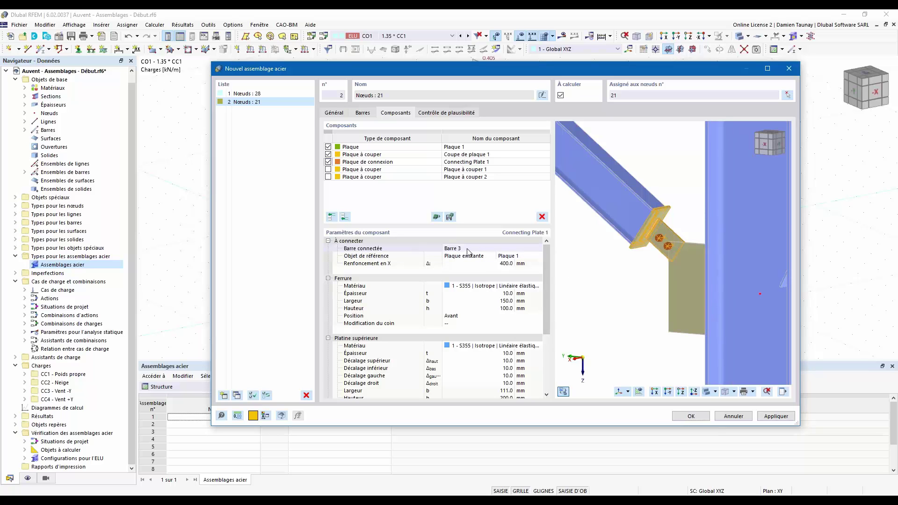
left_click(488, 262)
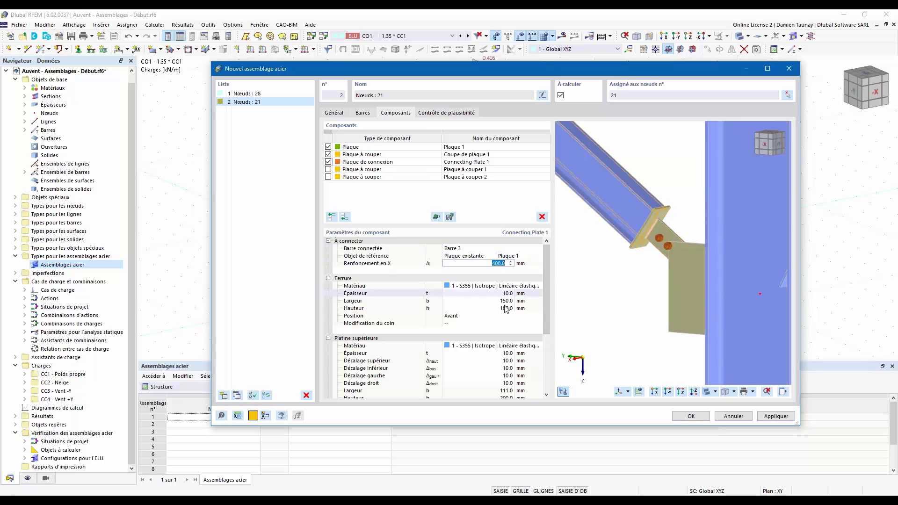
type("350")
left_click(609, 257)
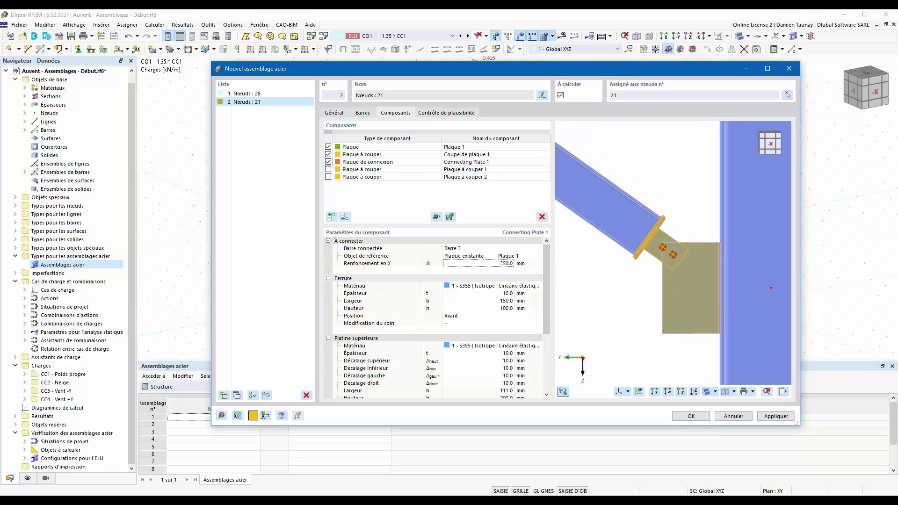
middle_click_drag(673, 246, 654, 262, "ctrl")
middle_click_drag(631, 305, 673, 282, "ctrl")
- Check the width and height of Connecting Plate 1's Ferrure, then set the Renforcement en X to 250 mm
left_click(487, 301)
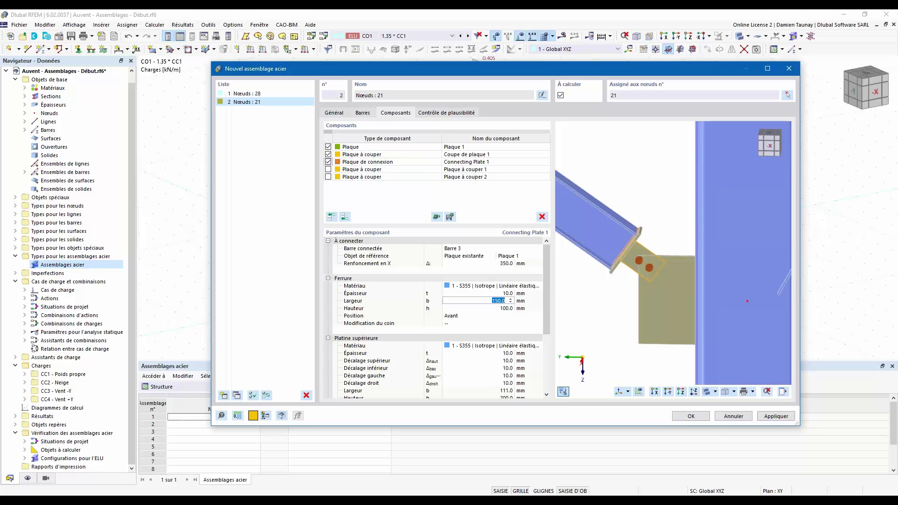
left_click(495, 309)
scroll(669, 260, "up", 3)
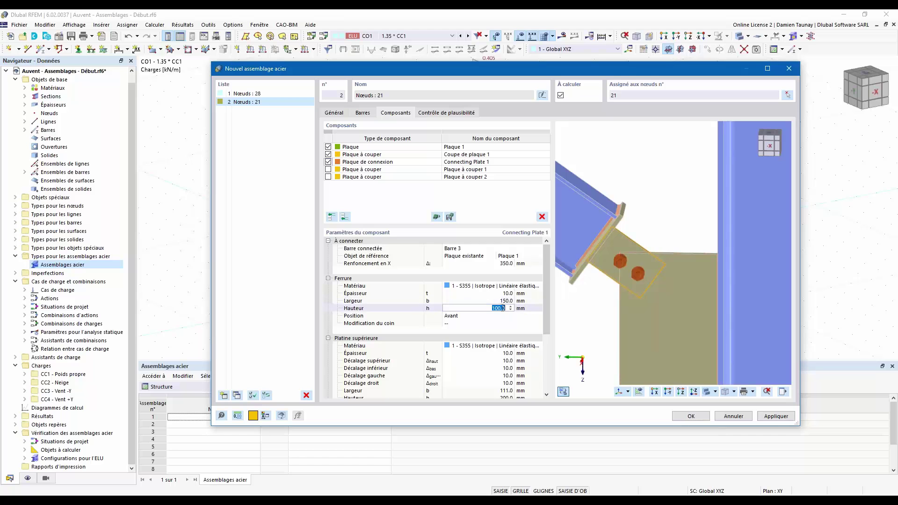
left_click(497, 301)
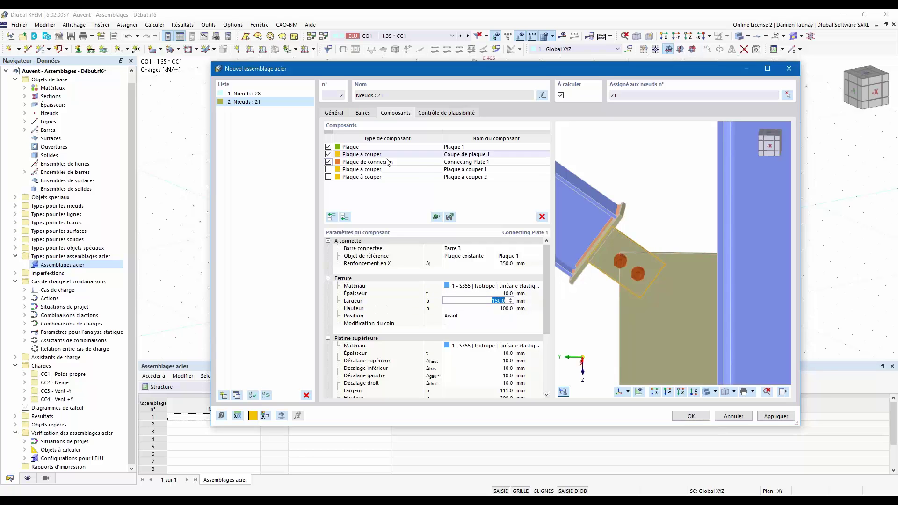
middle_click_drag(691, 315, 667, 302, "ctrl")
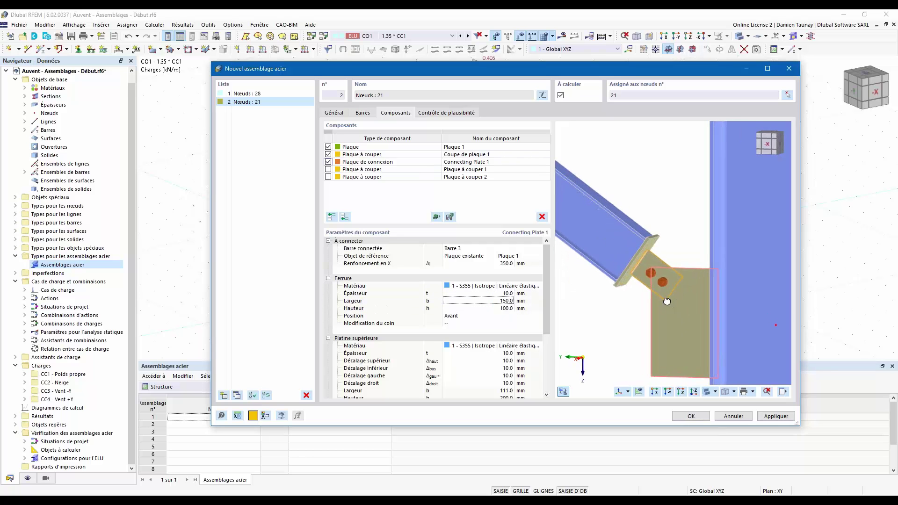
left_click(496, 264)
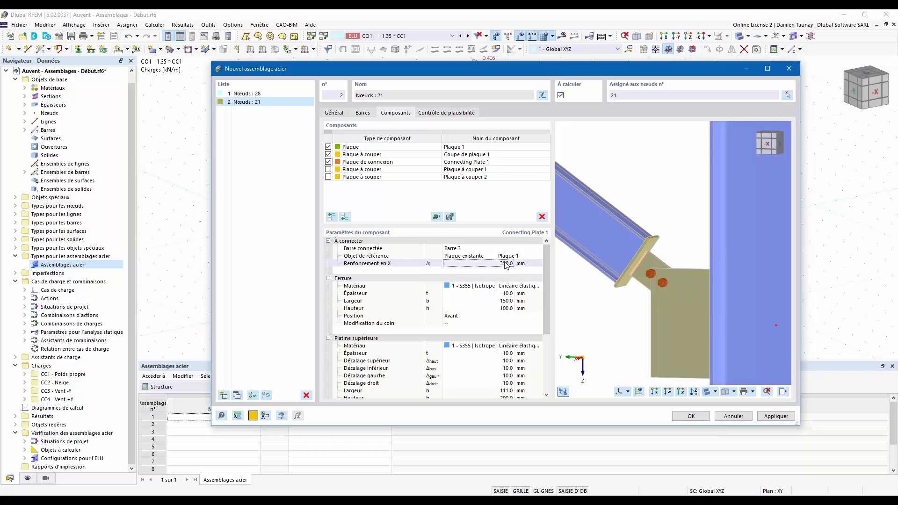
left_click(495, 263)
type("2")
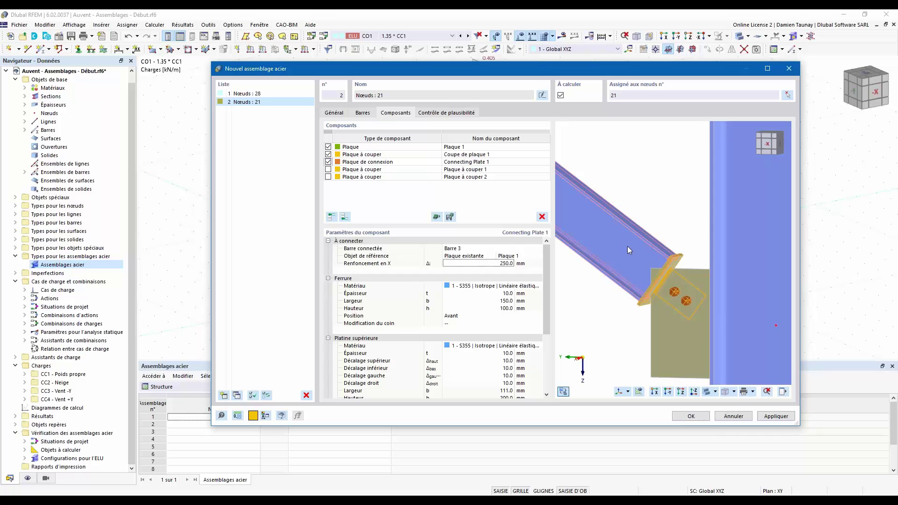
left_click(650, 310)
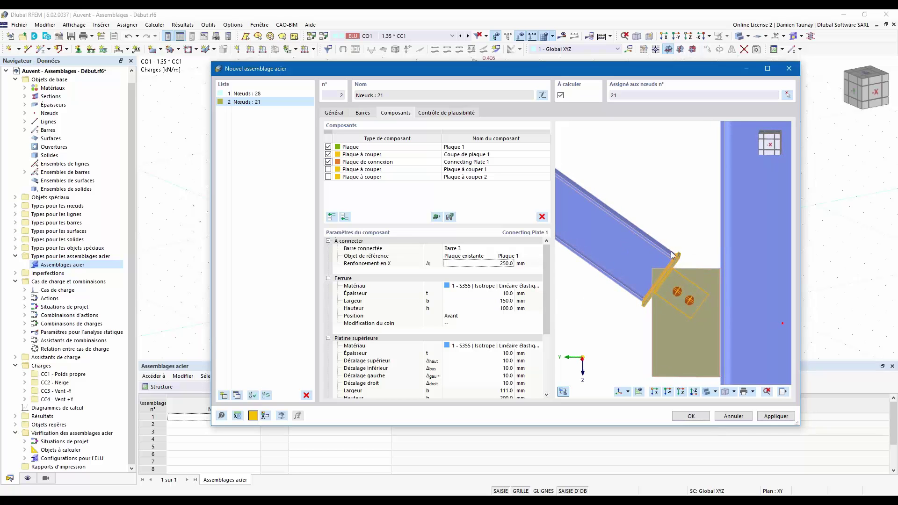
middle_click_drag(622, 333, 589, 300)
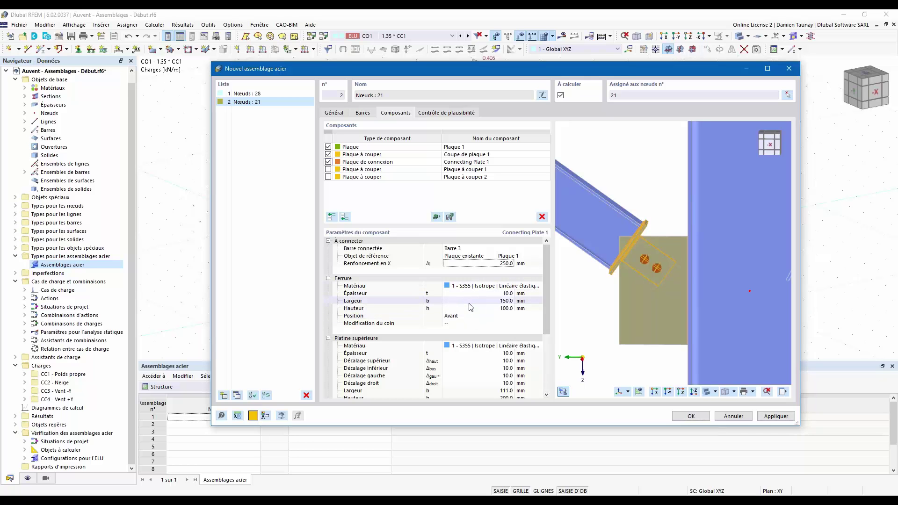
- Examine the bolt diameter, strength class and horizontal spacing of Connecting Plate 1 against the bolts on the gusset
scroll(469, 341, "down", 4)
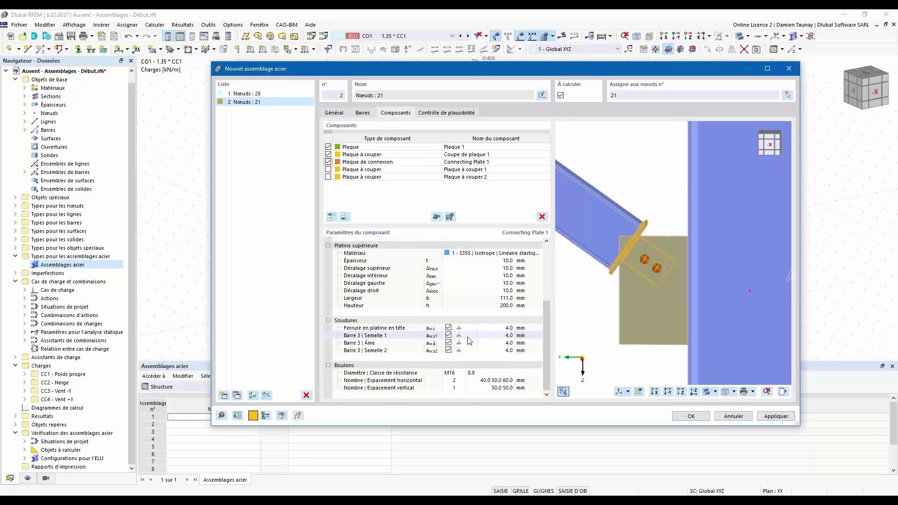
left_click(472, 381)
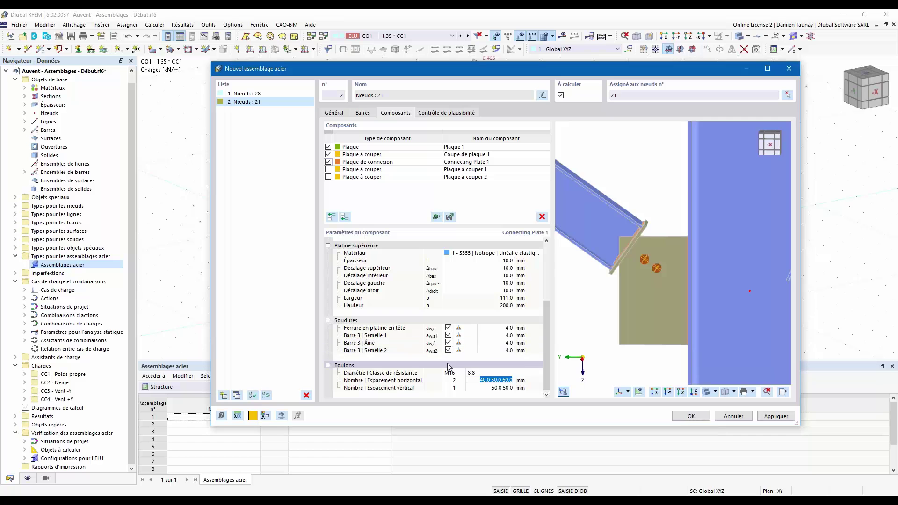
left_click(454, 373)
left_click(484, 372)
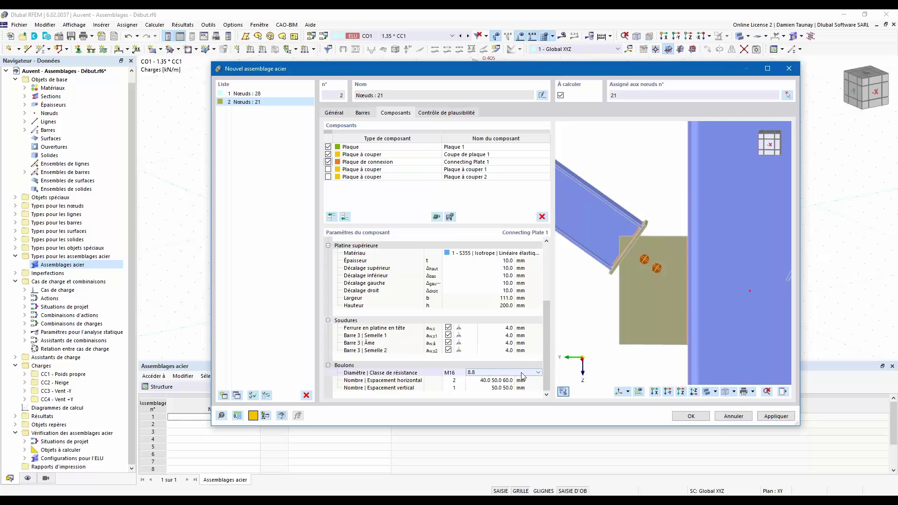
left_click(489, 380)
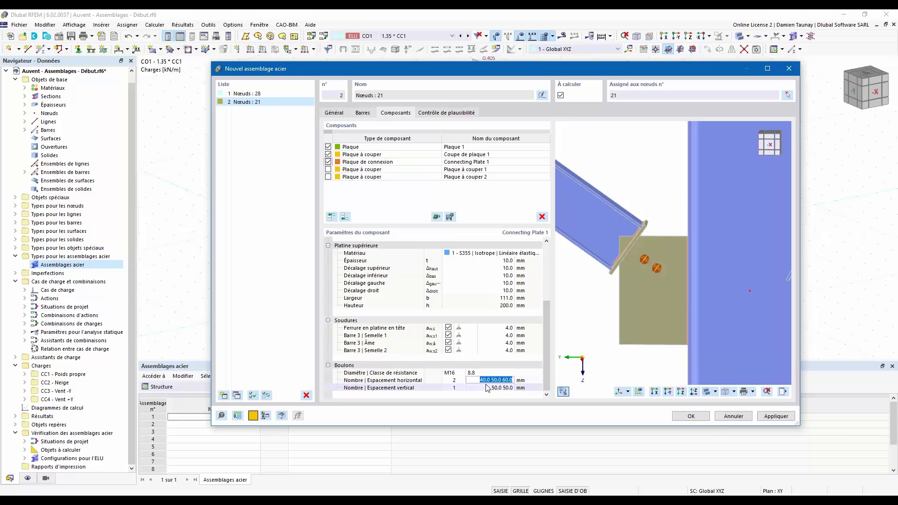
double_click(479, 379)
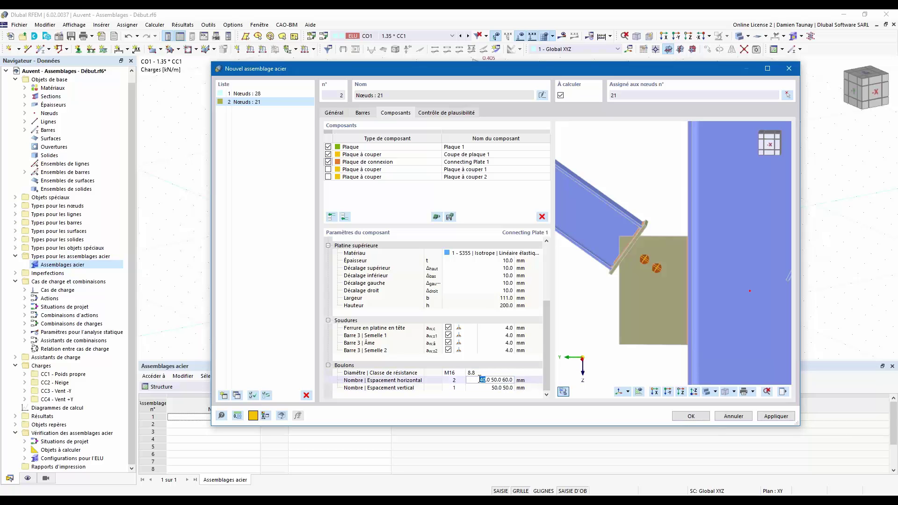
middle_click_drag(673, 256, 895, 278, "ctrl")
mouse_move(604, 305)
middle_mouse_down("ctrl")
mouse_move(632, 310)
mouse_move(606, 298)
middle_mouse_up("ctrl")
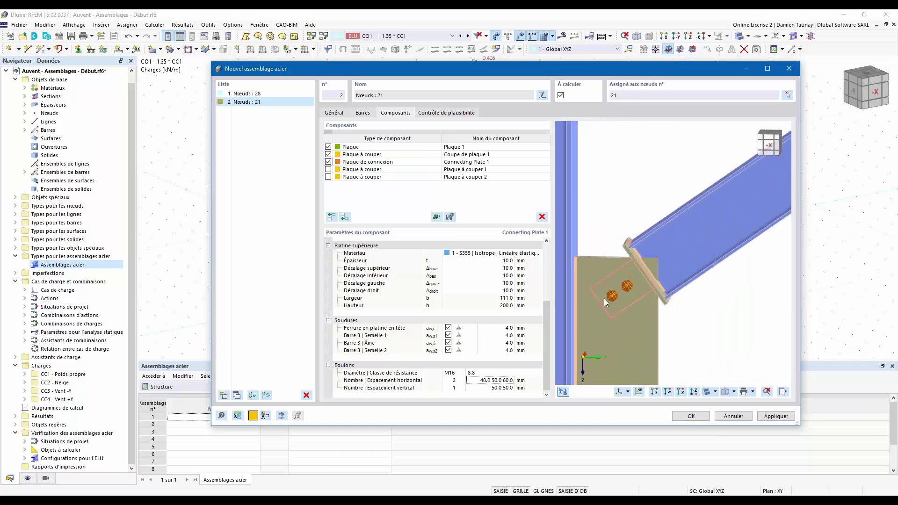
- Set the horizontal bolt spacing of Connecting Plate 1 to 50, 50 and 50 mm
left_click(480, 380)
double_click(479, 380)
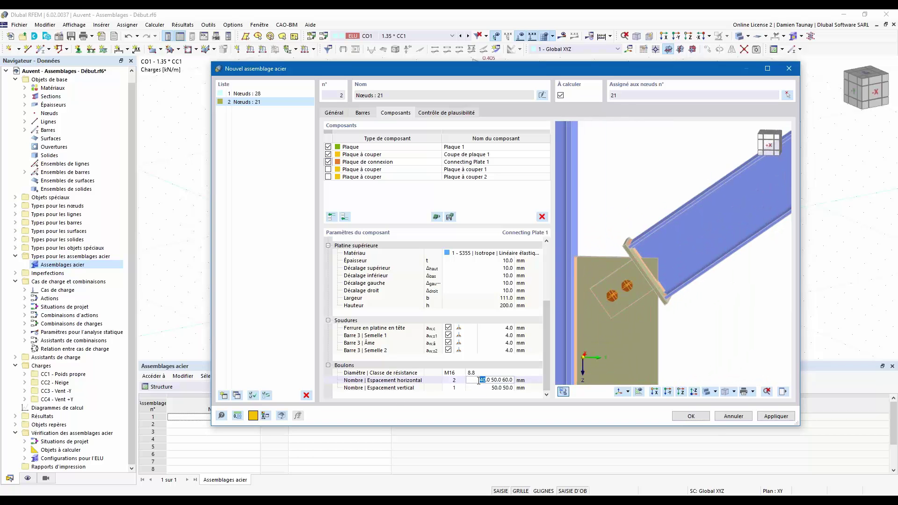
type("50")
key("Return")
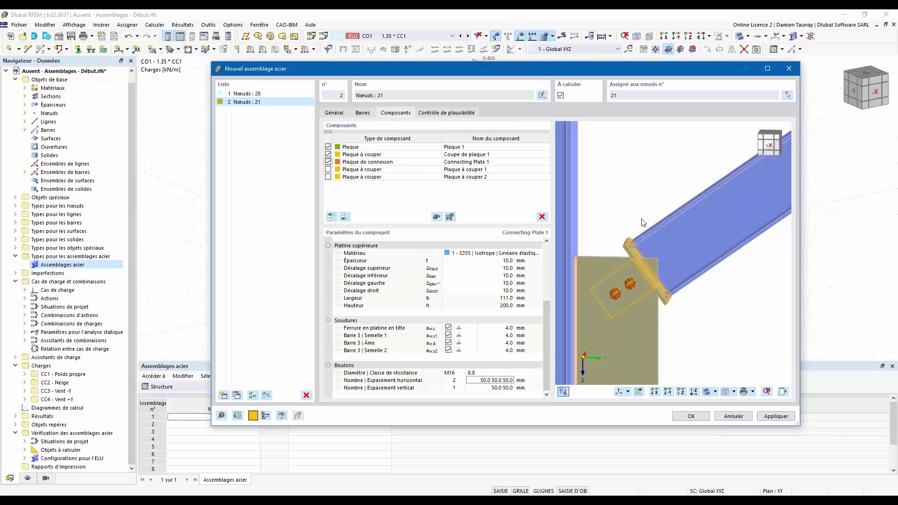
scroll(631, 311, "down", 2)
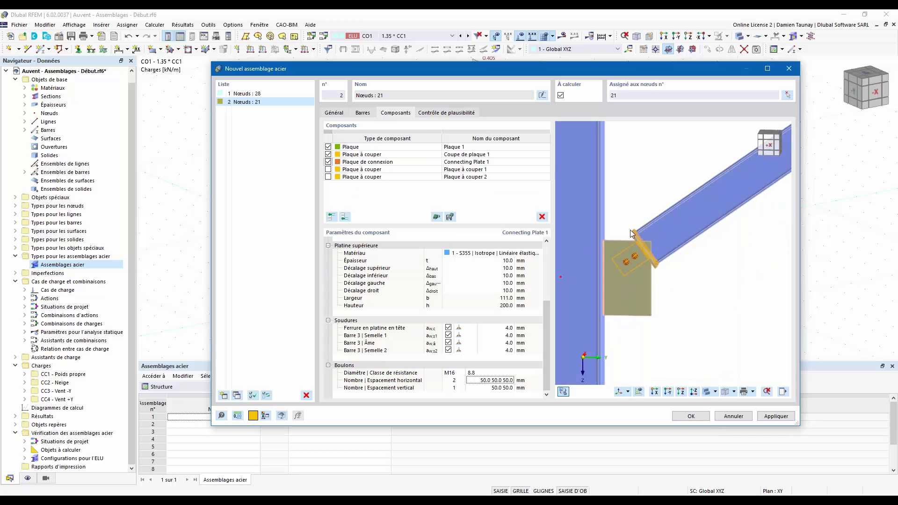
middle_click_drag(637, 286, 621, 290, "ctrl")
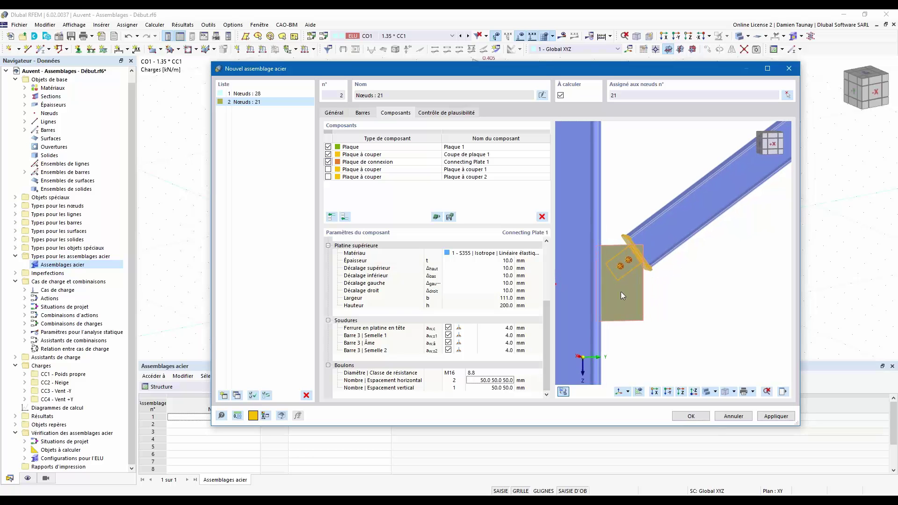
middle_click_drag(692, 271, 668, 278, "ctrl")
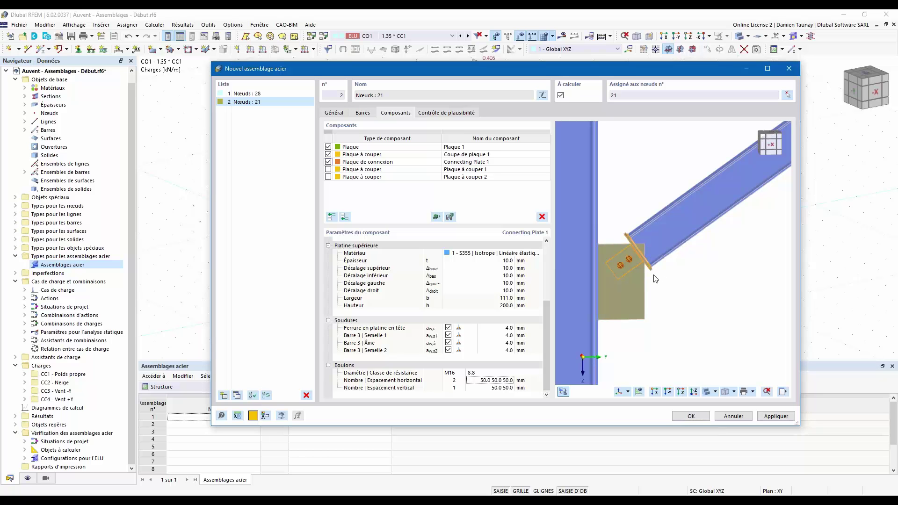
- Switch Plaque à couper 1 on and back off to compare the gusset's shape, and activate Plaque à couper 2
scroll(655, 278, "up", 3)
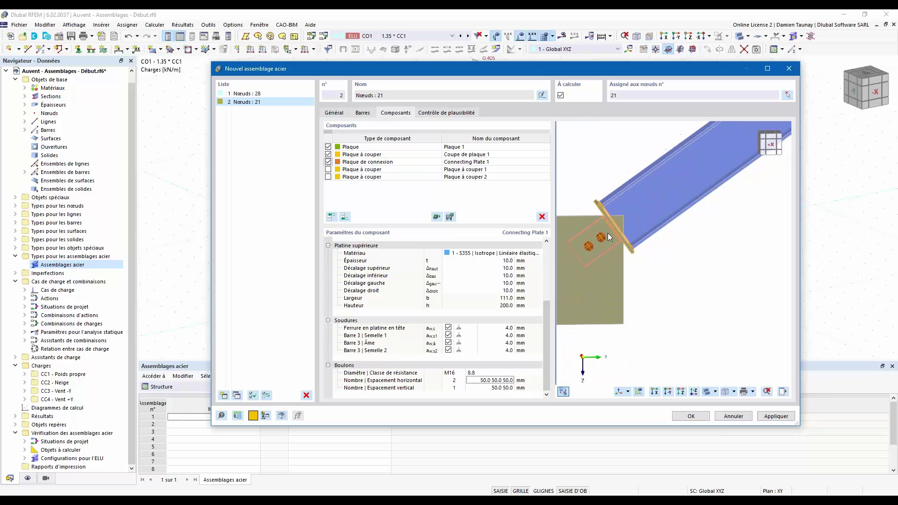
scroll(655, 252, "down", 3)
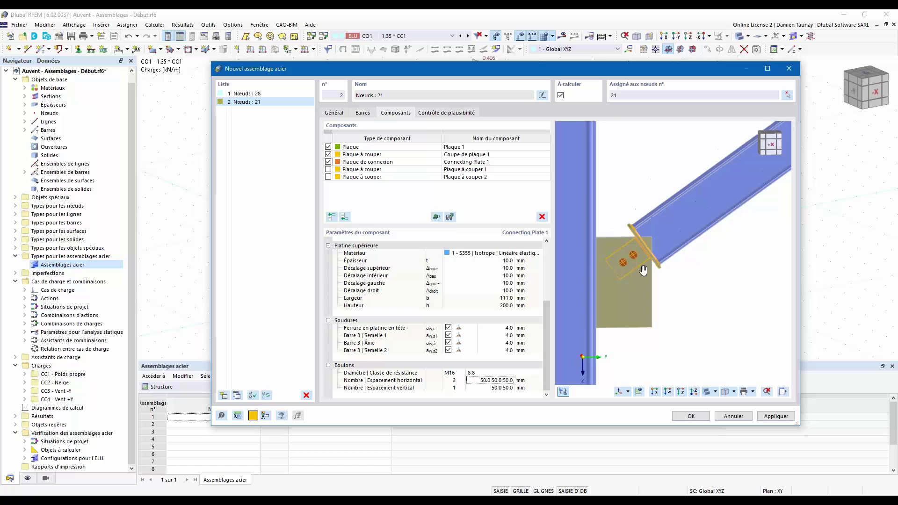
left_click(328, 169)
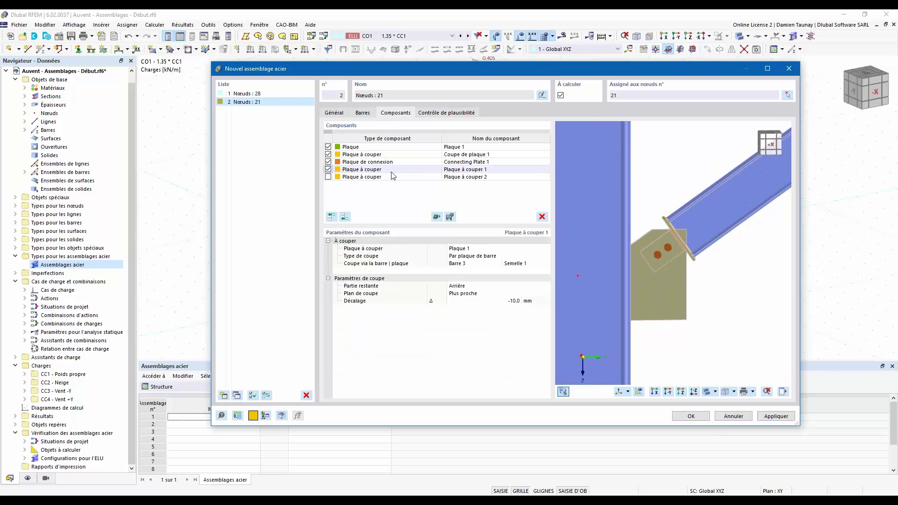
left_click(328, 169)
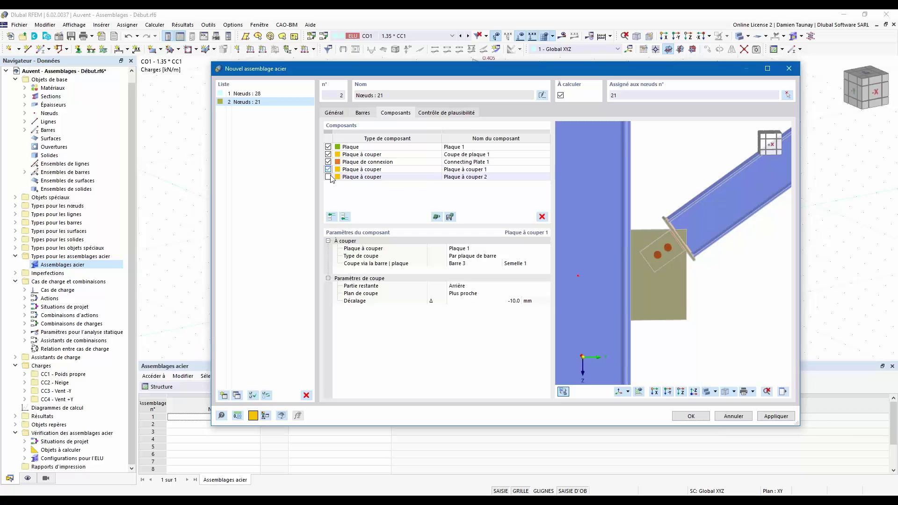
left_click(329, 176)
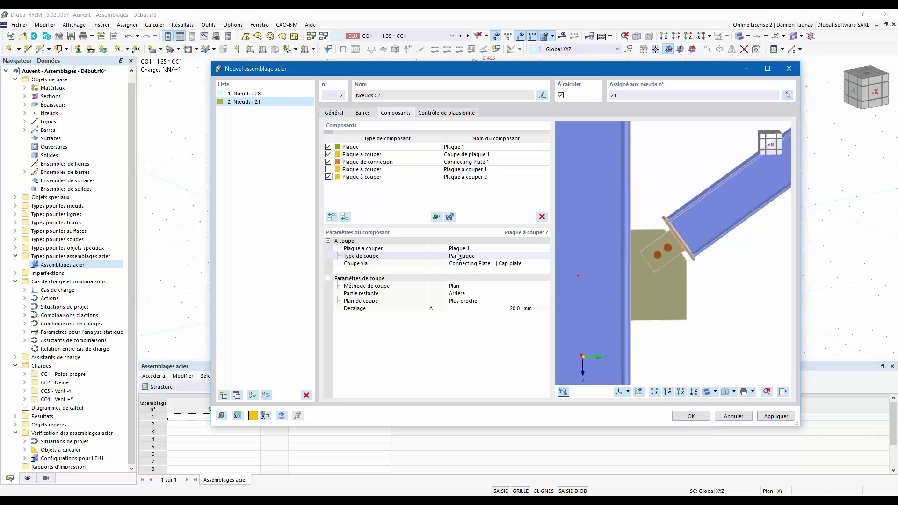
- Review the cutting method, remaining part, cutting plate and plate to cut defined for Plaque à couper 2
left_click(459, 286)
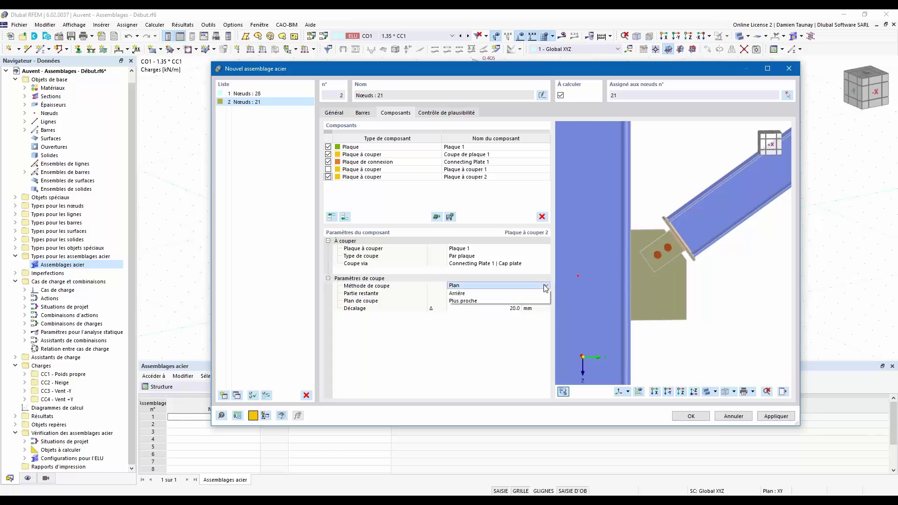
left_click(528, 285)
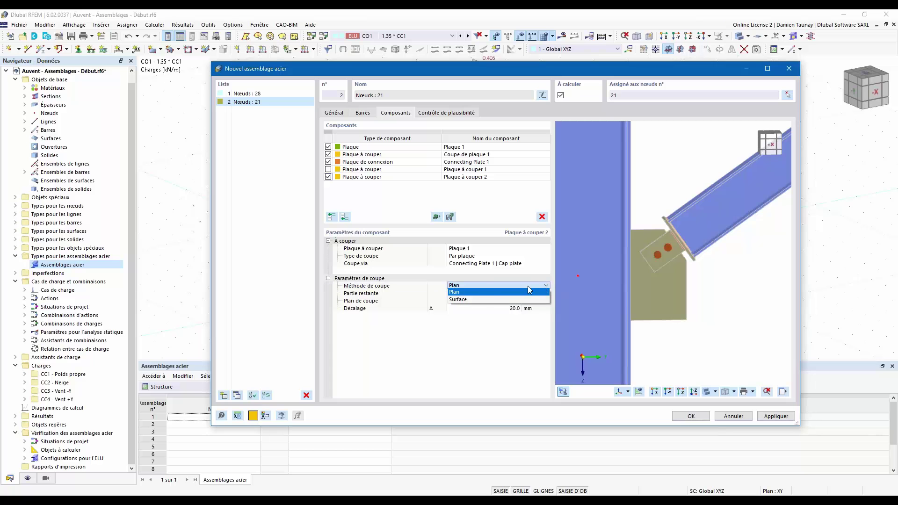
left_click(476, 291)
left_click(473, 293)
left_click(471, 264)
left_click(546, 262)
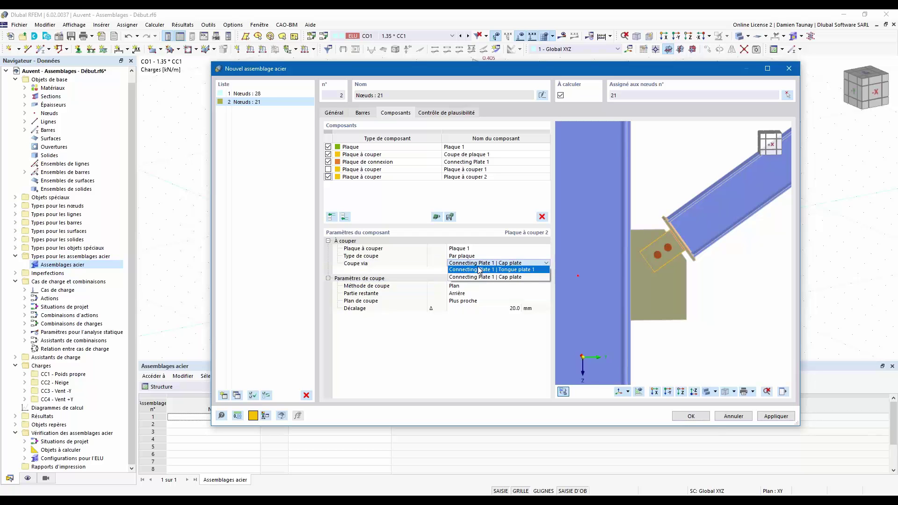
left_click(472, 248)
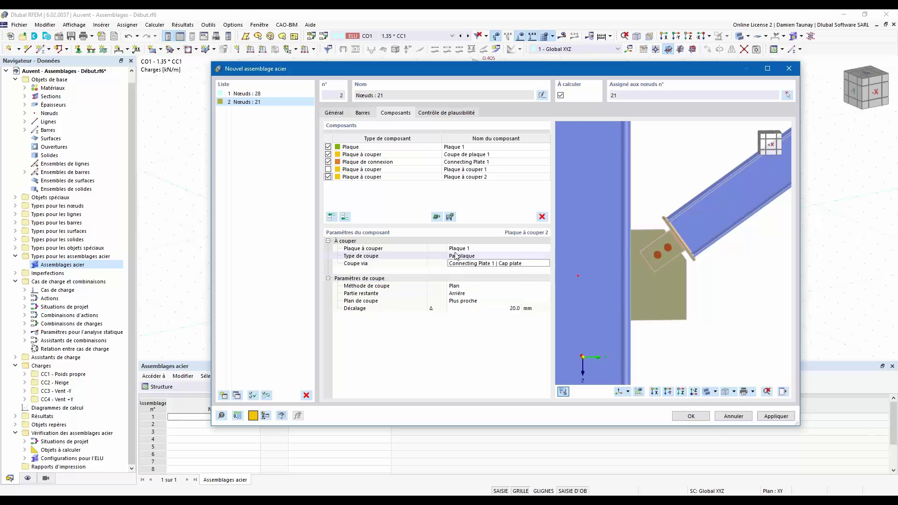
left_click(545, 248)
left_click(510, 255)
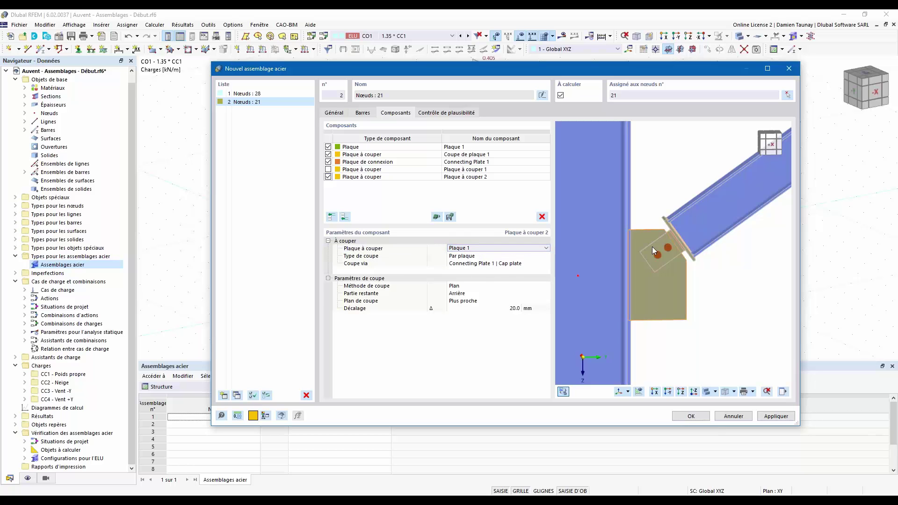
- Examine the available cut types and cutting plates for Plaque à couper 2, keeping Par plaque with the Cap plate
left_click(533, 256)
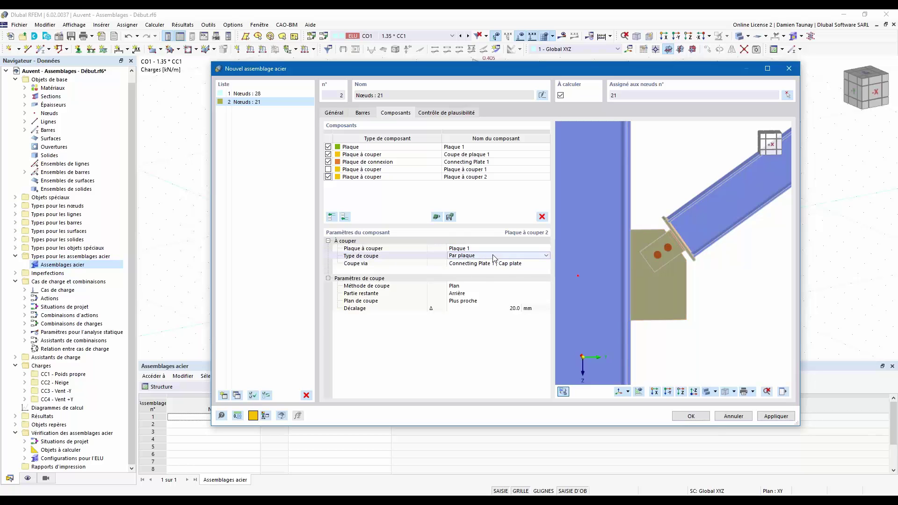
left_click(545, 255)
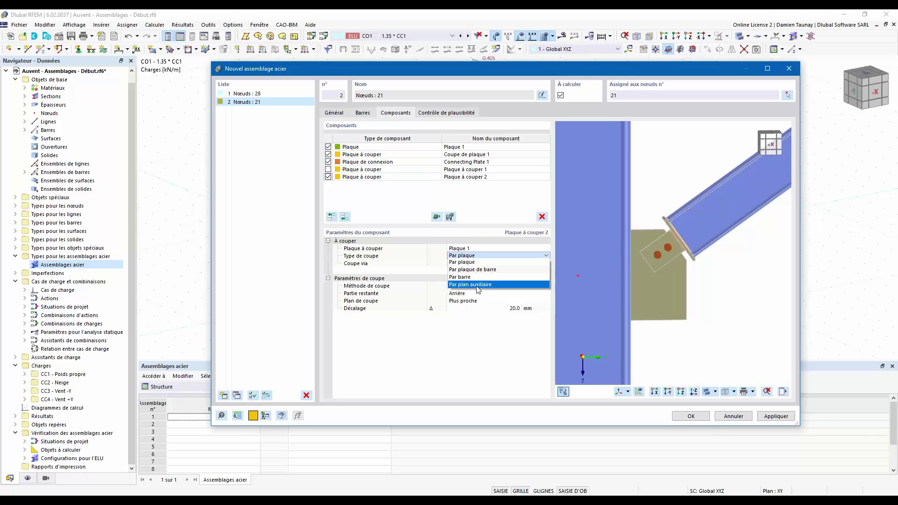
left_click(467, 262)
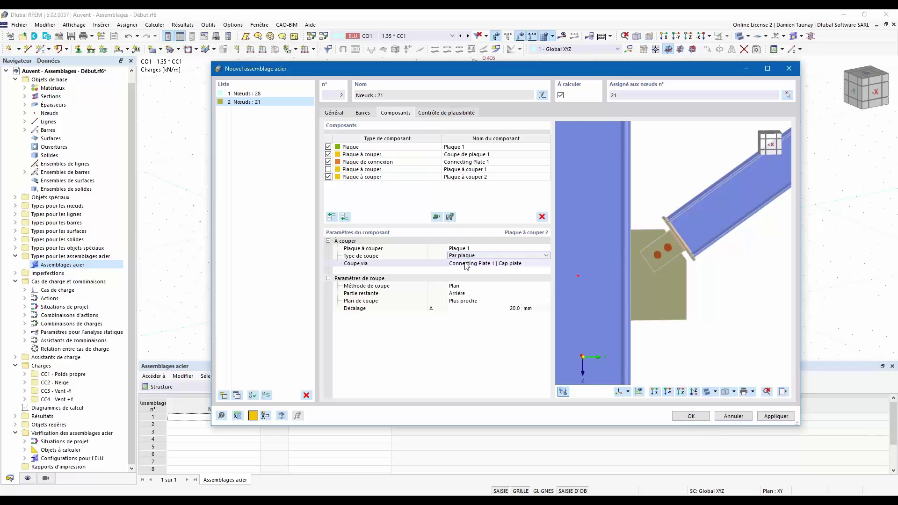
left_click(490, 263)
left_click(546, 262)
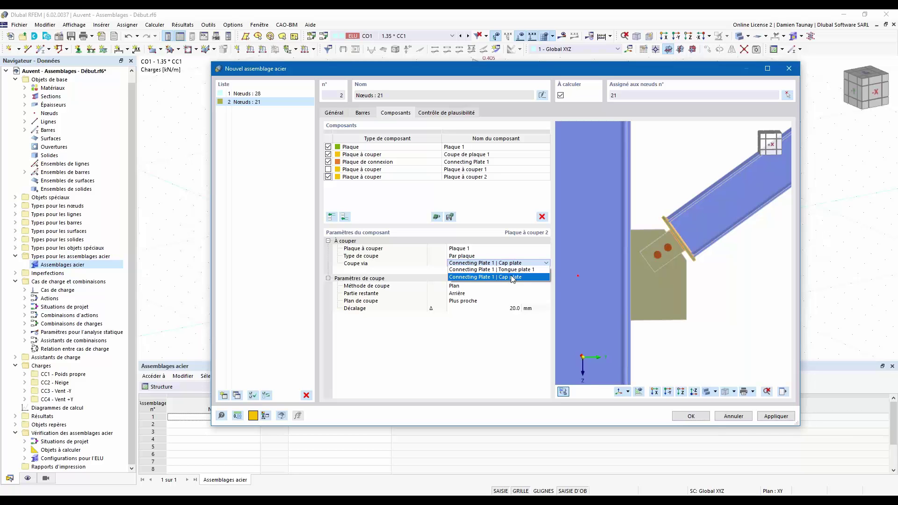
left_click(494, 337)
- Try a Décalage of 0 mm for Plaque à couper 2 and inspect the gusset edge against the cap plate
left_click(509, 309)
type("0")
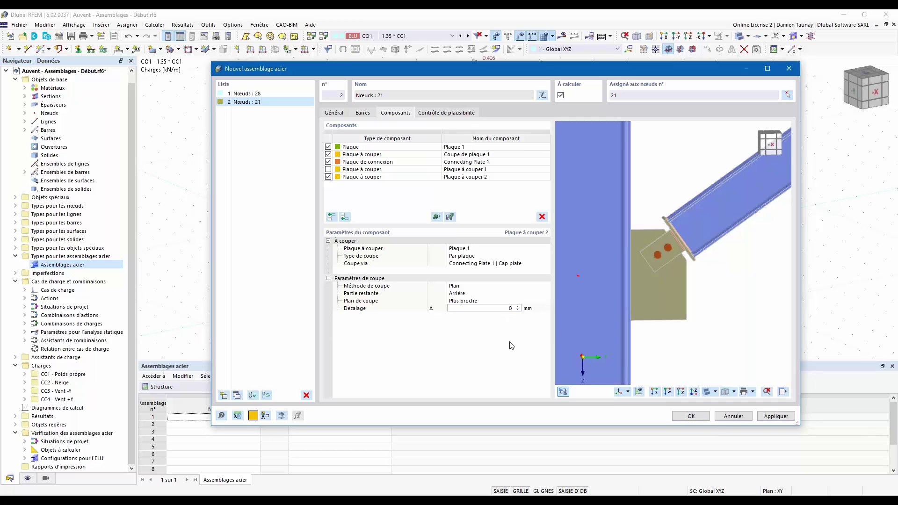
key("Return")
middle_click_drag(631, 289, 375, 272, "ctrl")
middle_click_drag(671, 252, 656, 256, "ctrl")
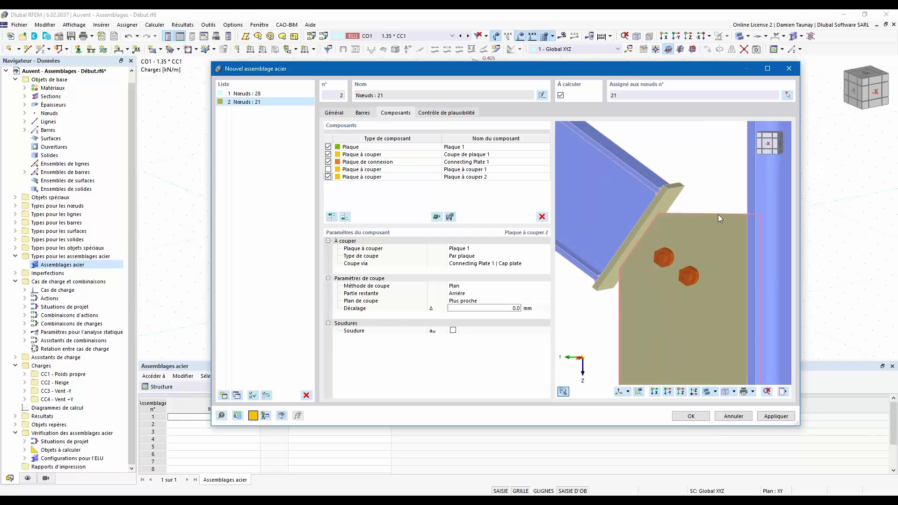
- Set the Décalage of Plaque à couper 2 to 20 mm and inspect the gap between gusset and cap plate
left_click(503, 308)
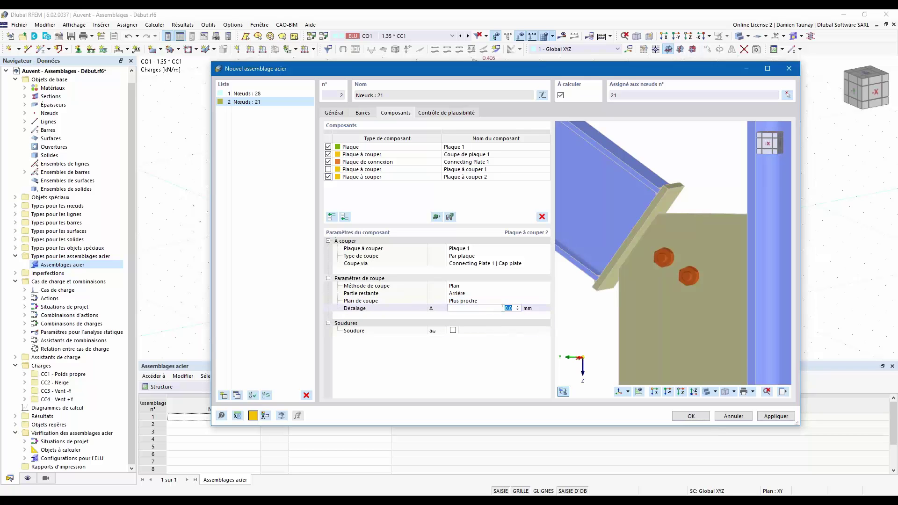
type("20")
key("Return")
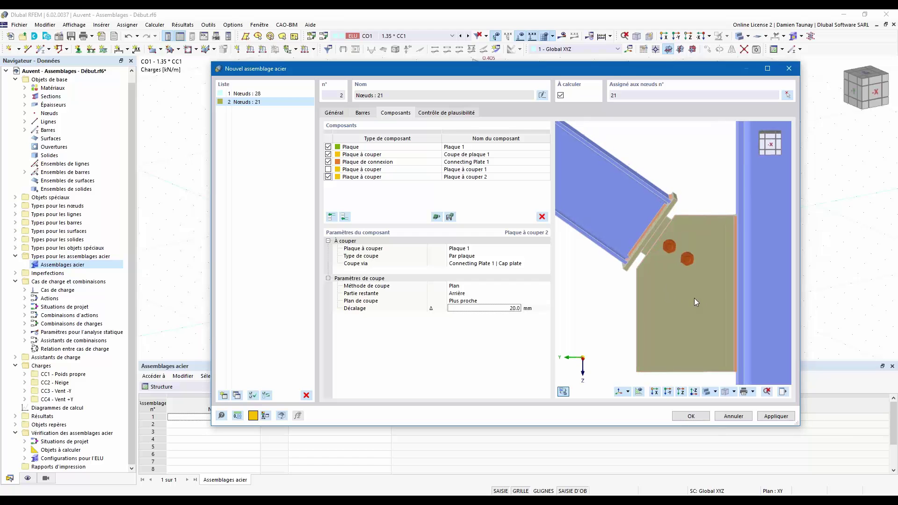
middle_click_drag(665, 209, 643, 235, "ctrl")
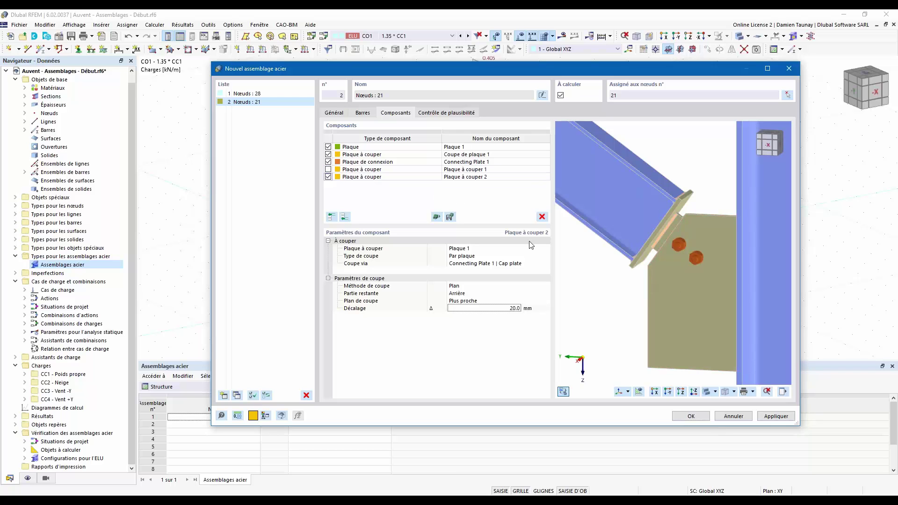
scroll(673, 279, "down", 2)
middle_click_drag(671, 285, 653, 276)
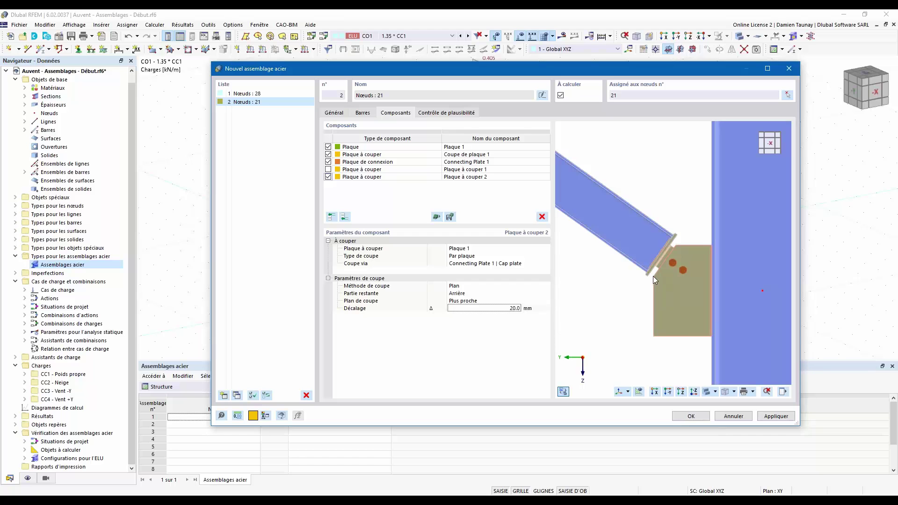
scroll(690, 308, "down", 2)
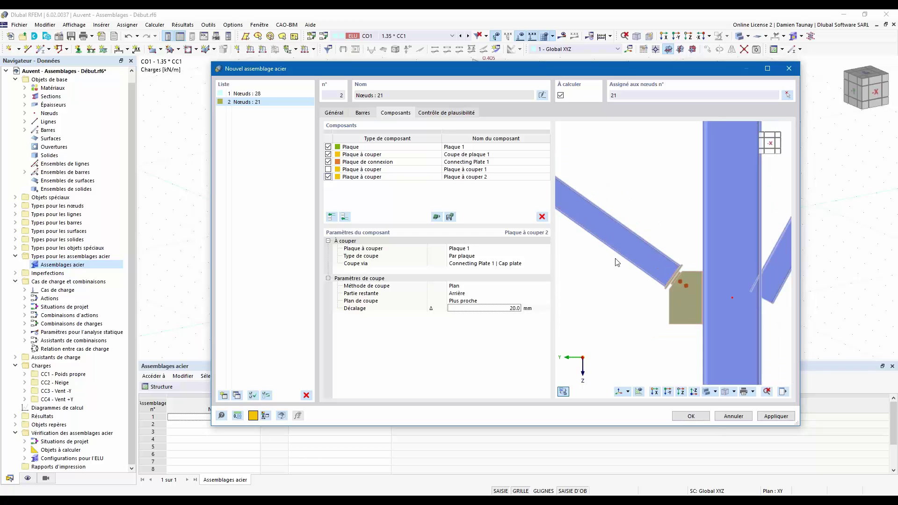
middle_click_drag(615, 266, 616, 244)
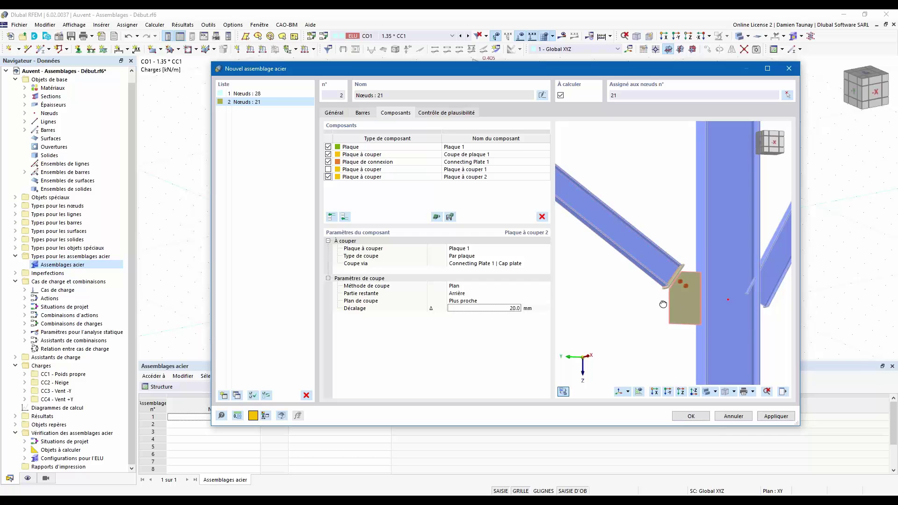
- Activate Plaque à couper 1 and review its plate to cut and cut type, keeping Plaque 1 and Par plaque de barre
left_click(355, 170)
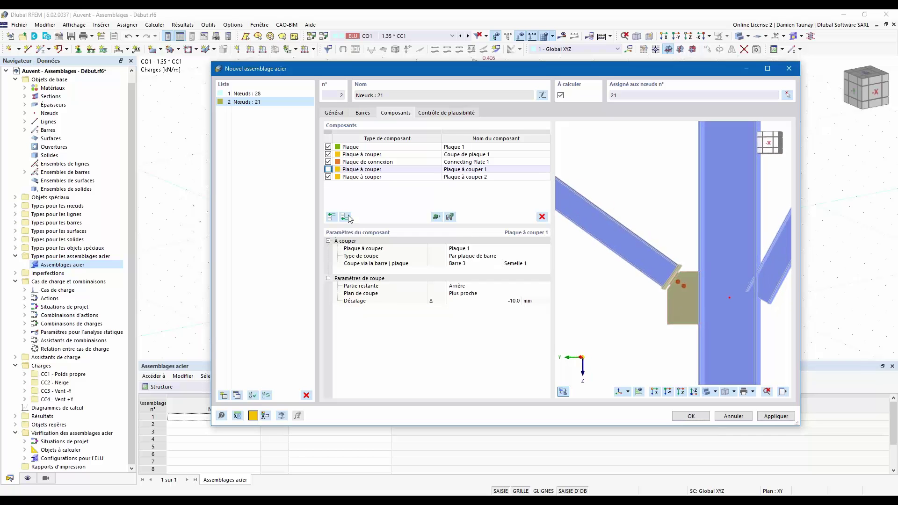
left_click(328, 170)
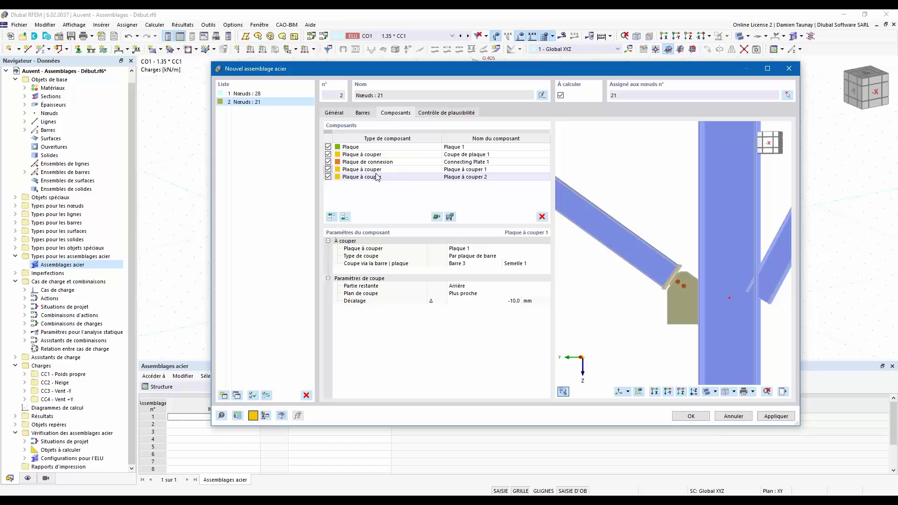
left_click(474, 248)
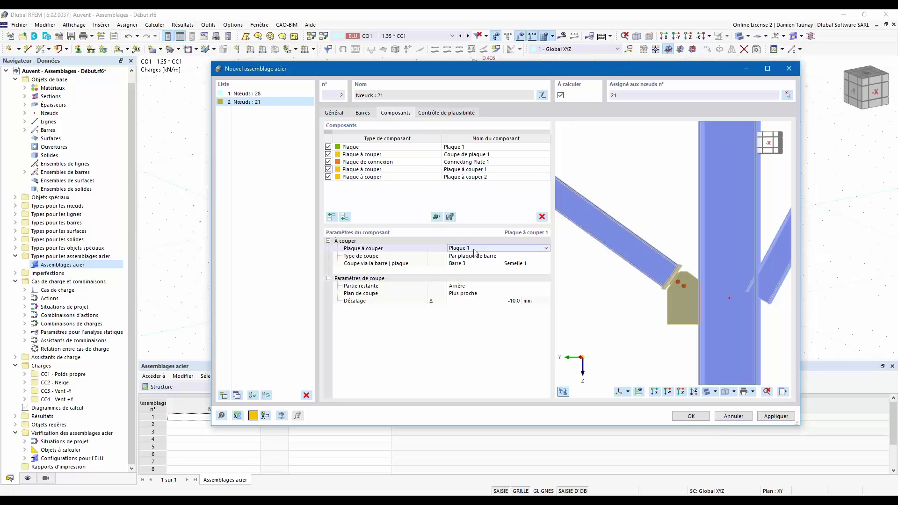
left_click(546, 249)
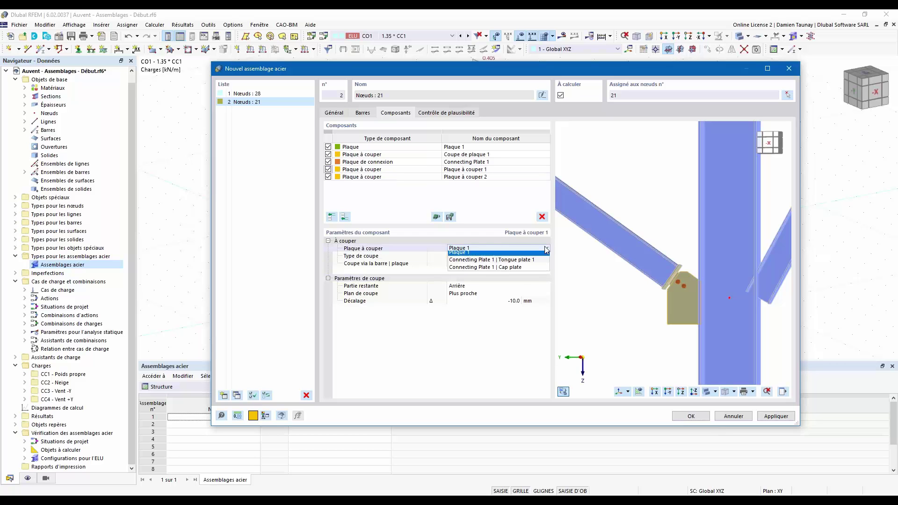
left_click(515, 254)
left_click(504, 256)
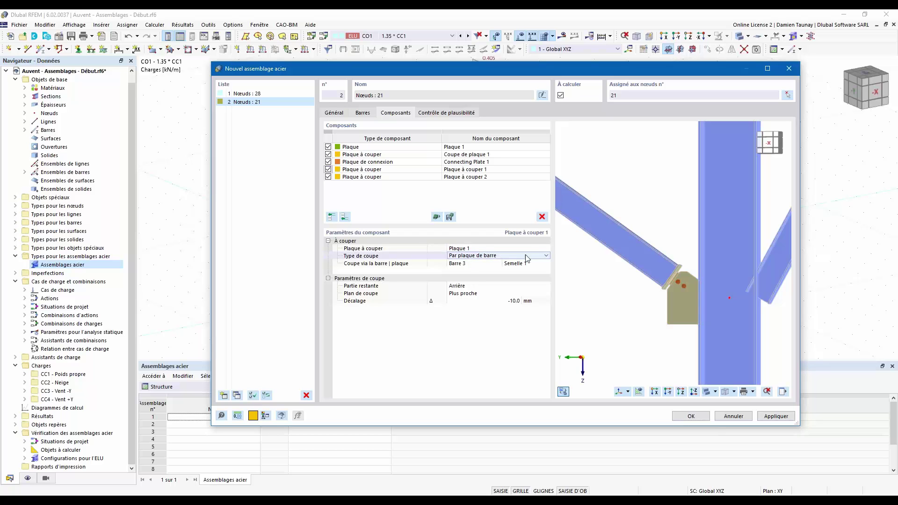
left_click(546, 255)
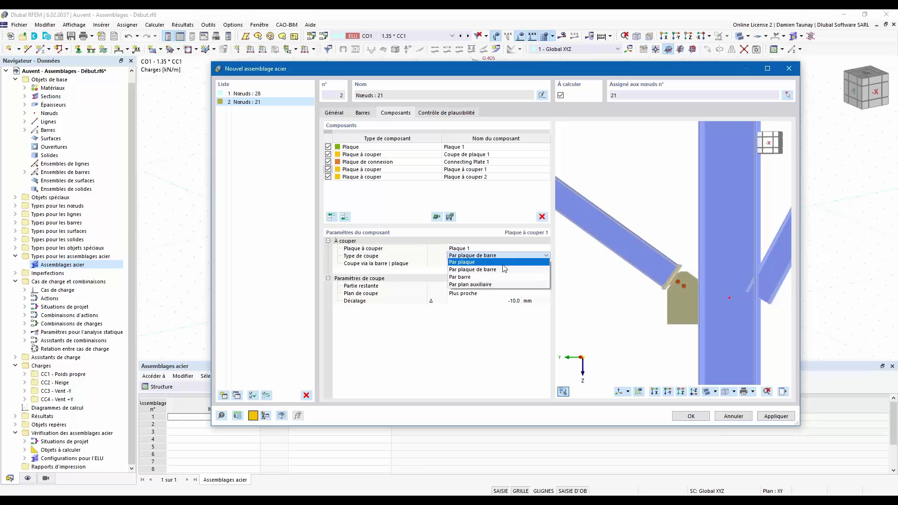
left_click(486, 273)
- Set Plaque à couper 1 to cut the gusset via Semelle 2 of Barre 3
left_click(486, 263)
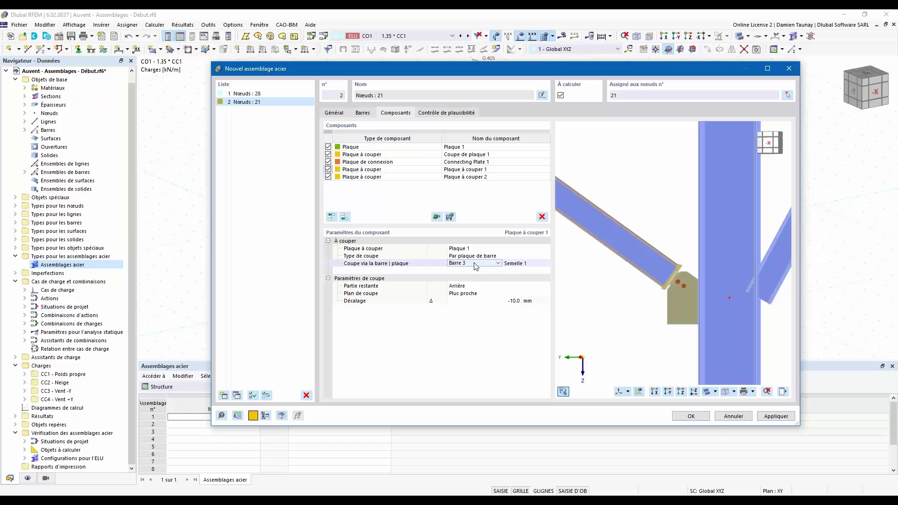
left_click(517, 264)
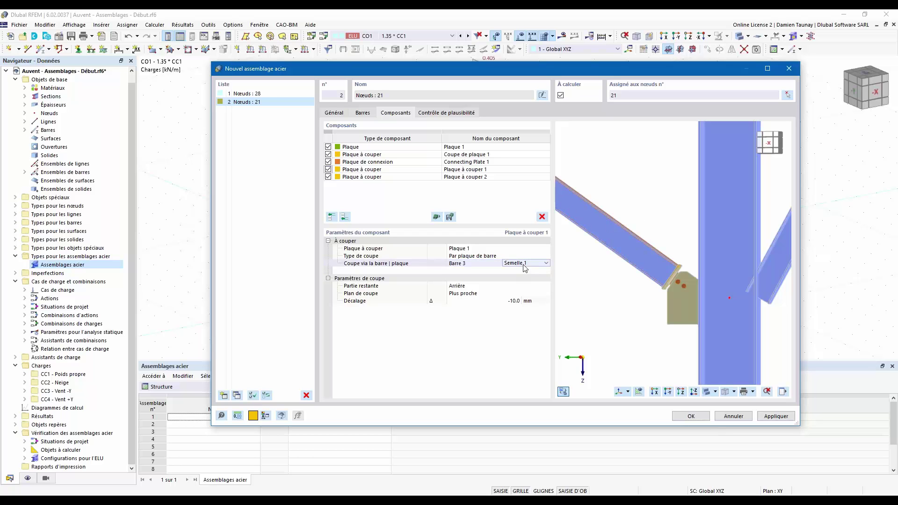
left_click(546, 263)
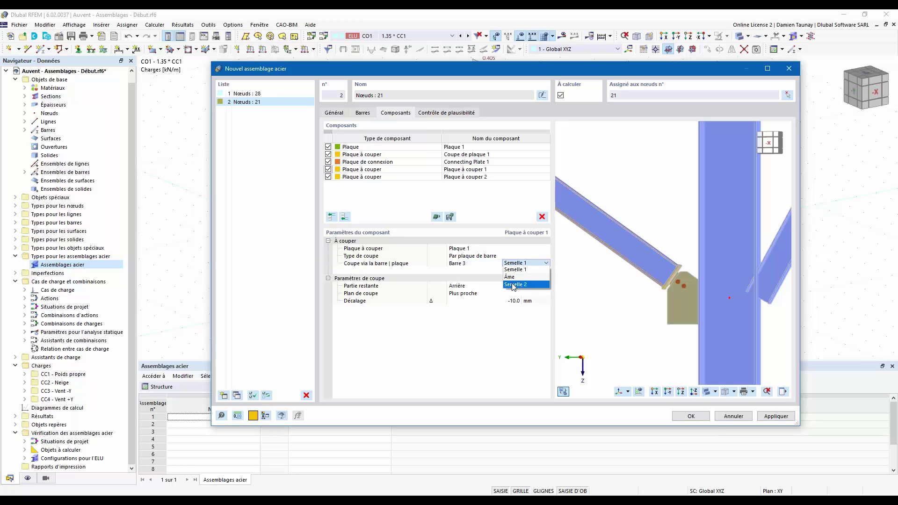
left_click(519, 269)
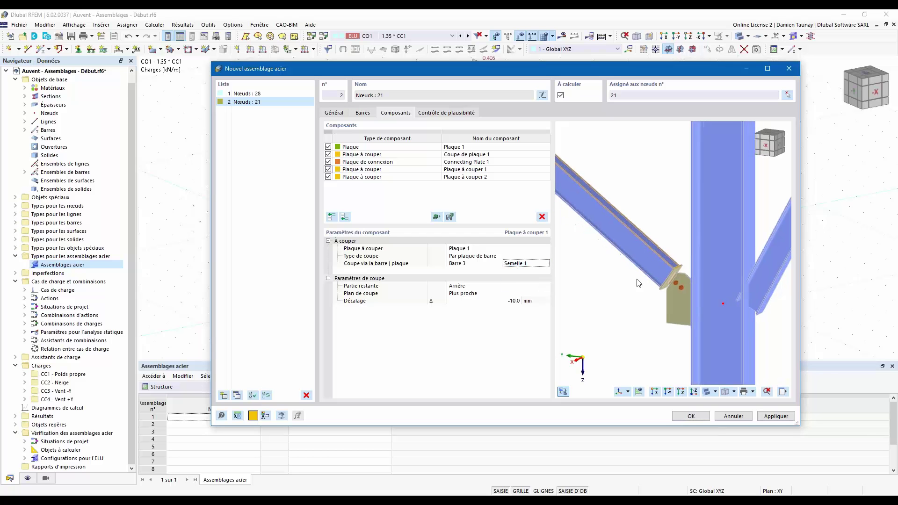
left_click(524, 263)
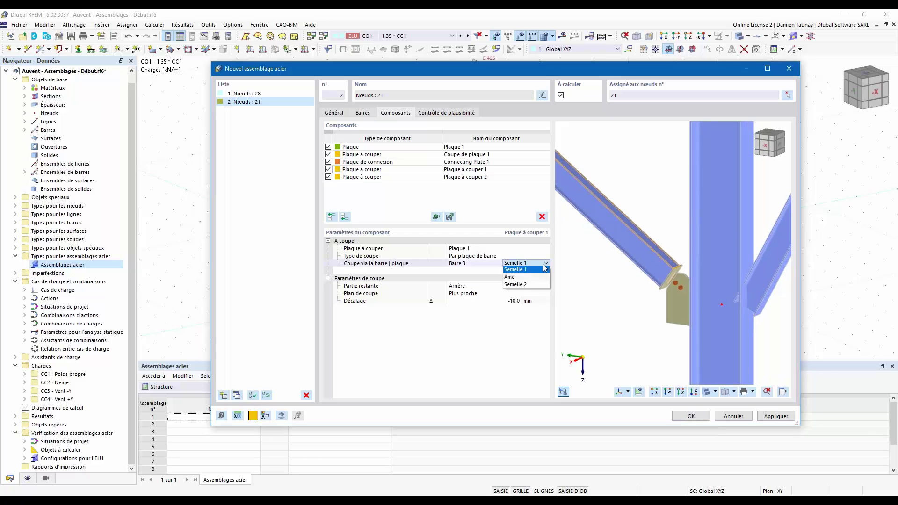
left_click(521, 284)
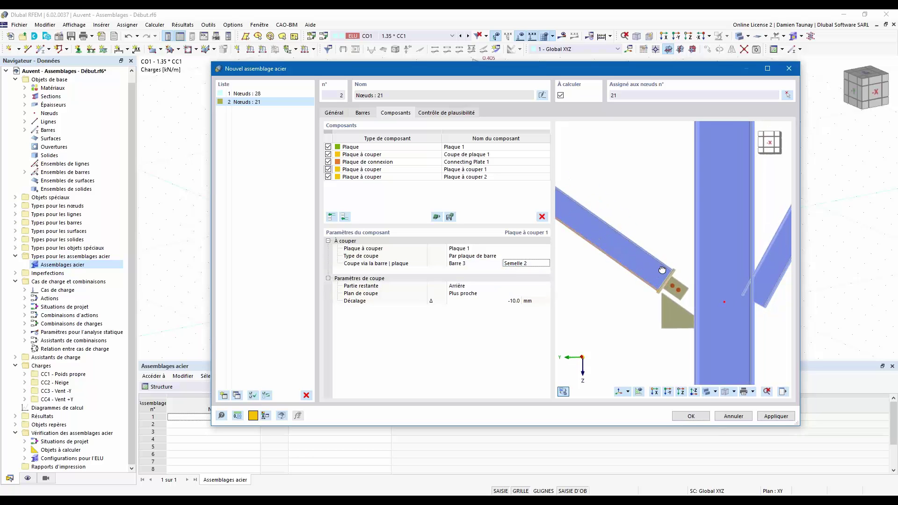
- Set the Partie restante of Plaque à couper 1 to Avant and inspect the trimmed gusset plate
left_click(468, 286)
left_click(545, 285)
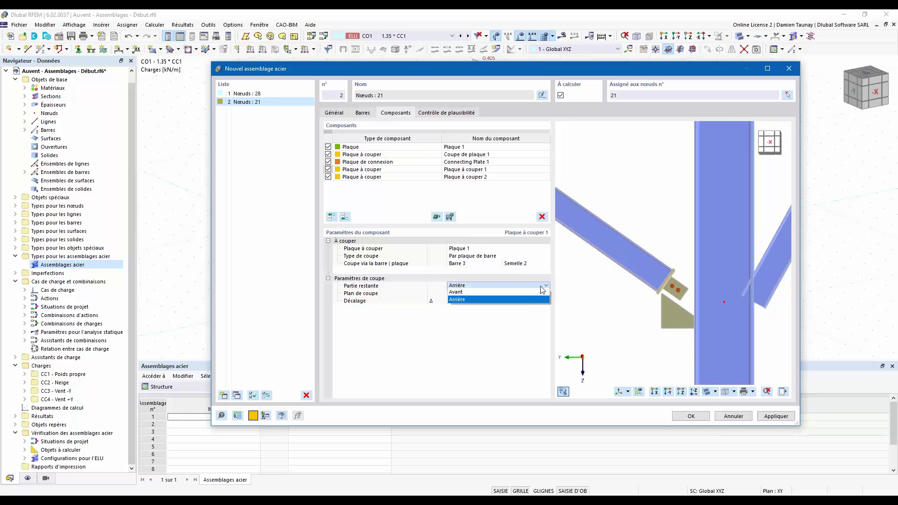
left_click(507, 292)
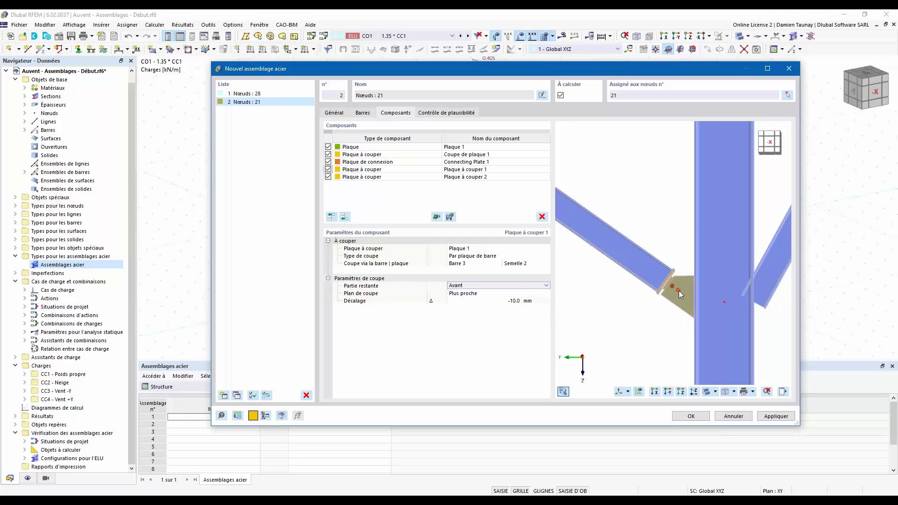
scroll(676, 295, "up", 2)
scroll(669, 306, "down", 4)
scroll(659, 325, "up", 1)
scroll(659, 326, "up", 1)
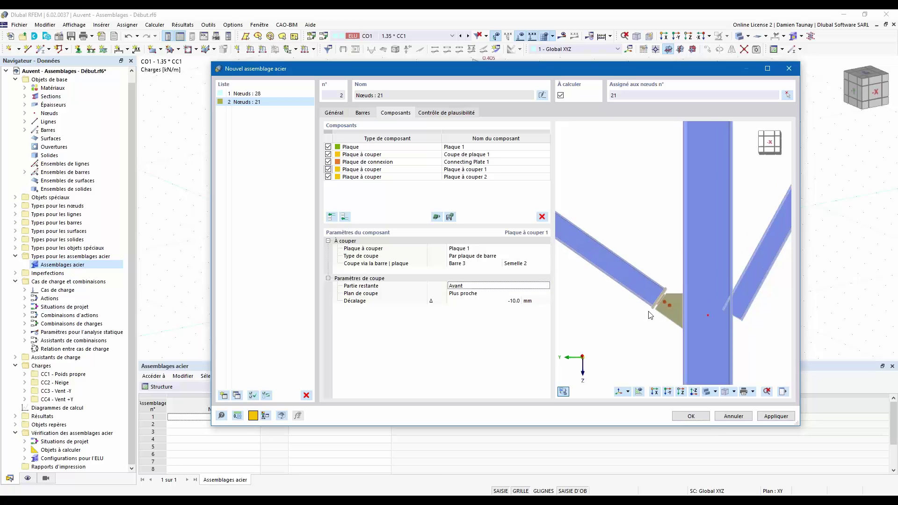
scroll(650, 314, "up", 2)
- Try a Décalage of 0 mm for Plaque à couper 1
left_click(497, 301)
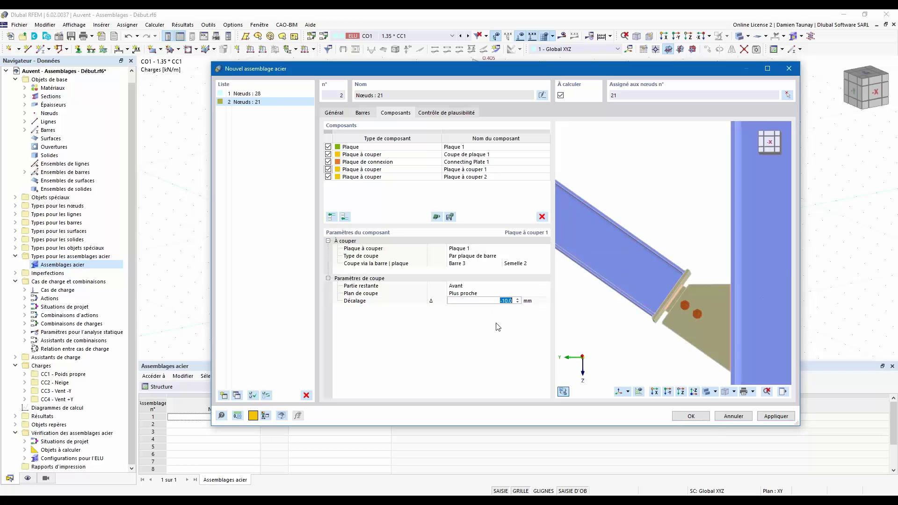
type("0")
key("Return")
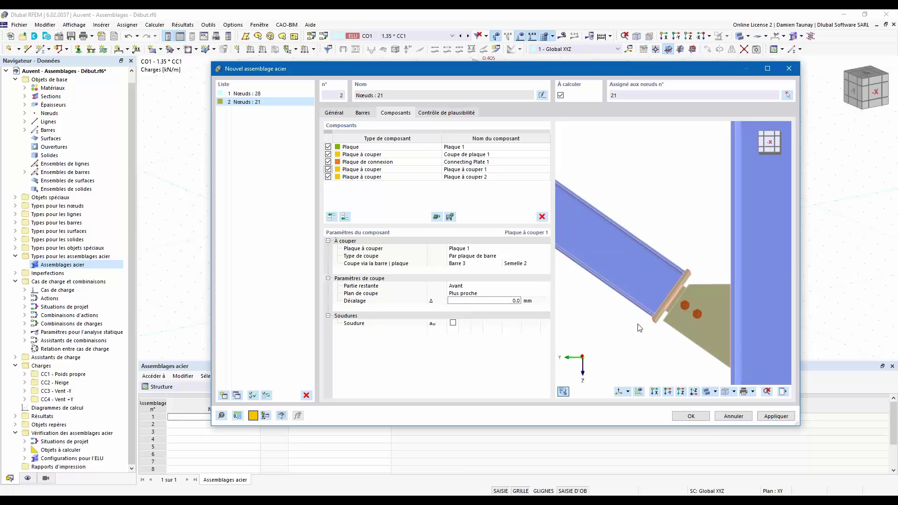
- Set the Décalage of Plaque à couper 1 to -10 mm and inspect the gusset edge beside the brace
type("-10")
key("Return")
middle_click_drag(632, 346, 634, 325, "ctrl")
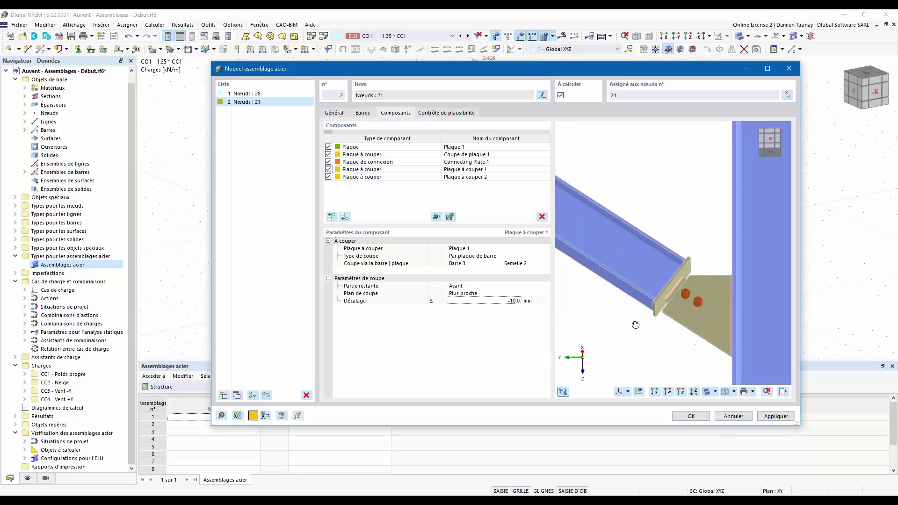
scroll(638, 325, "down", 3)
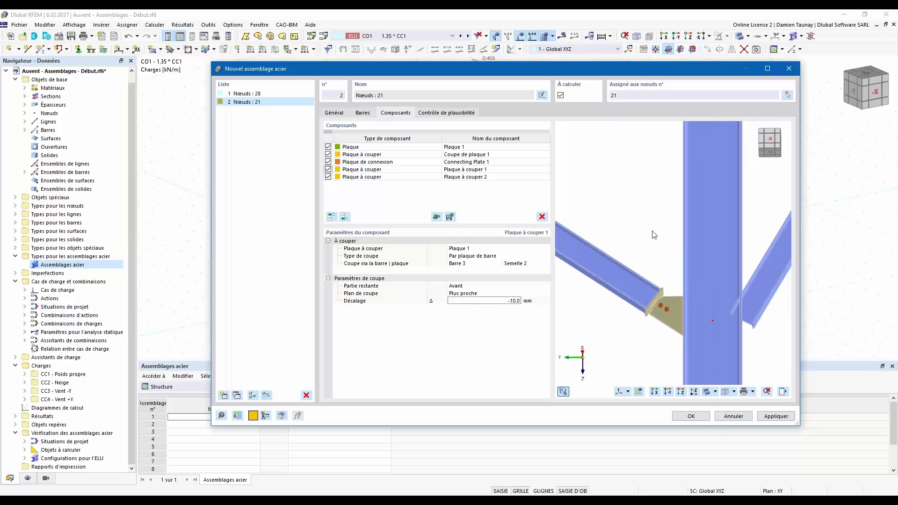
- Copy all five components of the Barre 3 connection to the end of the component list for the opposite brace
middle_click_drag(644, 262, 703, 305, "ctrl")
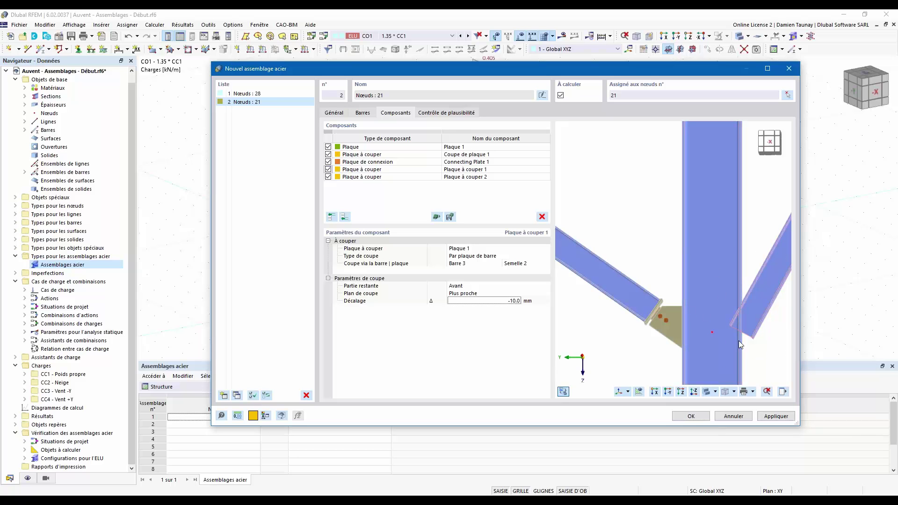
middle_click_drag(705, 328, 656, 298)
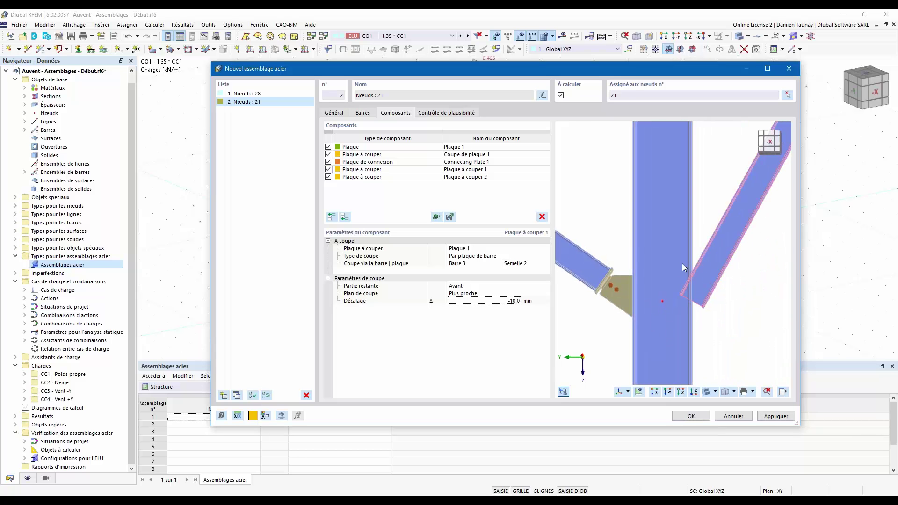
left_click_drag(397, 146, 411, 182)
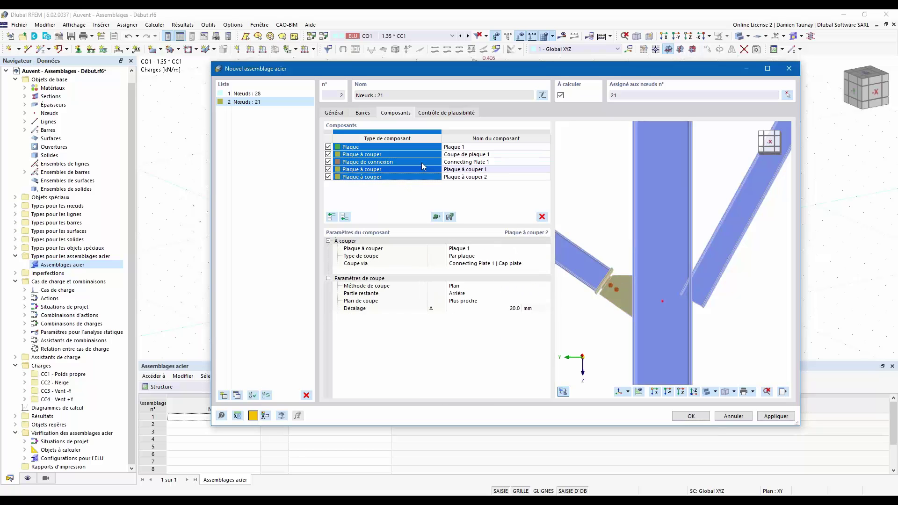
right_click(417, 178)
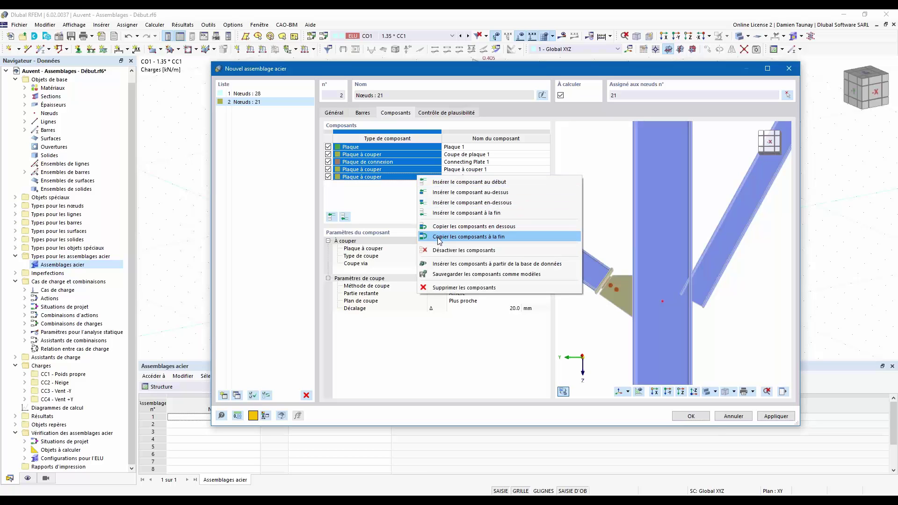
left_click(438, 237)
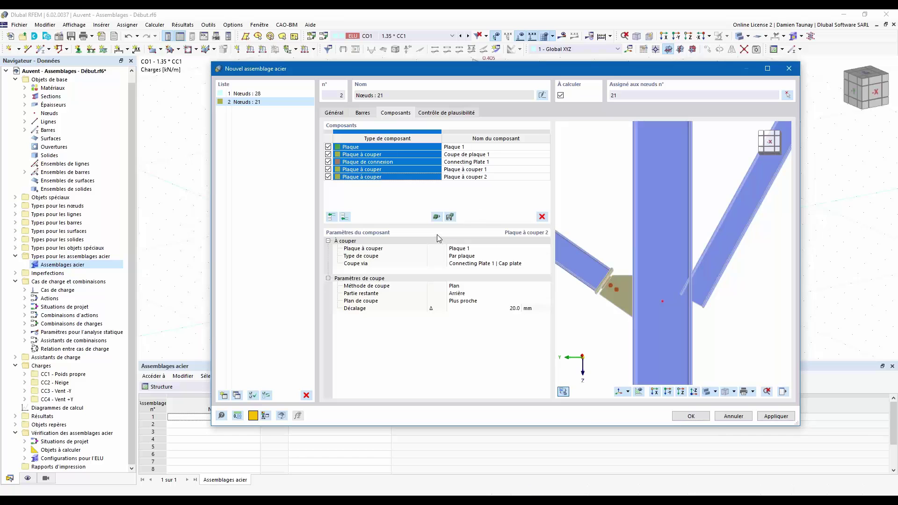
- Deactivate the copied components Plaque à couper 4, Plaque à couper 3, Connecting Plate 2 and Coupe de plaque 2, keeping Plaque 2 active
left_click(494, 185)
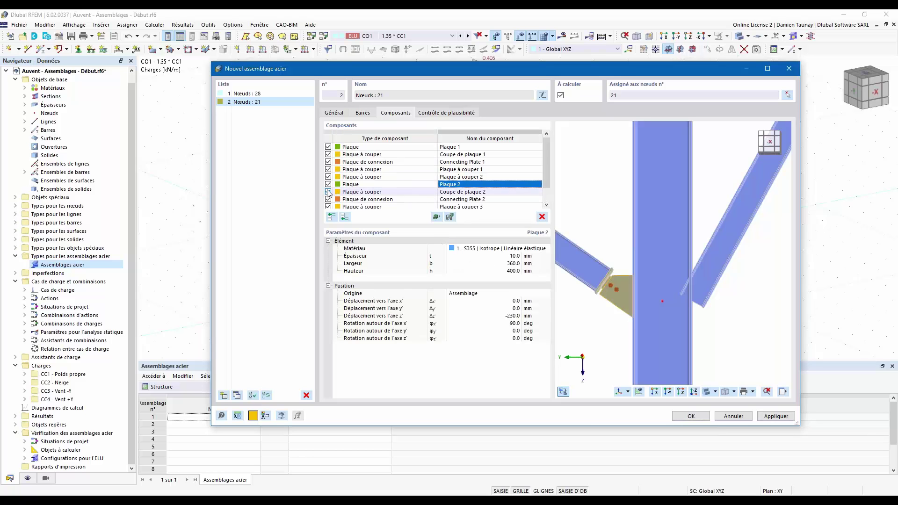
scroll(371, 189, "down", 1)
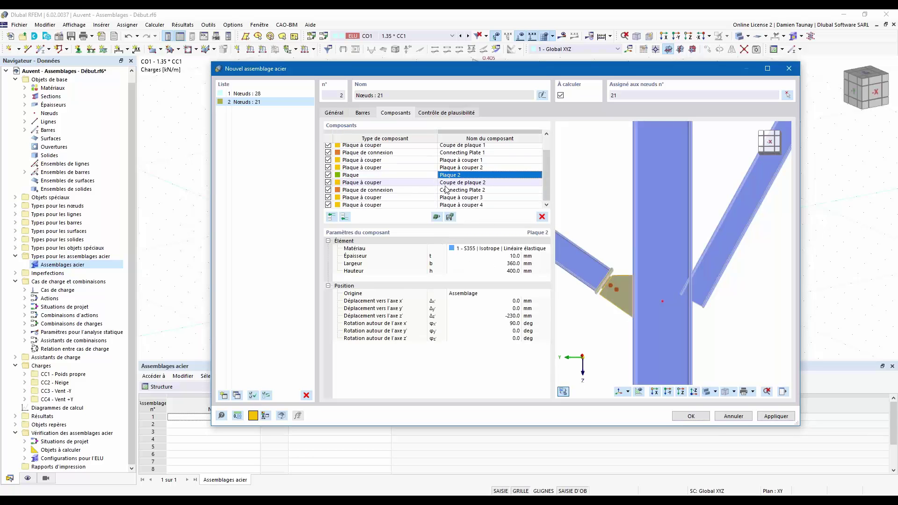
left_click(328, 205)
left_click(328, 197)
left_click(328, 190)
left_click(328, 182)
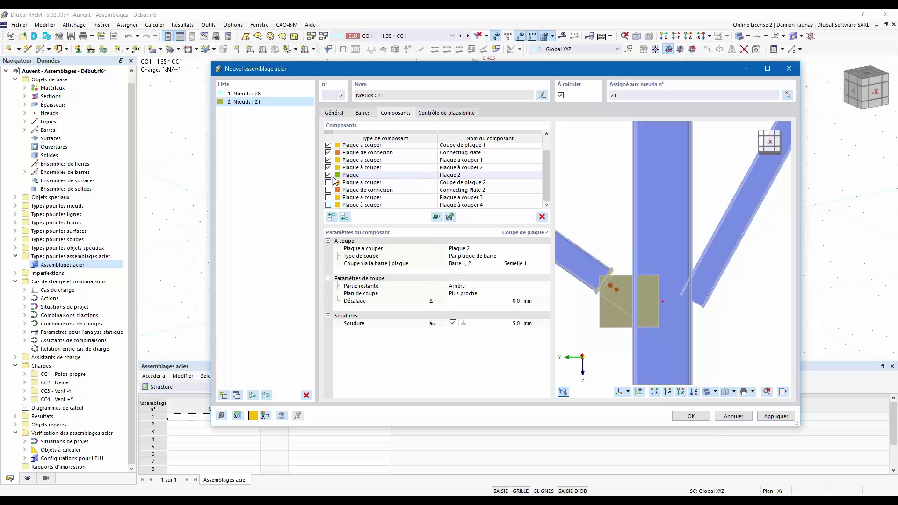
- Set Plaque 2's Déplacement vers l'axe z to 230 mm and its Largeur to 460 mm
left_click(611, 296)
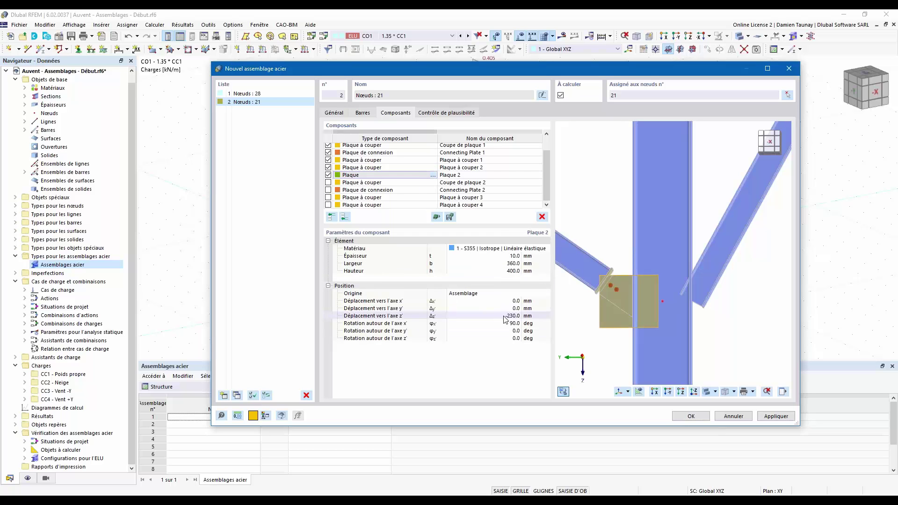
left_click(504, 317)
key("Return")
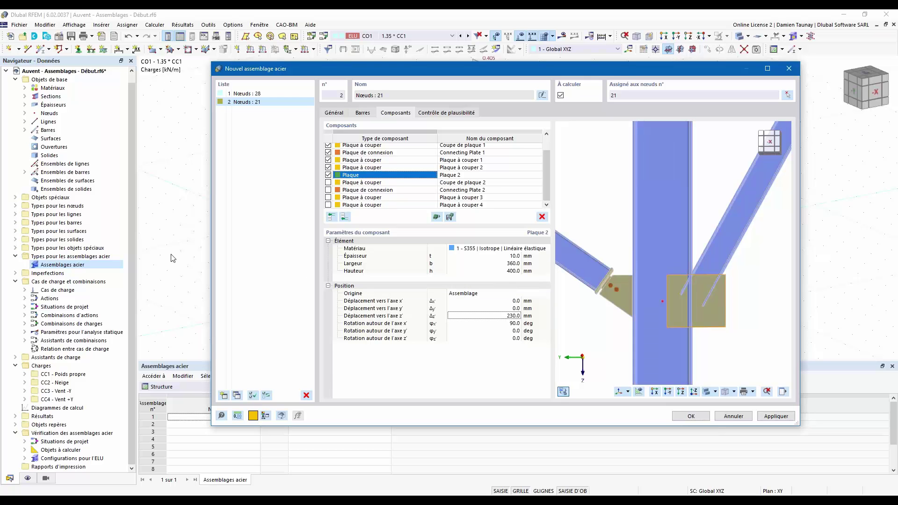
left_click(501, 263)
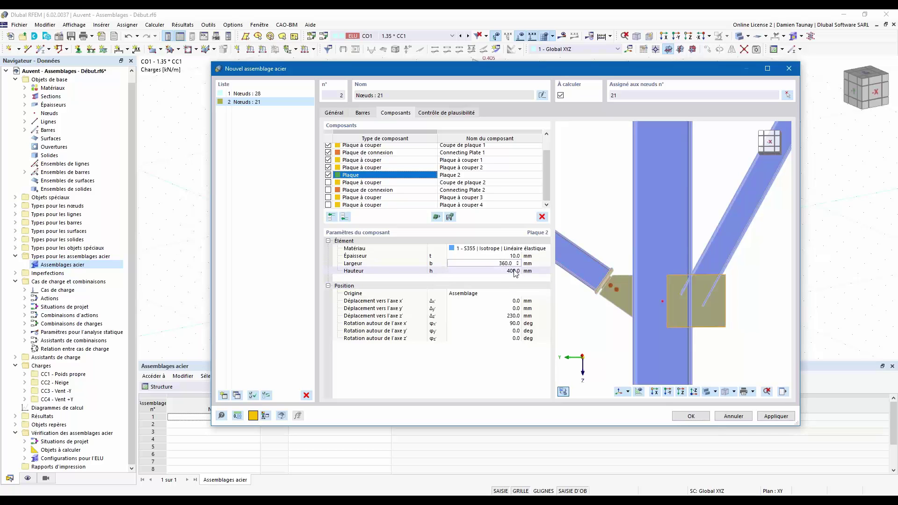
type("4")
key("Return")
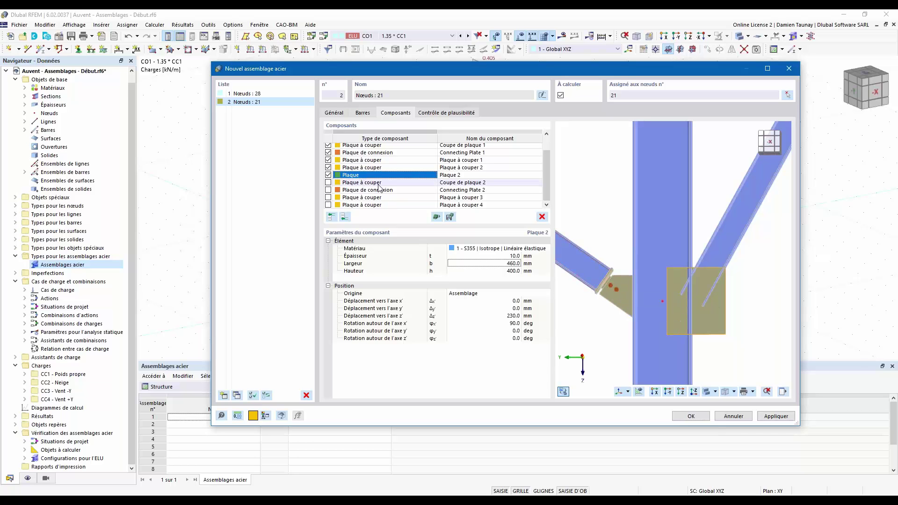
- Activate Coupe de plaque 2 and set it to cut Plaque 2 via Semelle 2 of Barre 1, 2
left_click(328, 183)
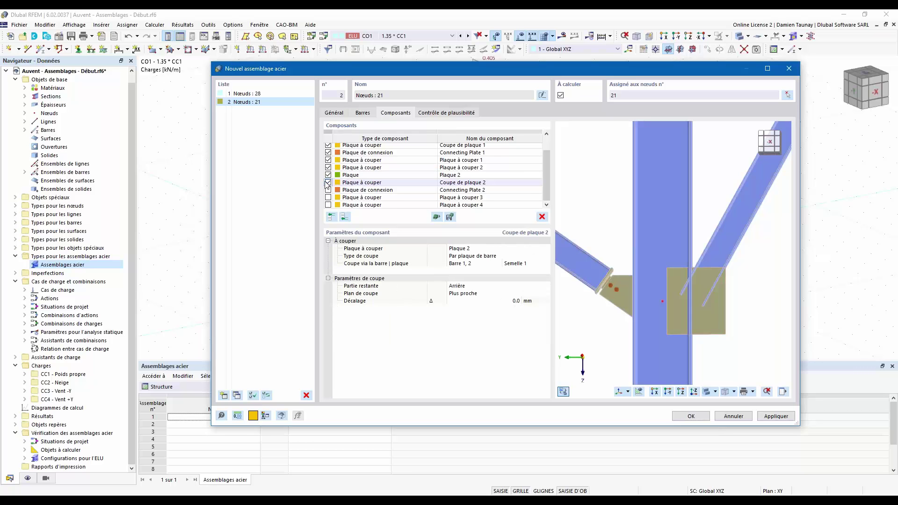
left_click(394, 183)
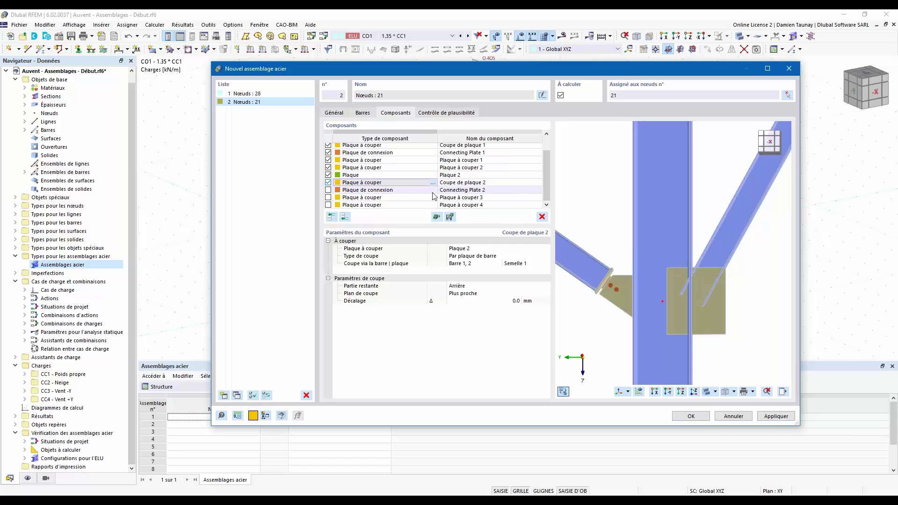
middle_click_drag(731, 325, 693, 342, "ctrl")
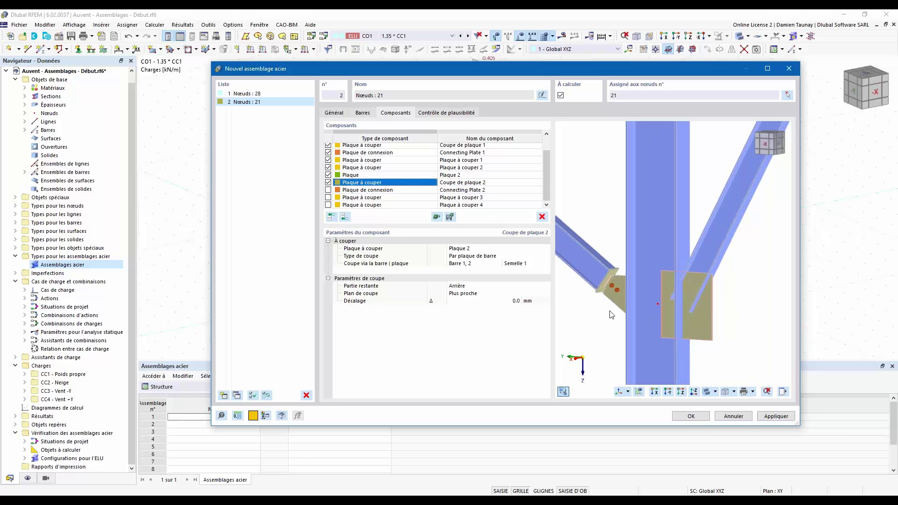
left_click(496, 248)
left_click(512, 256)
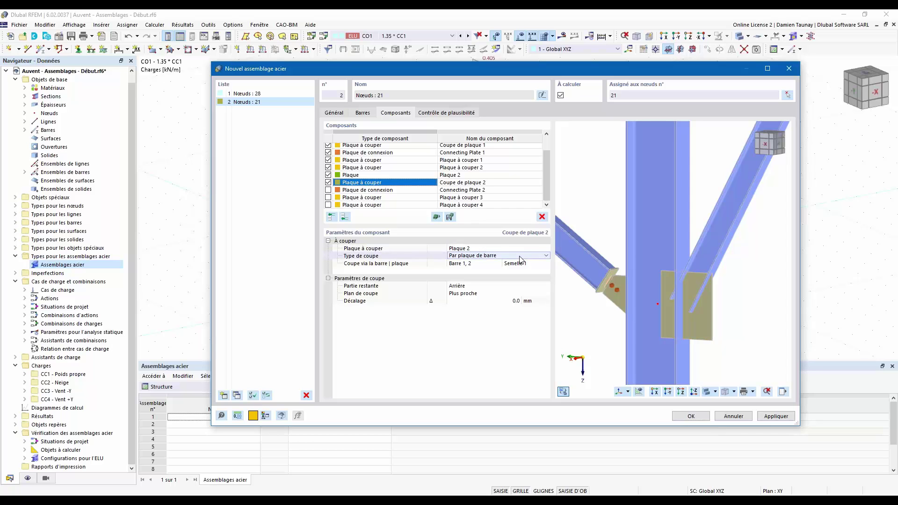
left_click(498, 264)
left_click(518, 263)
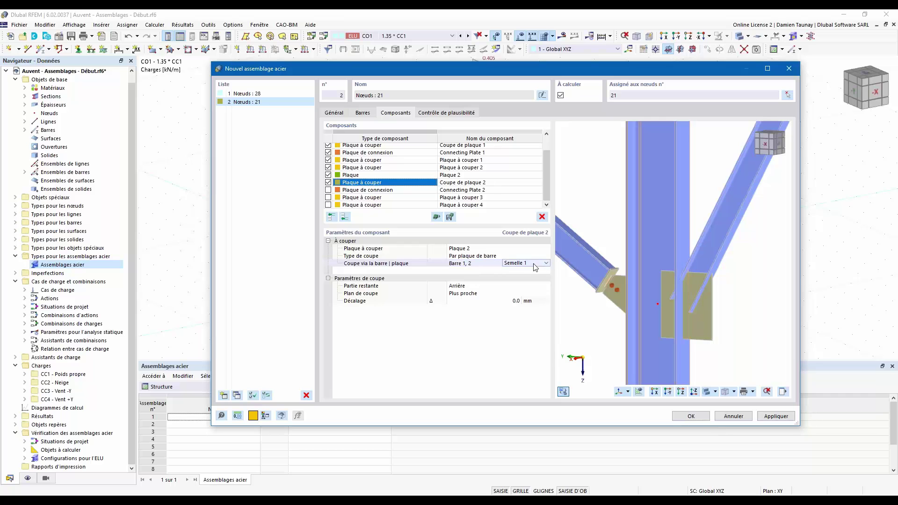
left_click(546, 263)
left_click(522, 285)
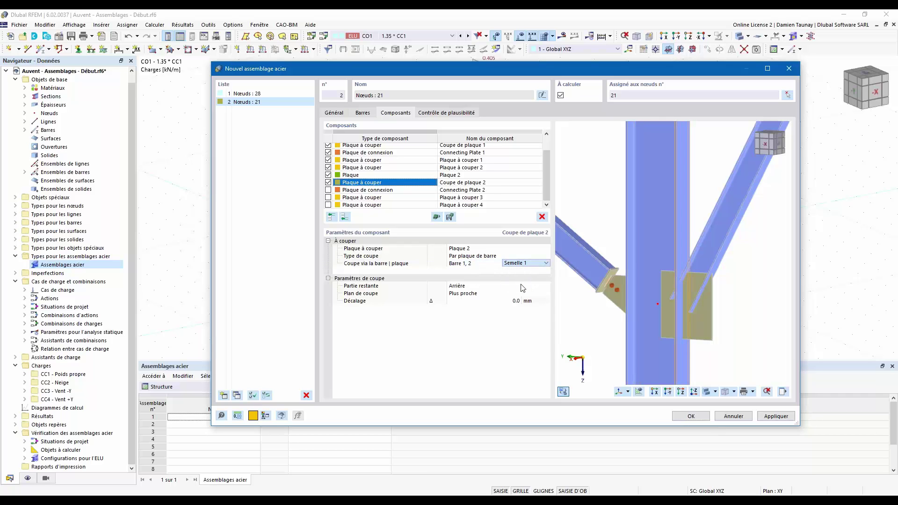
- Set the Partie restante of Coupe de plaque 2 to Avant and inspect the plate against the column flange
left_click(543, 287)
left_click(544, 286)
left_click(457, 294)
middle_click_drag(617, 320, 663, 309, "ctrl")
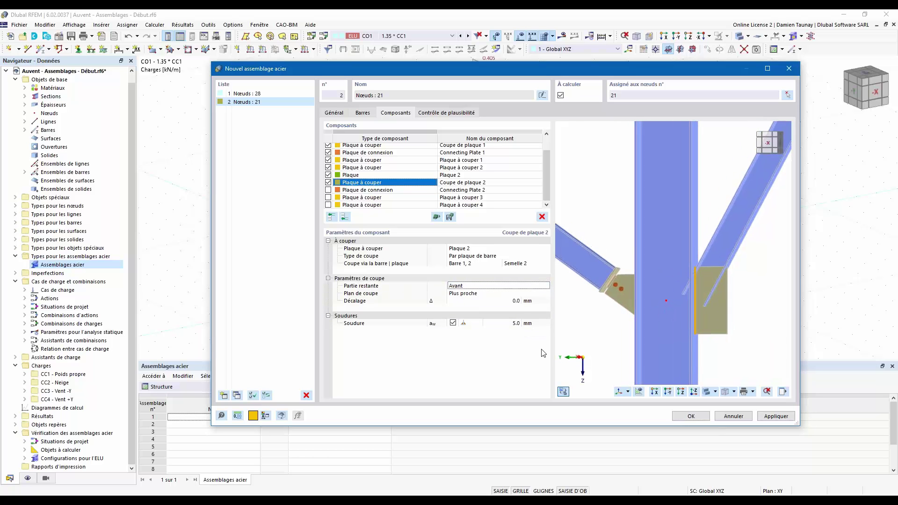
middle_click_drag(732, 329, 671, 330, "ctrl")
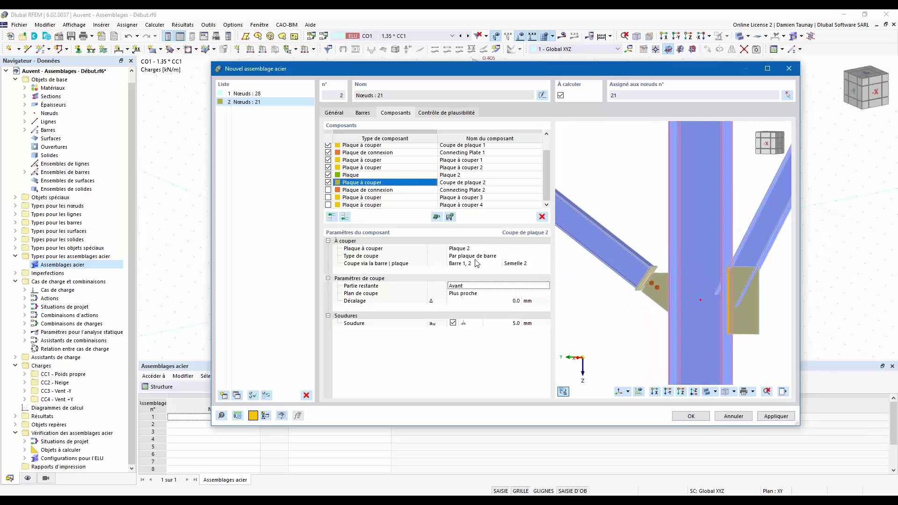
- Activate Connecting Plate 2 and set its Barre connectée to Barre 4
left_click(380, 190)
left_click(328, 190)
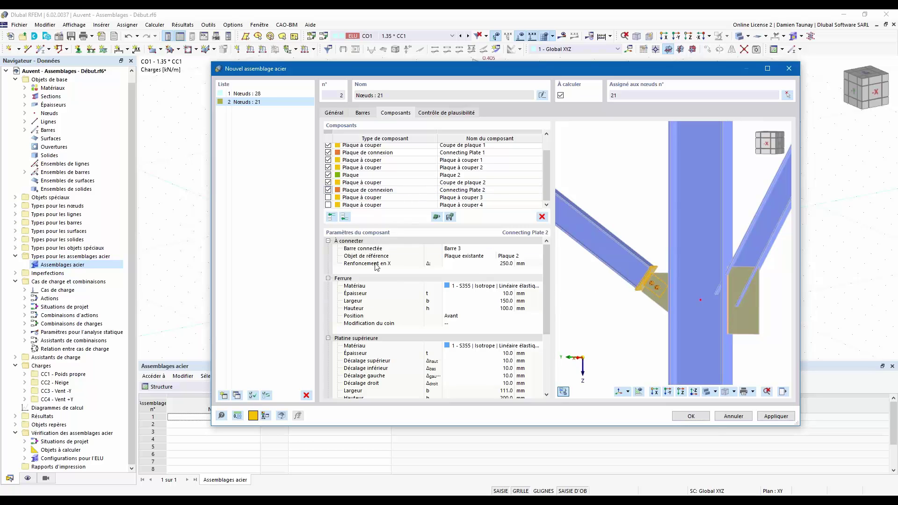
left_click(472, 249)
left_click(534, 249)
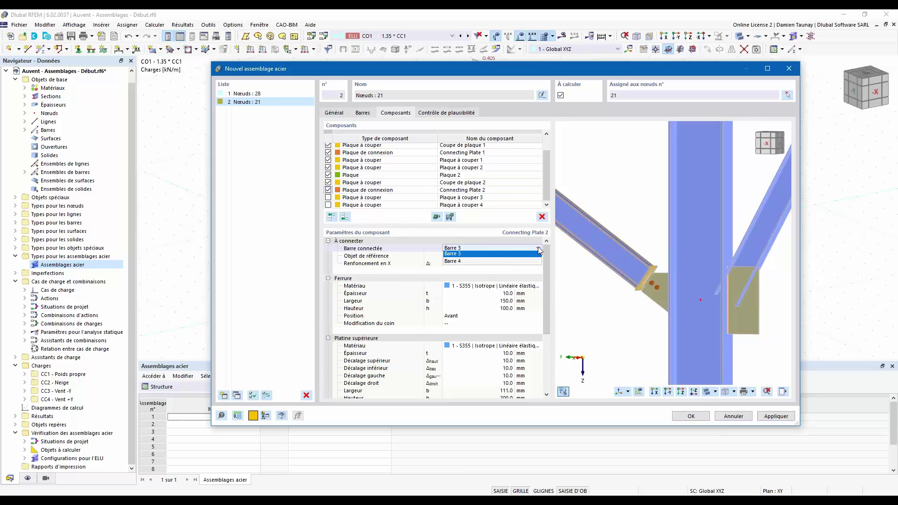
left_click(484, 263)
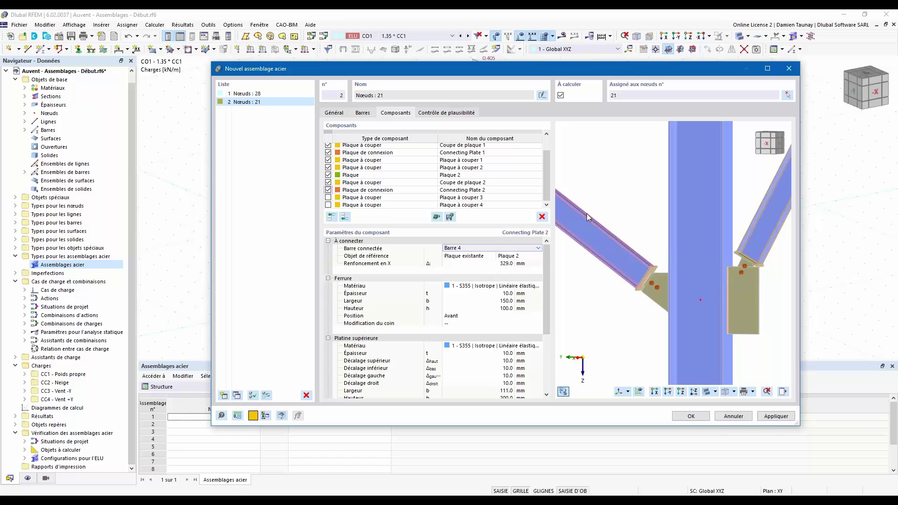
left_click(766, 144)
scroll(612, 255, "down", 3)
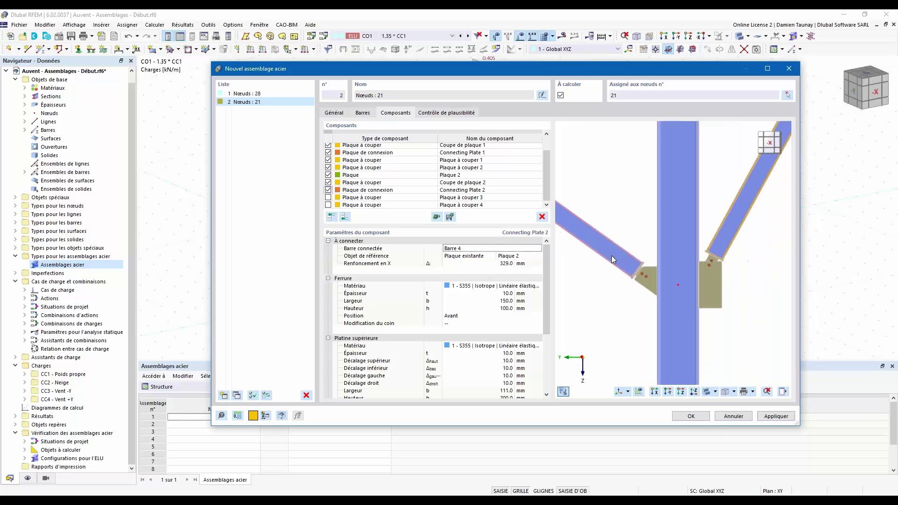
- Set the Renforcement en X of Connecting Plate 2 to 300 mm and review its cap plate, weld and bolt settings
scroll(709, 247, "up", 4)
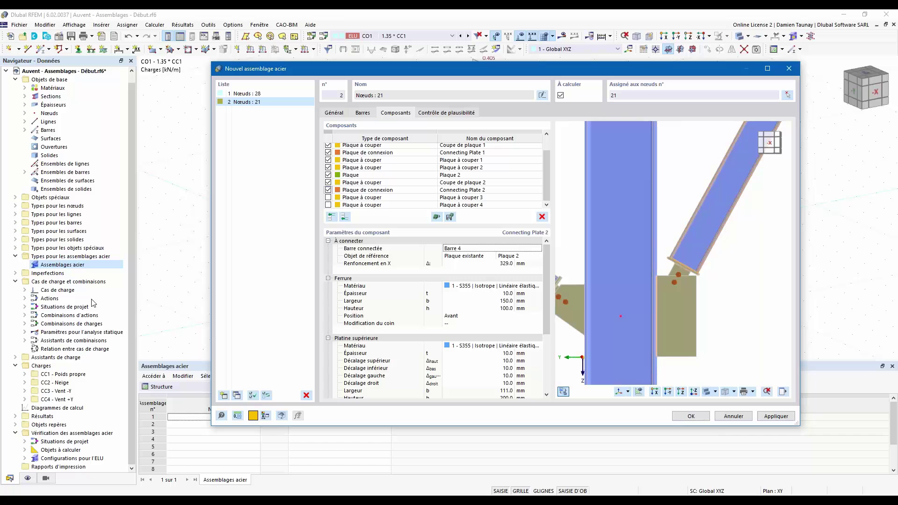
left_click(501, 263)
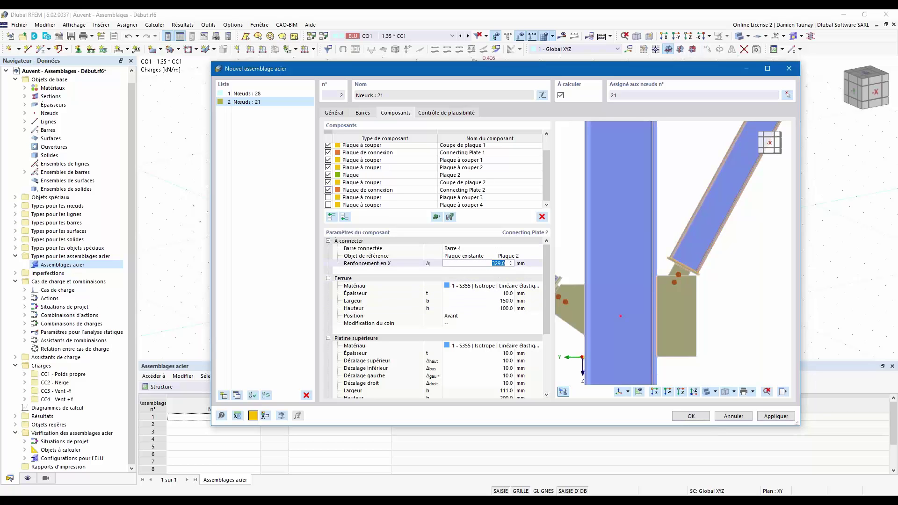
type("300")
key("Return")
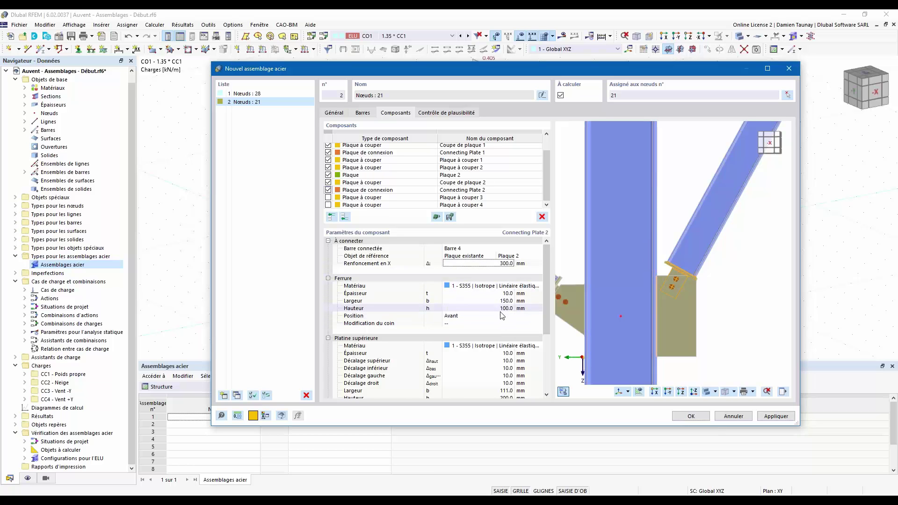
scroll(502, 315, "down", 1)
scroll(501, 317, "down", 3)
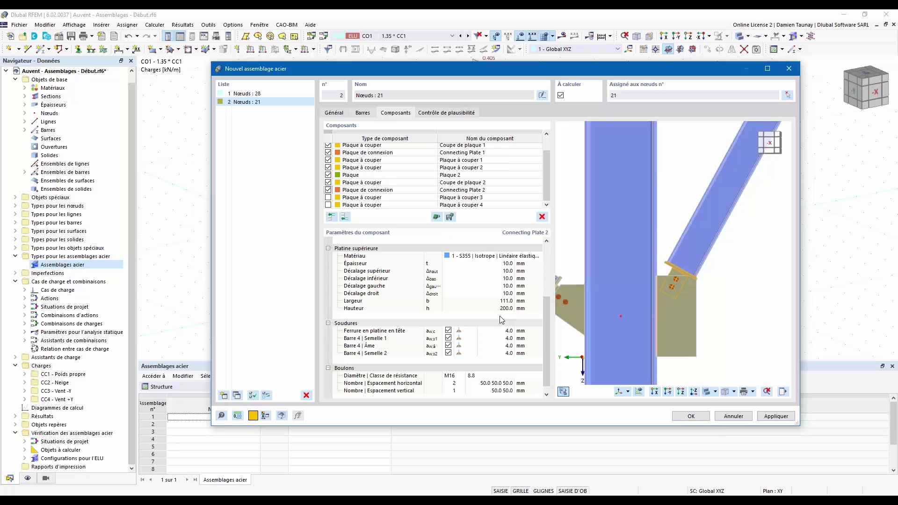
- Set the horizontal bolt spacing of Connecting Plate 2 to 40, 50 and 60 mm and review both gussets
left_click(482, 380)
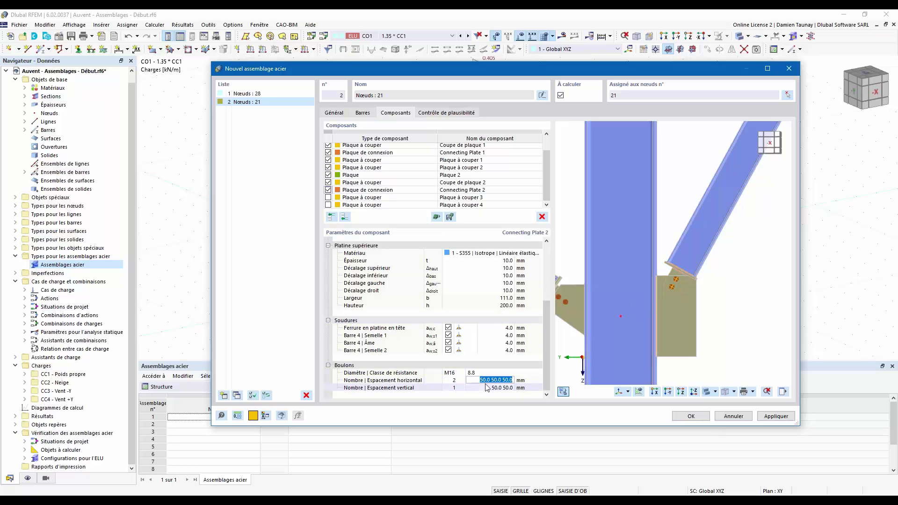
type("40 50")
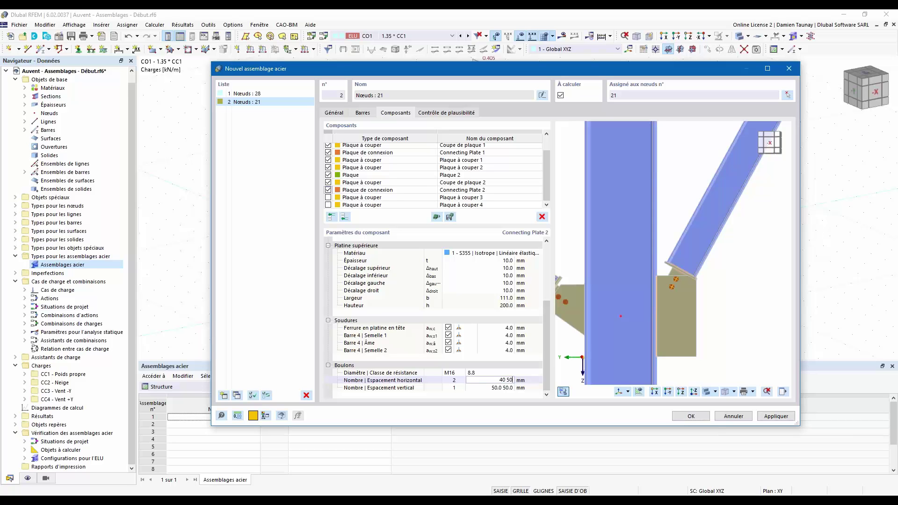
type("60")
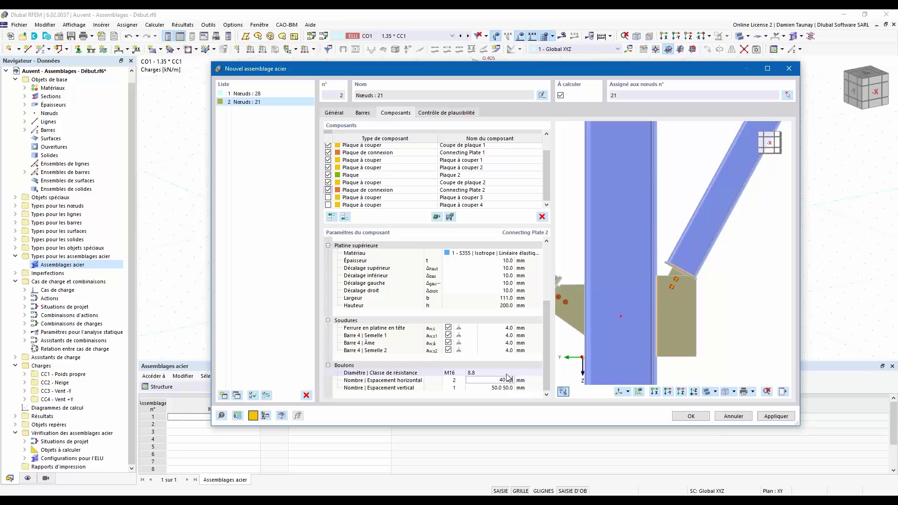
key("Tab")
middle_click_drag(691, 299, 369, 321, "ctrl")
middle_click_drag(634, 309, 687, 327, "ctrl")
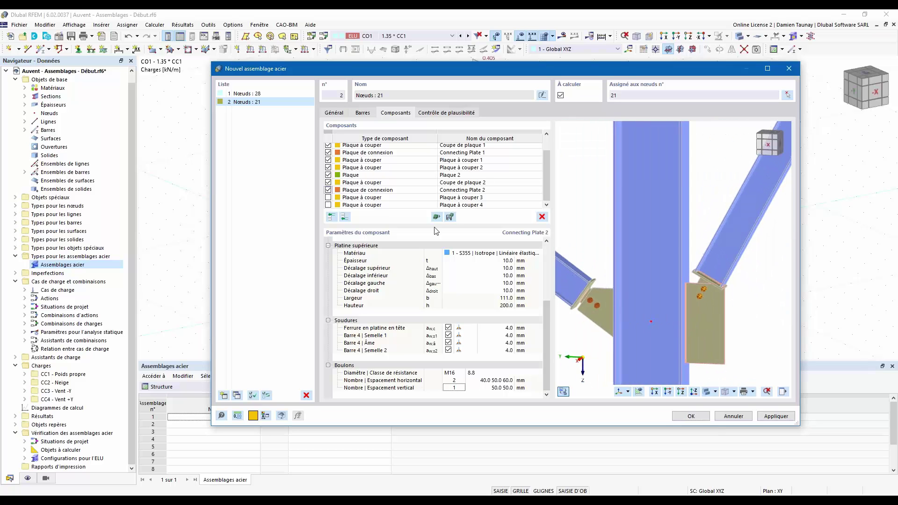
- Activate Plaque à couper 3 and check which plate it cuts and its Type de coupe
left_click(327, 197)
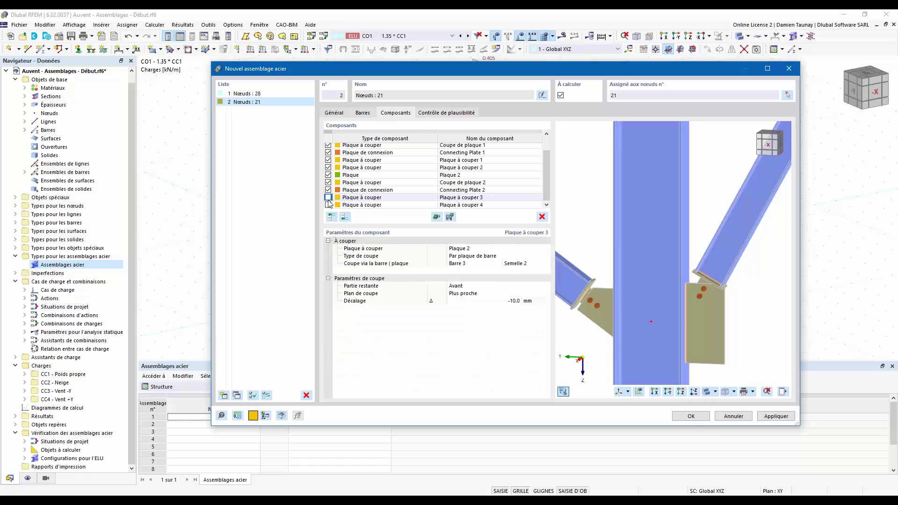
middle_click_drag(671, 320, 646, 269)
middle_click_drag(611, 303, 638, 293, "ctrl")
left_click(513, 249)
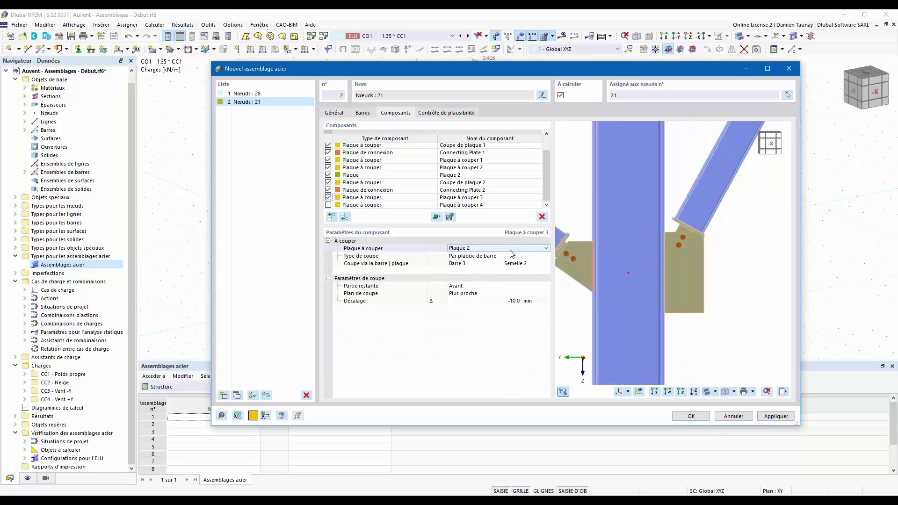
left_click(503, 256)
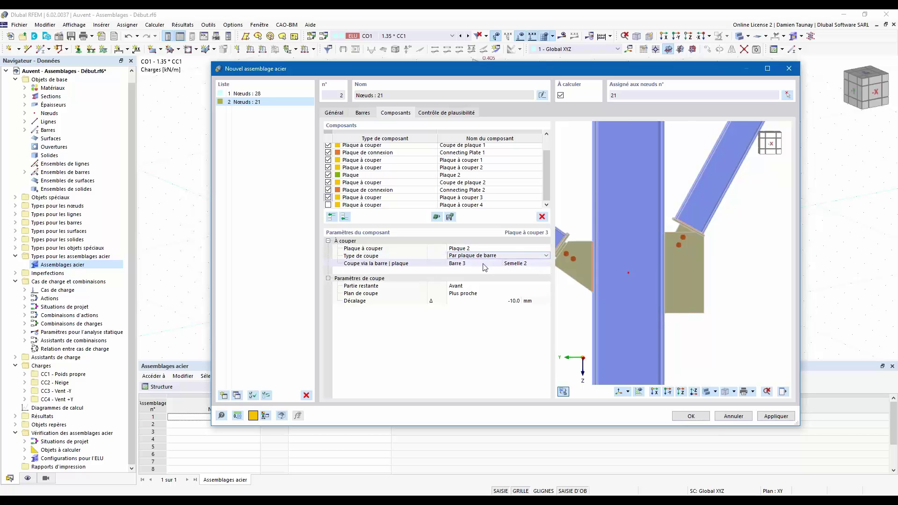
- Set Plaque à couper 3 to cut Plaque 2 via Semelle 2 of Barre 4
left_click(483, 264)
left_click(497, 263)
left_click(471, 282)
left_click(497, 263)
left_click(472, 286)
left_click(519, 263)
left_click(546, 264)
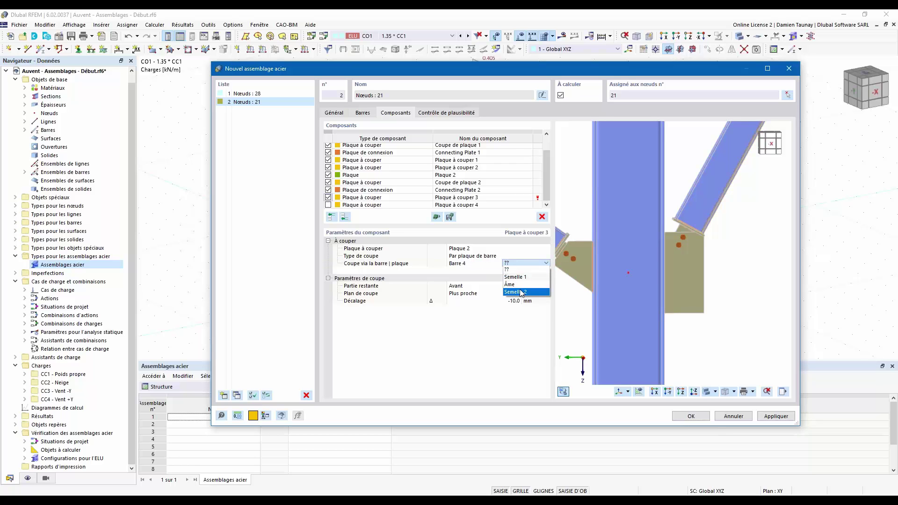
left_click(521, 293)
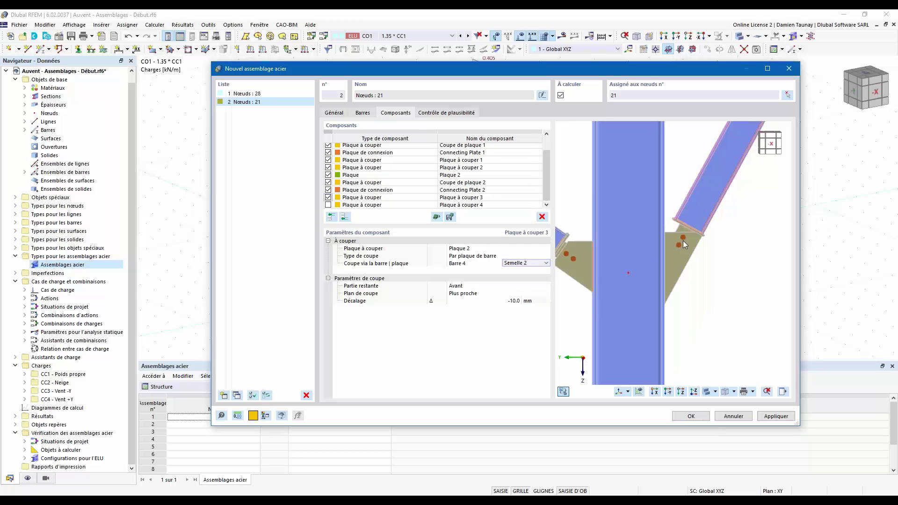
middle_click_drag(703, 292, 684, 281, "ctrl")
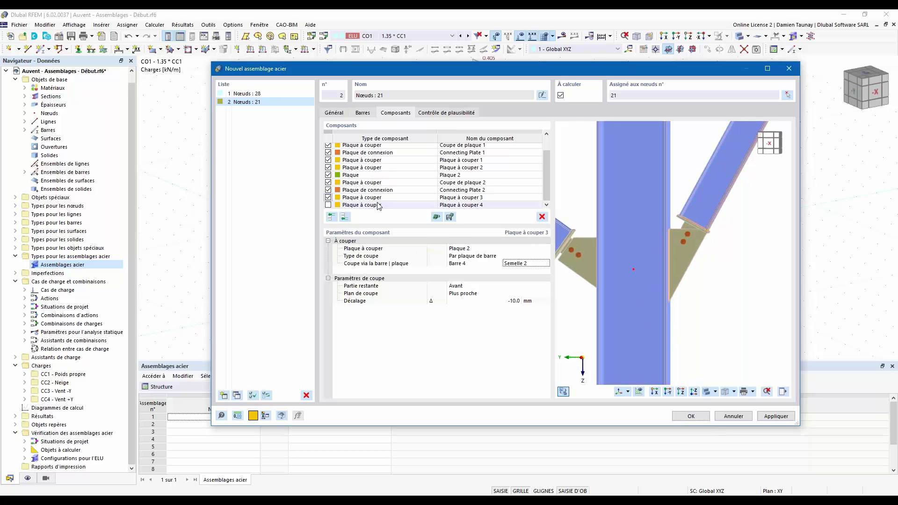
- Activate Plaque à couper 4 and inspect the trimmed corner of Plaque 2 near the cap plate of Connecting Plate 2
left_click(328, 205)
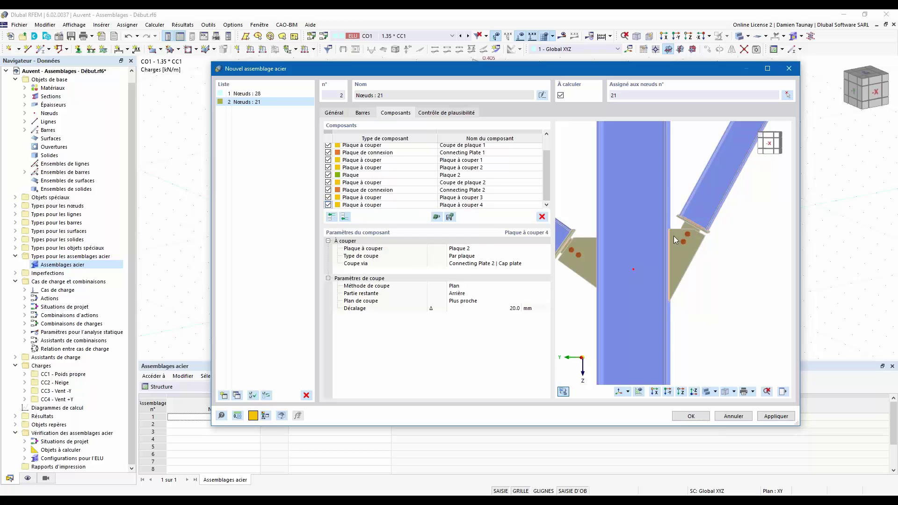
scroll(709, 231, "up", 2)
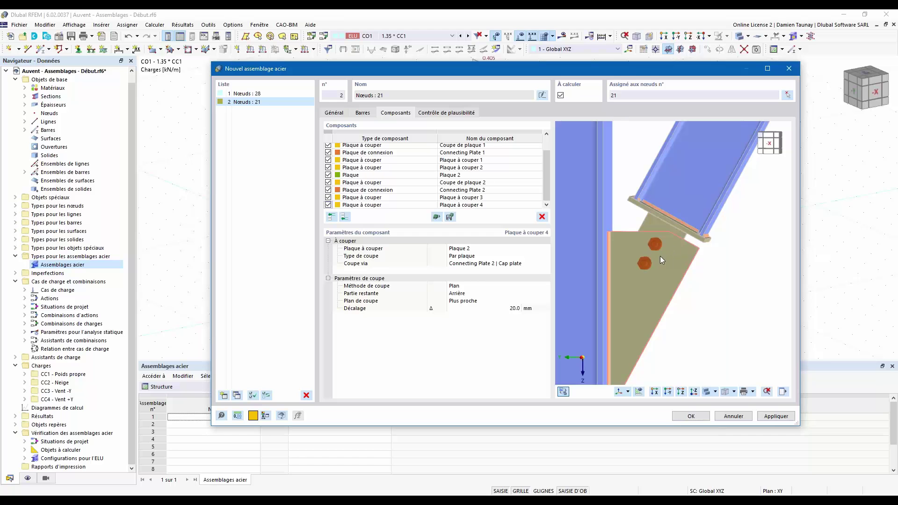
middle_click_drag(681, 262, 731, 262, "ctrl")
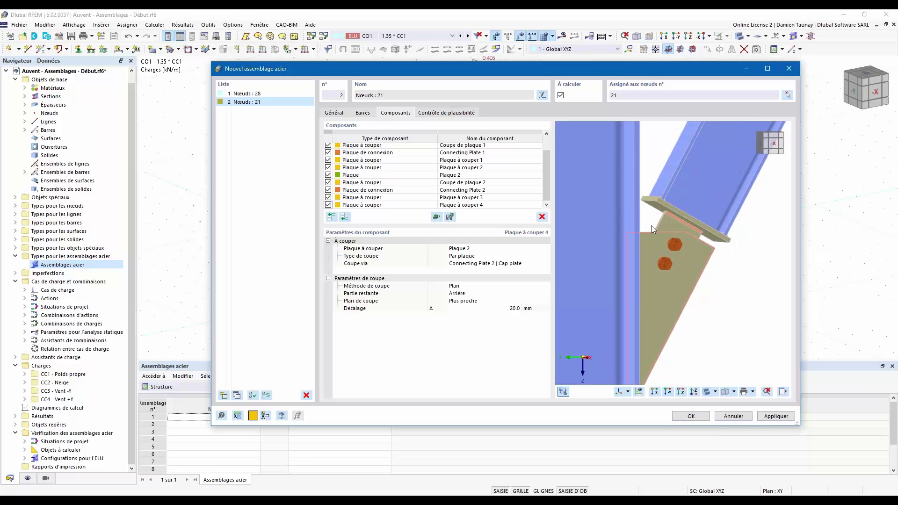
middle_click_drag(683, 227, 728, 228, "ctrl")
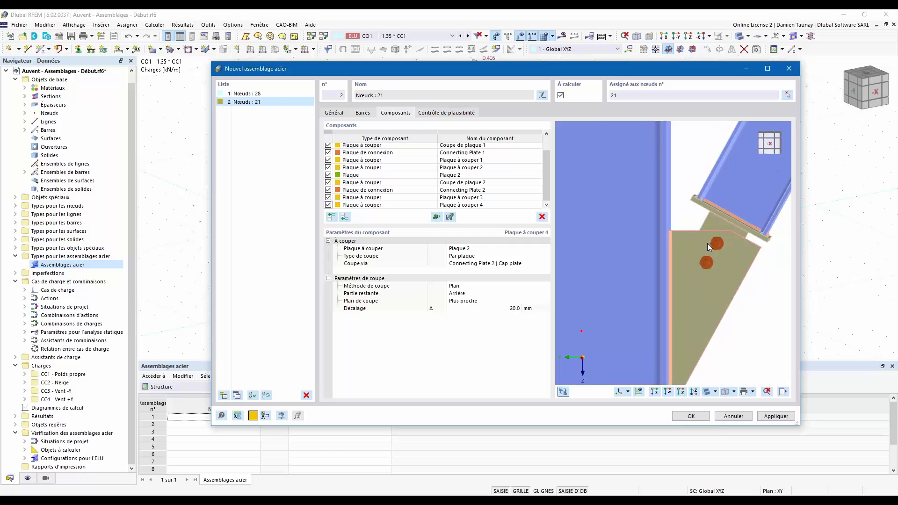
scroll(708, 241, "down", 2)
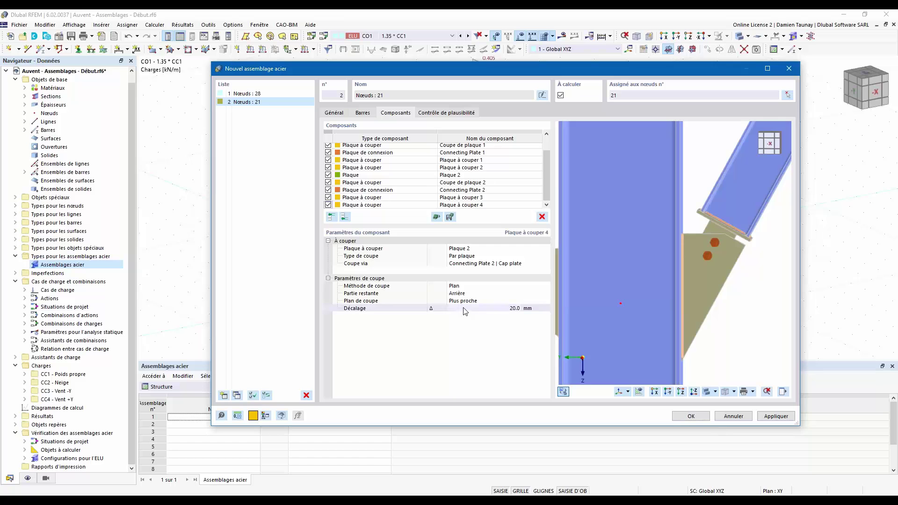
scroll(700, 245, "down", 2)
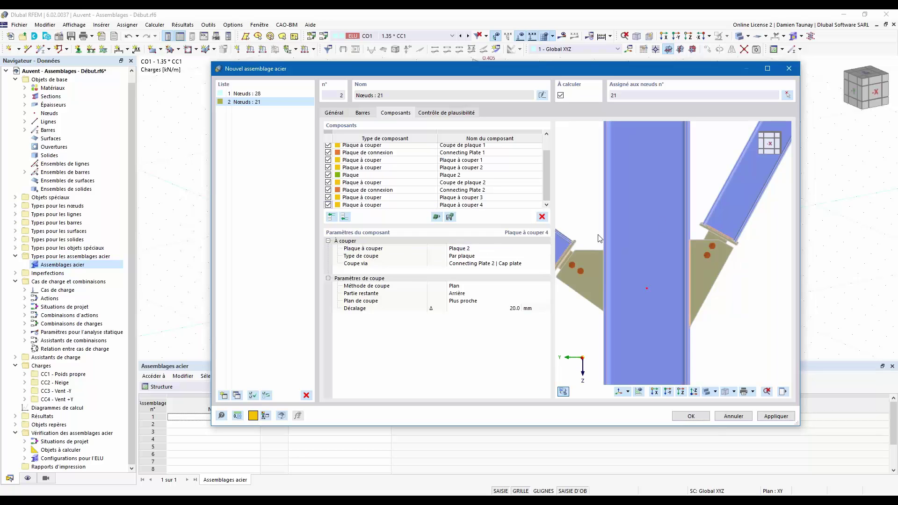
- Open the dimension and position parameters of Plaque 2
left_click(388, 176)
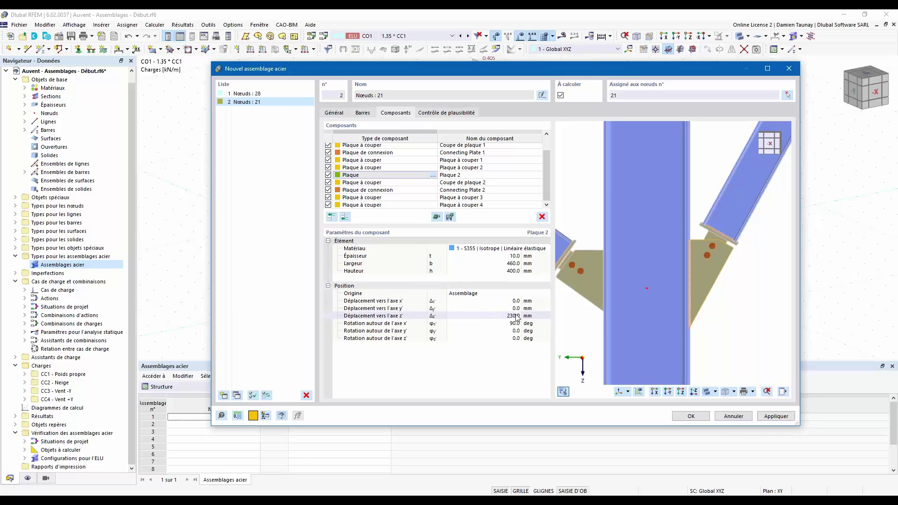
- Set Plaque 2's displacement along the x' axis to -40 mm in the node 21 joint
left_click(506, 300)
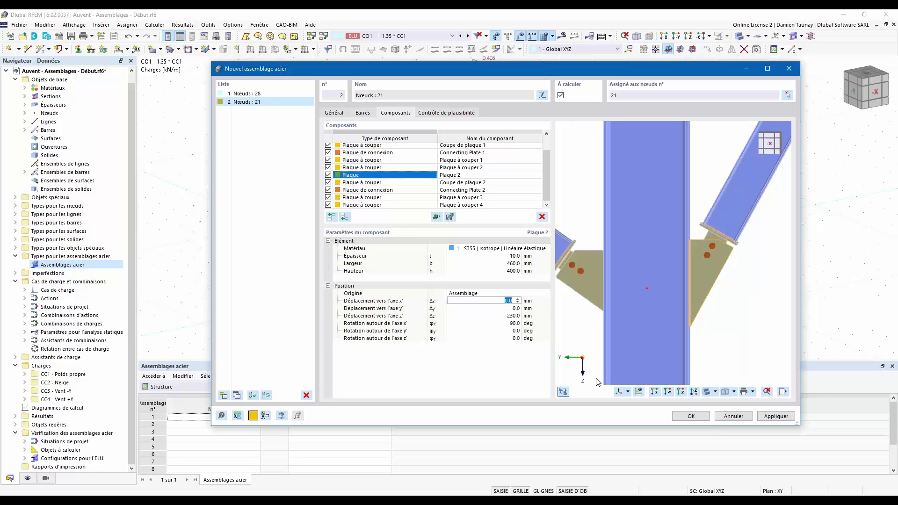
key("Return")
middle_click_drag(685, 236, 672, 236, "ctrl")
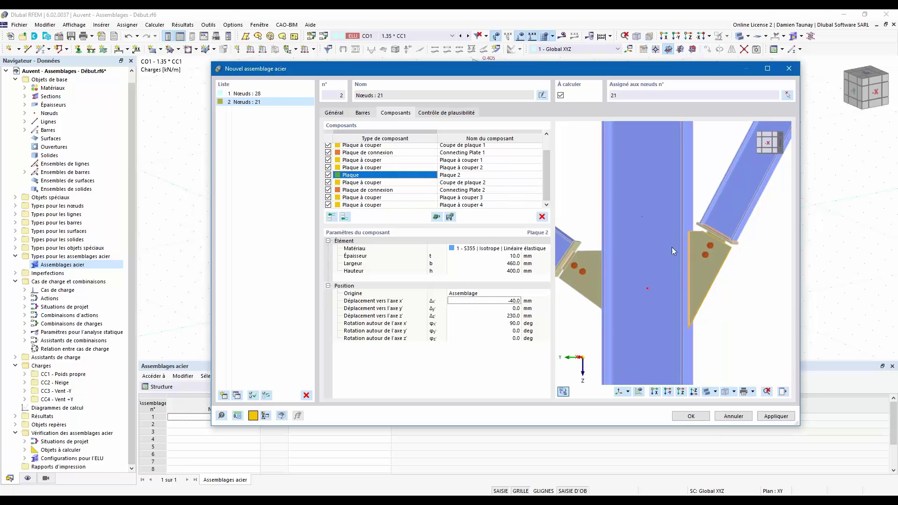
middle_click_drag(668, 312, 636, 327, "ctrl")
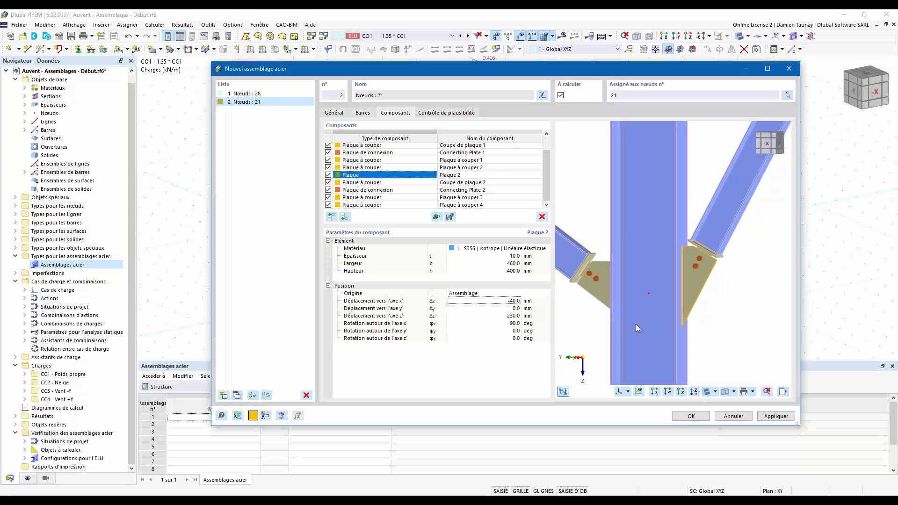
- Check the plausibility of the node 21 joint and examine its gusset plates on both sides of the column
left_click(431, 114)
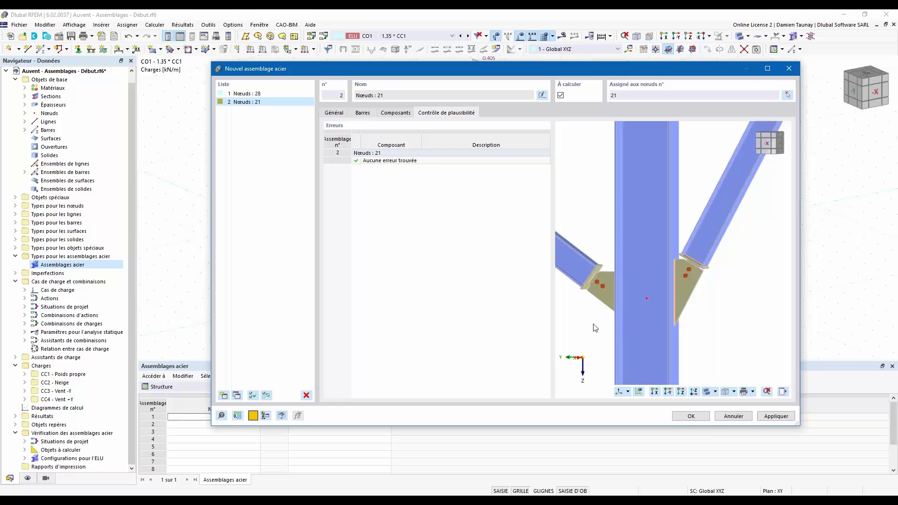
mouse_move(631, 238)
middle_mouse_down()
mouse_move(642, 241)
mouse_move(636, 231)
middle_mouse_up()
middle_click_drag(615, 269, 652, 263)
scroll(672, 256, "down", 2)
scroll(667, 257, "down", 1)
scroll(668, 255, "up", 1)
scroll(667, 254, "up", 1)
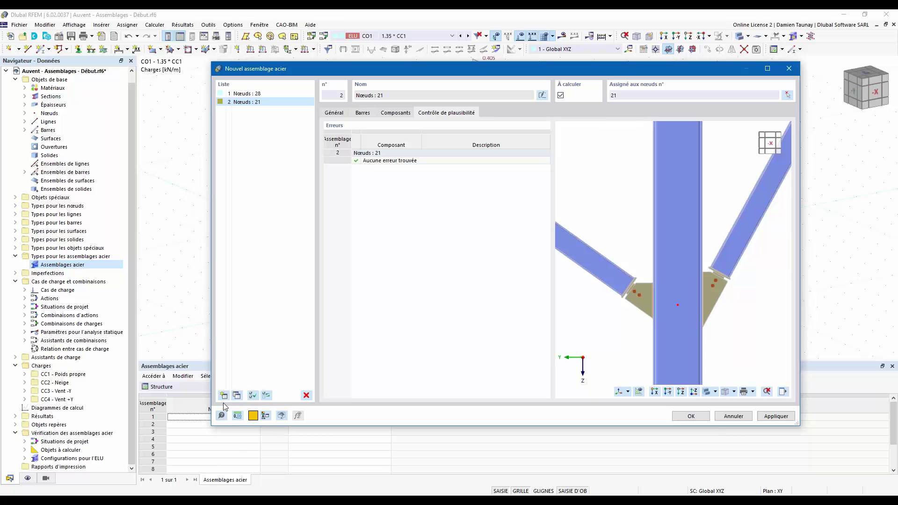
left_click(334, 113)
left_click(386, 114)
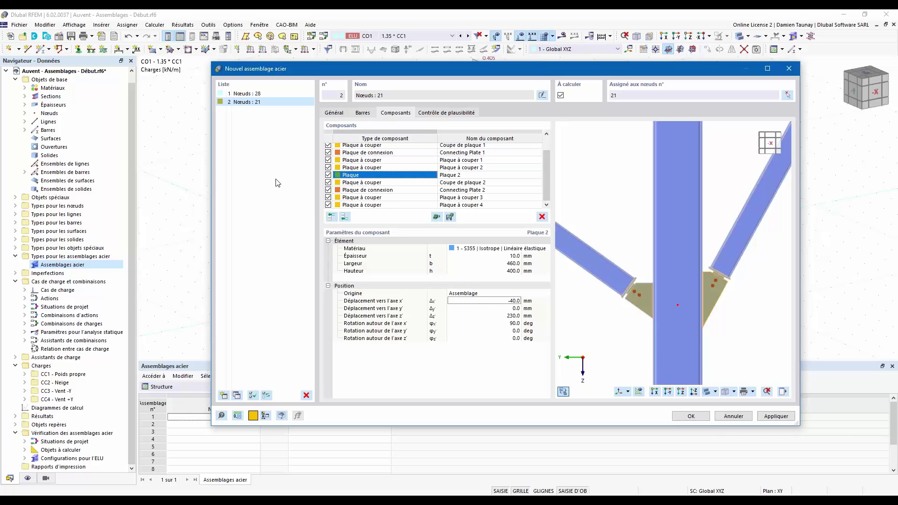
- Create a third steel joint and assign it to node 26, where the diagonal brace meets the beam
left_click(224, 395)
left_click(787, 94)
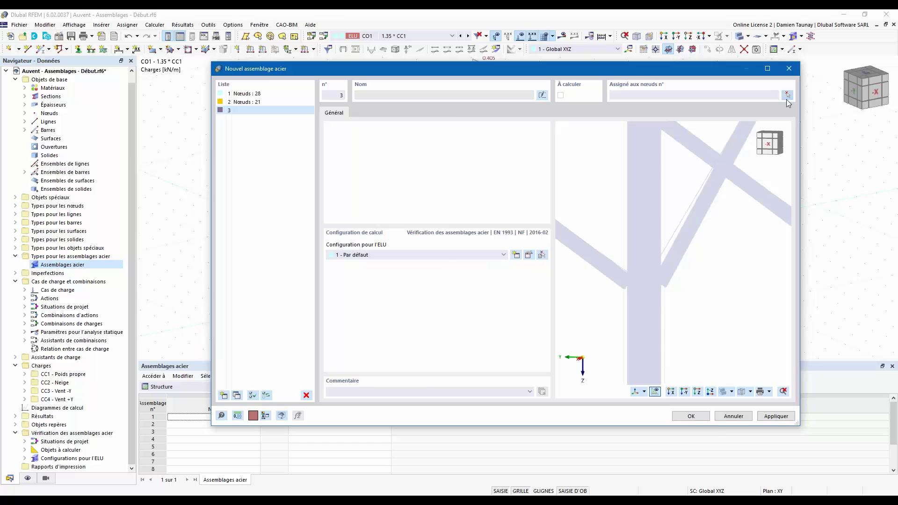
scroll(500, 252, "up", 5)
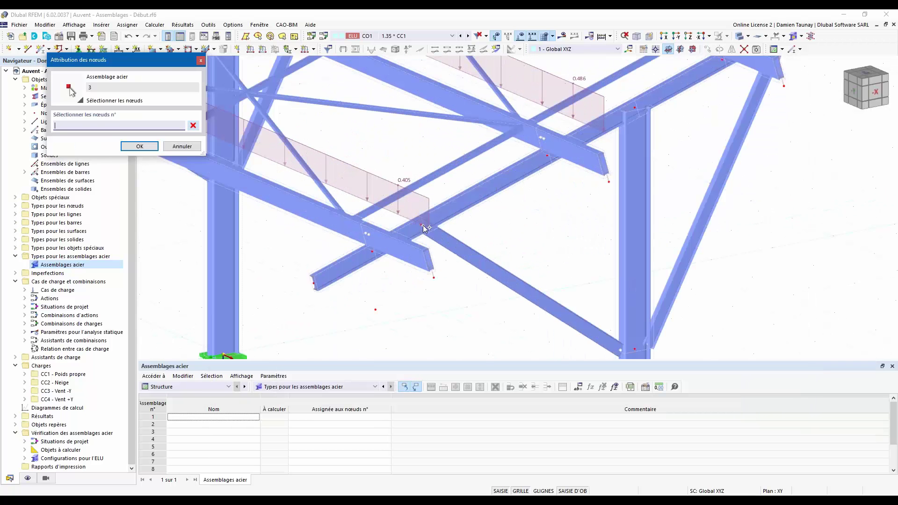
left_click(423, 226)
left_click(135, 150)
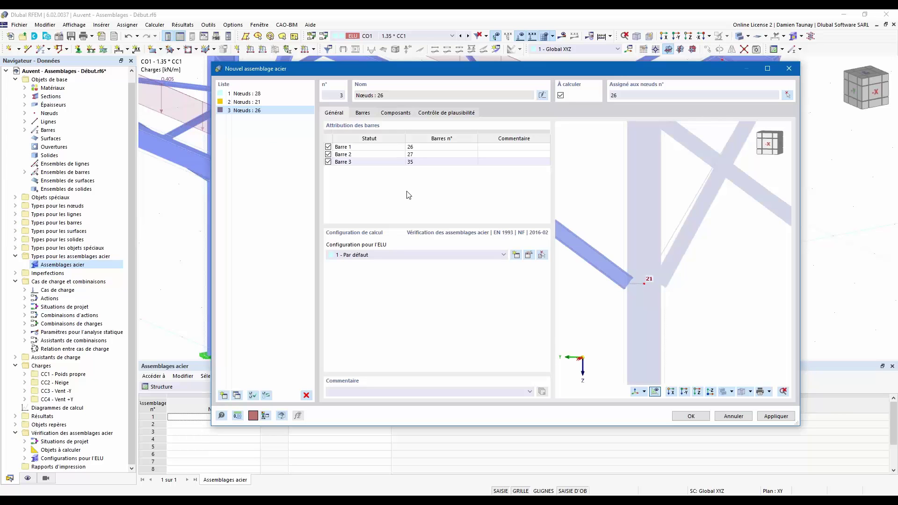
- Set Barre 1 and Barre 2 to the Continu type and move the supported end from Barre 1 to Barre 2
scroll(646, 236, "down", 3)
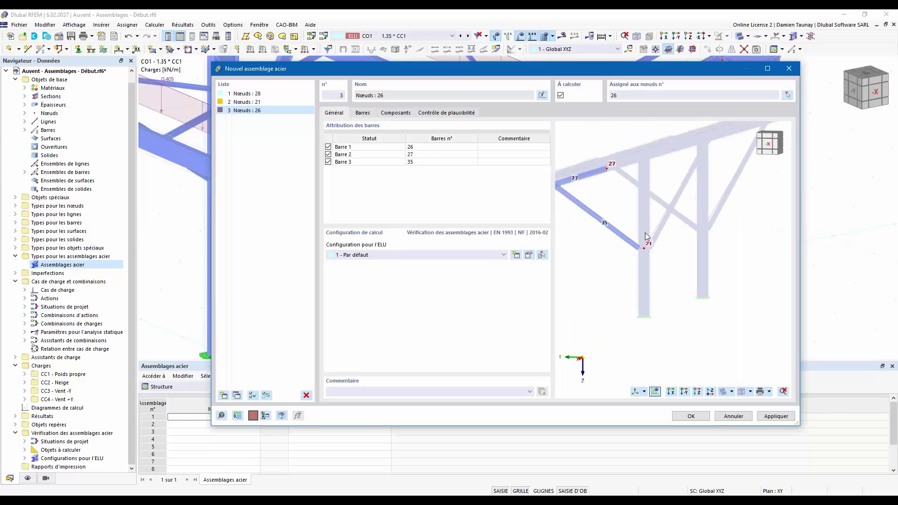
scroll(644, 232, "up", 6)
middle_click_drag(703, 252, 675, 241)
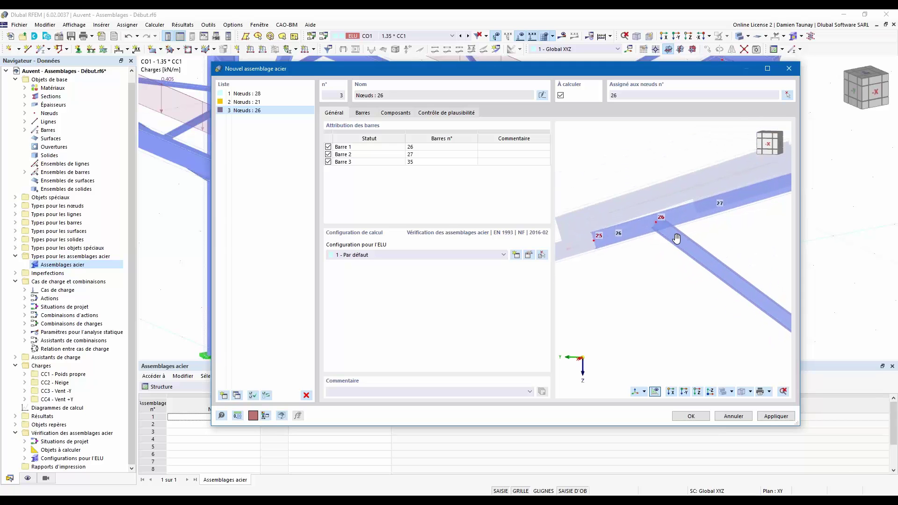
left_click(361, 112)
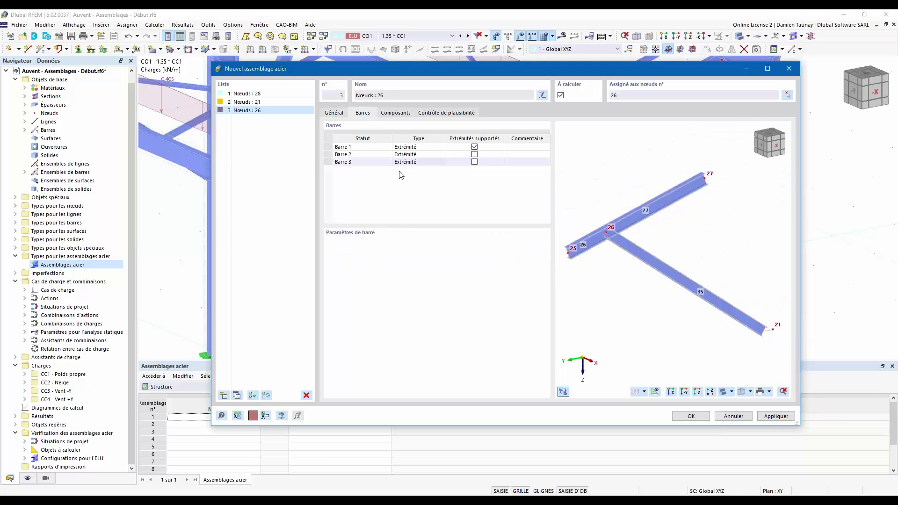
left_click(380, 154)
left_click(440, 155)
left_click(435, 170)
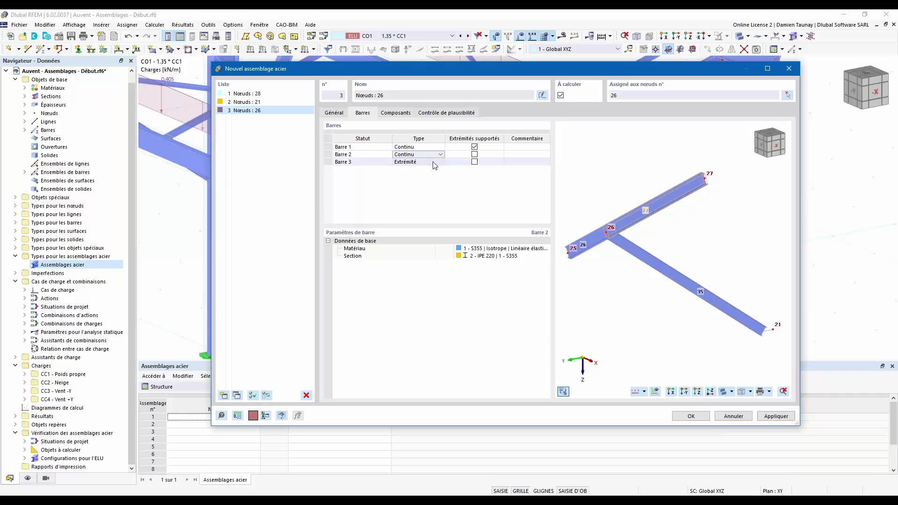
left_click(436, 147)
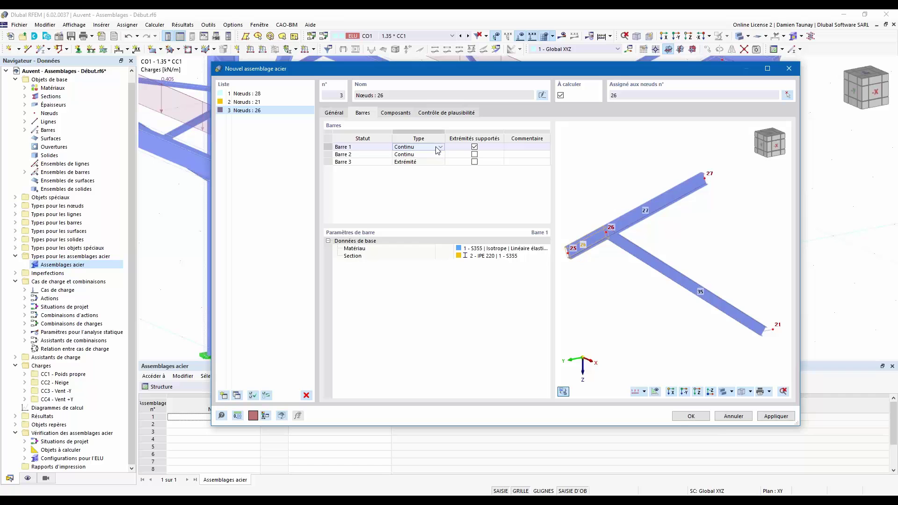
left_click(476, 148)
left_click(474, 155)
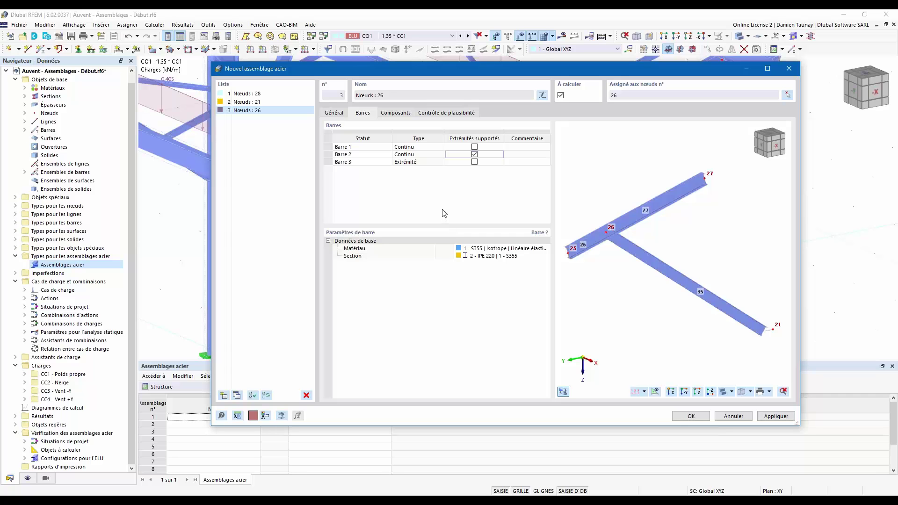
- Add a Plaque component to the node 26 joint and assign it material 1 - S355
left_click(396, 113)
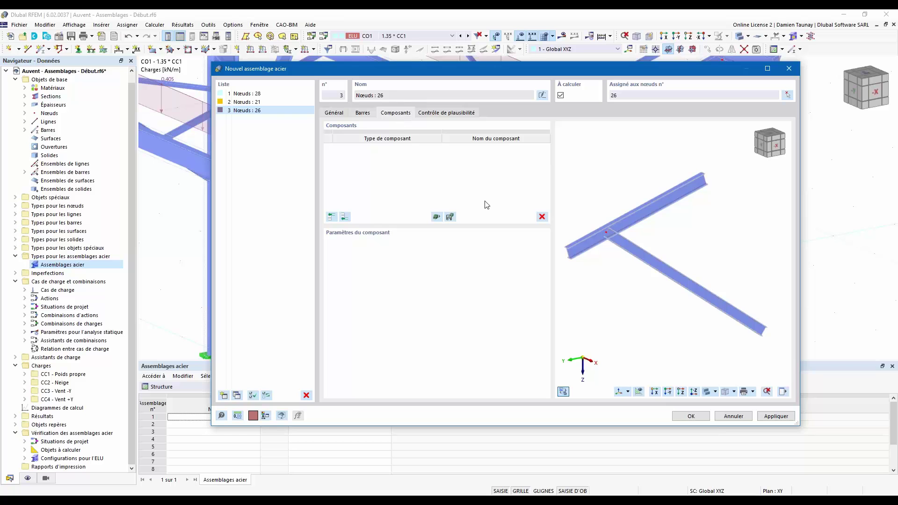
scroll(619, 233, "up", 3)
mouse_move(708, 245)
middle_mouse_down("ctrl")
mouse_move(683, 242)
mouse_move(749, 251)
mouse_move(709, 251)
middle_mouse_up("ctrl")
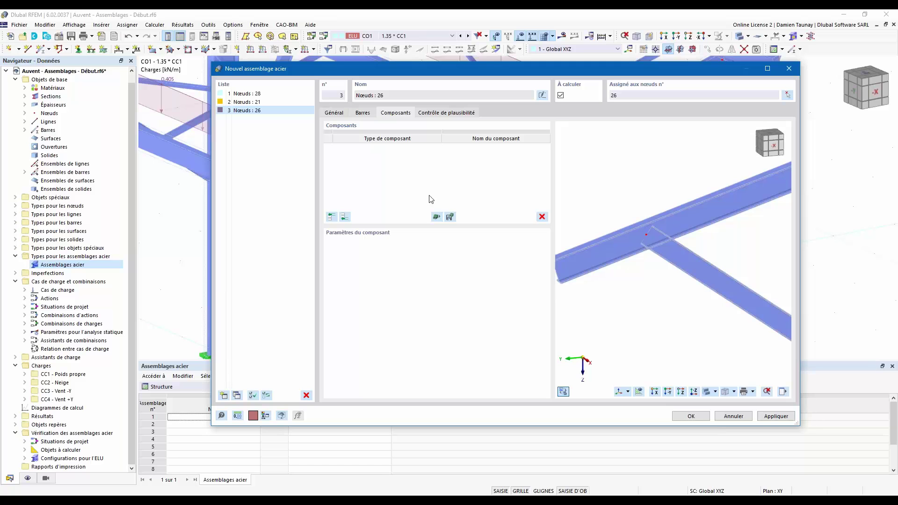
left_click(344, 217)
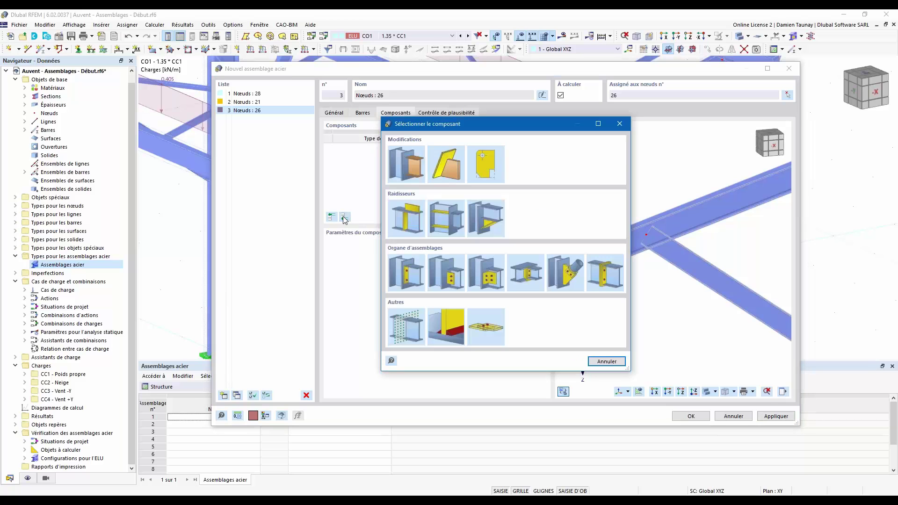
left_click(406, 219)
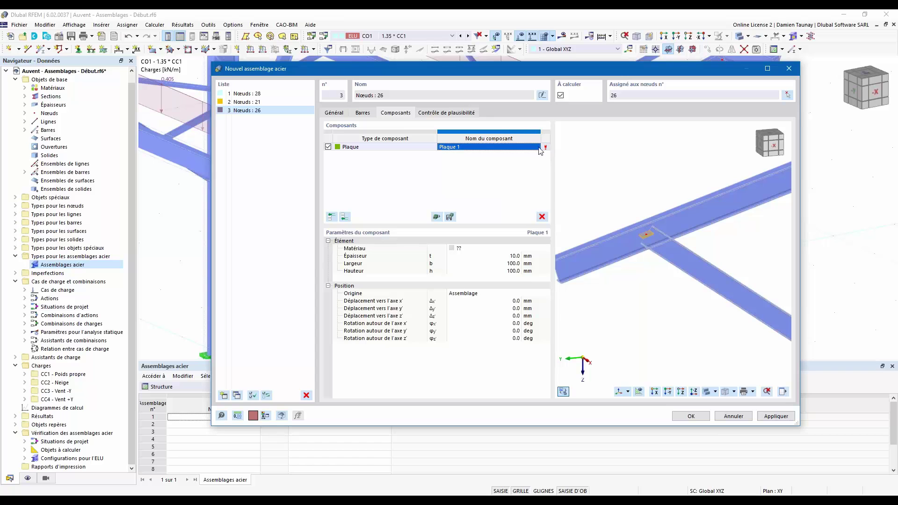
mouse_move(548, 150)
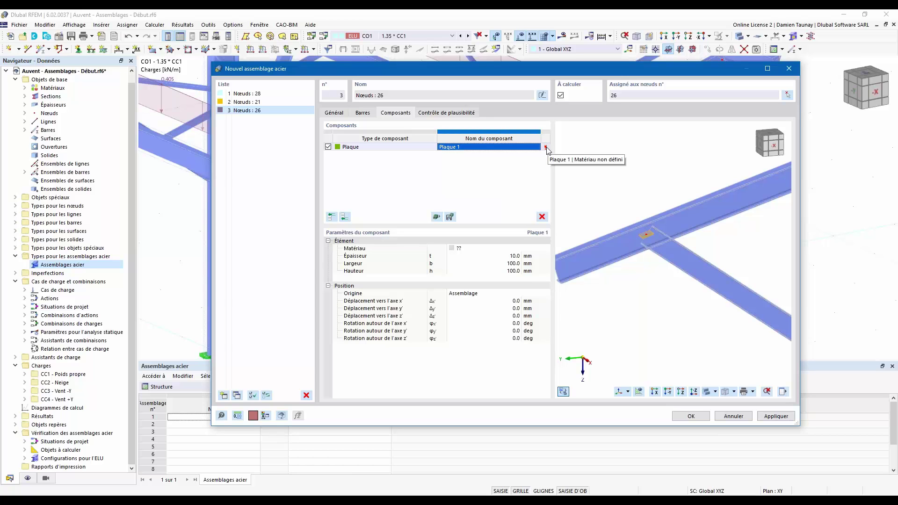
left_click(500, 248)
left_click(539, 248)
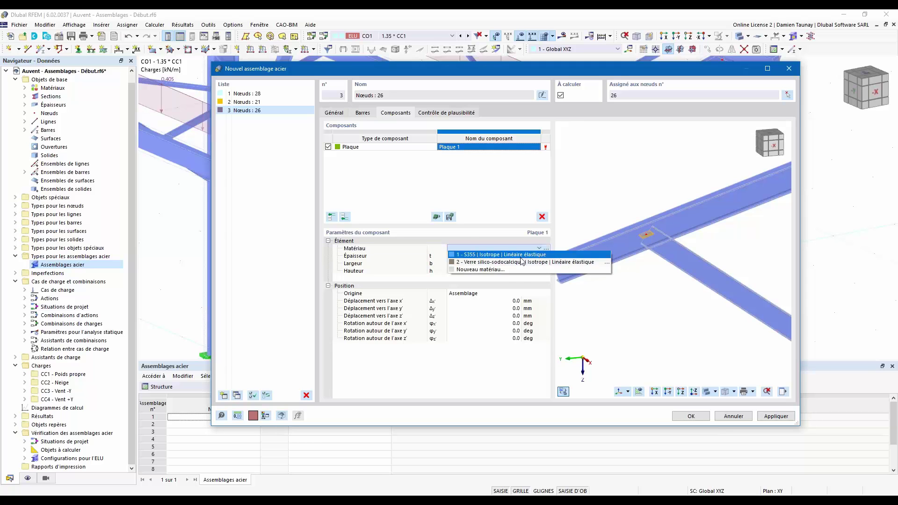
left_click(514, 254)
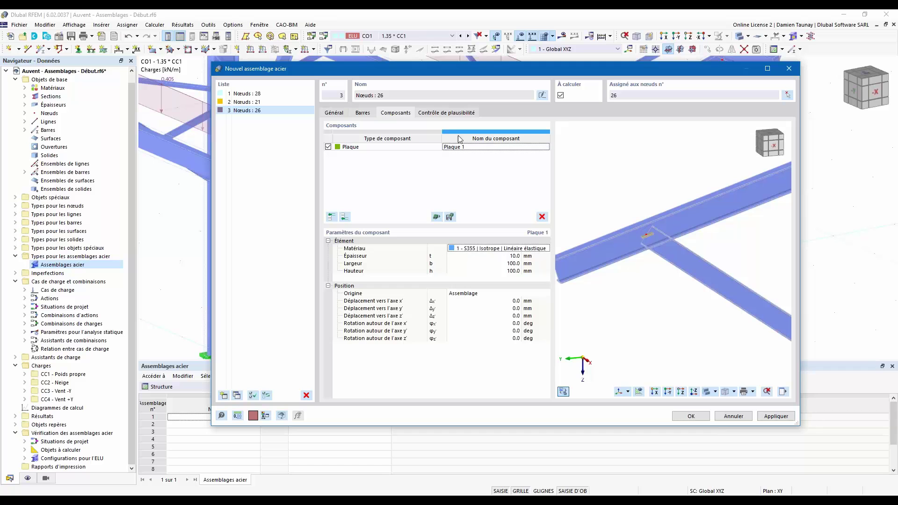
- Review the plausibility check errors for the node 26 joint, then return to its component list
left_click(449, 114)
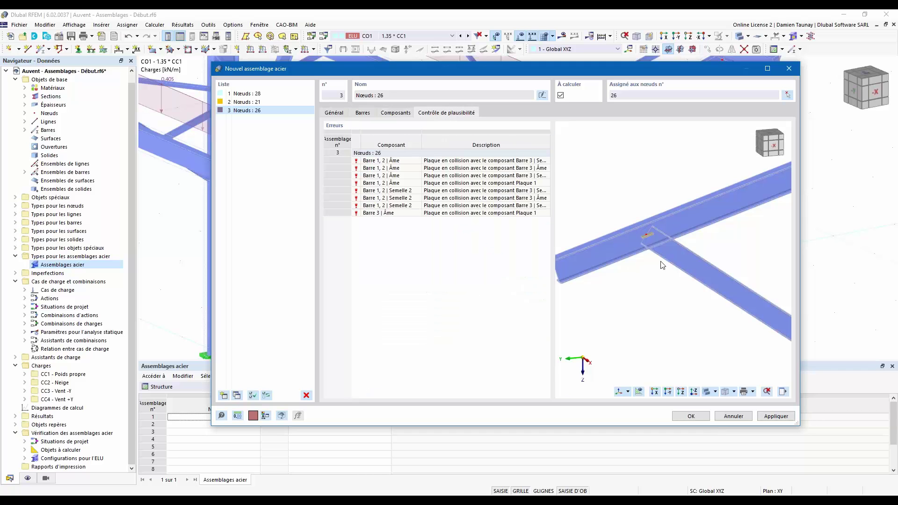
middle_click_drag(644, 278, 619, 253, "ctrl")
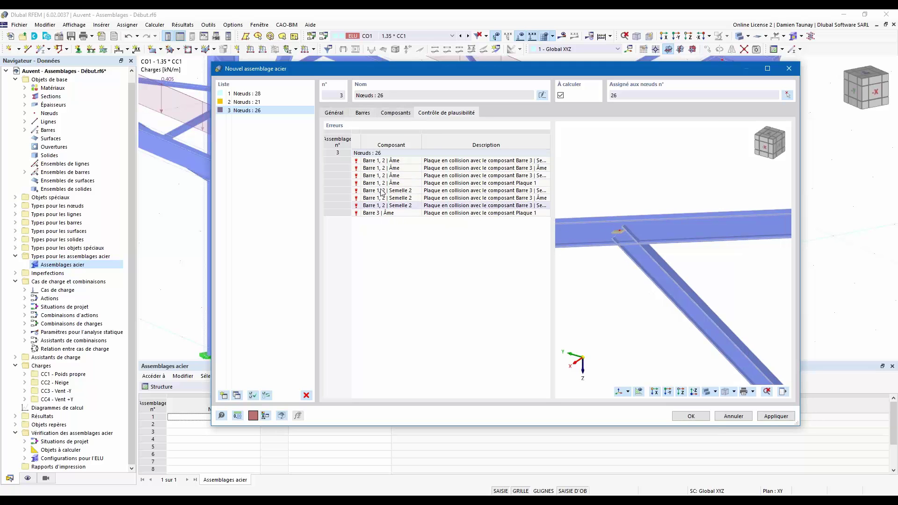
left_click(387, 114)
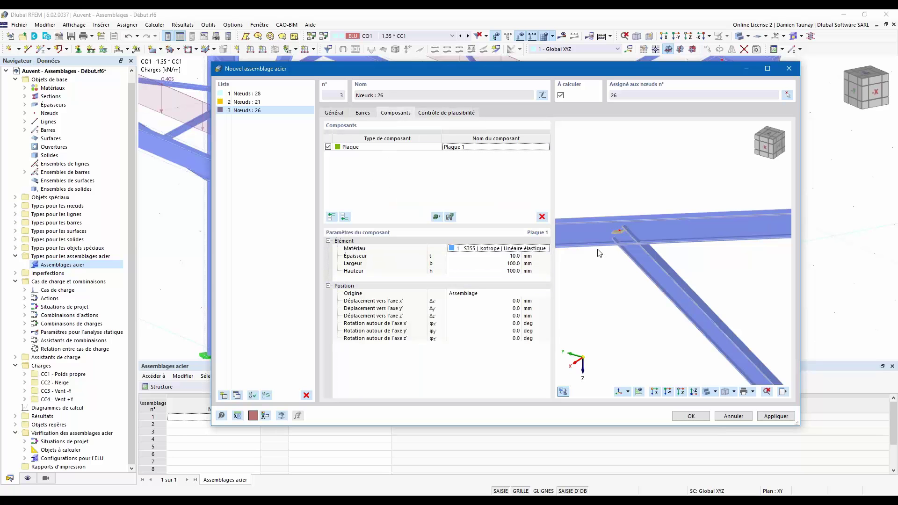
- Set Plaque 1's rotation about the x' axis to 90 degrees
scroll(619, 234, "up", 2)
scroll(632, 235, "up", 2)
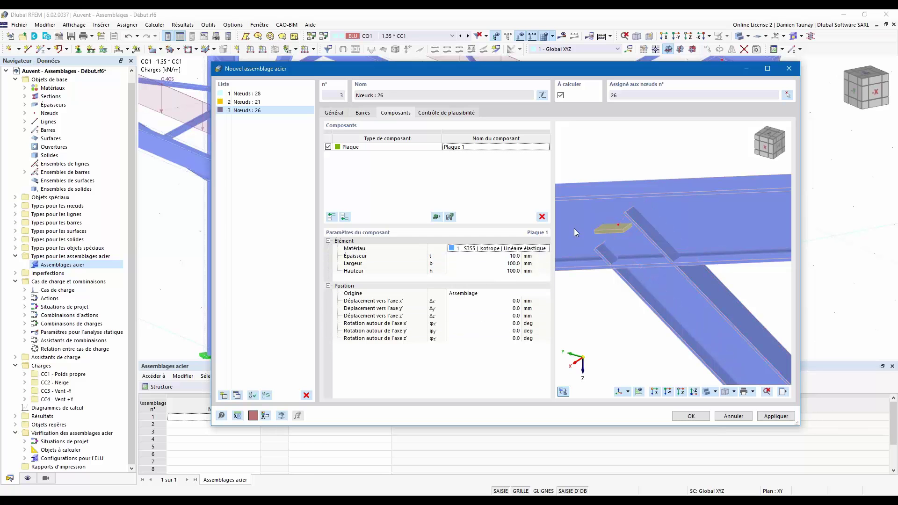
left_click(499, 323)
key("Return")
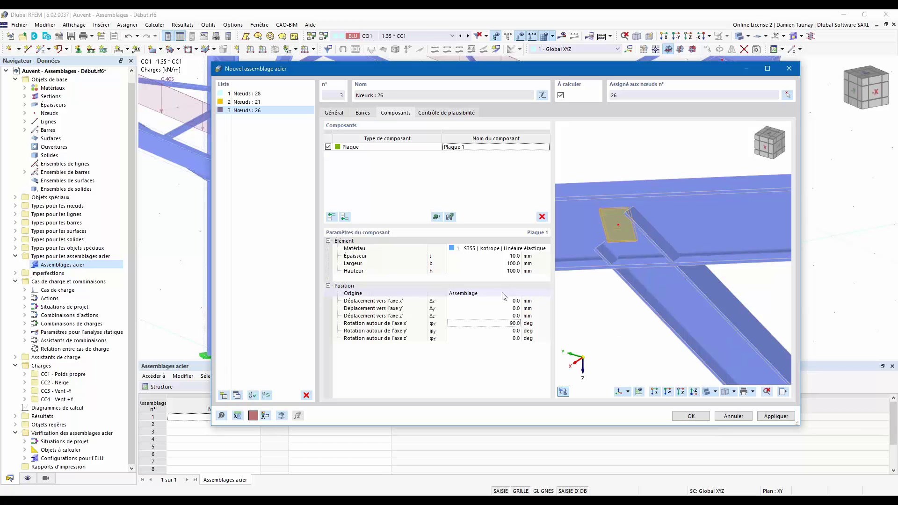
- Set Plaque 1's position origin to Barre with Barre 3 as the reference member
left_click(543, 294)
left_click(546, 293)
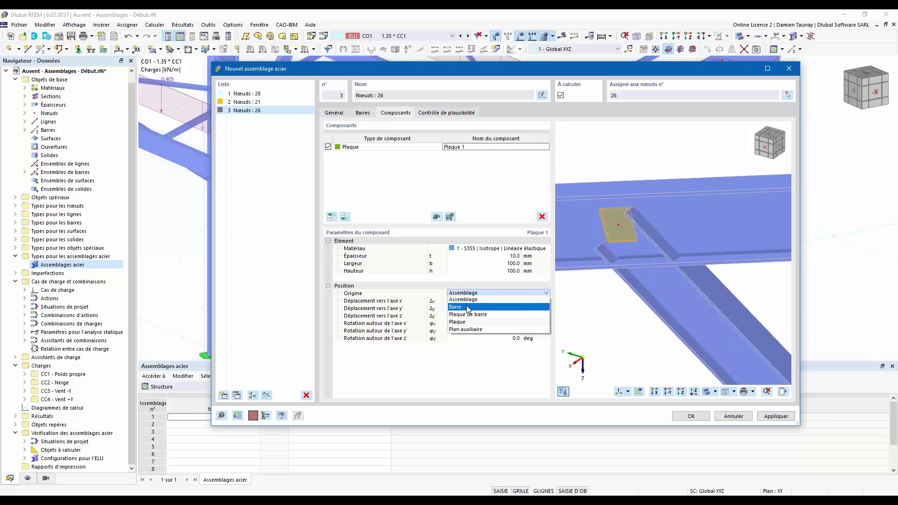
left_click(468, 307)
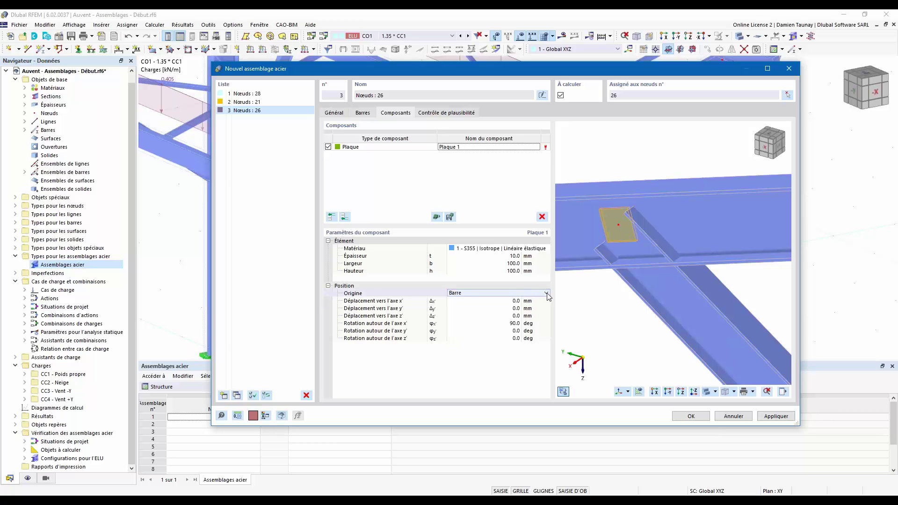
left_click(546, 294)
left_click(487, 306)
left_click(512, 293)
left_click(546, 293)
left_click(518, 315)
- Set Plaque 1's width to 350 mm and its height to 120 mm
middle_click_drag(611, 292, 568, 227, "ctrl")
scroll(630, 260, "down", 2)
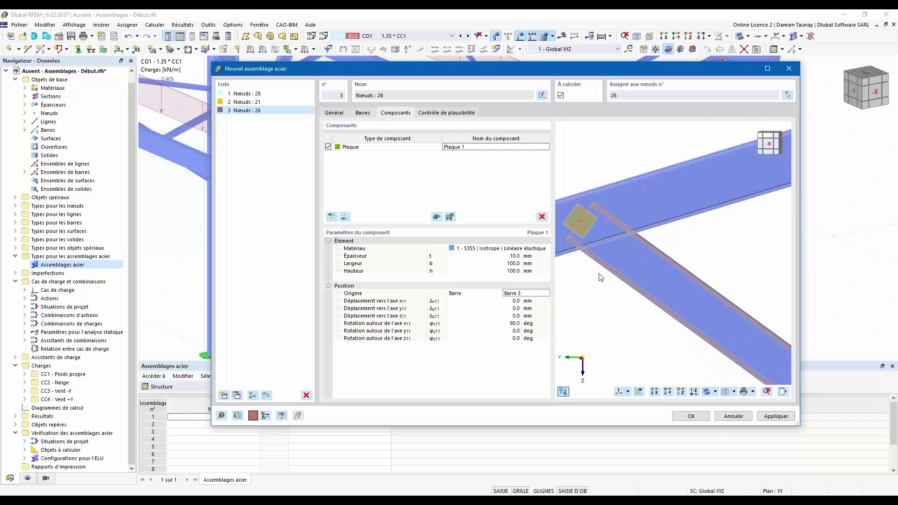
middle_click_drag(611, 284, 570, 283, "ctrl")
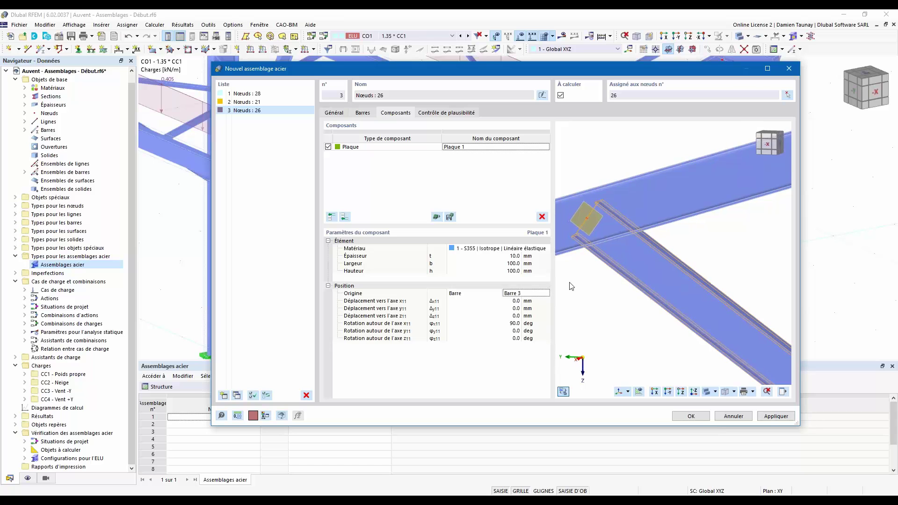
left_click(488, 264)
type("350")
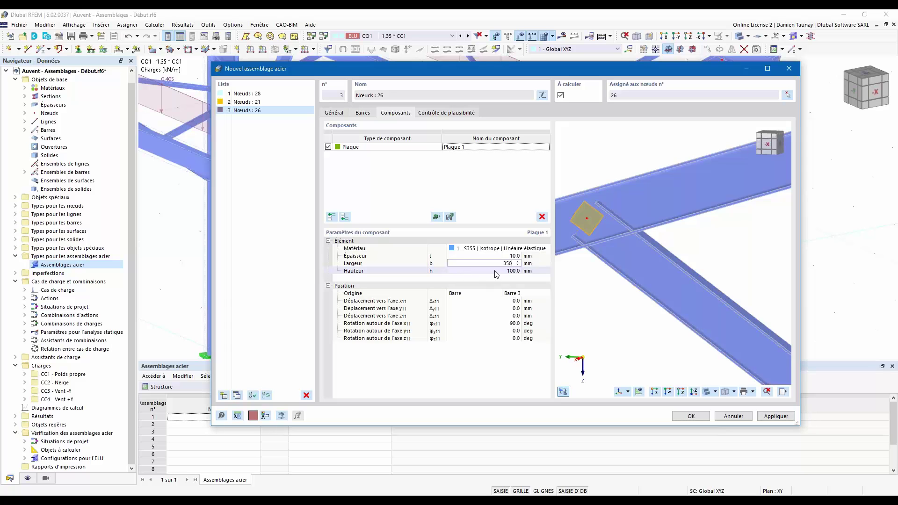
key("Tab")
type("1")
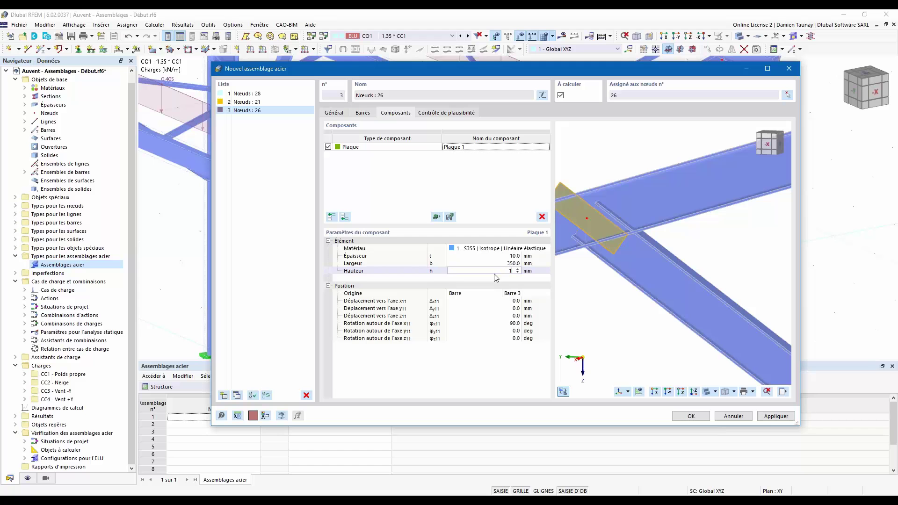
type("20")
key("Return")
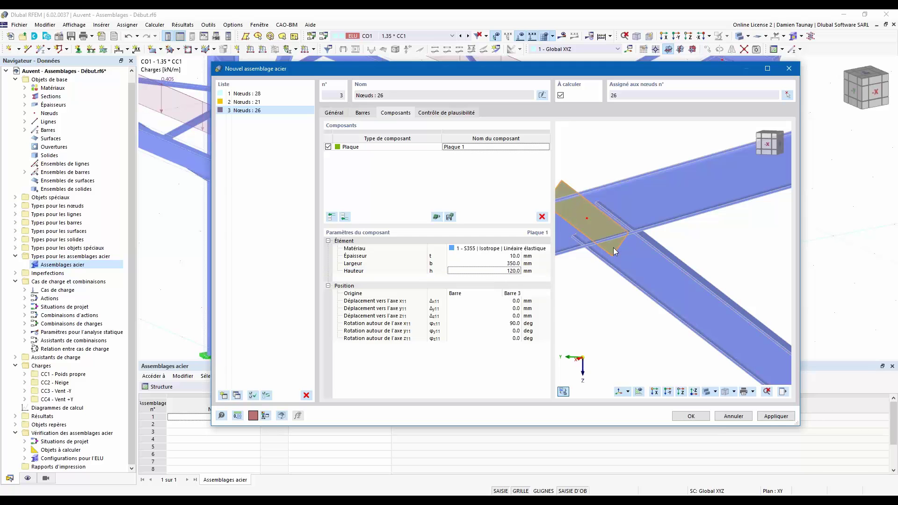
mouse_move(645, 264)
middle_mouse_down("ctrl")
mouse_move(585, 266)
mouse_move(649, 259)
mouse_move(640, 256)
middle_mouse_up("ctrl")
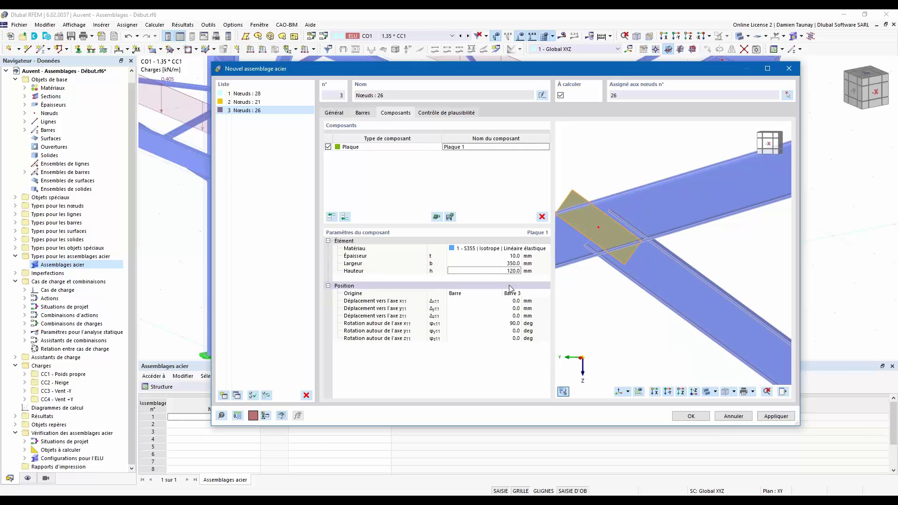
- Offset Plaque 1 by 200 mm along the x' axis and -7.7 mm along the y' axis
left_click(483, 302)
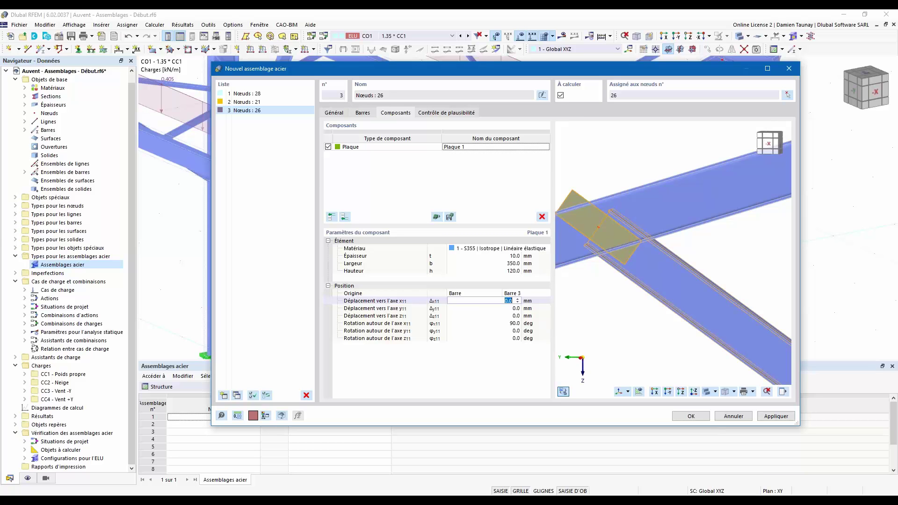
key("Return")
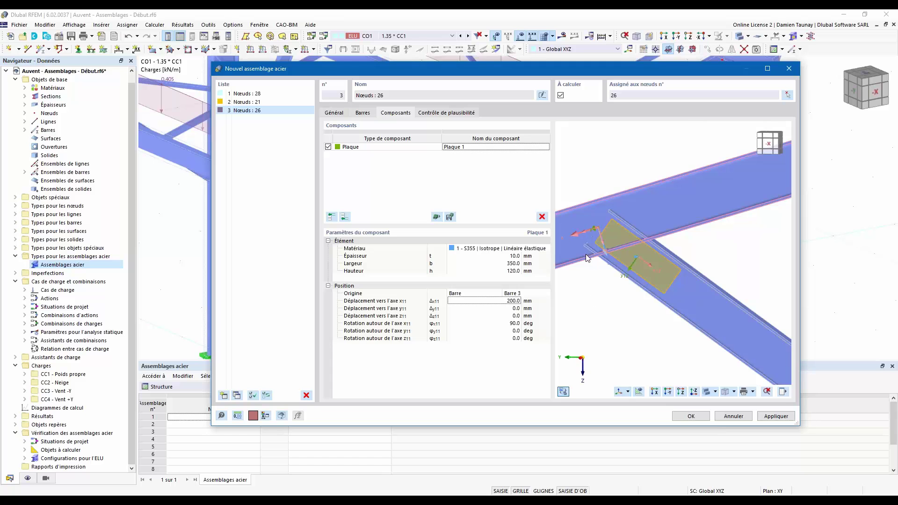
middle_click_drag(642, 310, 623, 311, "ctrl")
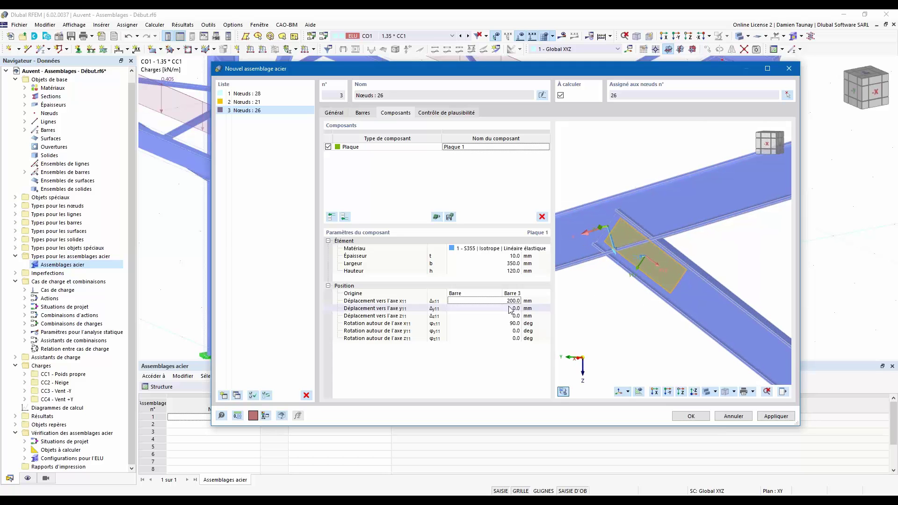
middle_click_drag(635, 319, 661, 294, "ctrl")
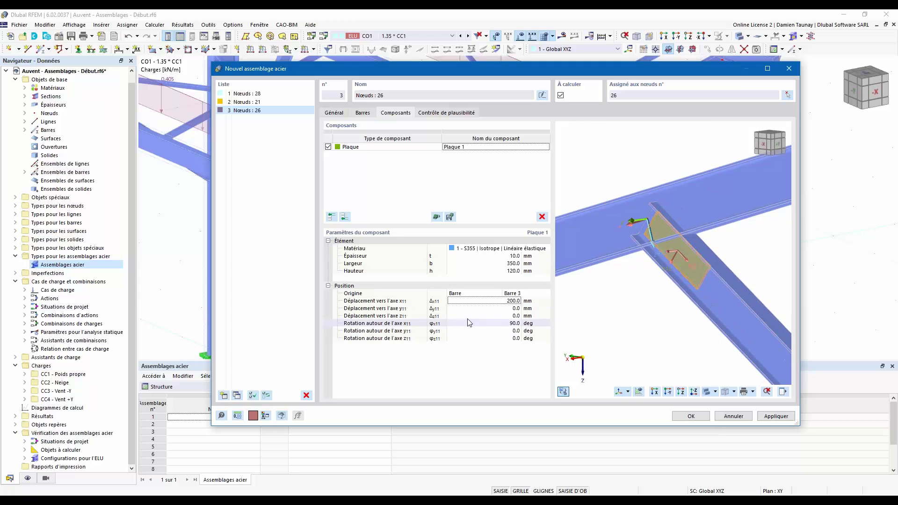
left_click(495, 308)
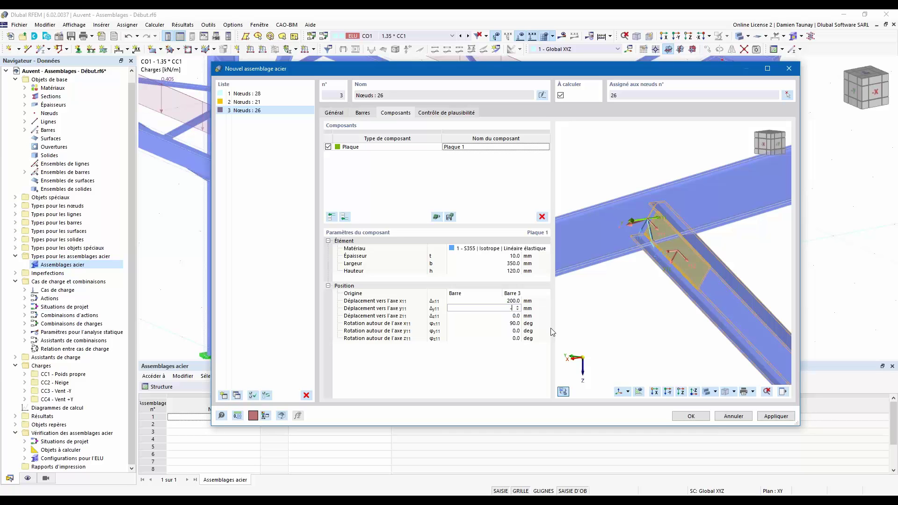
key("Return")
- Inspect Plaque 1's position against the web of Barre 3 and hide the coordinate systems in the joint preview
scroll(708, 291, "up", 6)
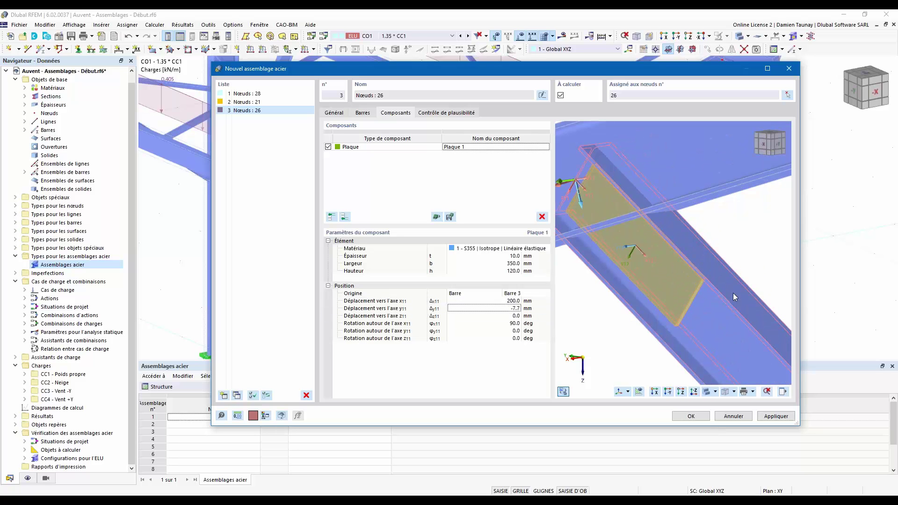
scroll(671, 292, "down", 4)
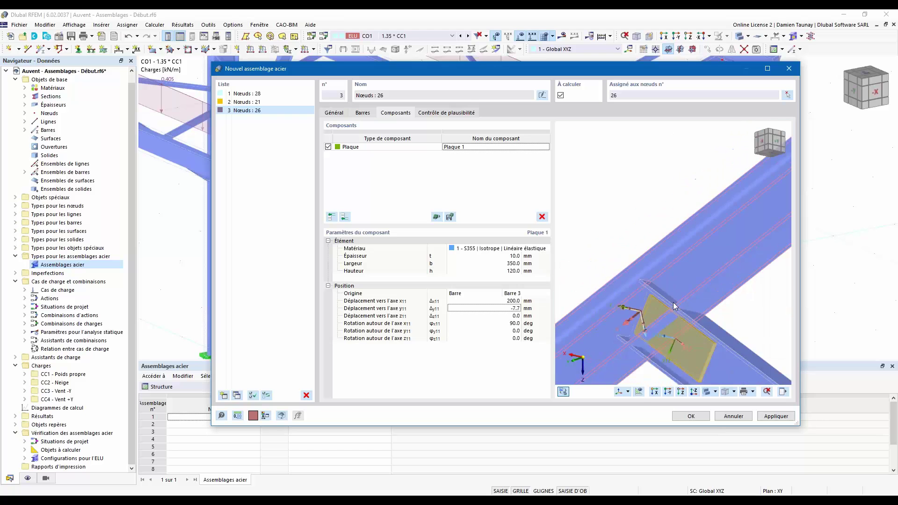
scroll(702, 358, "up", 5)
scroll(683, 319, "down", 2)
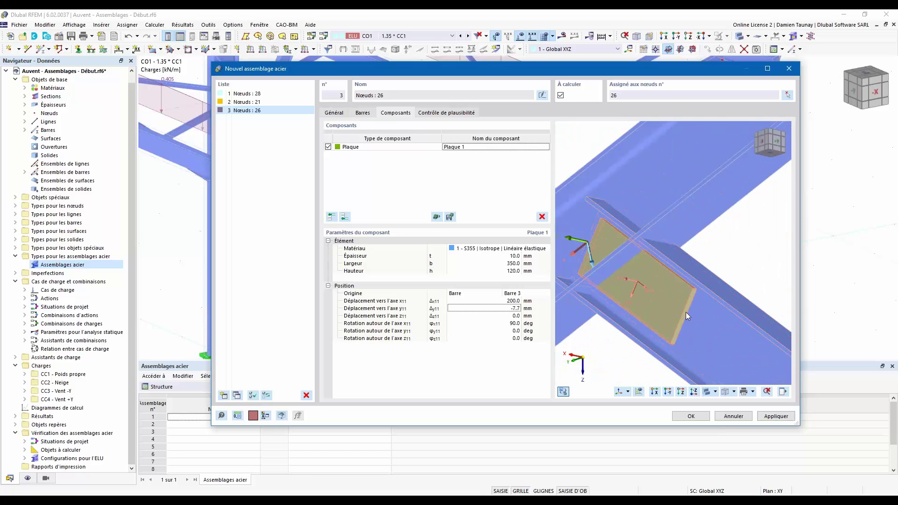
scroll(683, 313, "down", 2)
scroll(675, 306, "down", 2)
scroll(639, 322, "down", 2)
middle_click_drag(637, 357, 641, 289)
scroll(639, 280, "up", 2)
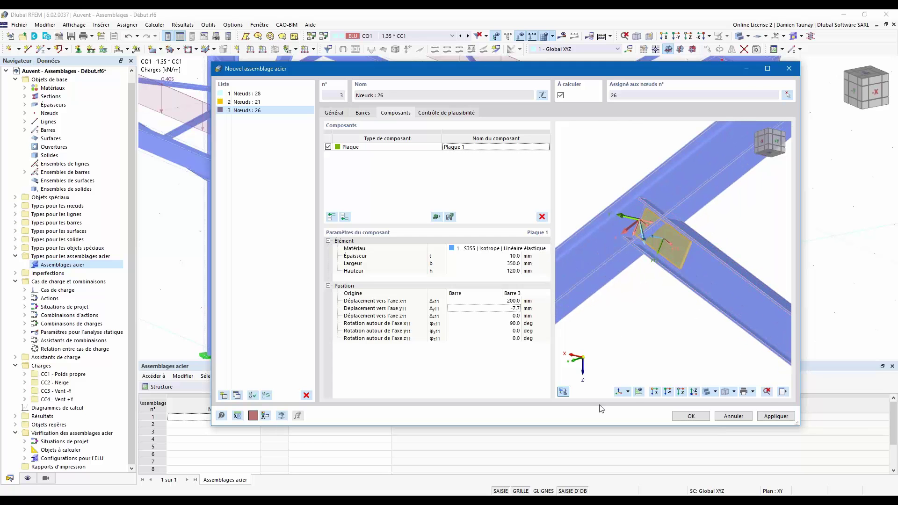
left_click(624, 393)
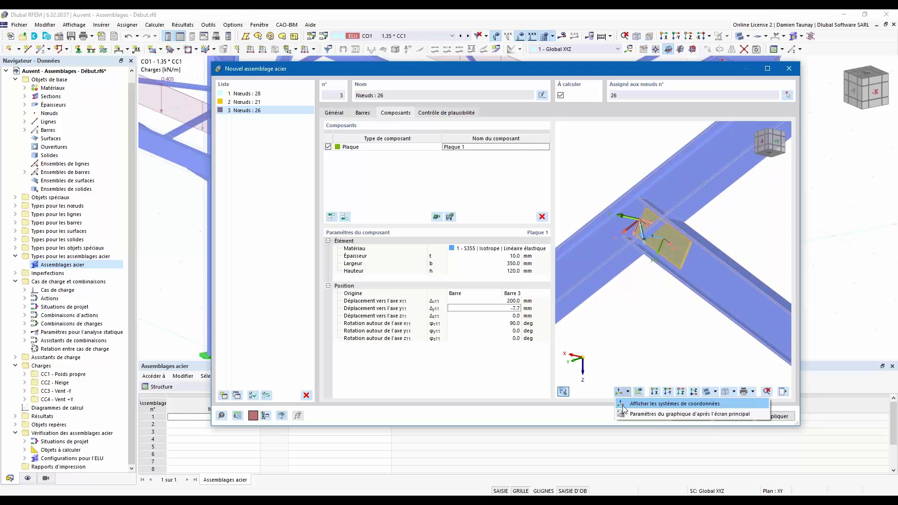
left_click(624, 405)
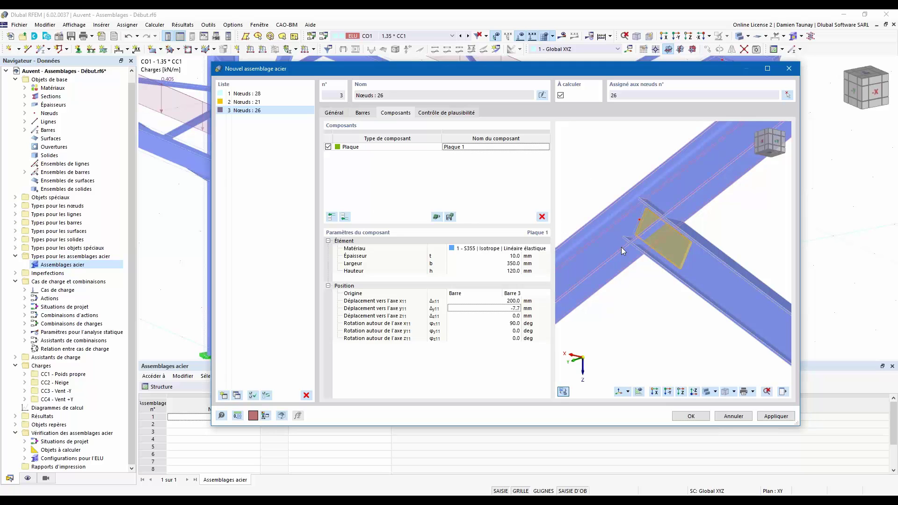
- Add a Plaque à couper component that trims Plaque 1 by the Semelle 2 plate of Barre 1, 2
left_click(344, 217)
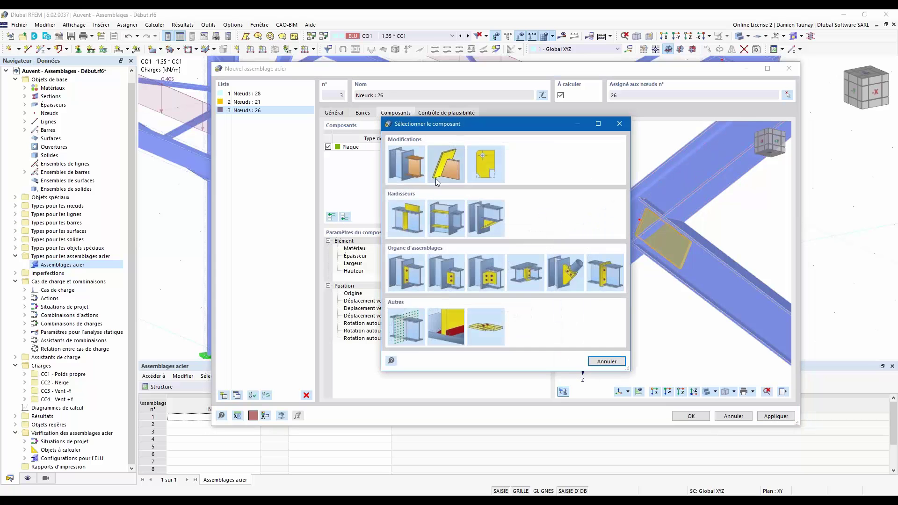
double_click(451, 167)
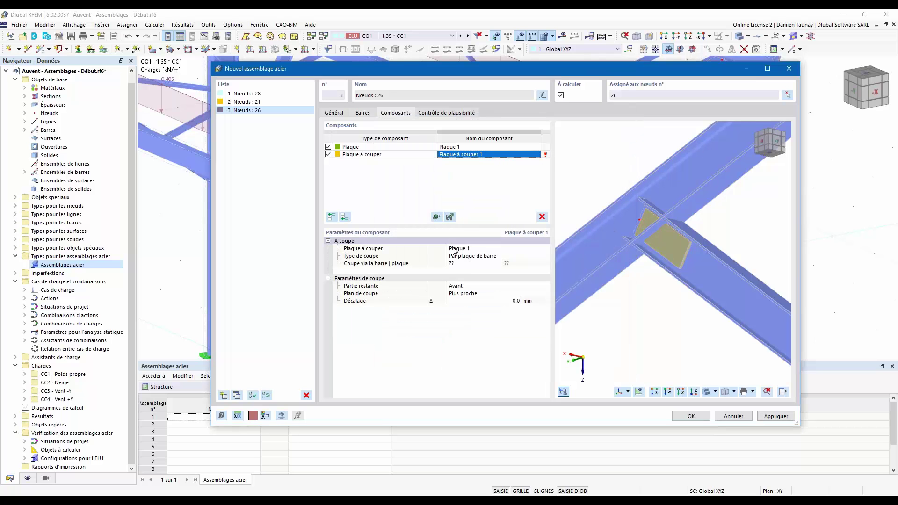
left_click(482, 257)
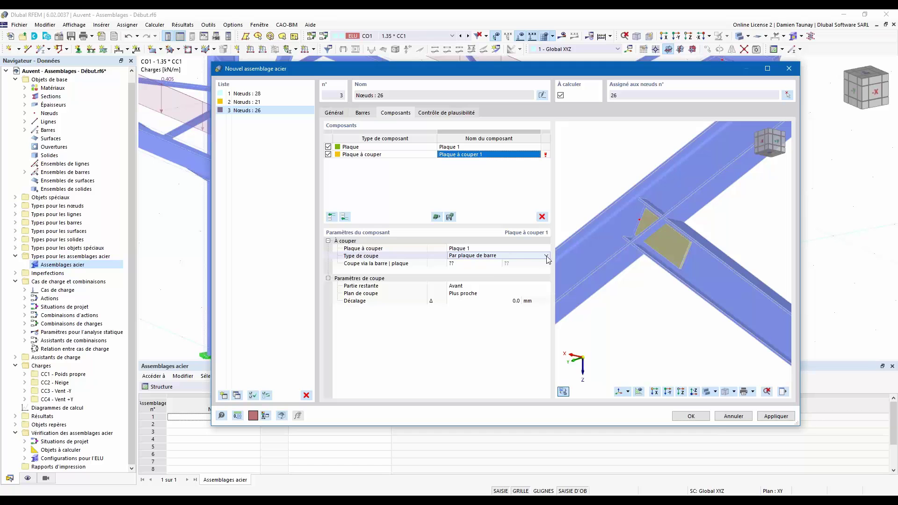
left_click(487, 265)
left_click(492, 265)
left_click(484, 275)
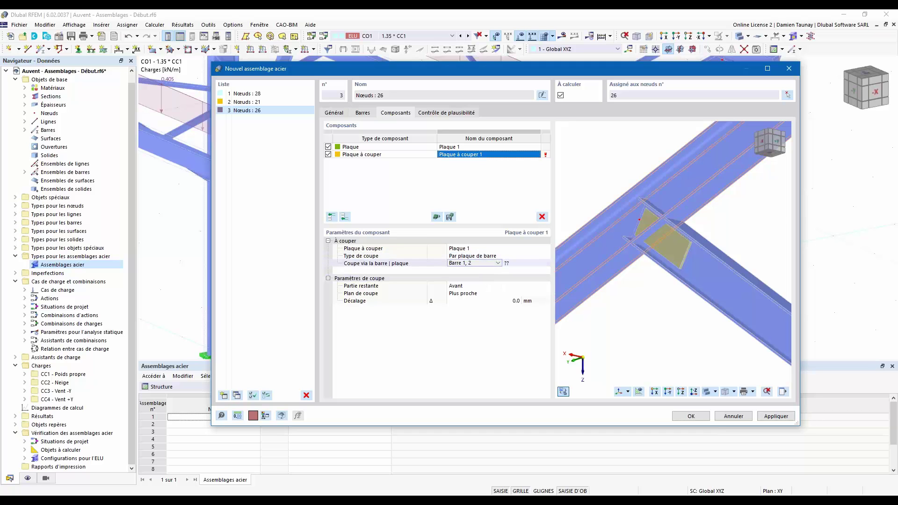
left_click(513, 264)
left_click(545, 263)
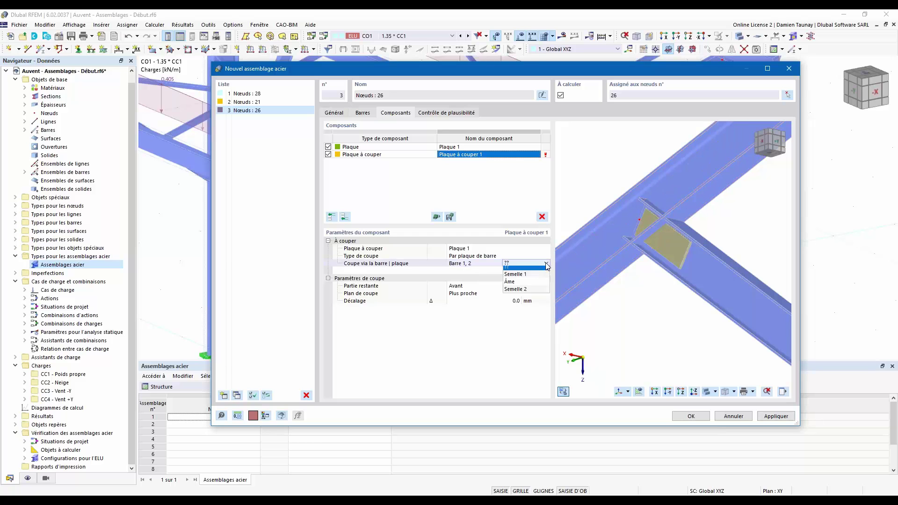
left_click(529, 292)
middle_click_drag(597, 209, 593, 258, "ctrl")
scroll(663, 265, "down", 3)
scroll(587, 212, "up", 4)
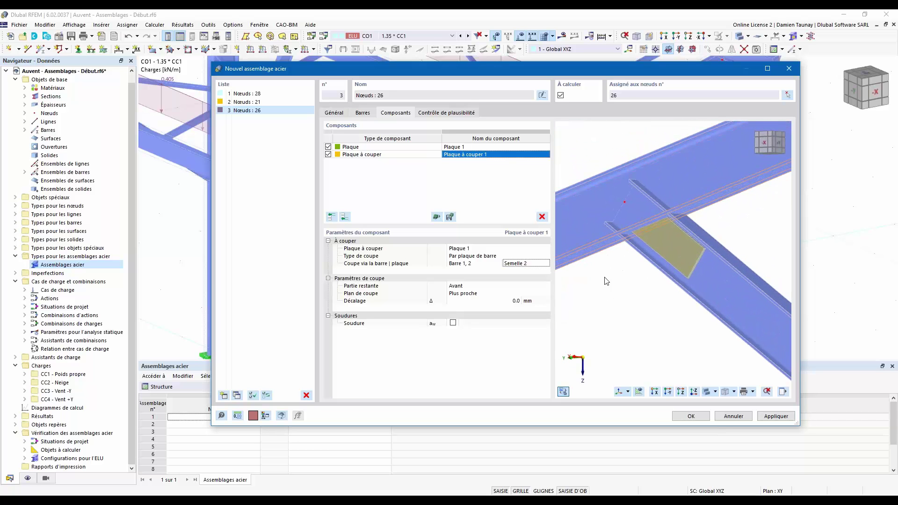
- Enable the weld on the Plaque 1 cut and set its thickness to 5 mm
left_click(452, 323)
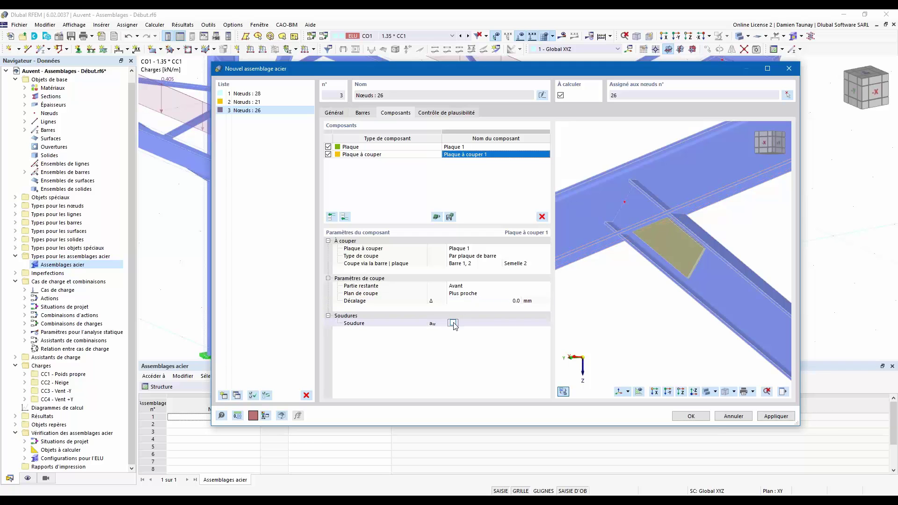
type("5")
key("Return")
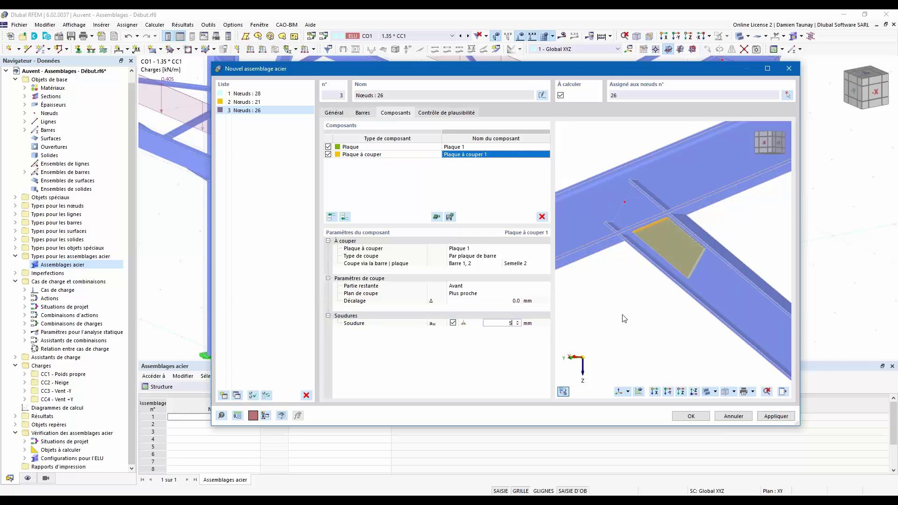
scroll(615, 243, "down", 2)
middle_click_drag(618, 289, 628, 297, "ctrl")
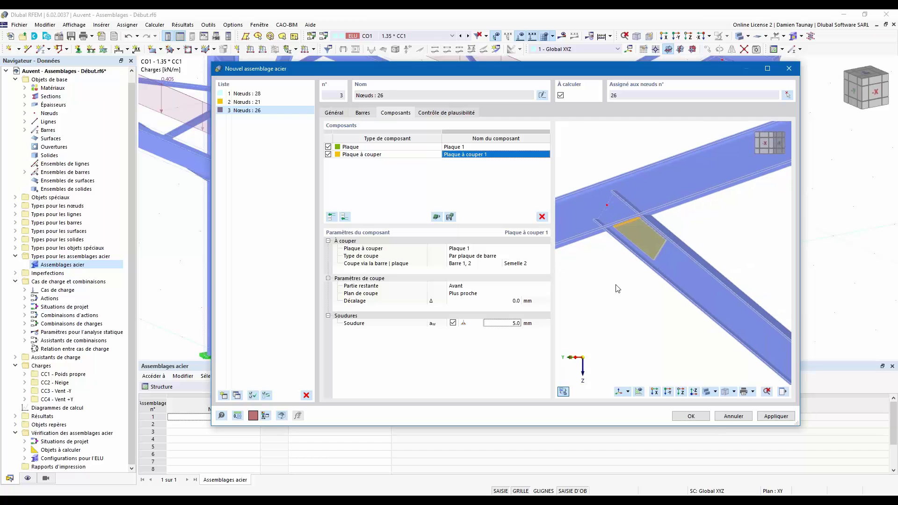
- Add a Coupe de barre component cutting Barre 3 by Barre 1, 2 with a 20 mm offset
left_click(344, 217)
left_click(408, 164)
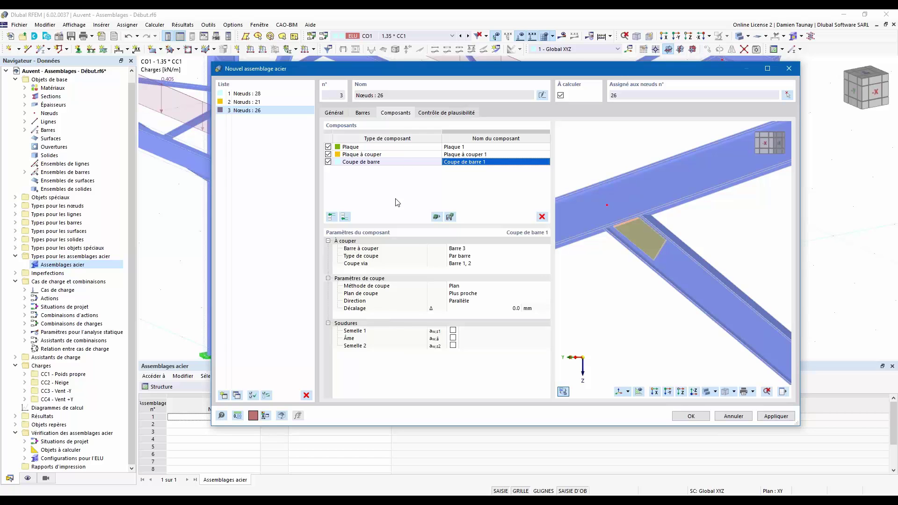
middle_click_drag(654, 234, 670, 241, "ctrl")
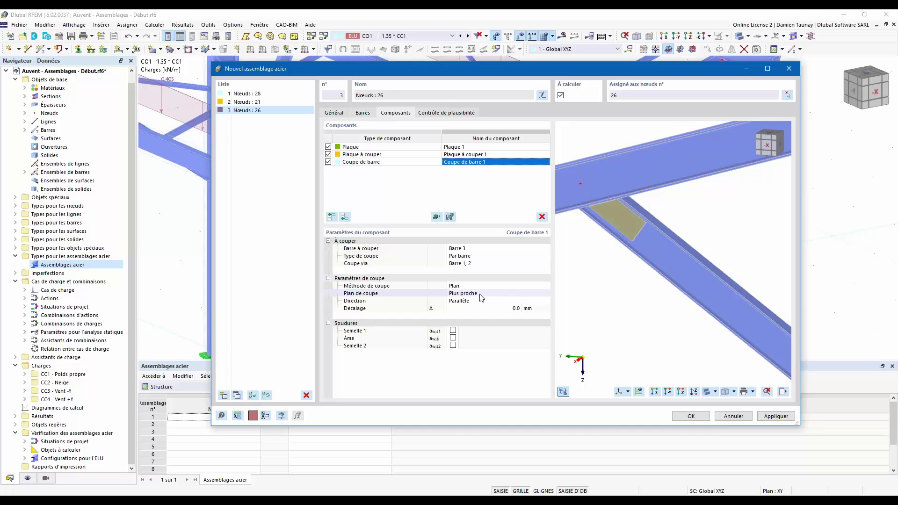
left_click(476, 308)
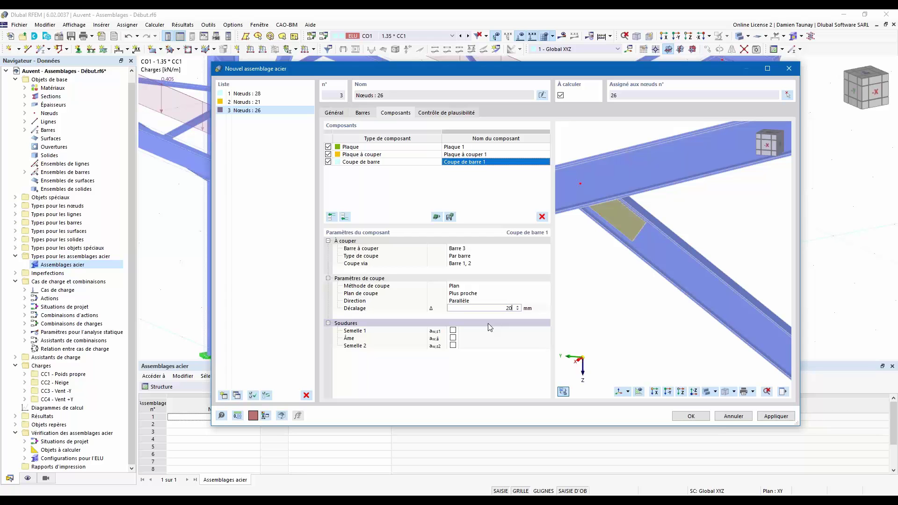
key("Return")
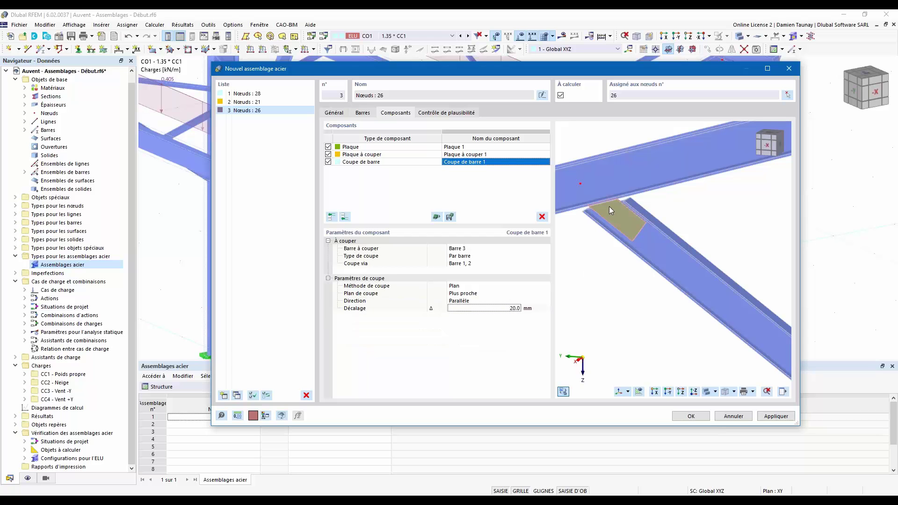
scroll(609, 206, "up", 3)
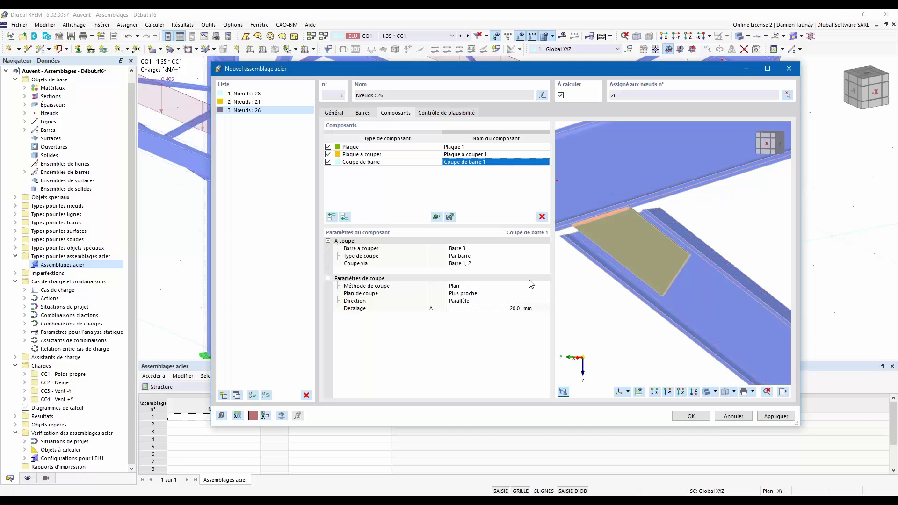
- Check the node 26 joint for plausibility errors, then return to the component settings
left_click(433, 114)
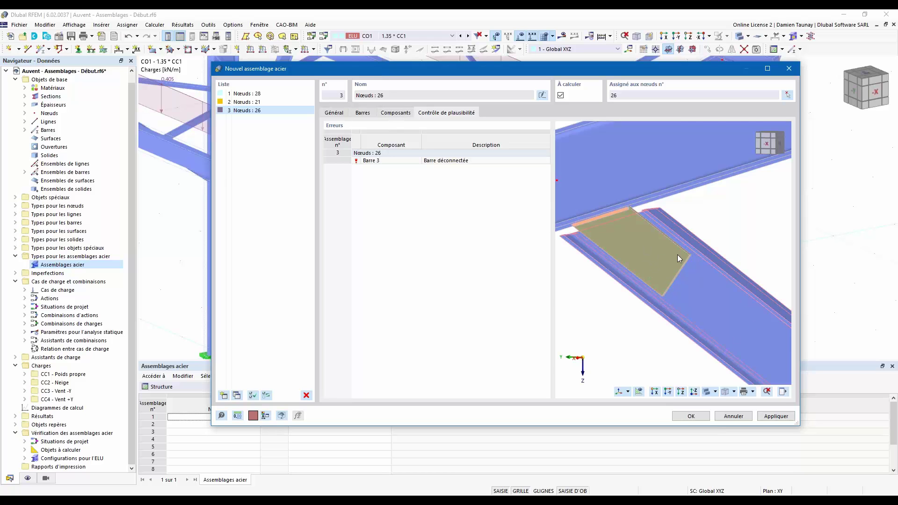
scroll(659, 278, "down", 2)
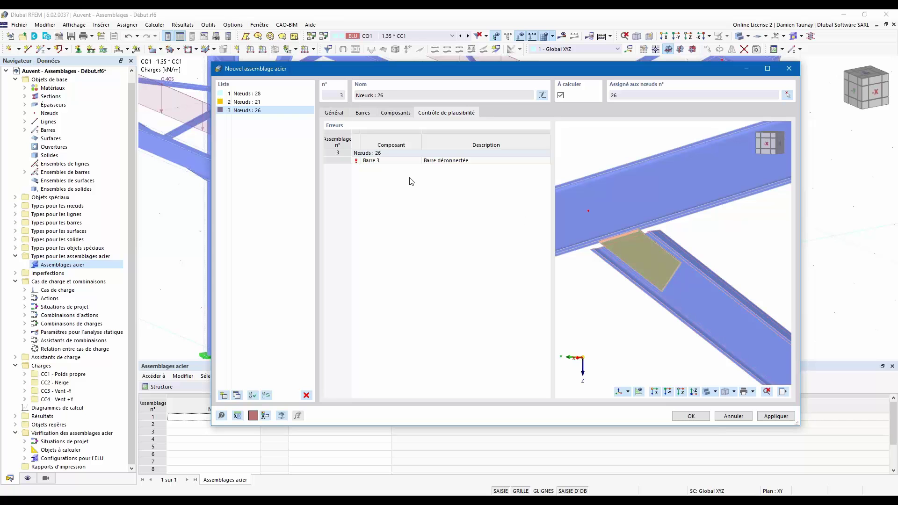
left_click(396, 113)
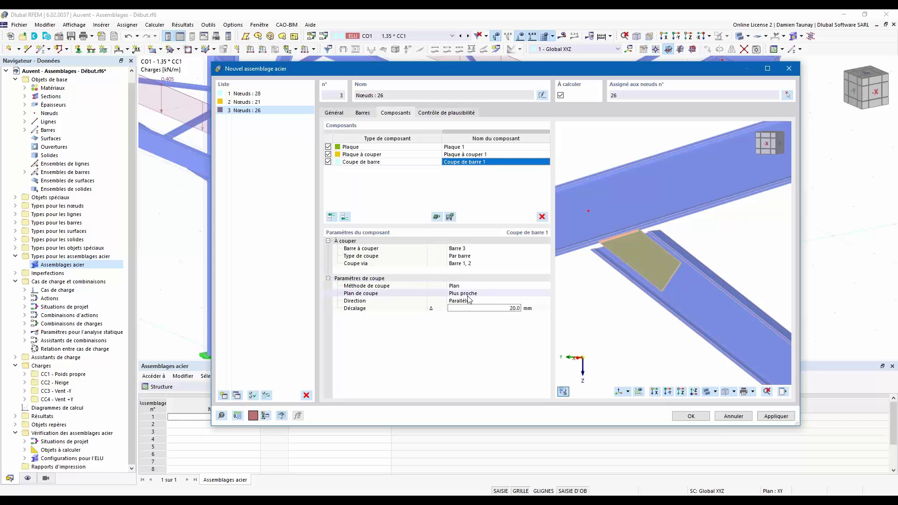
- Add a Moyens d'assemblage component and assign Plaque 1 as its first connected component
left_click(344, 217)
left_click(485, 327)
left_click(606, 360)
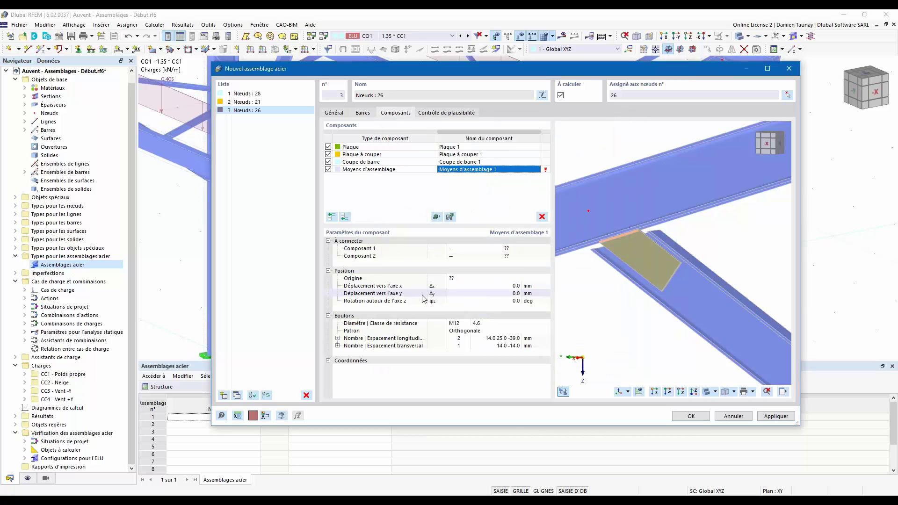
left_click(439, 252)
left_click(497, 249)
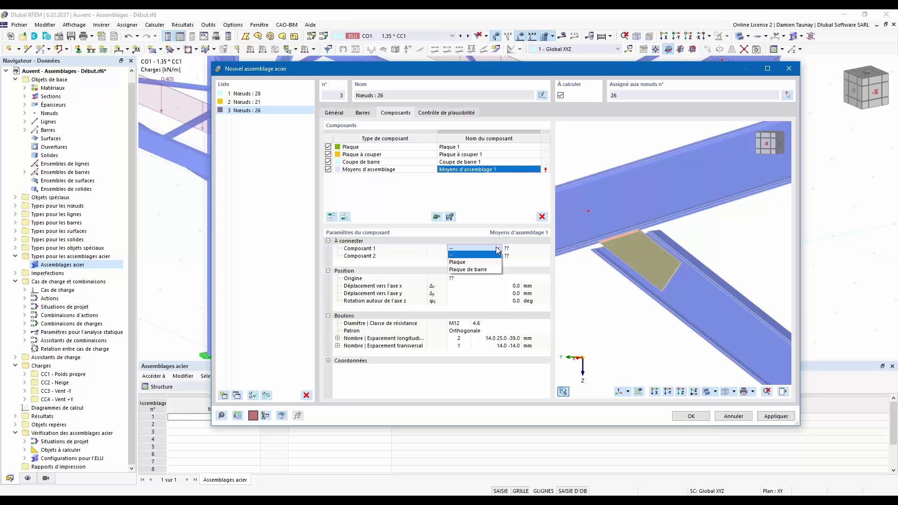
left_click(481, 263)
left_click(493, 256)
left_click(510, 249)
left_click(546, 247)
left_click(516, 260)
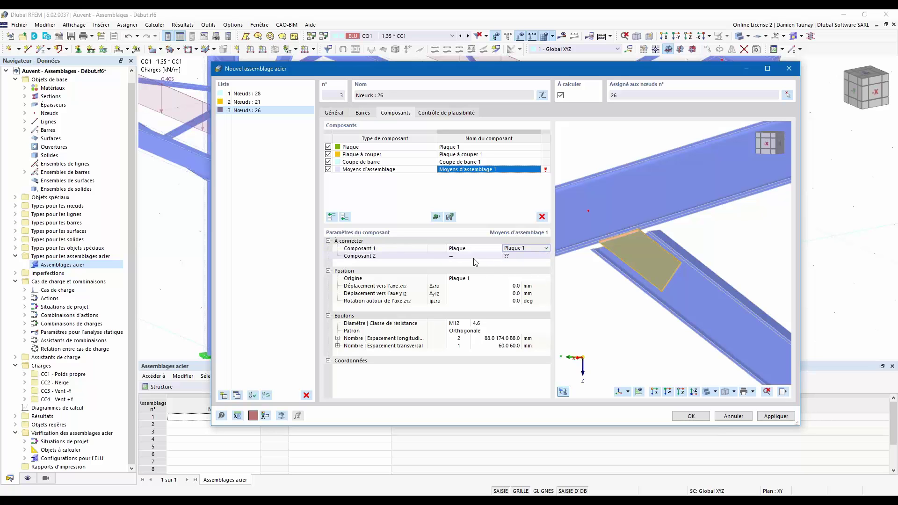
- Set the fasteners' second connected component to the member plate Barre 3 | Âme
left_click(486, 258)
left_click(490, 256)
left_click(481, 277)
left_click(521, 256)
left_click(529, 256)
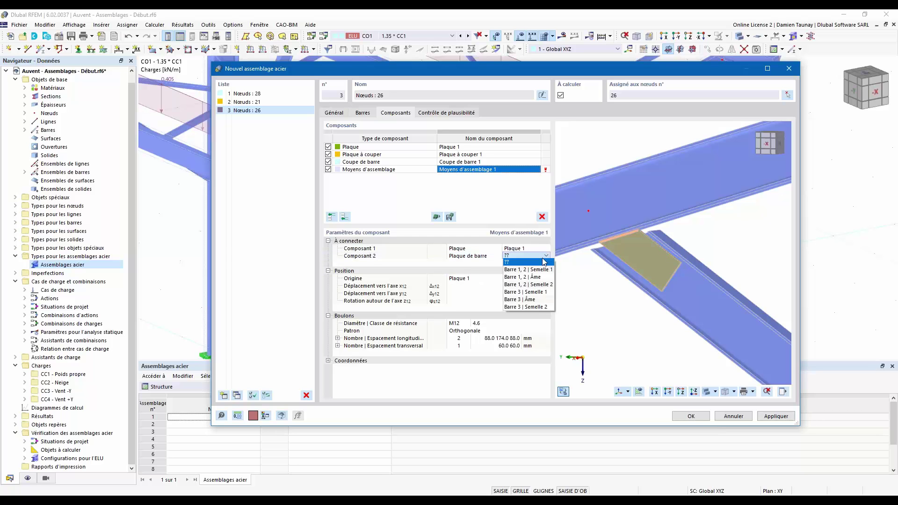
left_click(531, 301)
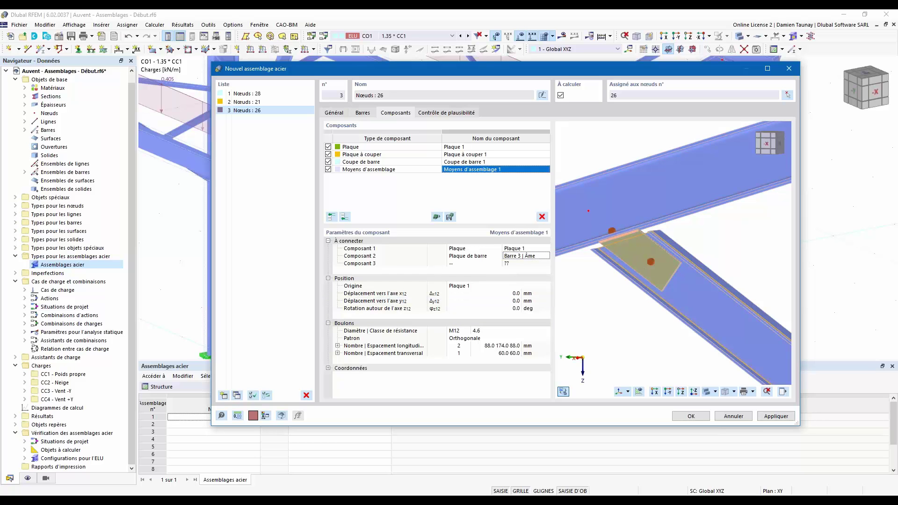
- Set the fastener group's rotation about the z' axis to 180 degrees
left_click(495, 308)
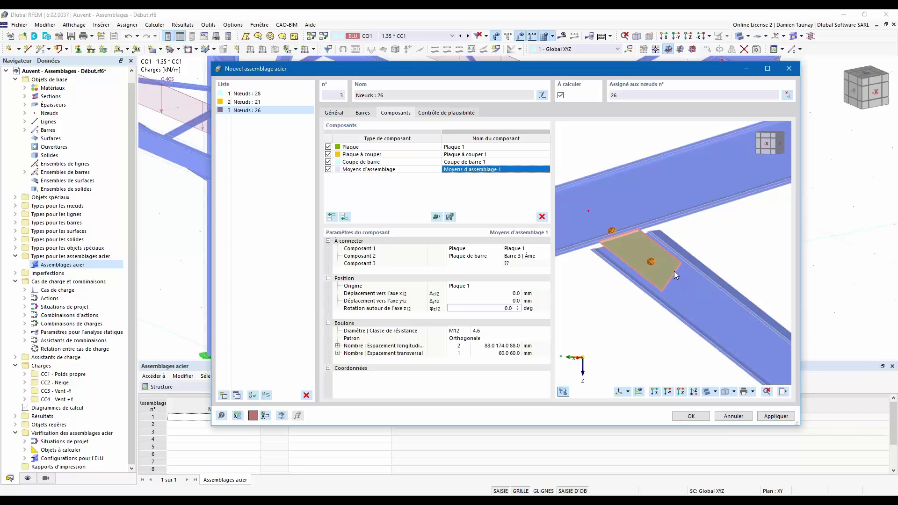
left_click_drag(504, 309, 516, 310)
type("180")
key("Return")
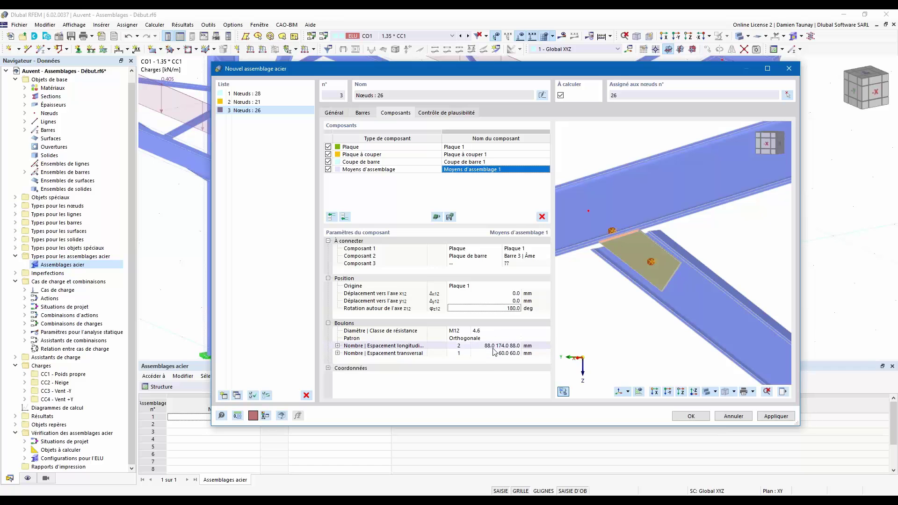
- Set the bolt diameter of the node 26 fastener group to M18
left_click(462, 332)
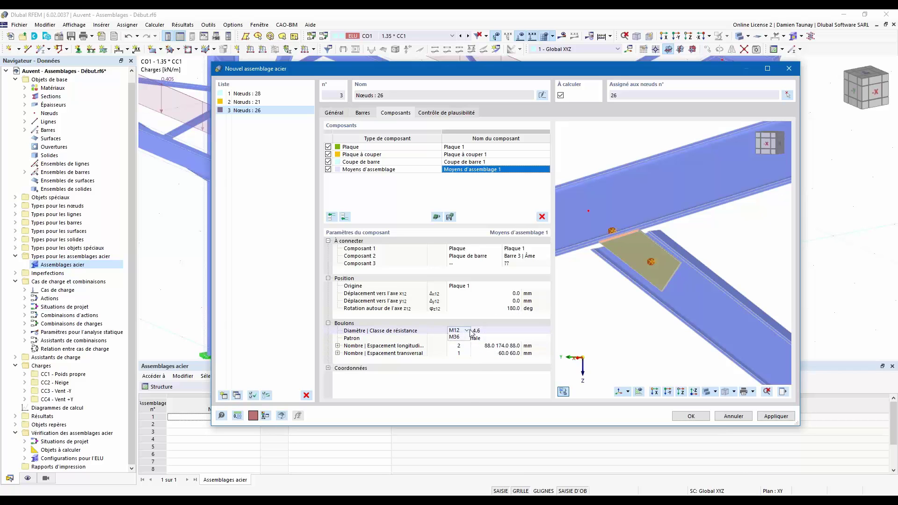
left_click(466, 331)
left_click(454, 337)
left_click(482, 331)
left_click(546, 330)
left_click(456, 330)
left_click(466, 330)
left_click(454, 359)
- Set the strength class of the M18 bolts to 6.8
left_click(487, 330)
left_click(540, 332)
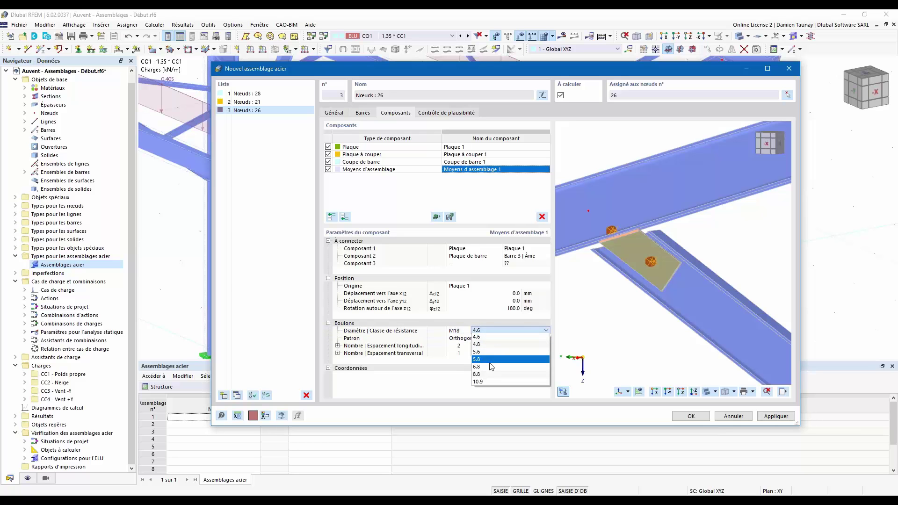
left_click(490, 366)
left_click(493, 331)
left_click(494, 333)
left_click(479, 367)
- Try two and three bolts in the transverse direction, returning to a single one
left_click(501, 345)
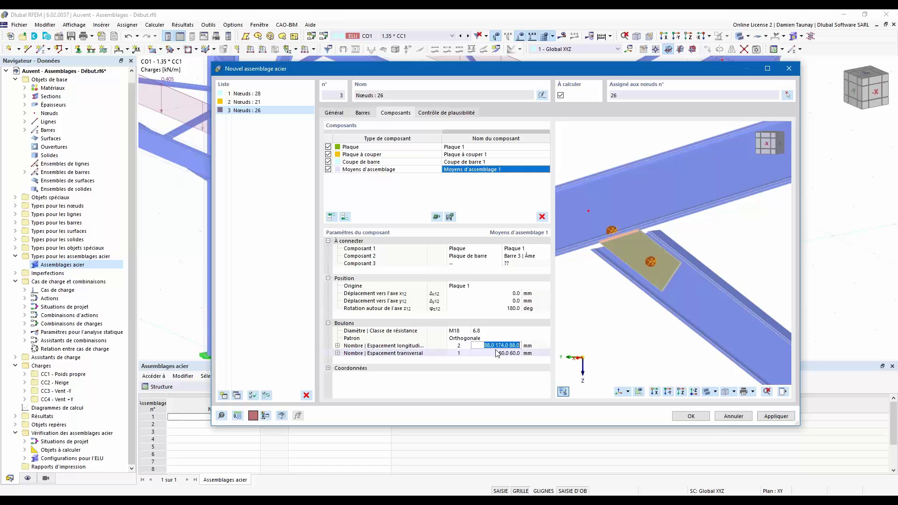
left_click(461, 345)
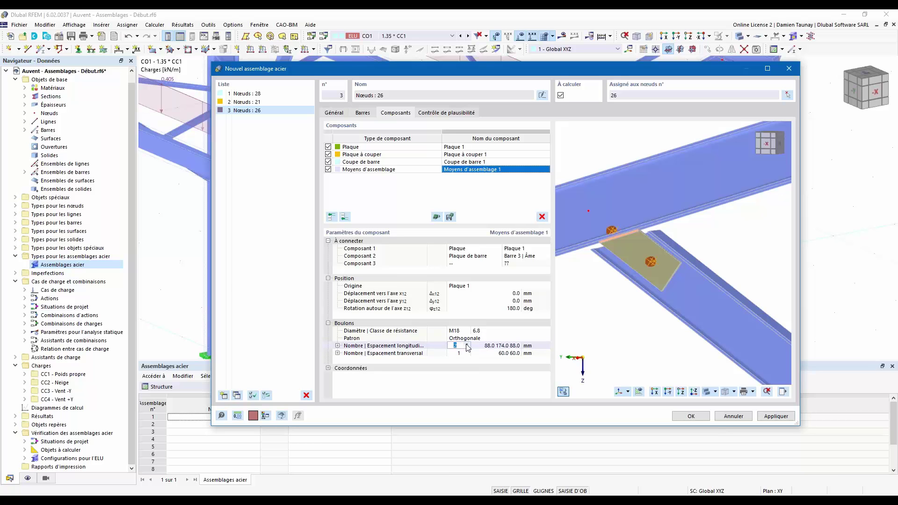
left_click(466, 354)
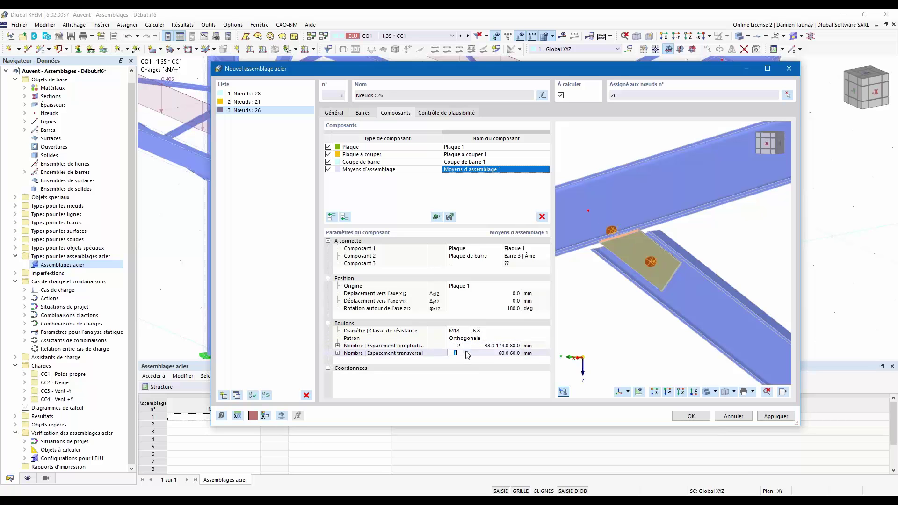
type("2")
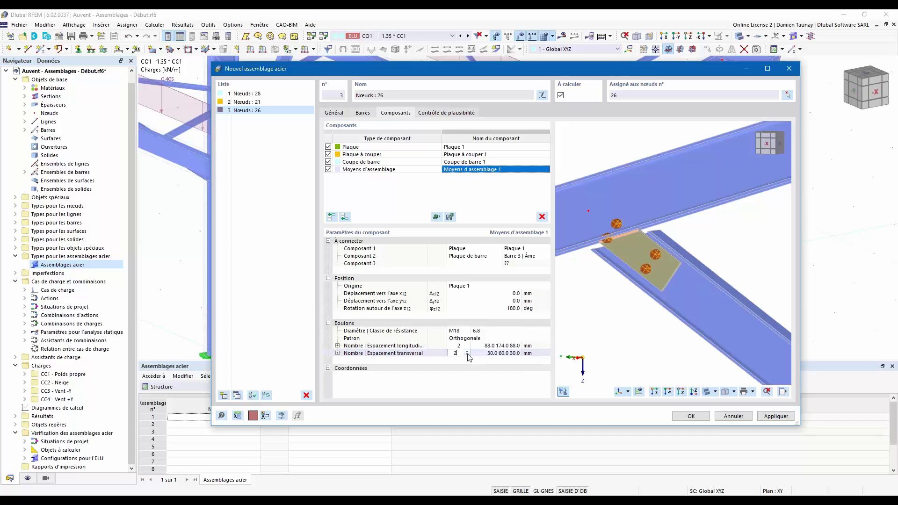
left_click(467, 351)
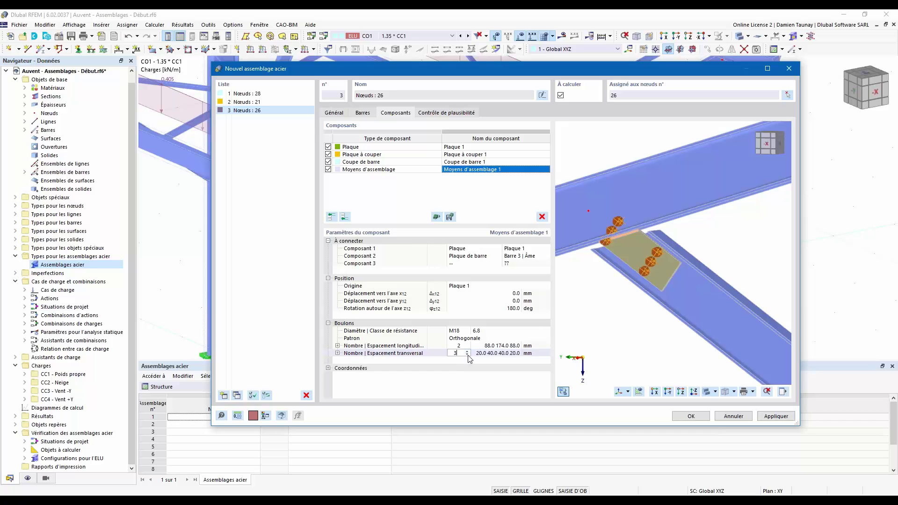
left_click(467, 355)
left_click(467, 355)
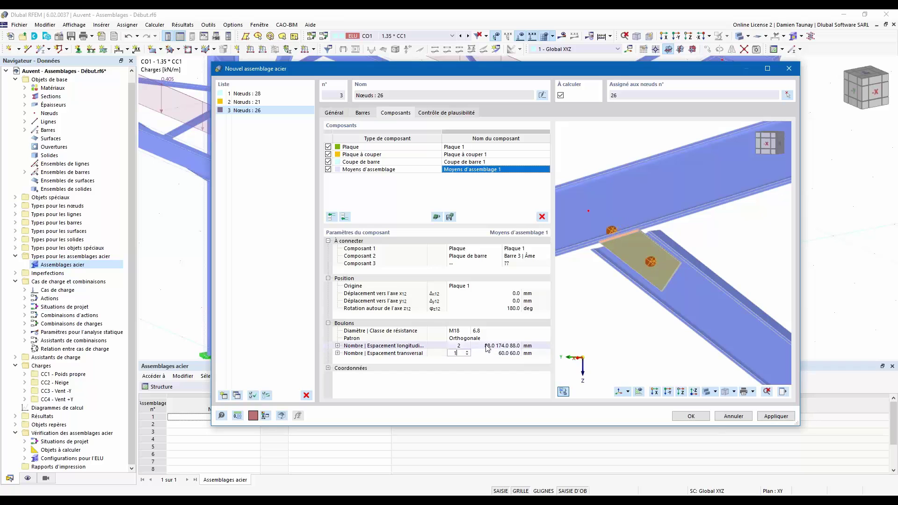
- Set the bolts' longitudinal spacing to 50.0 60.0 240.0 mm and inspect the node 26 joint
left_click(491, 346)
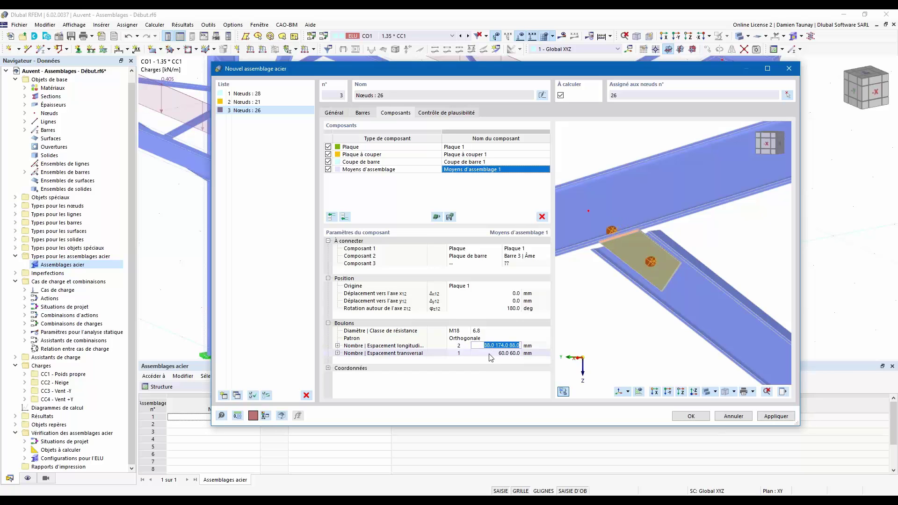
type("50.0 60.0 240")
key("Return")
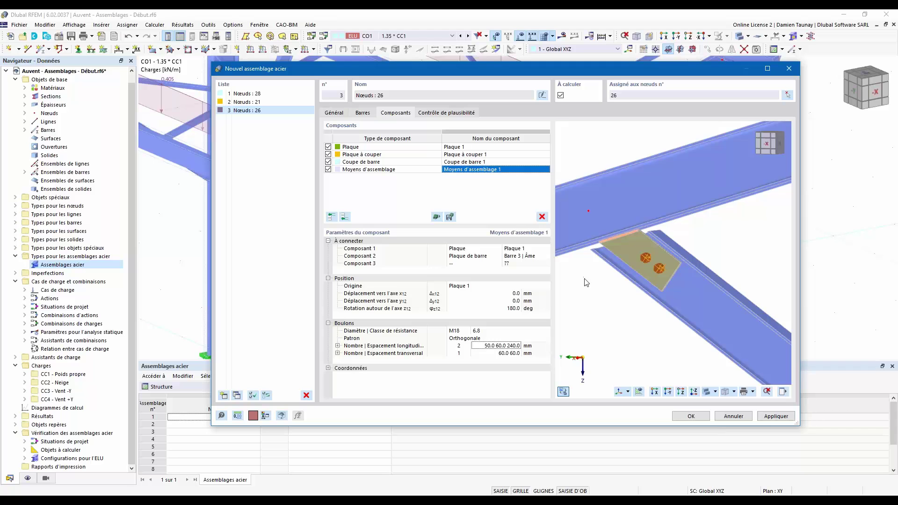
scroll(583, 289, "down", 1)
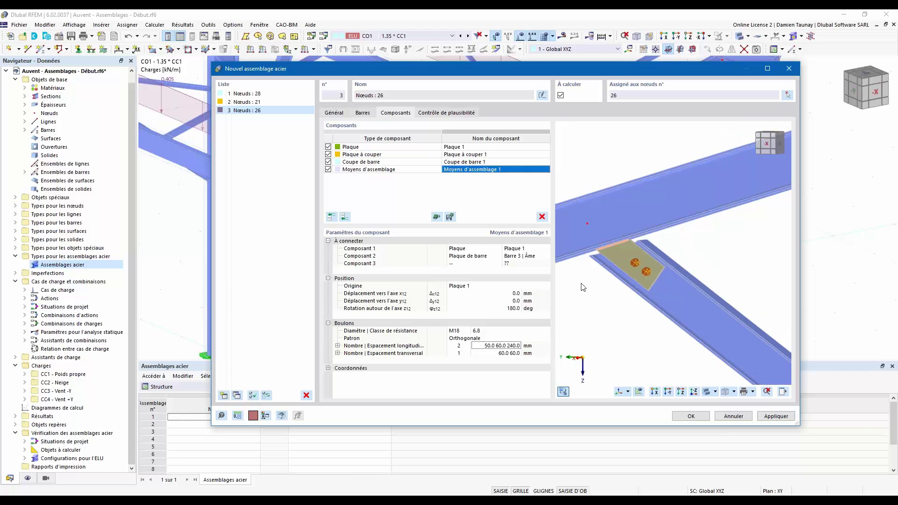
middle_click_drag(600, 294, 628, 277)
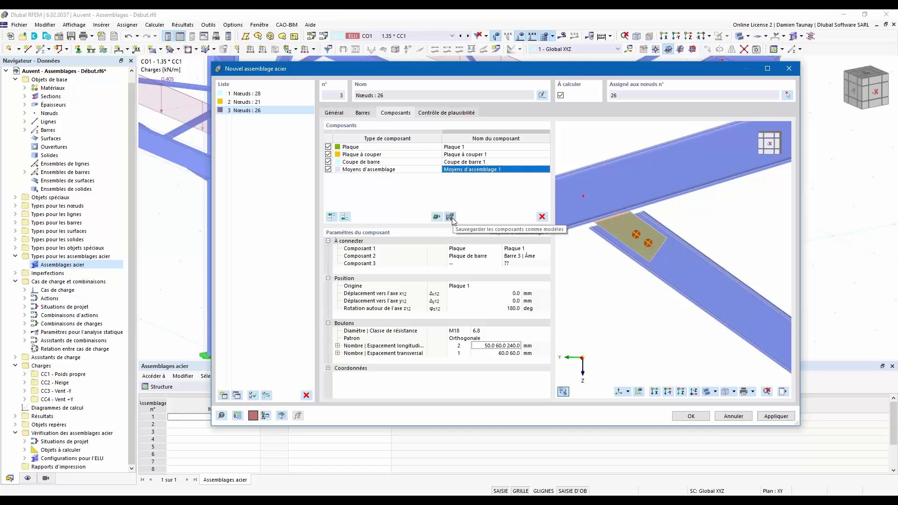
scroll(613, 260, "down", 5)
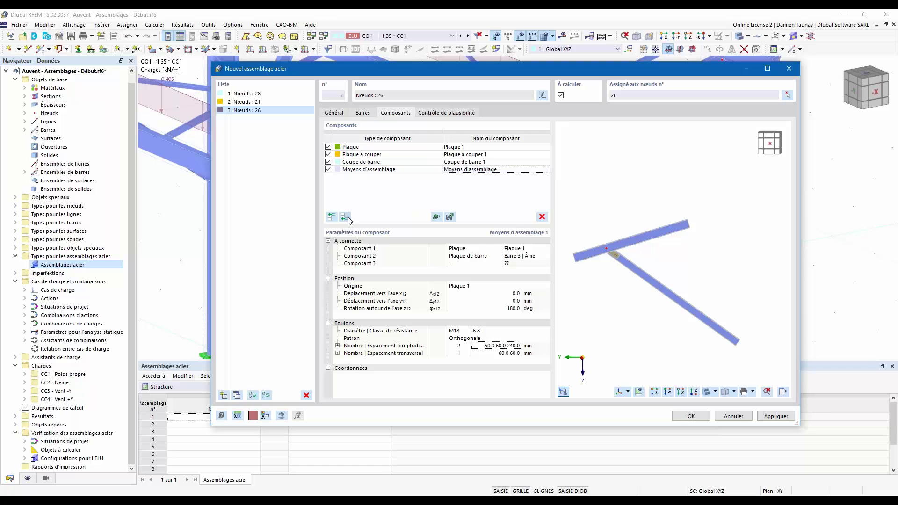
- Add a new steel joint and assign it to node 27, where the box-section member crosses the IPE beam
left_click(224, 397)
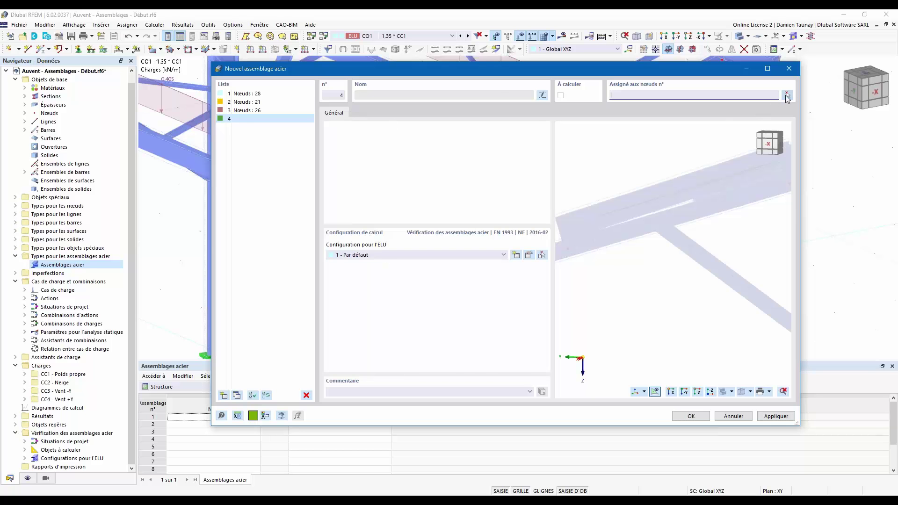
left_click(787, 95)
middle_click_drag(495, 240, 532, 244, "ctrl")
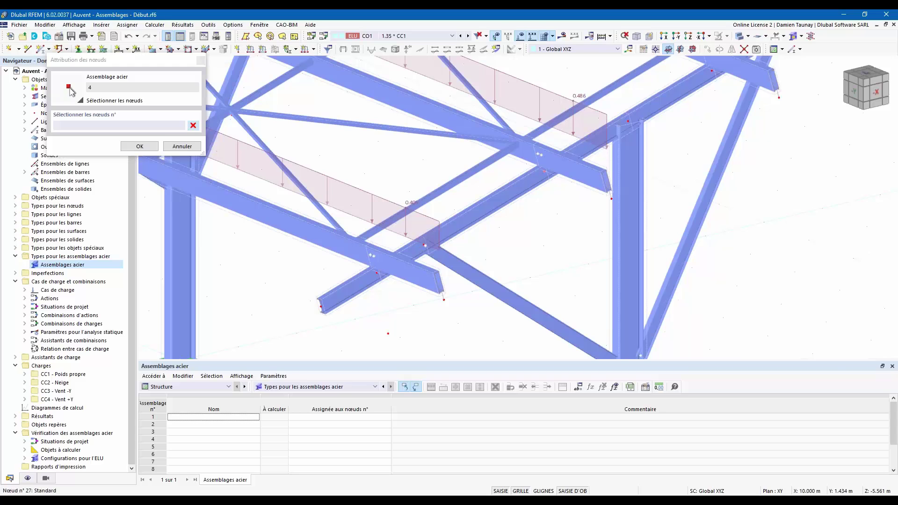
left_click(544, 171)
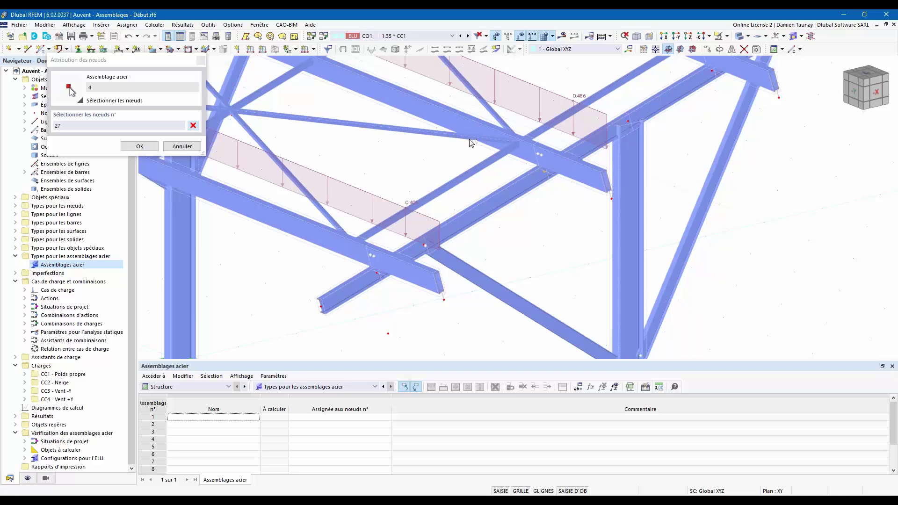
left_click(148, 147)
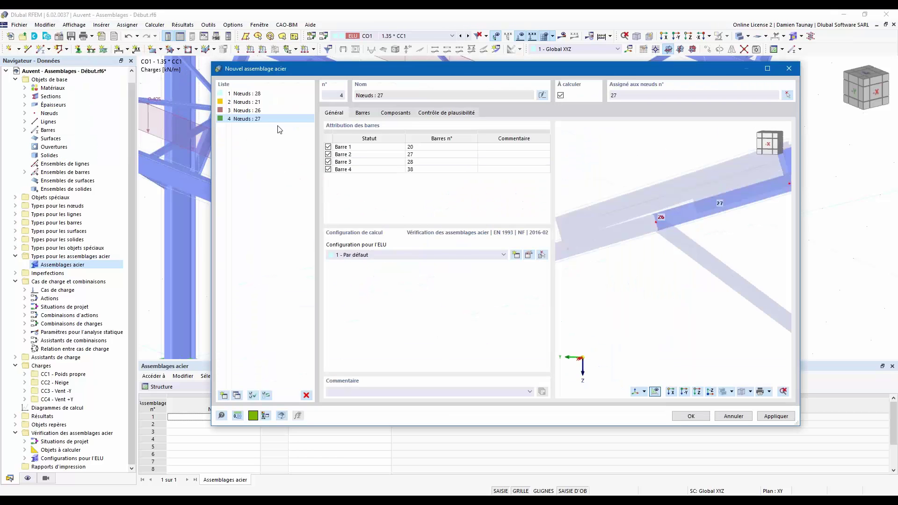
- Set the member type of Barre 1 and Barre 2 in the node 27 joint to Continu
left_click(363, 113)
left_click(475, 147)
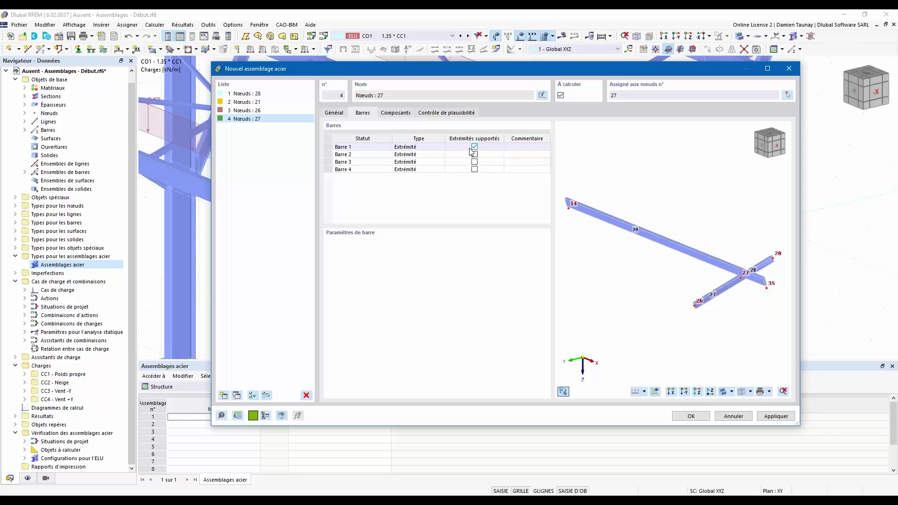
left_click(440, 147)
left_click(426, 165)
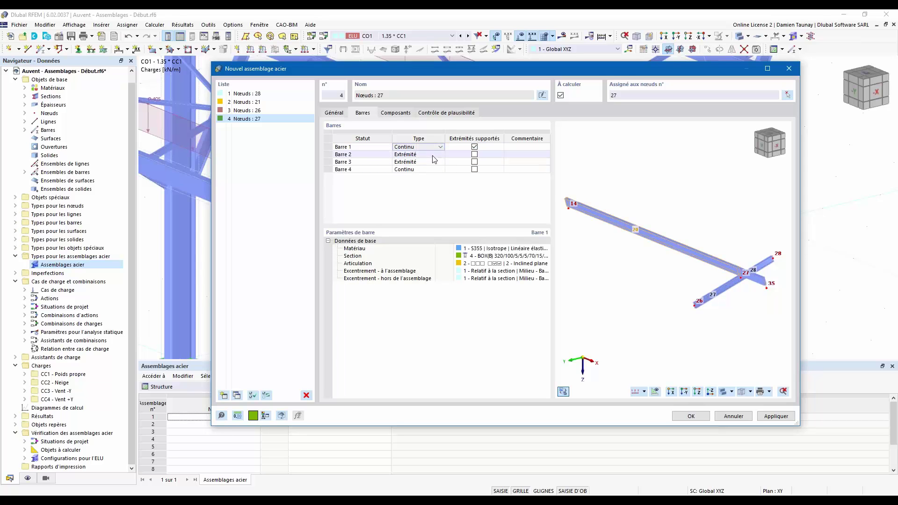
left_click(419, 155)
left_click(440, 155)
left_click(418, 168)
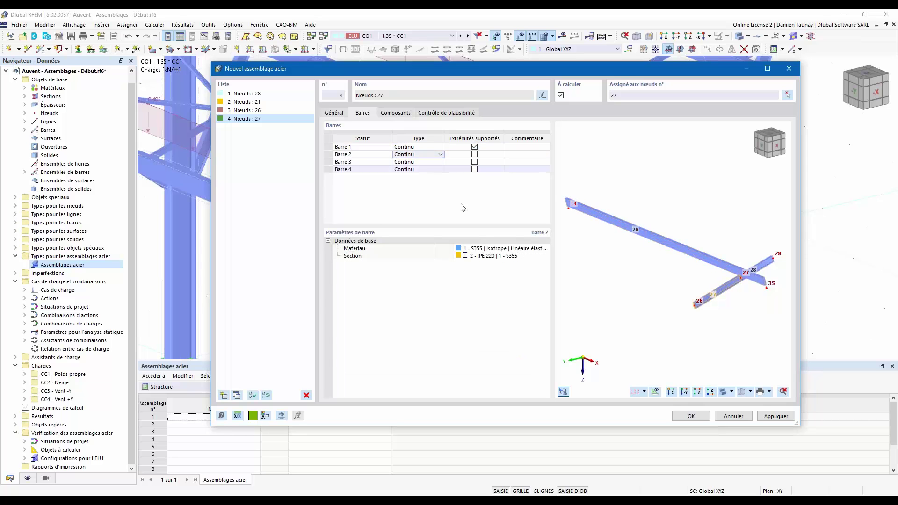
- Remove the supported end from Barre 1 and assign it to Barre 3 in the node 27 joint
left_click(449, 149)
left_click(474, 147)
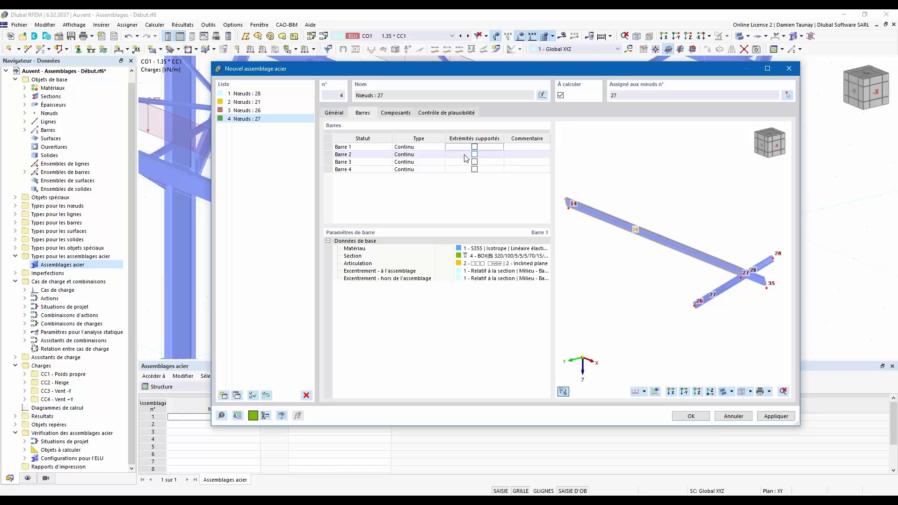
left_click(473, 161)
left_click(474, 161)
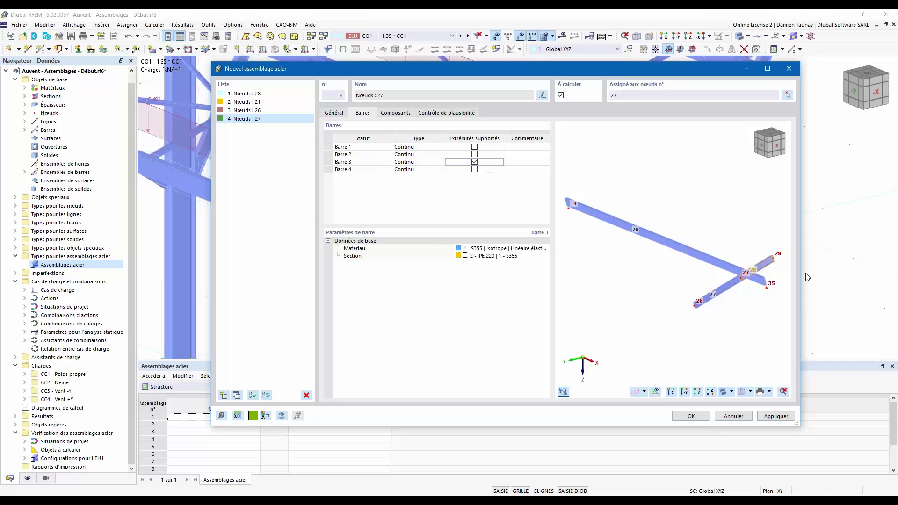
- Insert the user-defined template Echantignole soudée-boulonnée into the node 27 joint's components
left_click(397, 114)
scroll(746, 282, "up", 4)
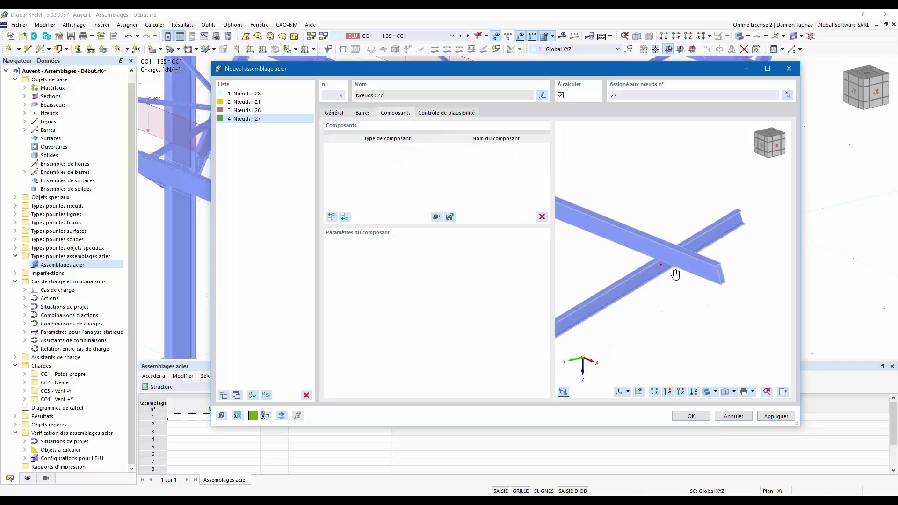
left_click(437, 217)
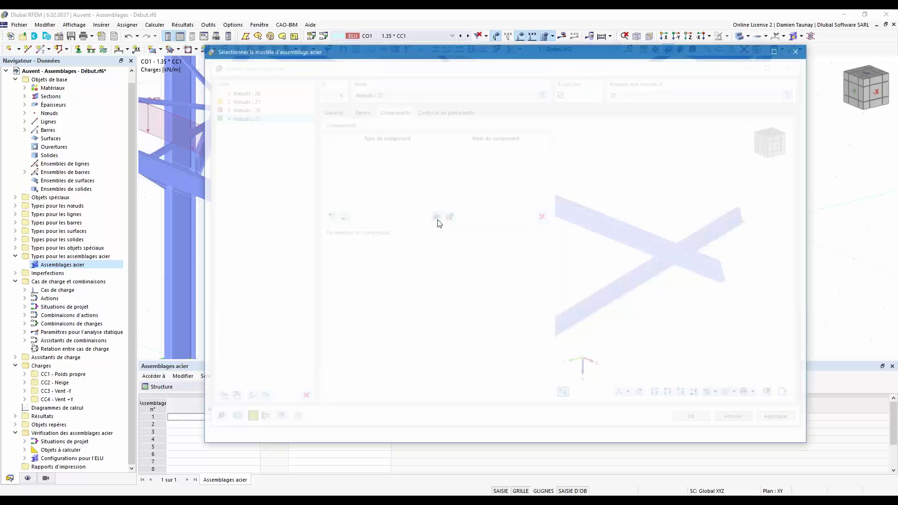
left_click(229, 203)
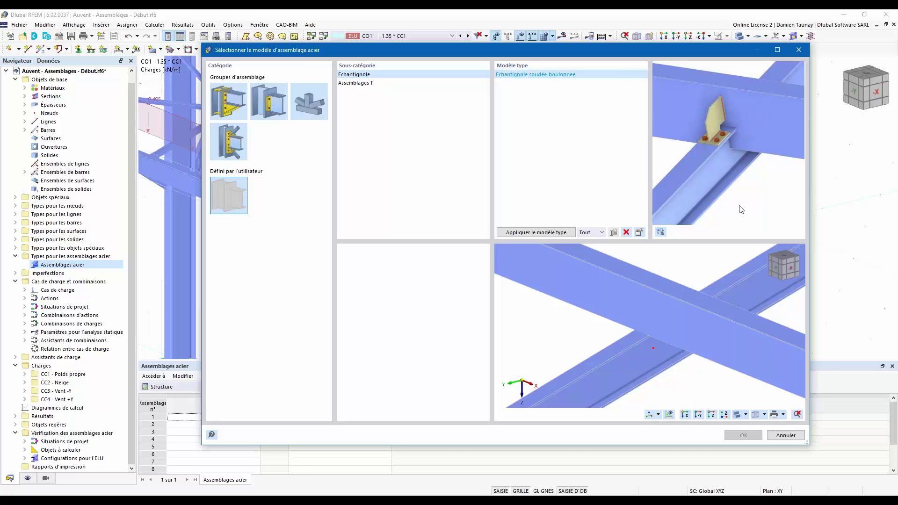
left_click(541, 232)
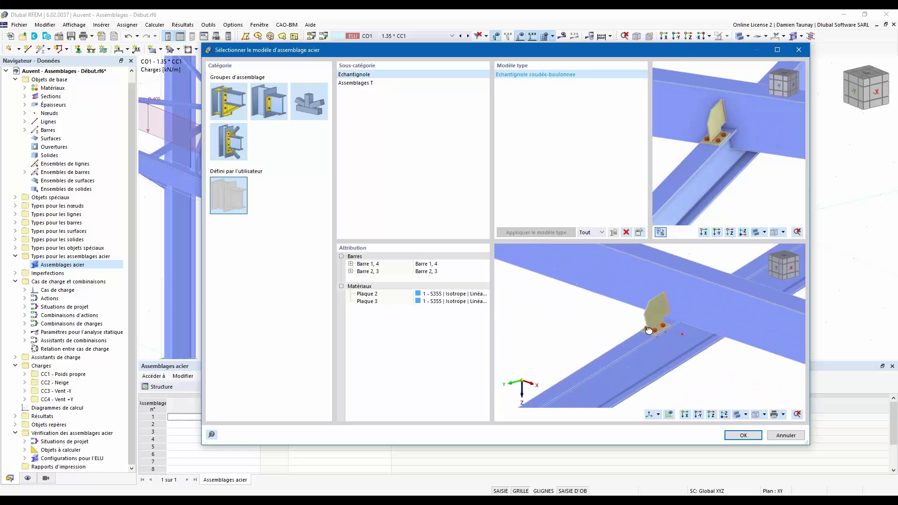
left_click(746, 435)
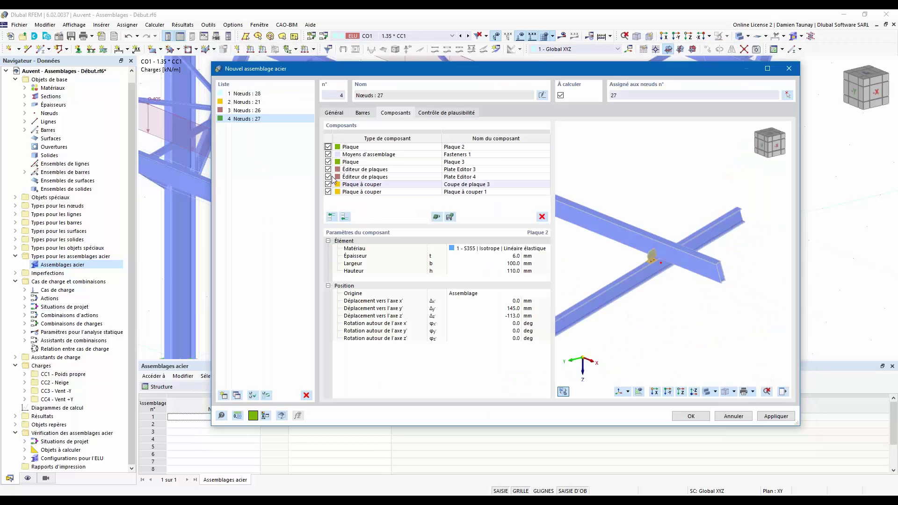
- Add another steel joint and assign it to node 30, where the brace meets the beam
left_click(224, 396)
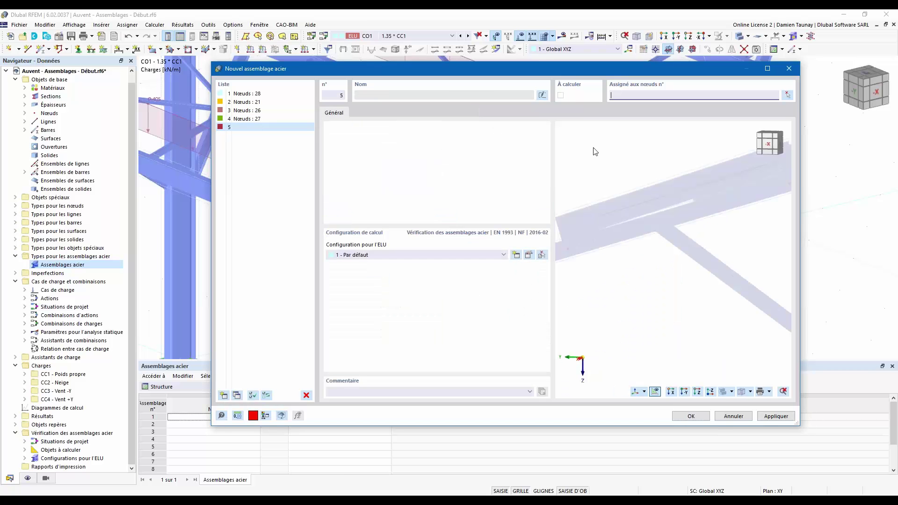
left_click(786, 95)
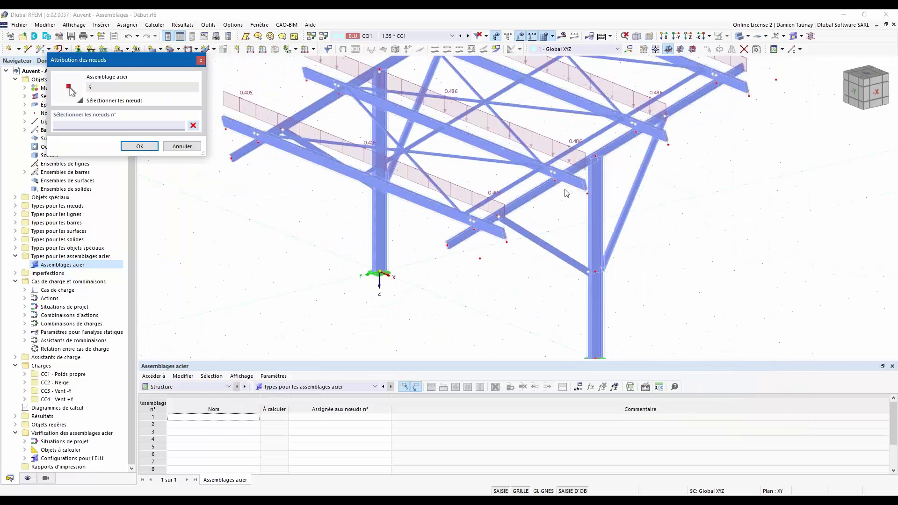
left_click(643, 127)
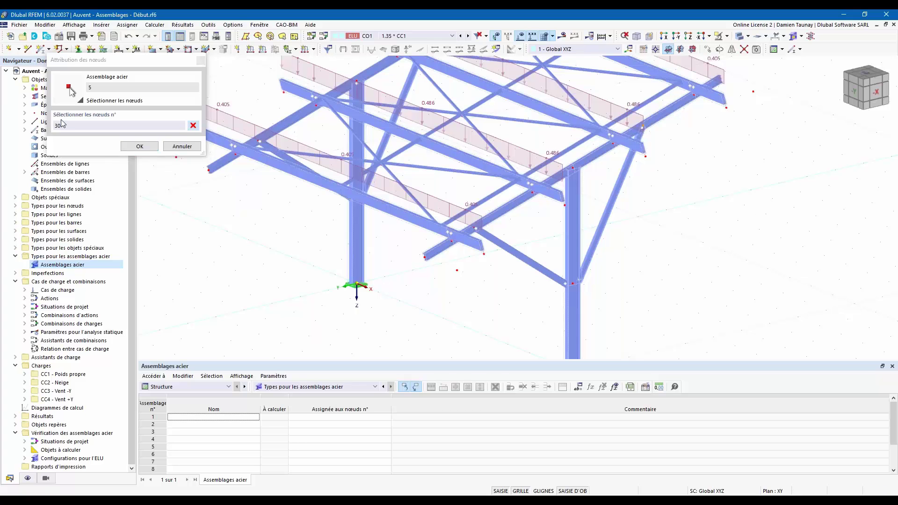
left_click(143, 150)
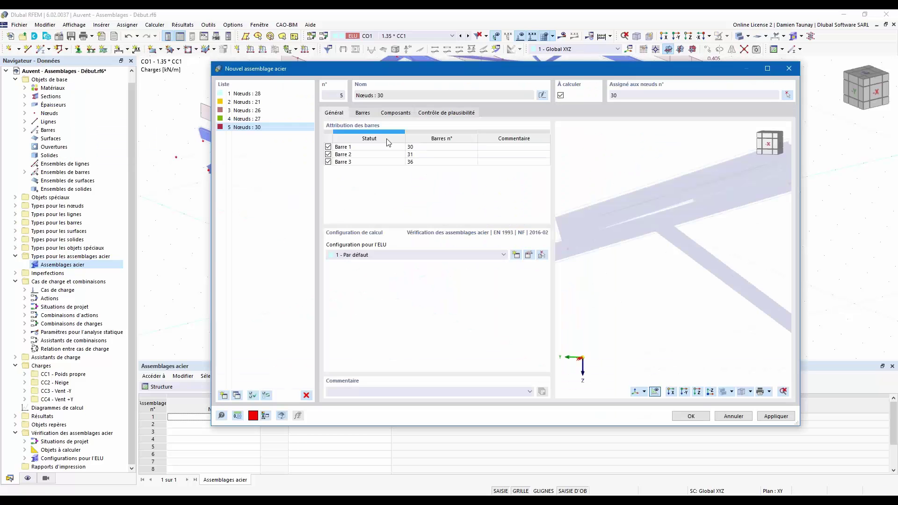
- Set Barre 1 and Barre 2 of the node 30 joint to the member type Continu
left_click(363, 112)
left_click(428, 155)
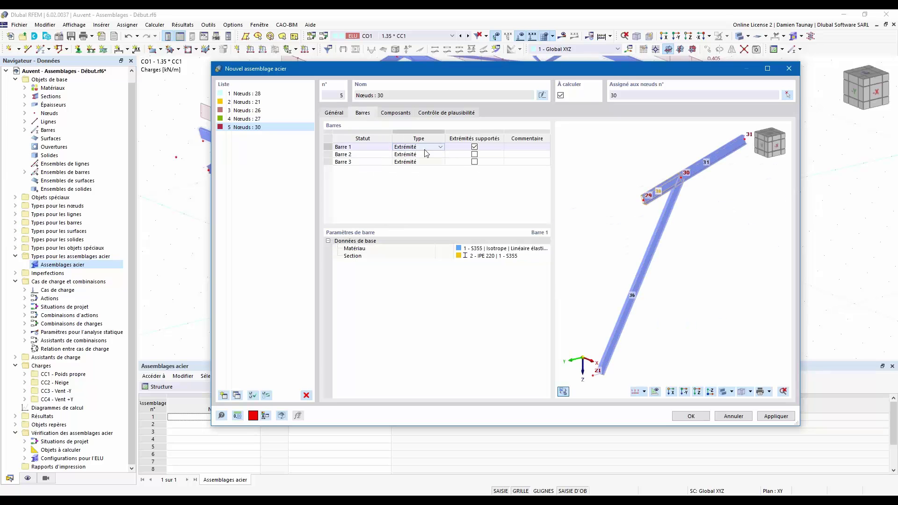
left_click(440, 154)
left_click(426, 165)
left_click(434, 148)
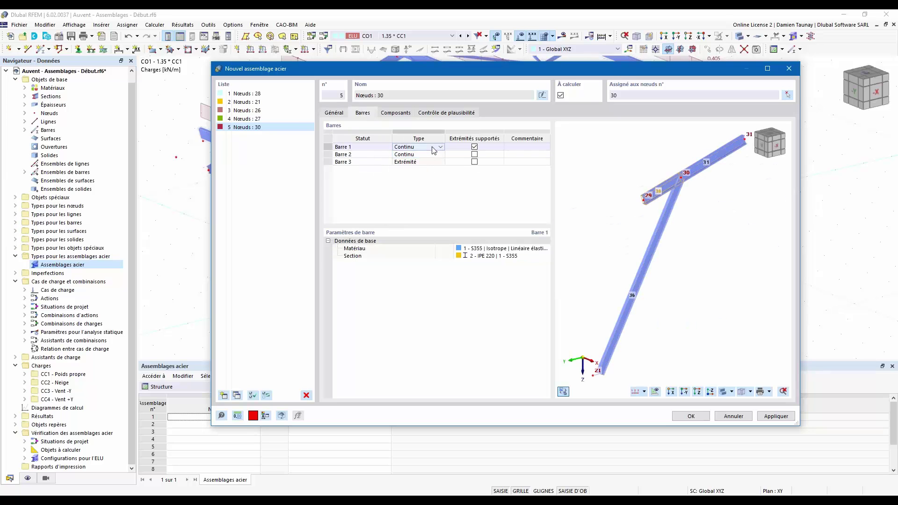
- Insert the user-defined Assemblages T template Exemple 1 into the node 30 joint's components and accept the joint
left_click(405, 115)
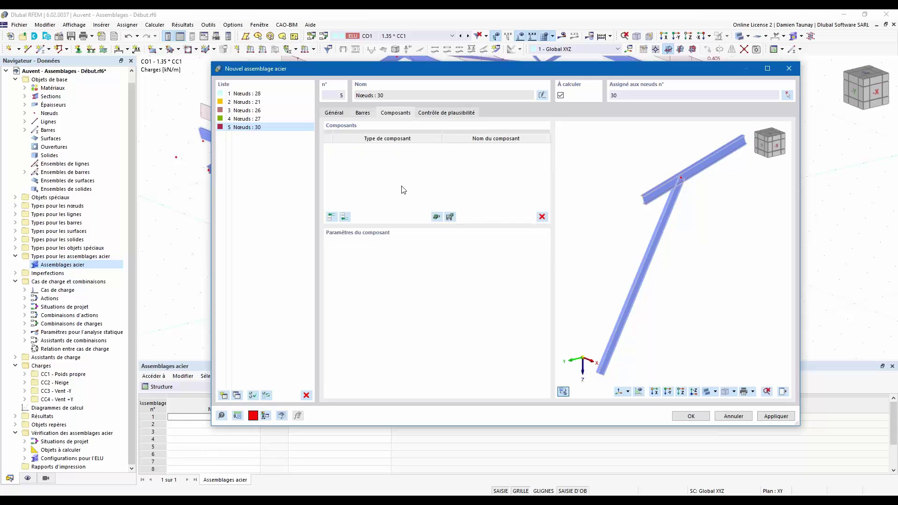
left_click(436, 216)
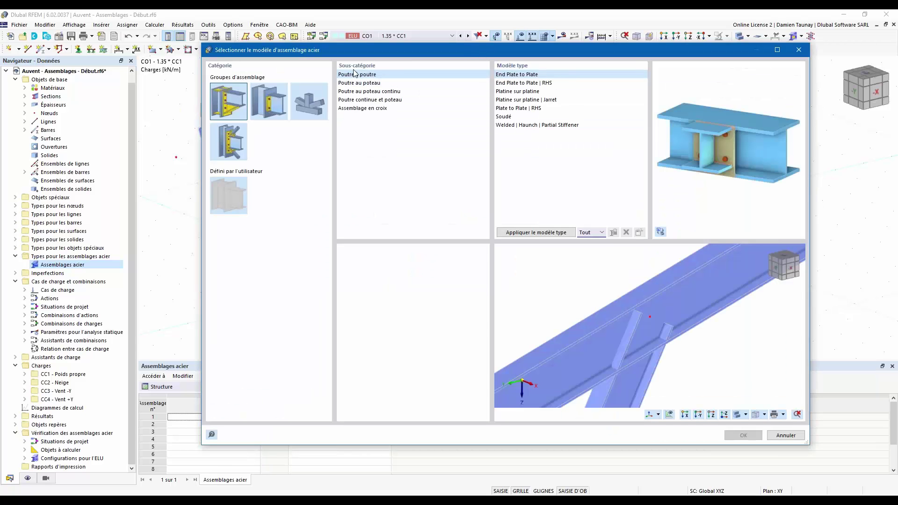
left_click(311, 104)
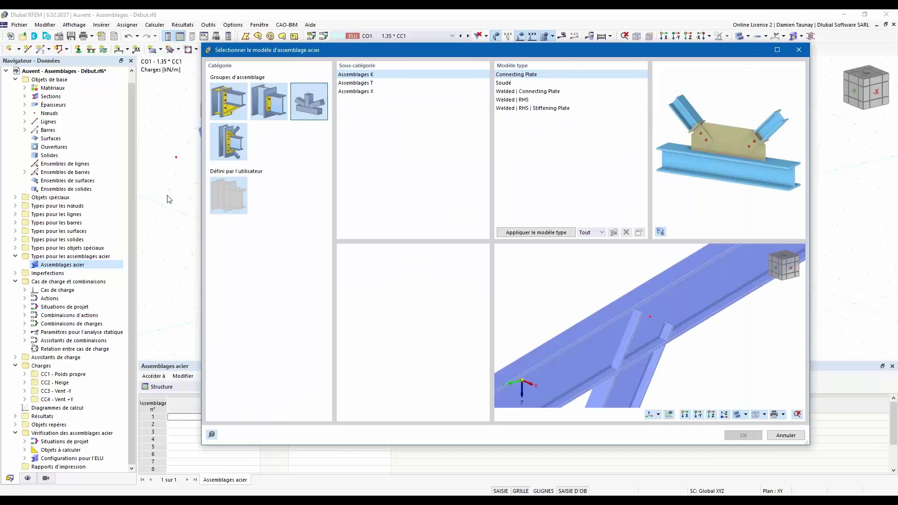
left_click(229, 196)
left_click(355, 83)
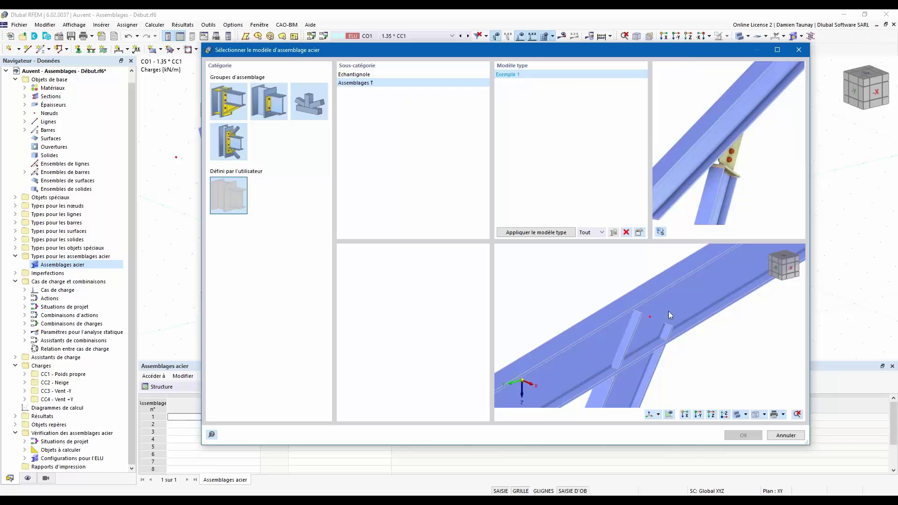
left_click(555, 234)
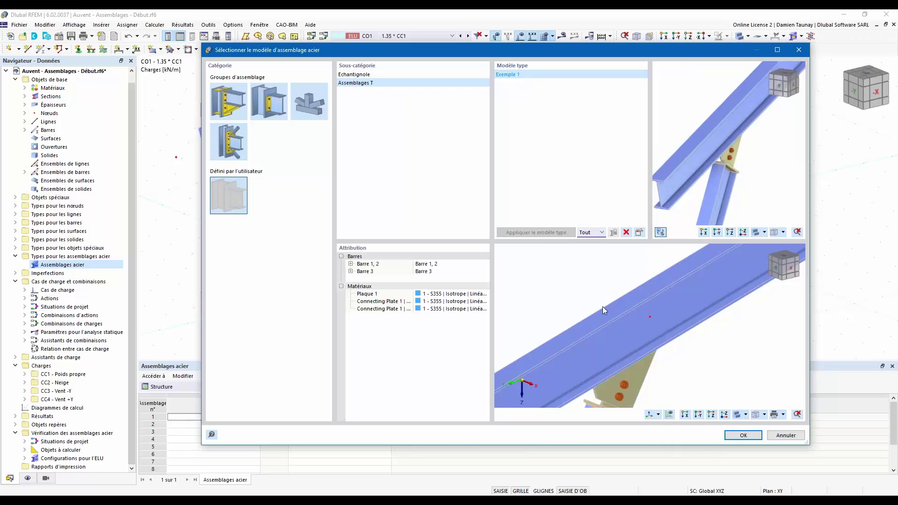
left_click(743, 435)
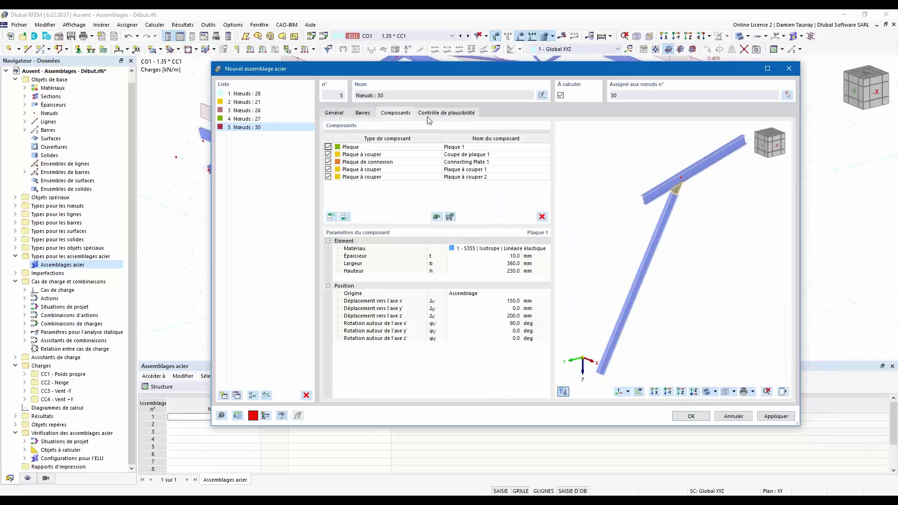
left_click(704, 412)
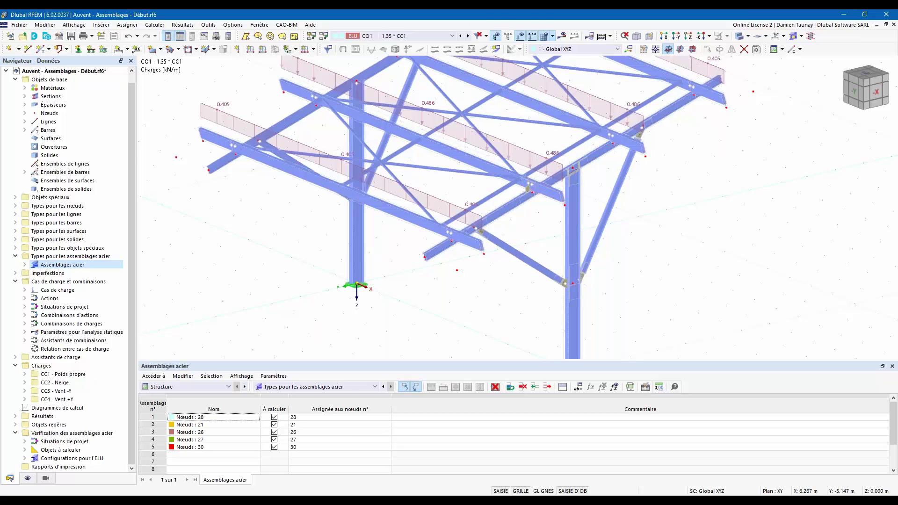
- Turn off the steel joint display in the model view and show the structure's members as lines instead of solids
middle_click_drag(642, 305, 533, 277, "ctrl")
middle_click_drag(533, 277, 597, 295)
scroll(597, 294, "up", 8)
scroll(596, 292, "down", 6)
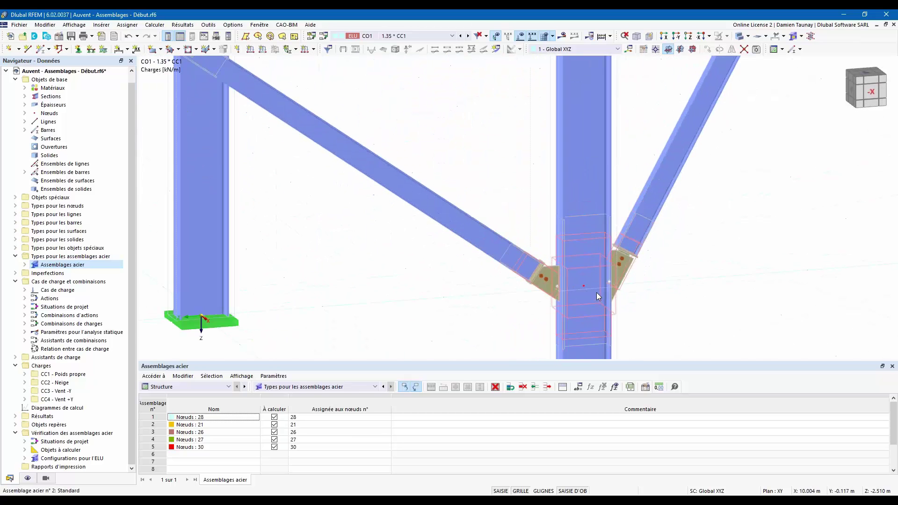
scroll(338, 143, "up", 10)
scroll(339, 148, "down", 5)
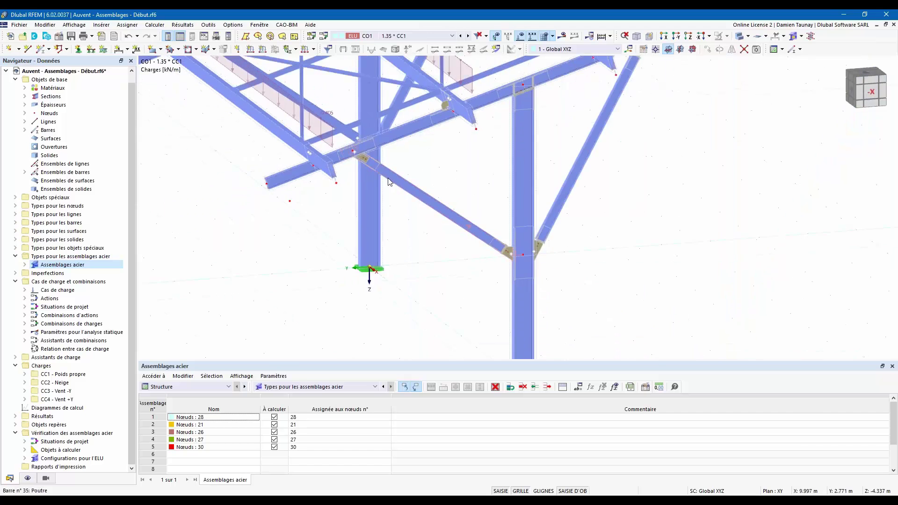
left_click(794, 37)
left_click(794, 37)
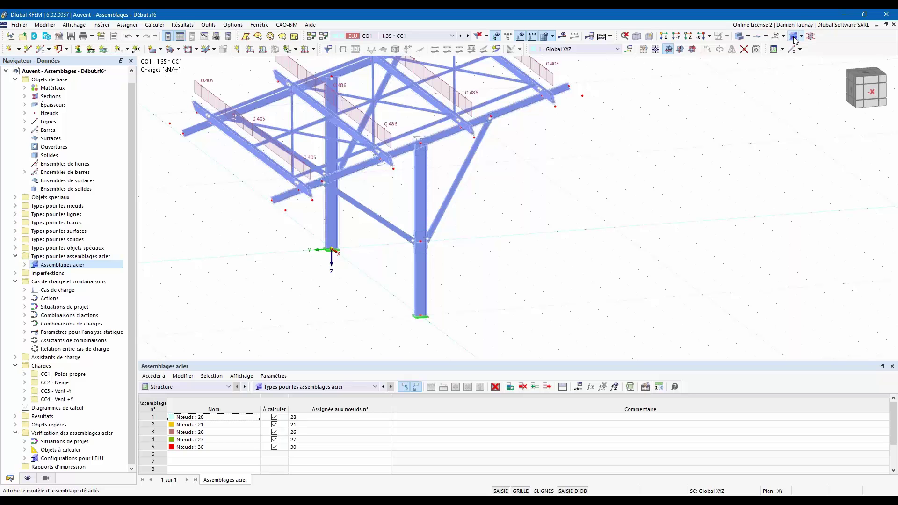
left_click(793, 38)
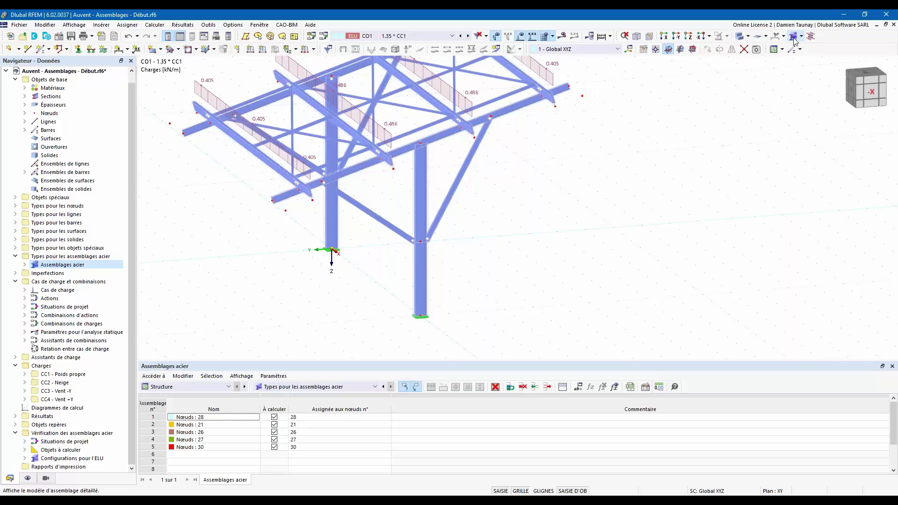
left_click(740, 37)
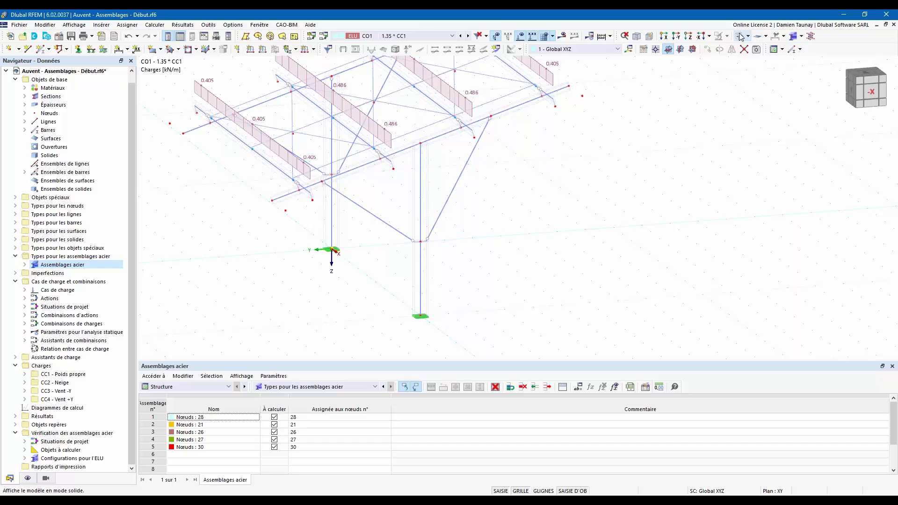
- Display the steel joints again on the line model, with their plates and bolts rendered as solids
left_click(794, 39)
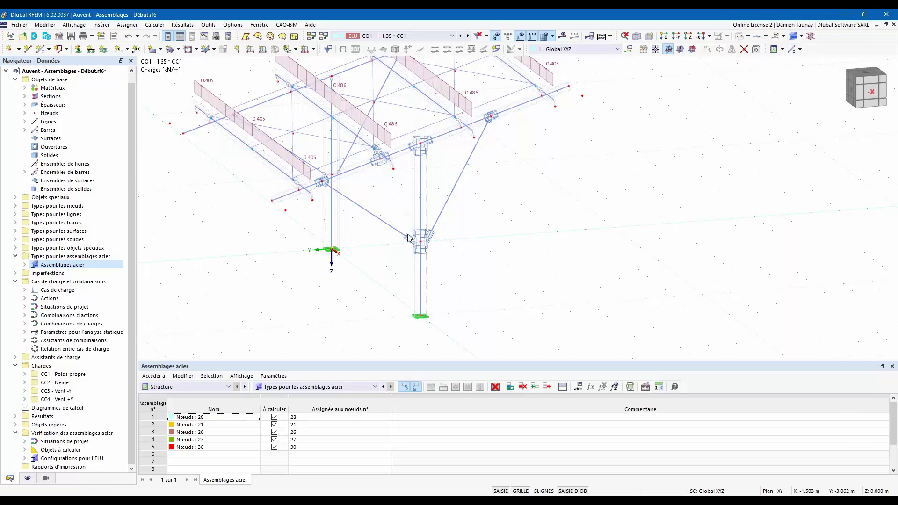
scroll(410, 238, "up", 2)
scroll(410, 238, "up", 2)
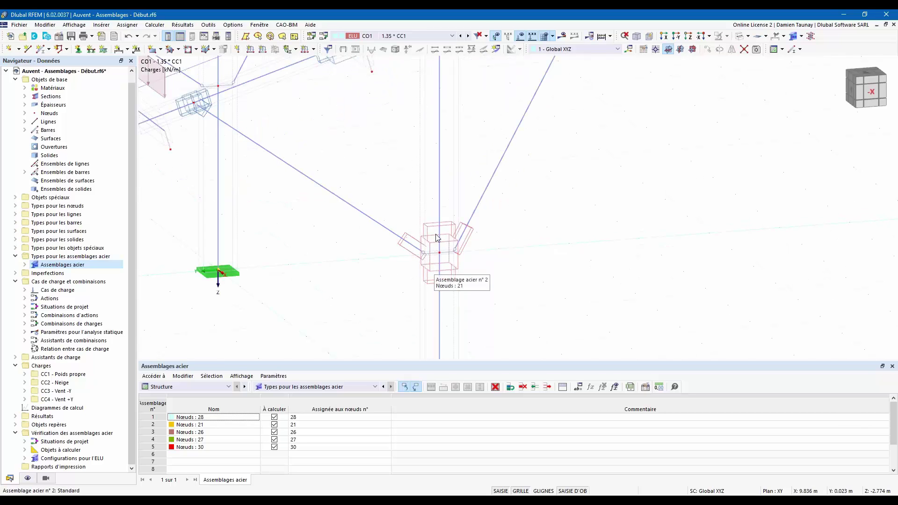
scroll(443, 262, "down", 1)
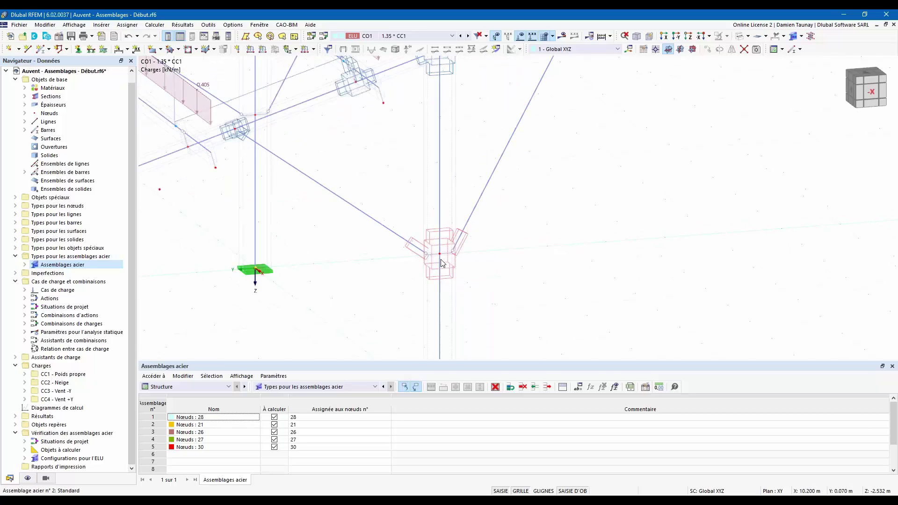
scroll(442, 262, "down", 1)
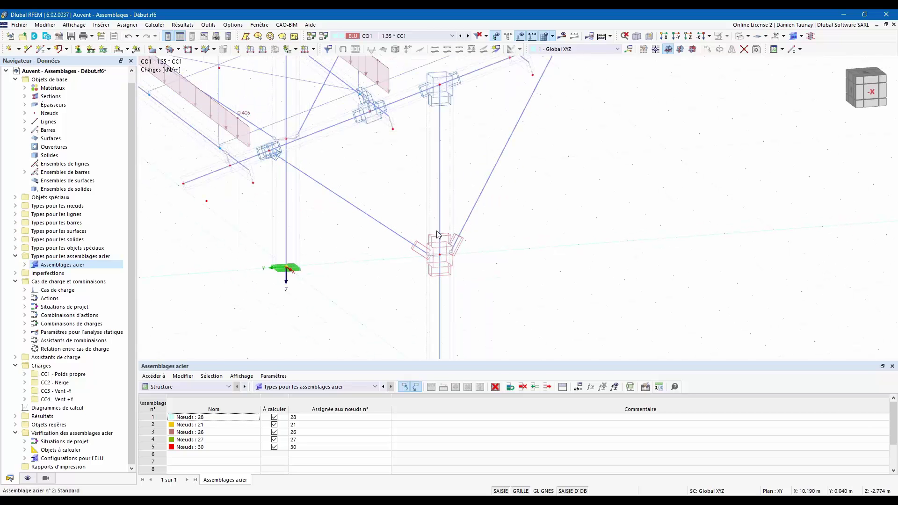
left_click(775, 49)
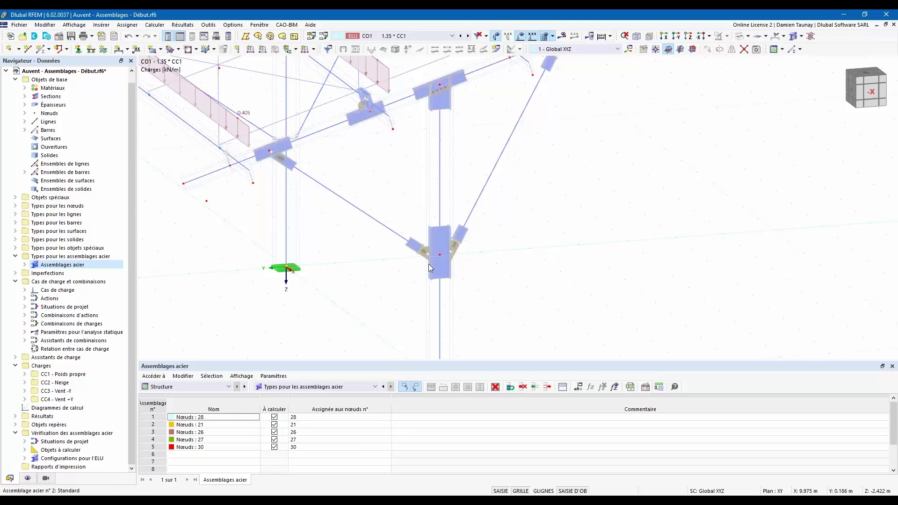
scroll(431, 267, "up", 5)
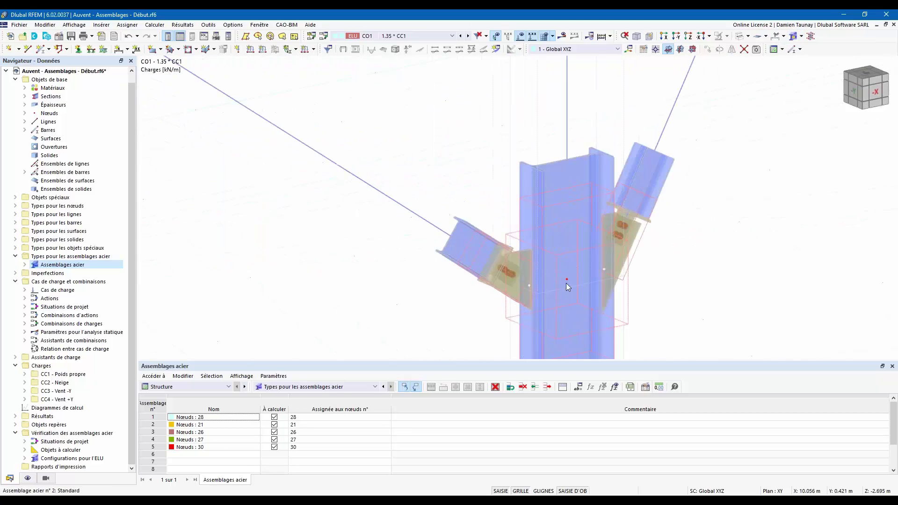
scroll(621, 255, "down", 5)
- Extend the node 30 steel joint to node 17 on the opposite beam, so that it is assigned to nodes 17,30
middle_click_drag(621, 256, 657, 248, "ctrl")
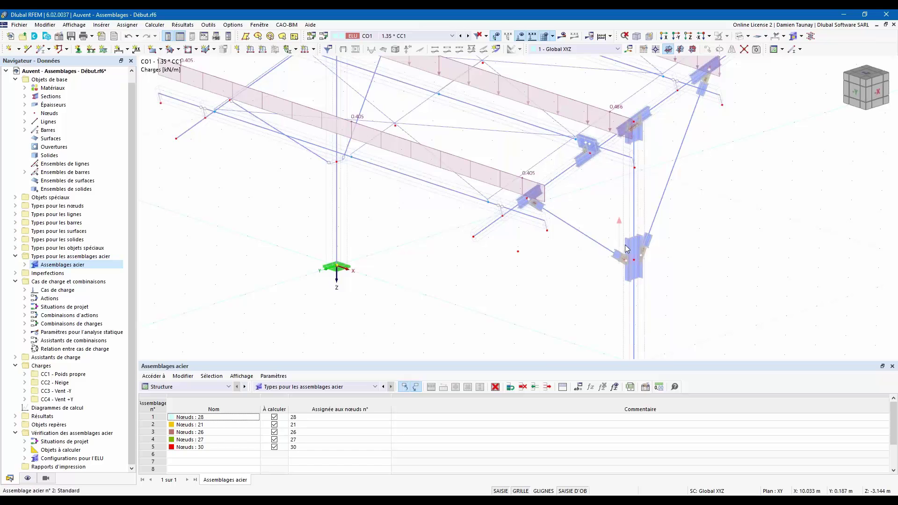
middle_click_drag(580, 209, 576, 213)
scroll(576, 214, "down", 5)
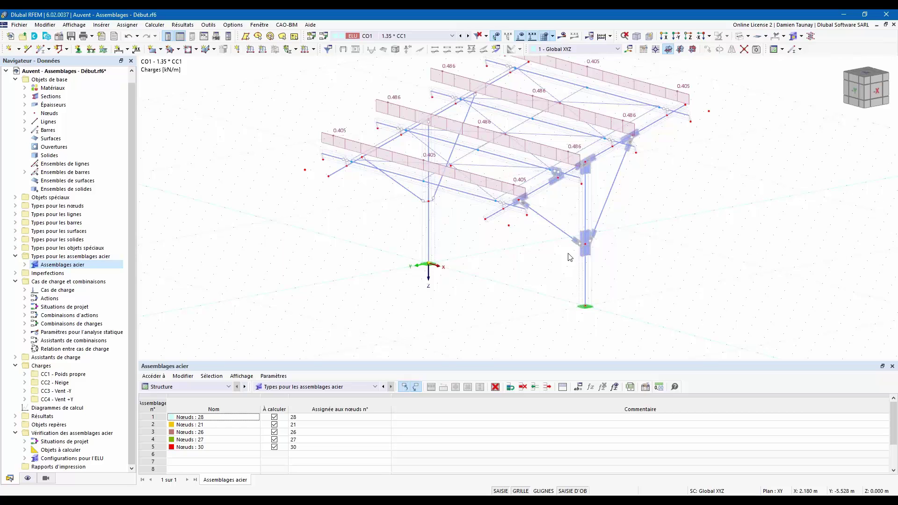
middle_click_drag(492, 102, 475, 117)
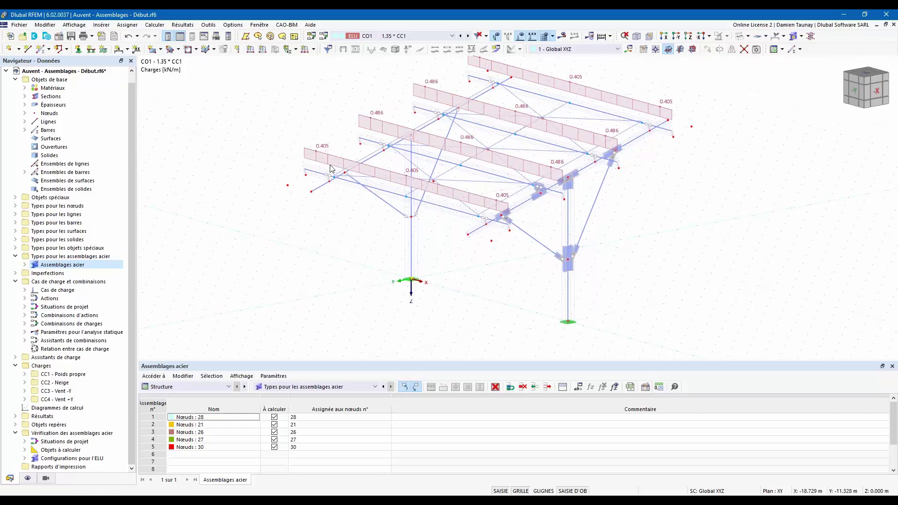
middle_click_drag(556, 242, 544, 254, "ctrl")
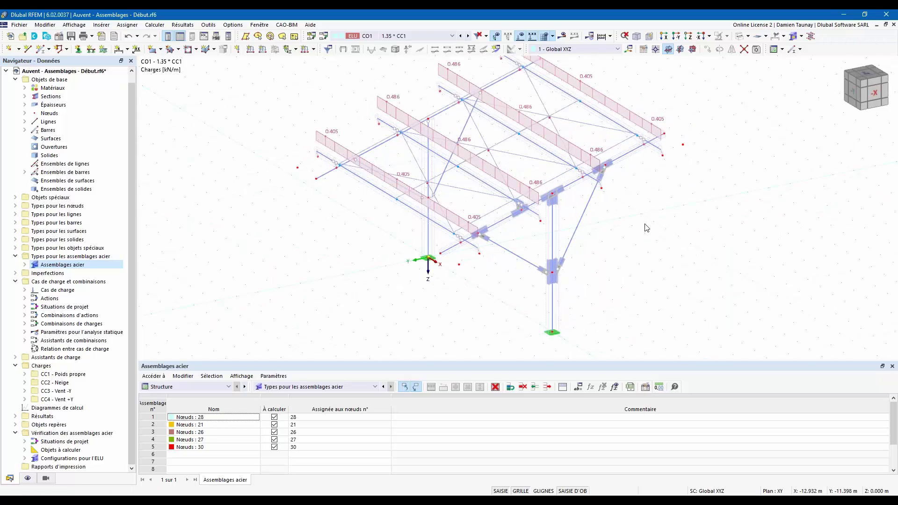
scroll(607, 169, "up", 4)
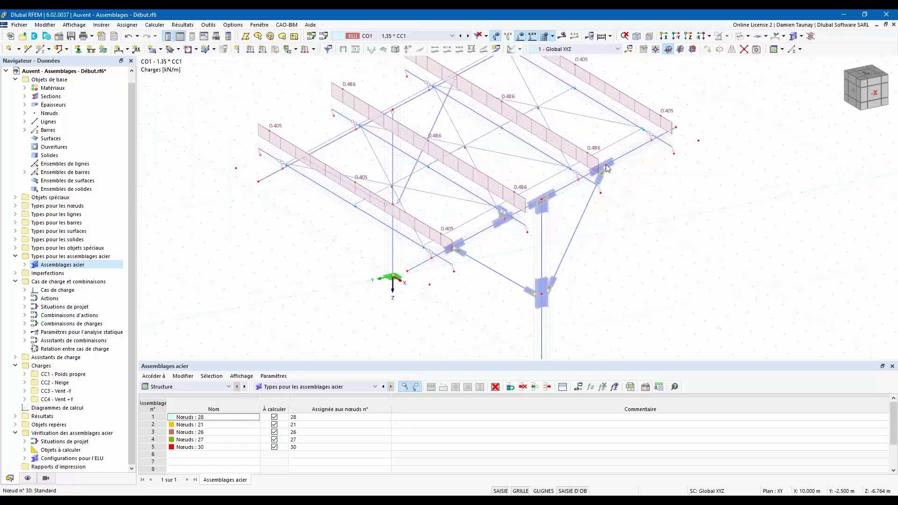
double_click(609, 164)
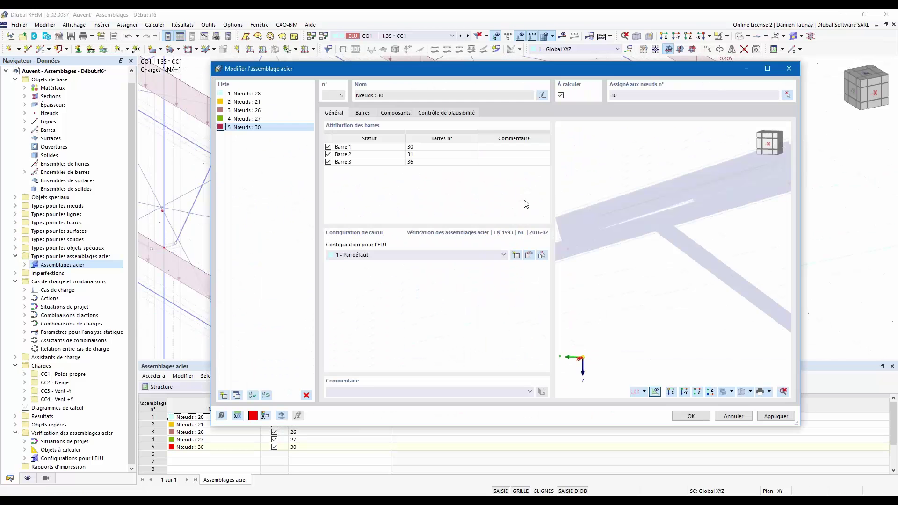
left_click(788, 95)
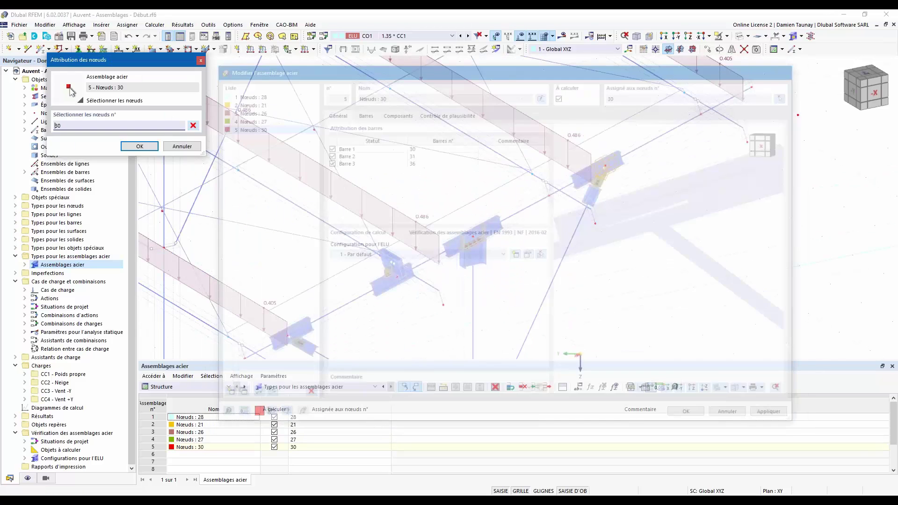
scroll(493, 130, "up", 2)
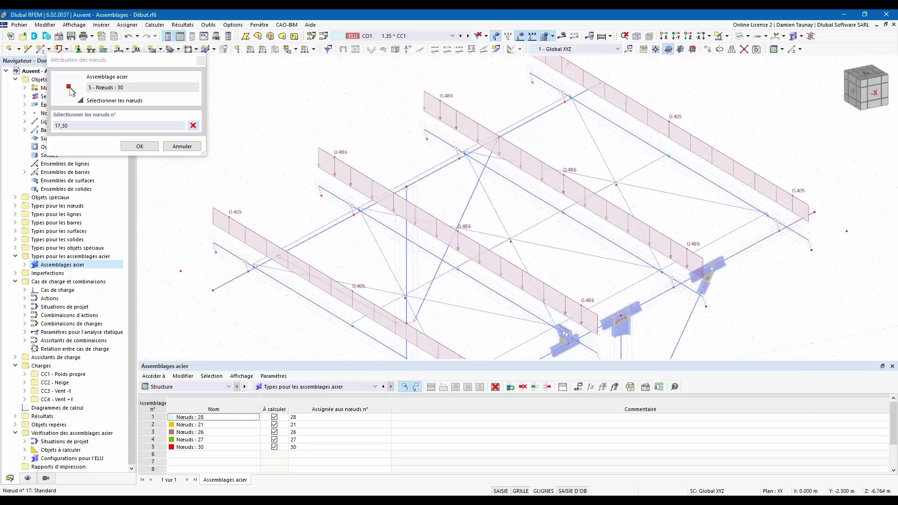
left_click(134, 148)
left_click(694, 416)
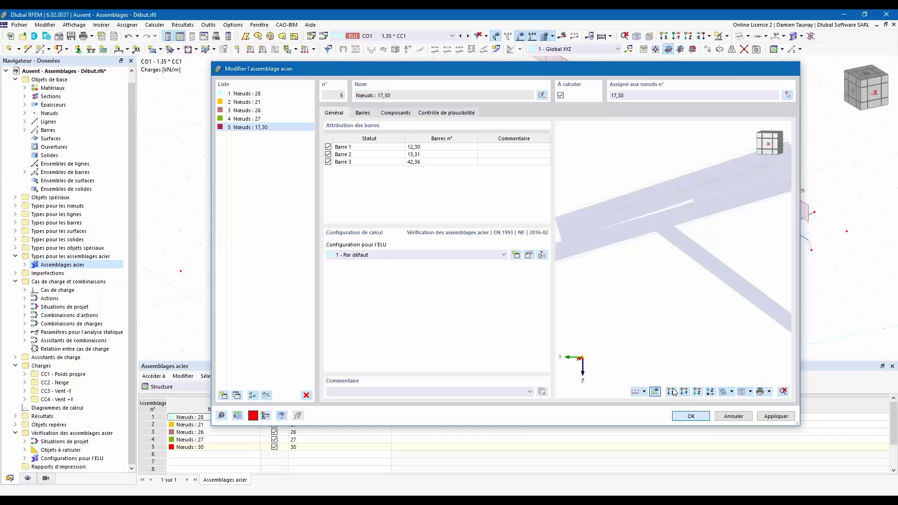
- Enlarge the table area and switch it to the Vérification des assemblages acier category
middle_click_drag(636, 271, 613, 253, "ctrl")
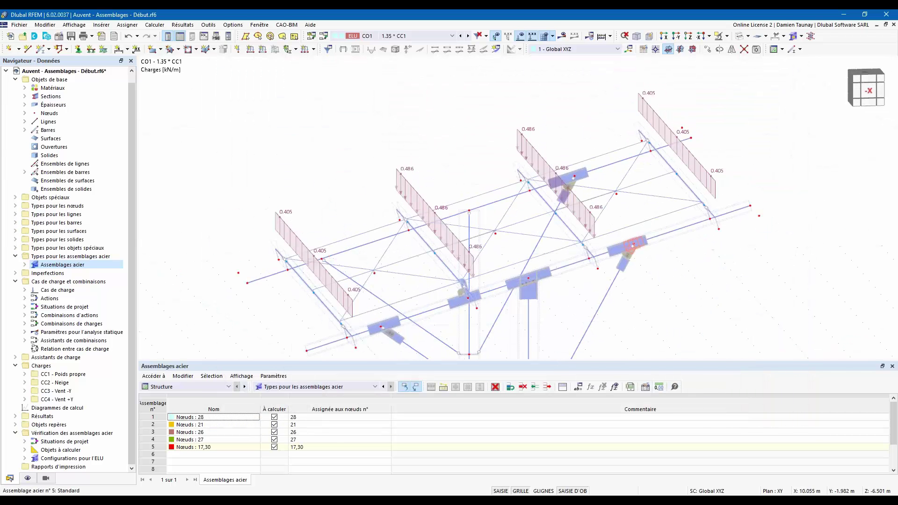
middle_click_drag(637, 257, 665, 285, "ctrl")
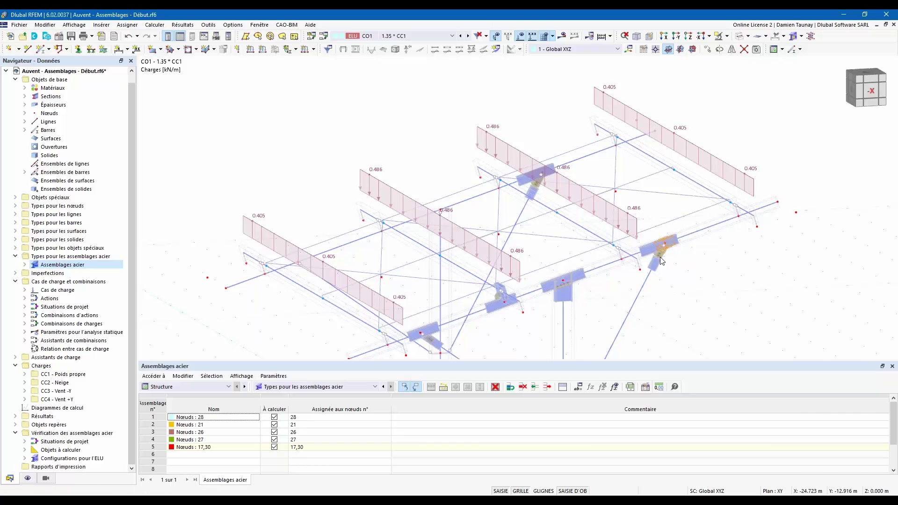
middle_click_drag(630, 287, 595, 274)
scroll(617, 283, "down", 1)
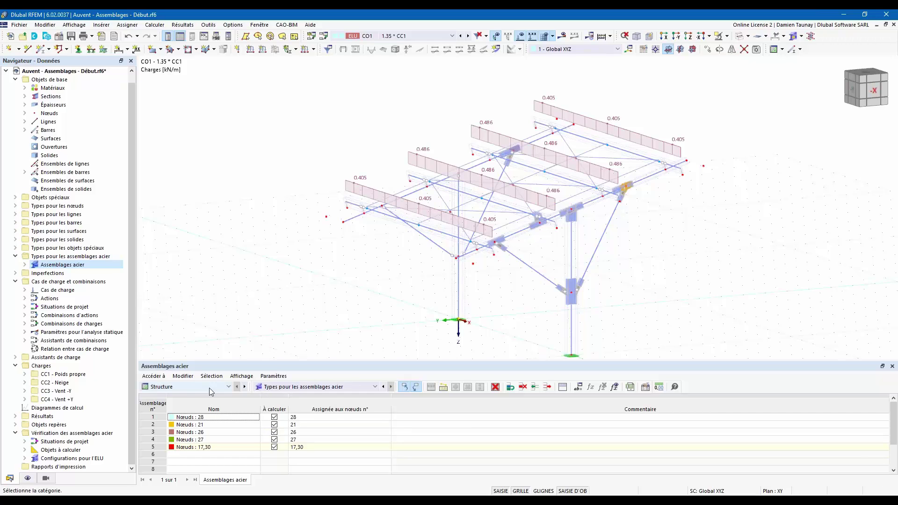
left_click_drag(263, 359, 262, 307)
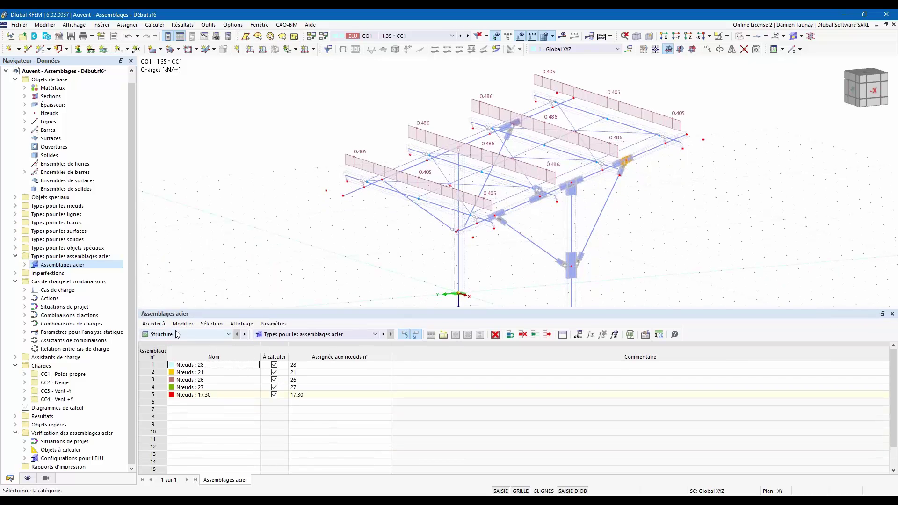
left_click(213, 335)
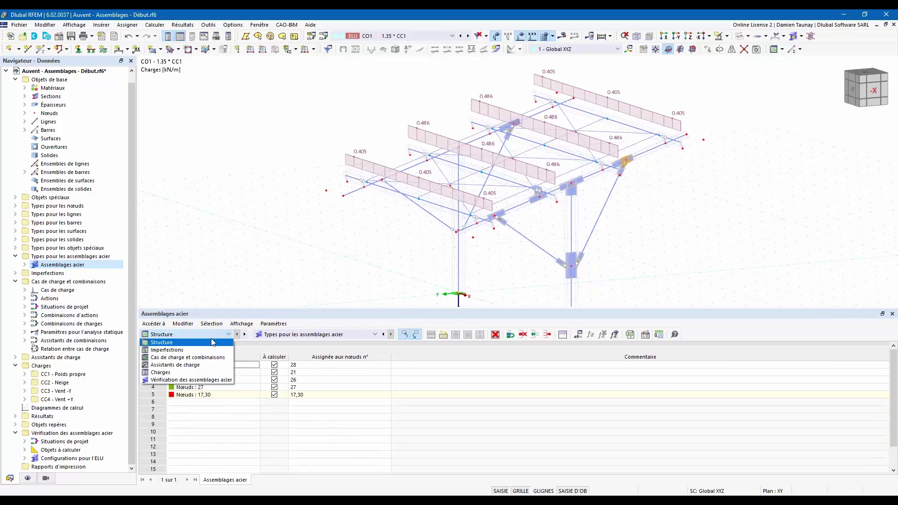
left_click(171, 380)
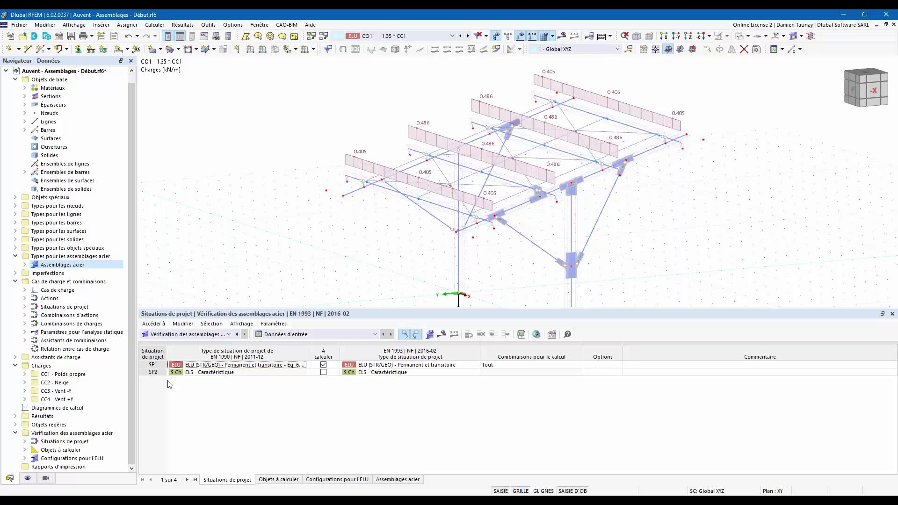
- Examine which load combinations are selected for design situation SP1, leaving the selection as it is
left_click(164, 365)
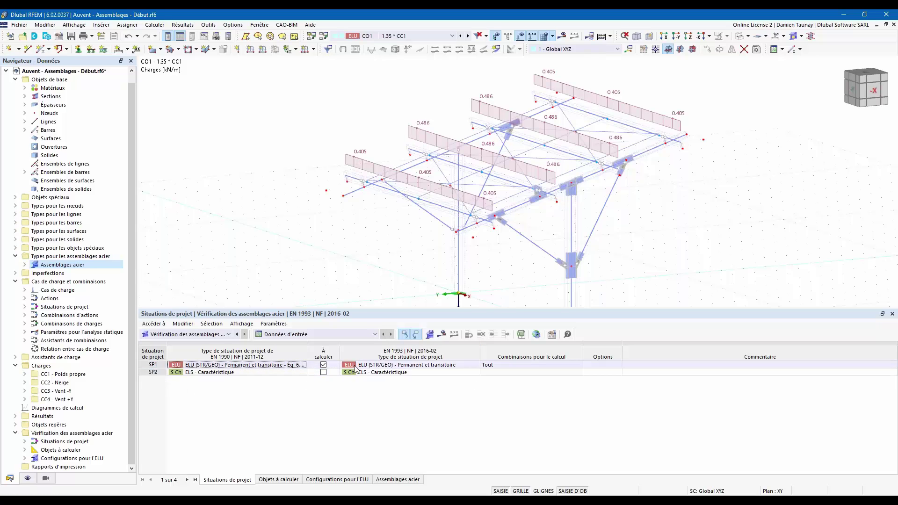
left_click(518, 365)
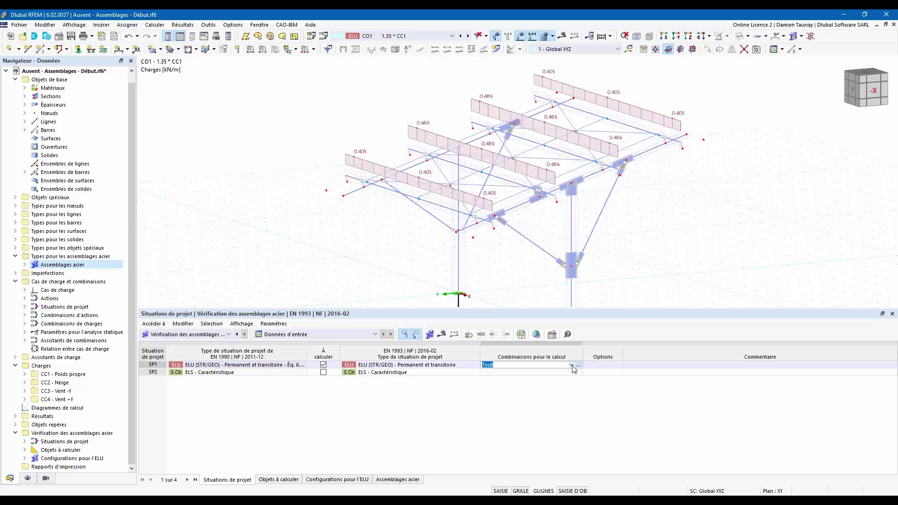
left_click(579, 365)
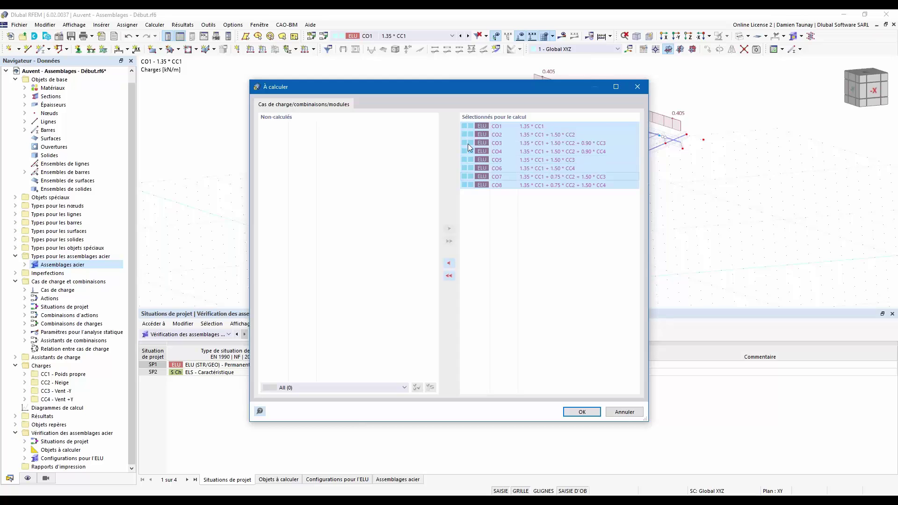
left_click(637, 87)
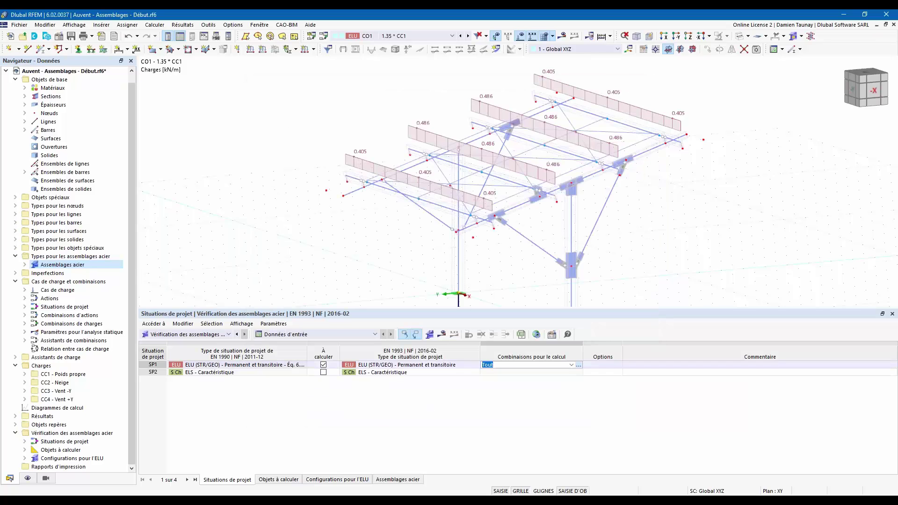
- Review the steel joint design input tables for Objets à calculer, Configurations pour l'ELU and Assemblages acier
left_click(279, 480)
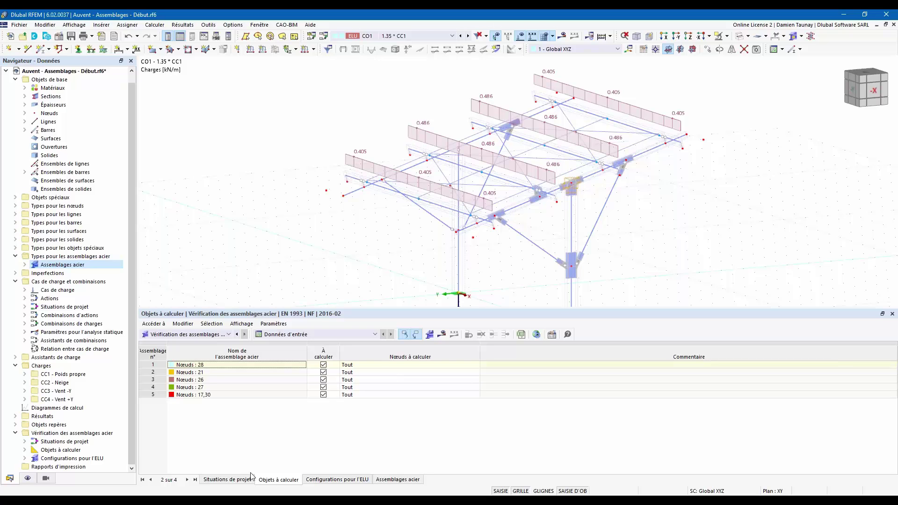
left_click(331, 480)
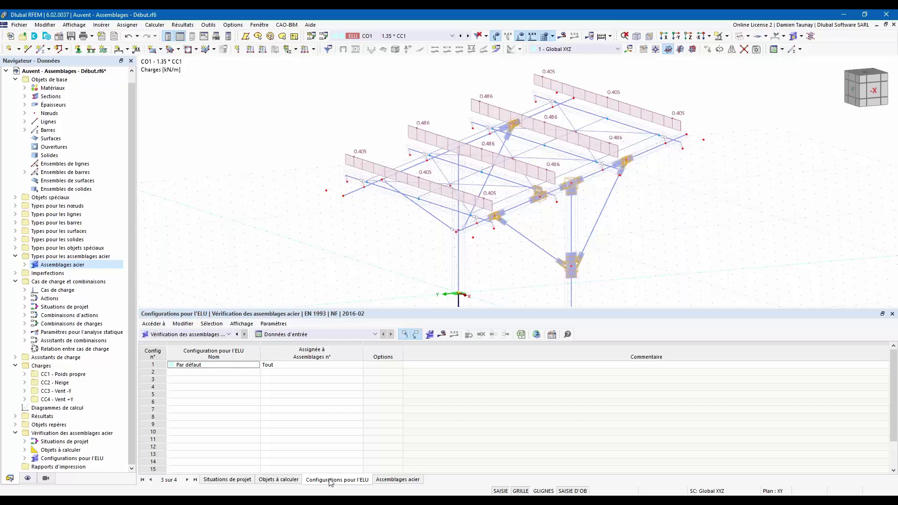
left_click(397, 480)
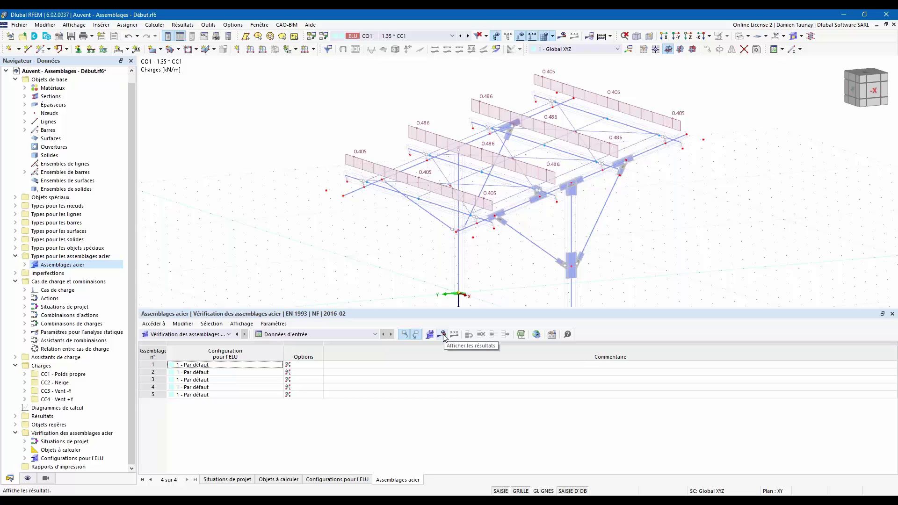
middle_click_drag(544, 289, 505, 282)
mouse_move(590, 276)
middle_mouse_down()
mouse_move(581, 262)
mouse_move(589, 266)
middle_mouse_up()
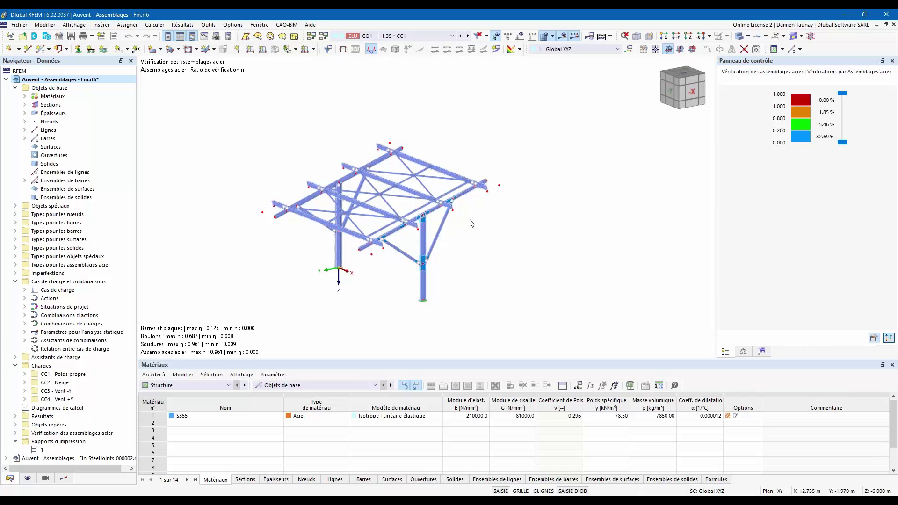
- Show the members of the calculated Auvent - Assemblages - Fin model as lines so the steel joint results stand out
scroll(439, 253, "up", 2)
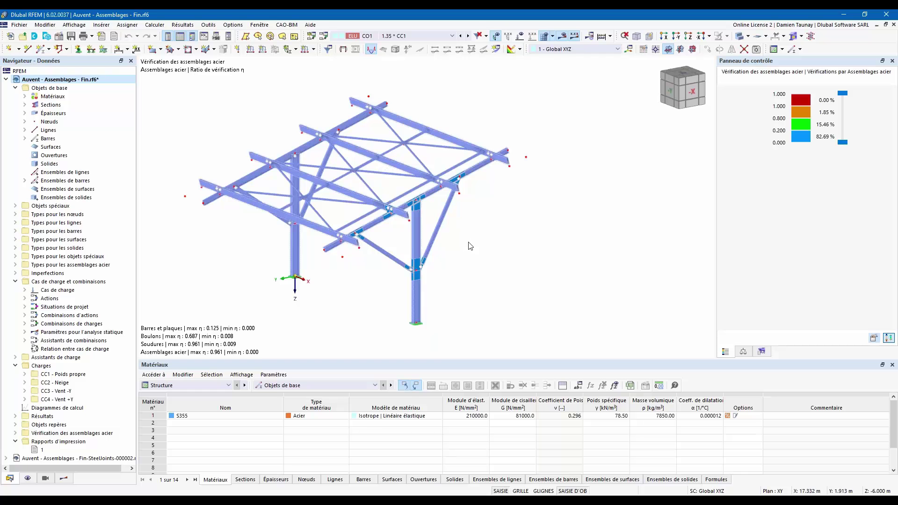
middle_click_drag(465, 251, 440, 254, "ctrl")
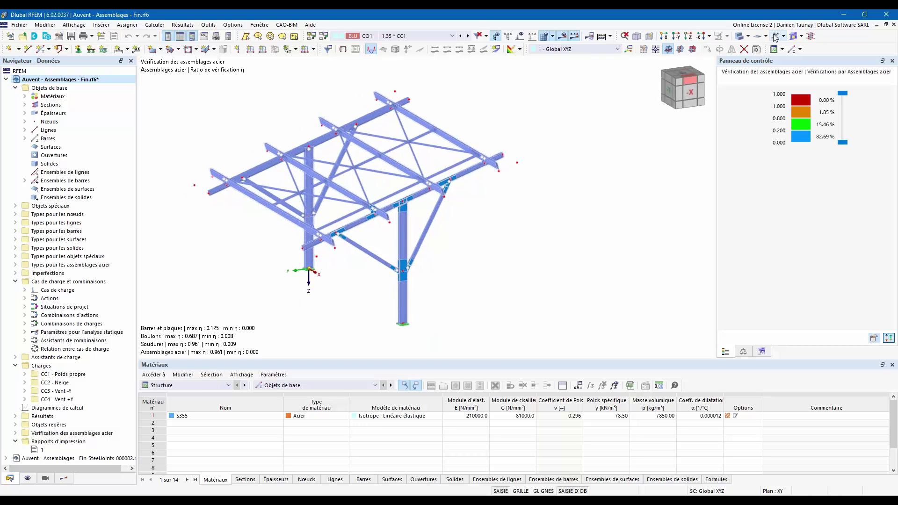
left_click(737, 40)
scroll(347, 276, "up", 4)
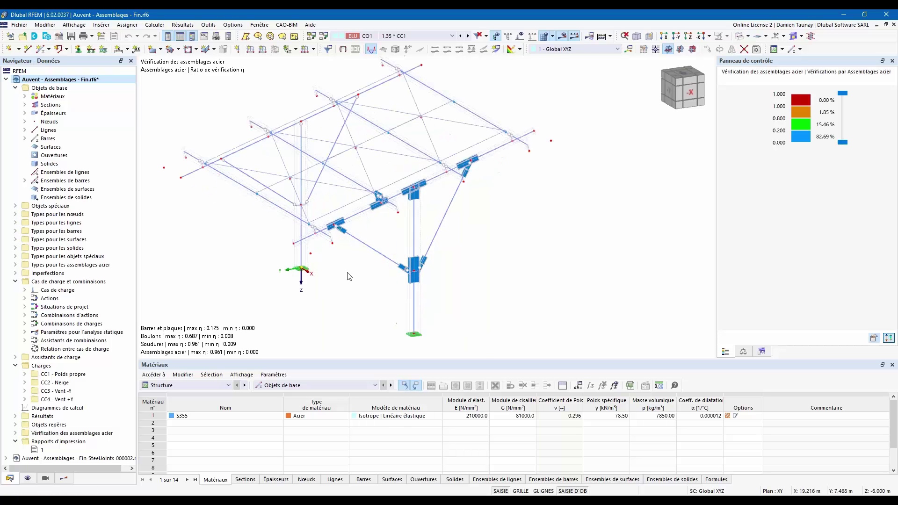
middle_click_drag(564, 272, 397, 281, "ctrl")
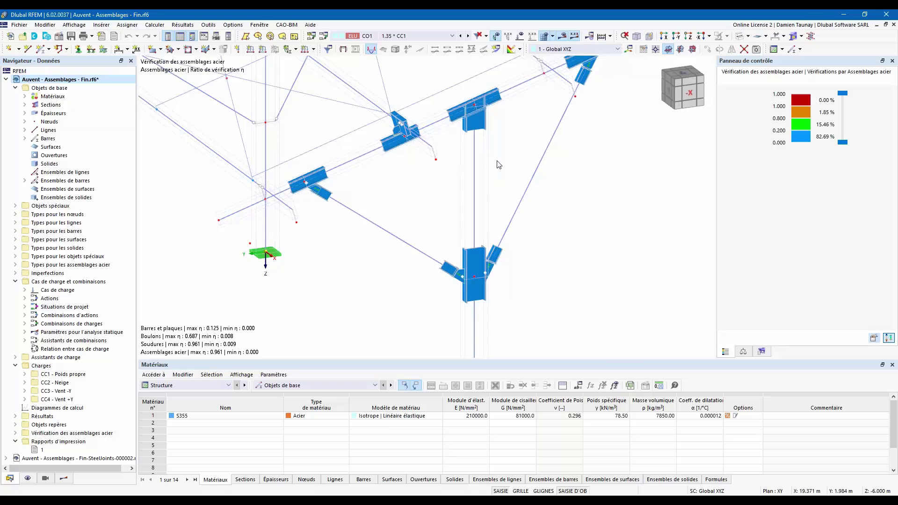
- Bring up the steel joint result options and examine the design ratio colours of the column-to-braces joint
left_click(65, 479)
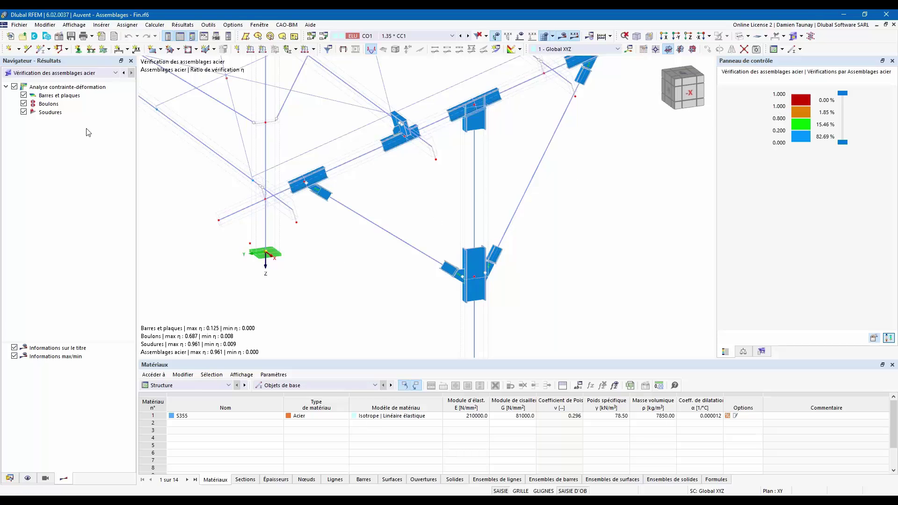
middle_click_drag(548, 260, 505, 261, "ctrl")
middle_click_drag(275, 258, 281, 256)
middle_click_drag(349, 291, 288, 290)
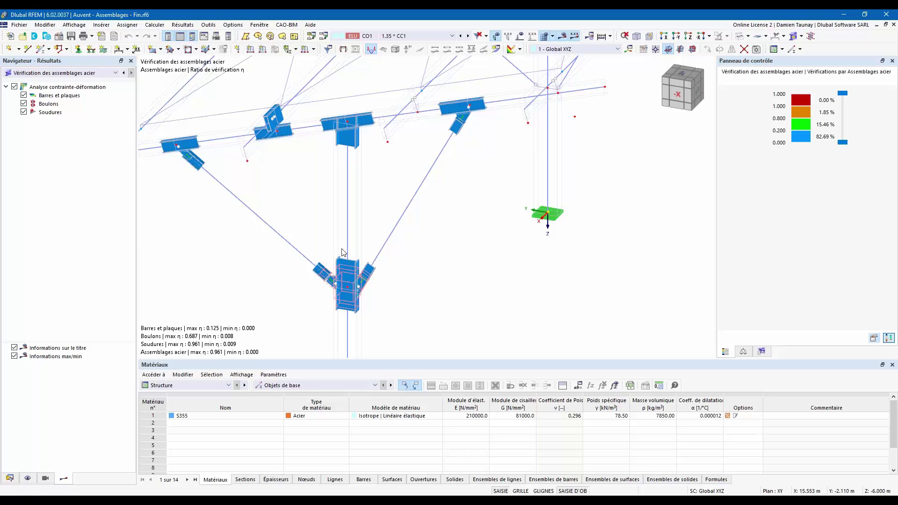
scroll(322, 286, "up", 4)
scroll(333, 293, "up", 2)
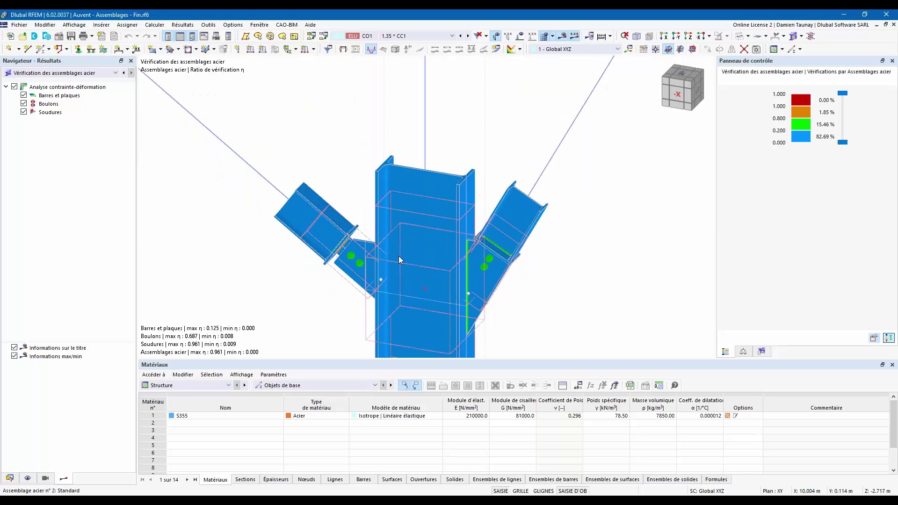
scroll(398, 260, "down", 4)
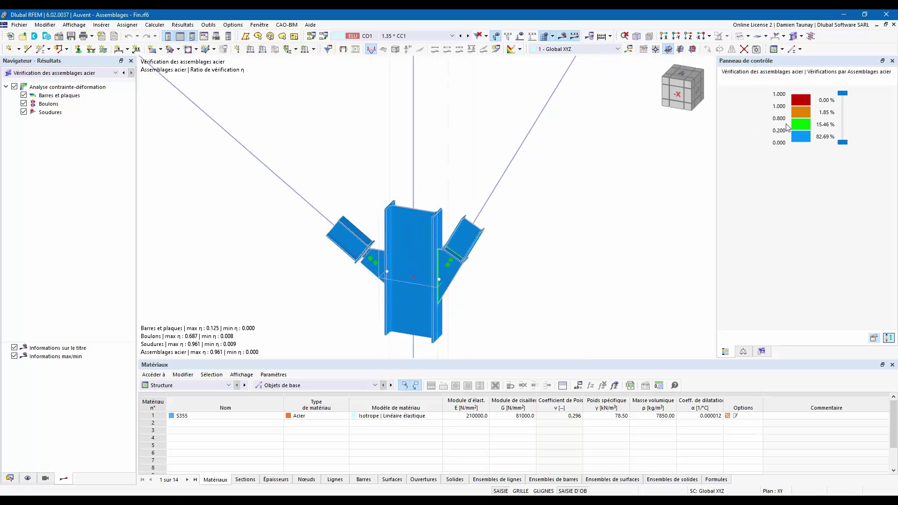
middle_click_drag(452, 281, 410, 295)
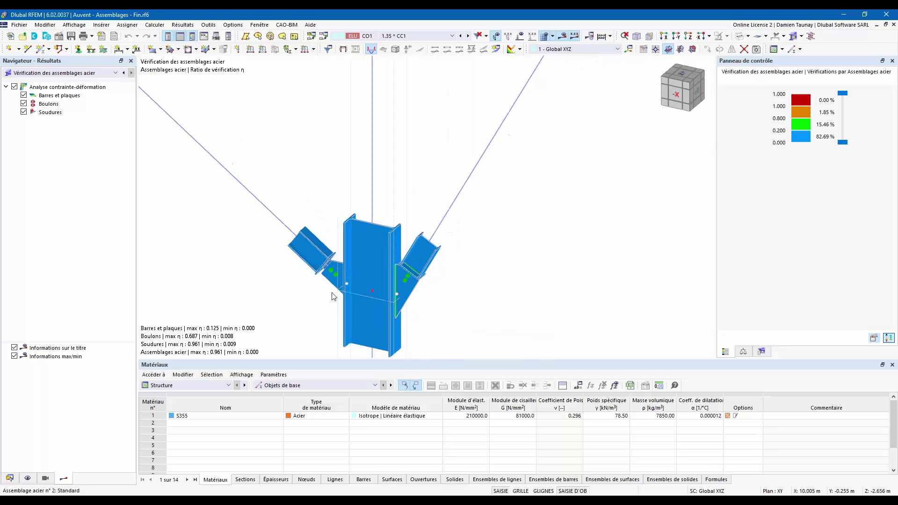
scroll(332, 280, "up", 5)
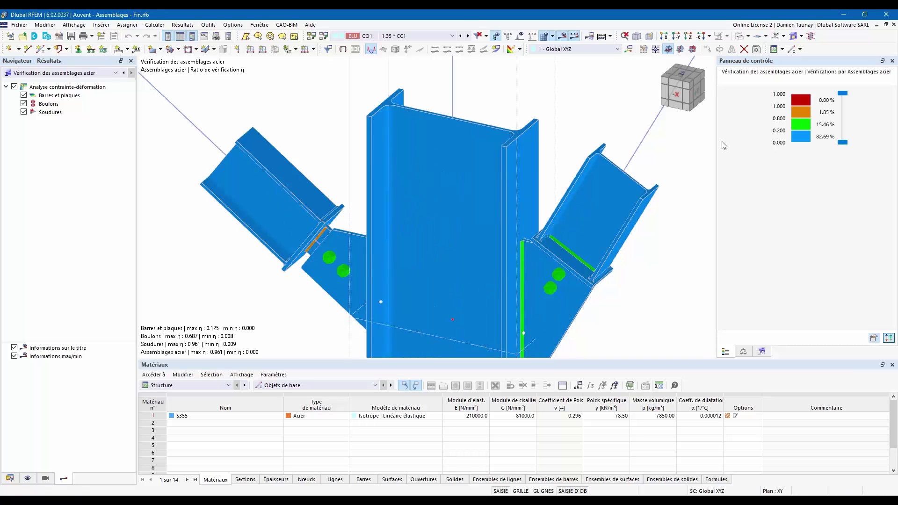
middle_click_drag(338, 265, 318, 211)
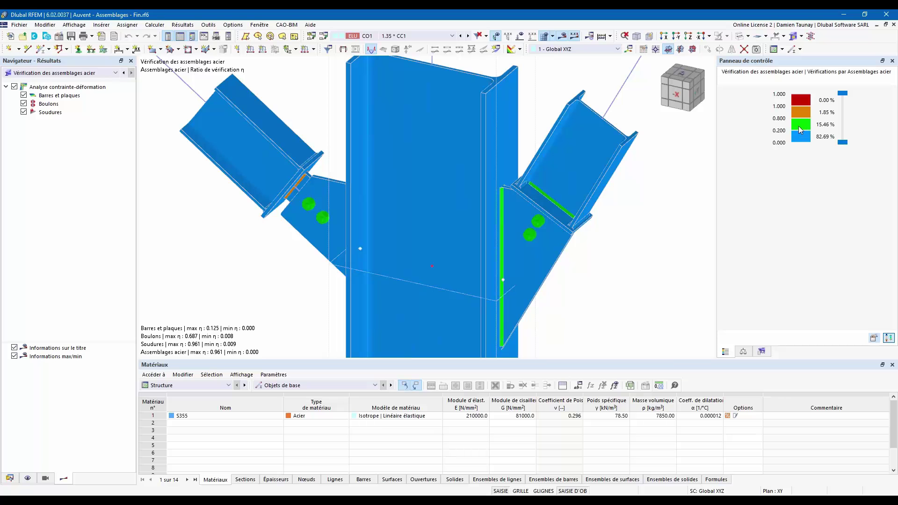
- Examine the design ratio colours on the welds and plates of the joint at the column head
middle_click_drag(572, 247, 520, 253, "ctrl")
scroll(522, 257, "down", 5)
scroll(514, 165, "up", 10)
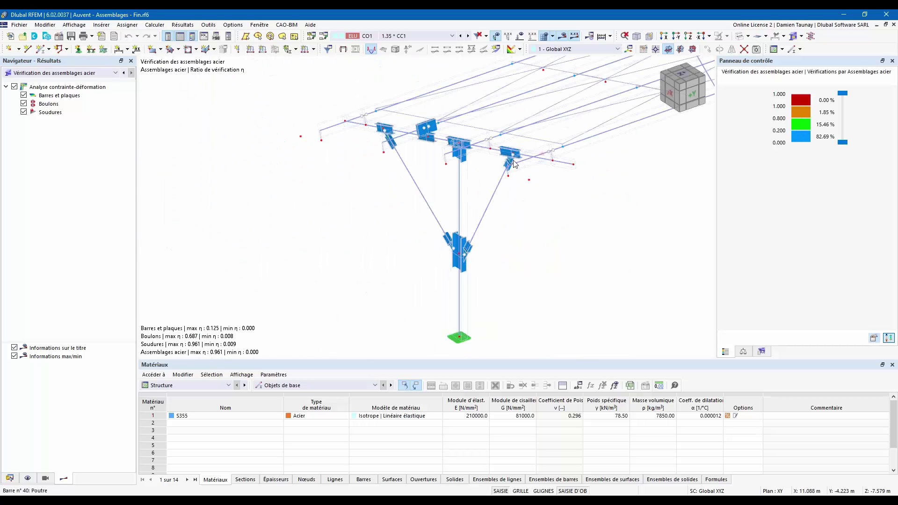
middle_click_drag(509, 189, 535, 188, "ctrl")
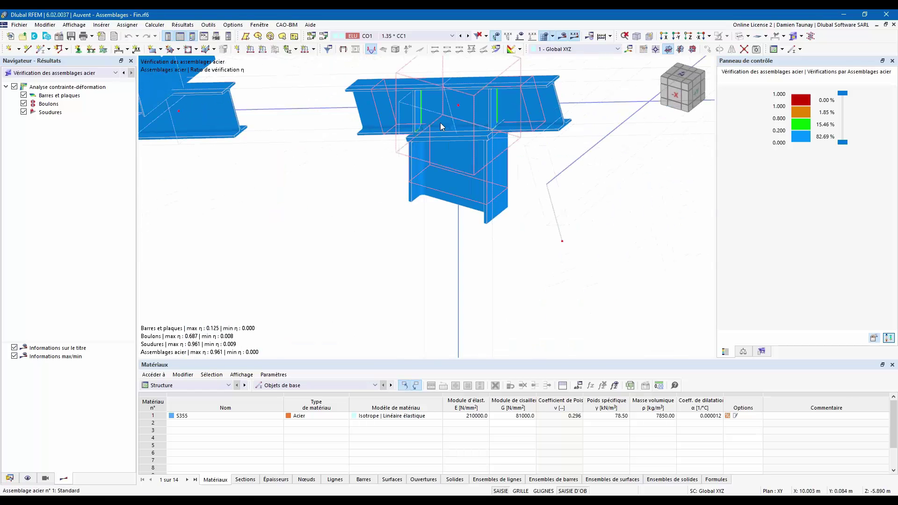
scroll(439, 122, "up", 3)
middle_click_drag(436, 145, 621, 170, "ctrl")
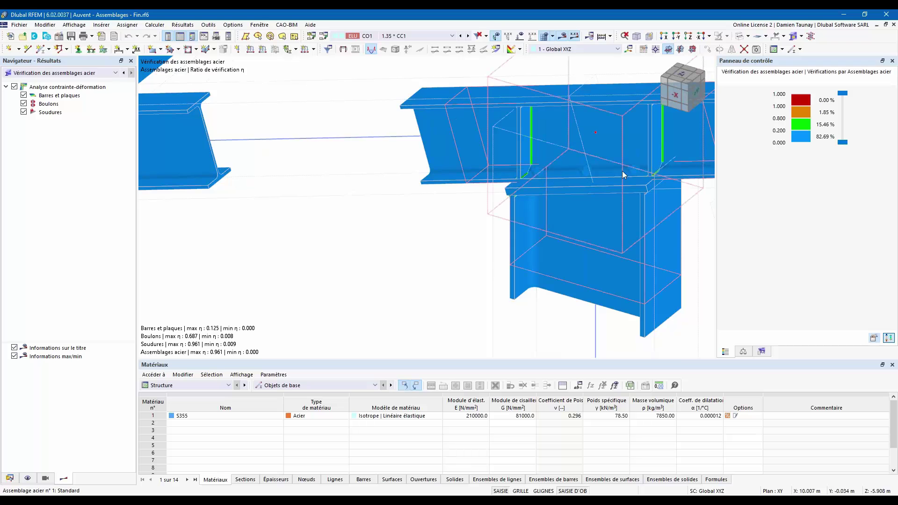
middle_click_drag(565, 185, 653, 194)
middle_click_drag(261, 187, 485, 207)
- Examine the design ratios of the welds and bolts on the purlin-to-beam joint, steel joint no. 5
scroll(435, 211, "down", 3)
scroll(477, 207, "down", 7)
scroll(654, 162, "up", 3)
scroll(623, 173, "up", 6)
scroll(537, 187, "up", 2)
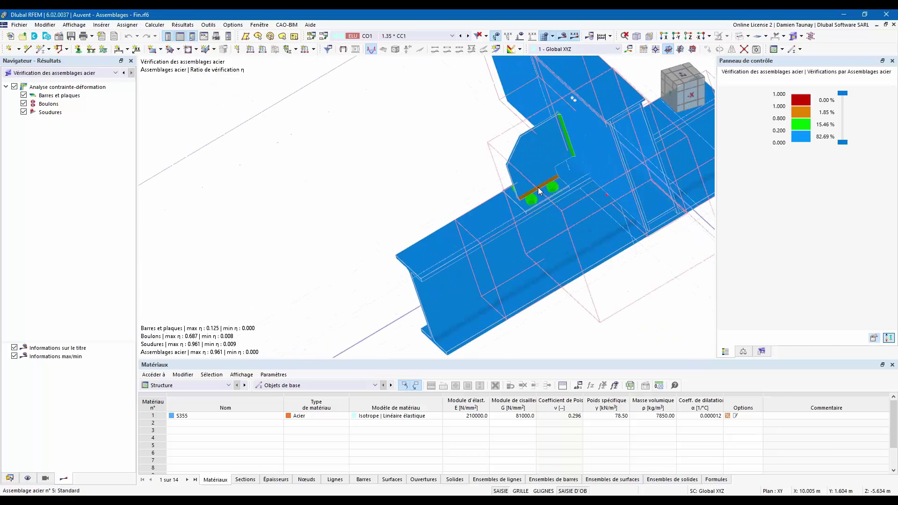
scroll(563, 175, "up", 2)
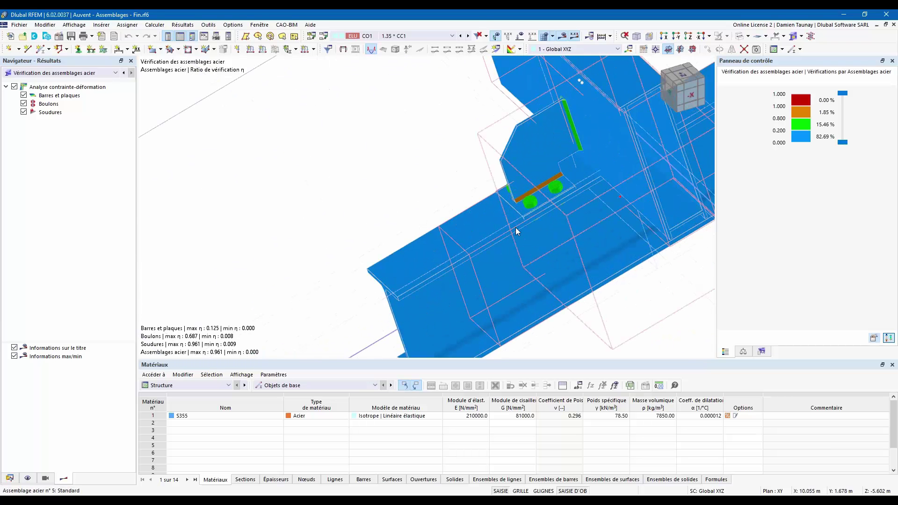
- Enlarge the table area below the model and switch it to the Vérification des assemblages acier category
scroll(515, 227, "down", 8)
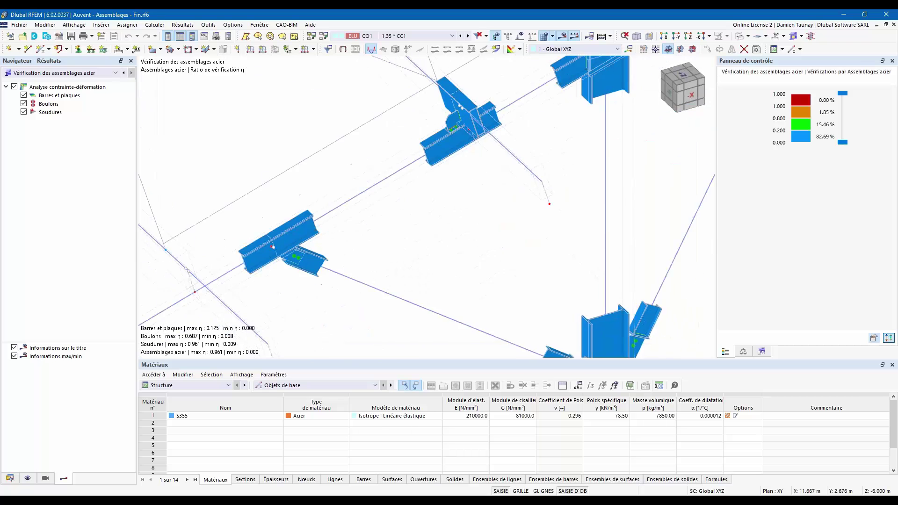
scroll(455, 277, "down", 10)
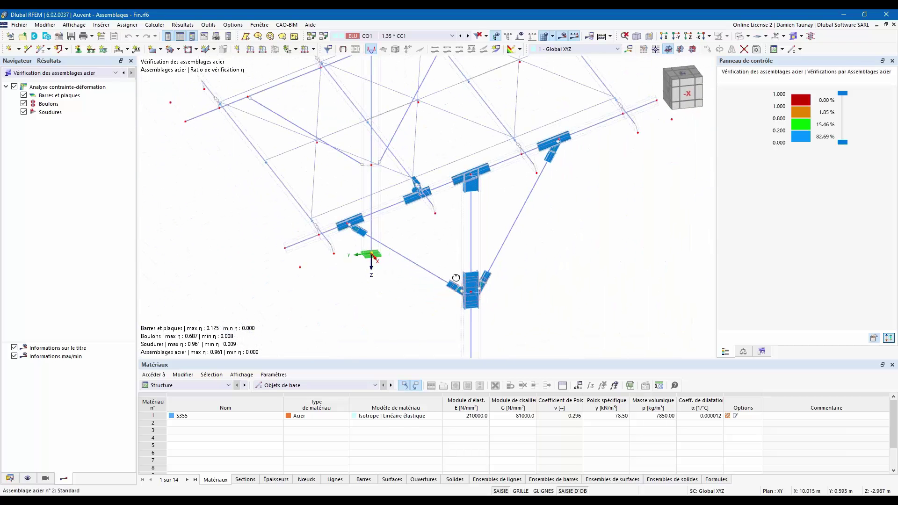
middle_click_drag(456, 278, 467, 277, "ctrl")
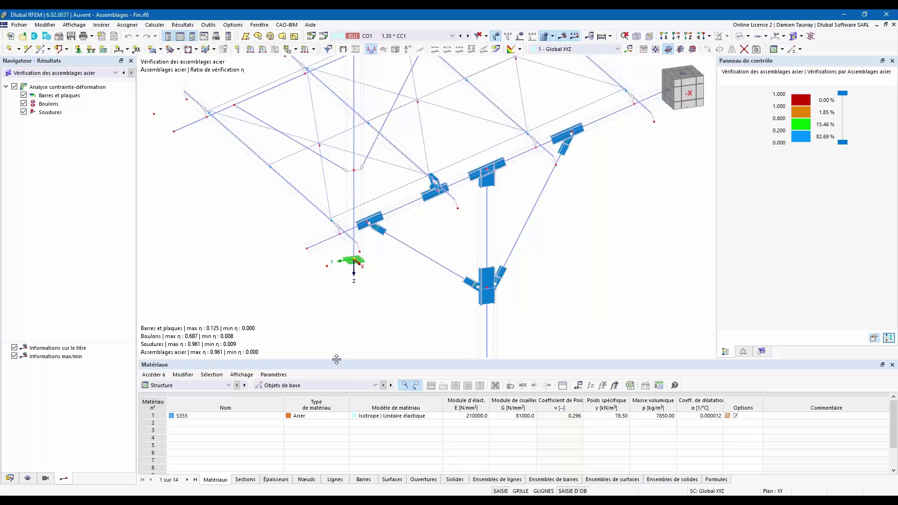
left_click_drag(336, 359, 327, 309)
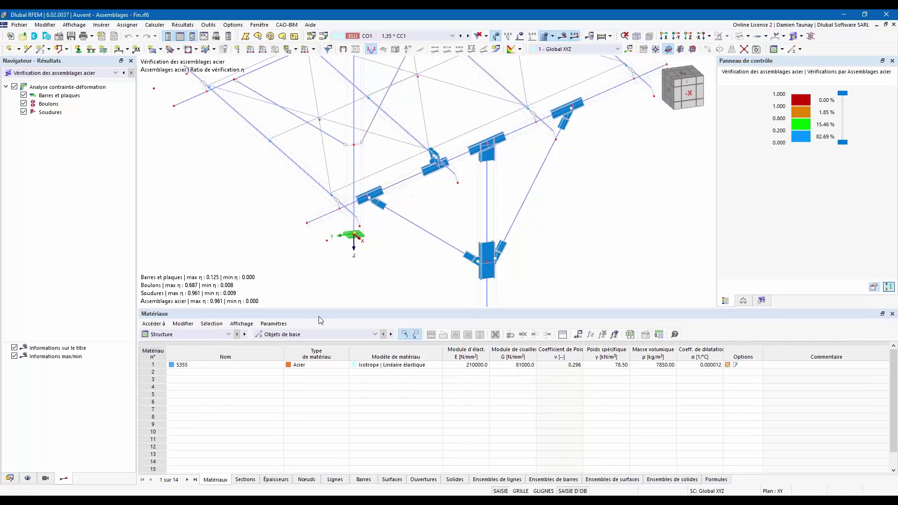
left_click(187, 334)
left_click(186, 388)
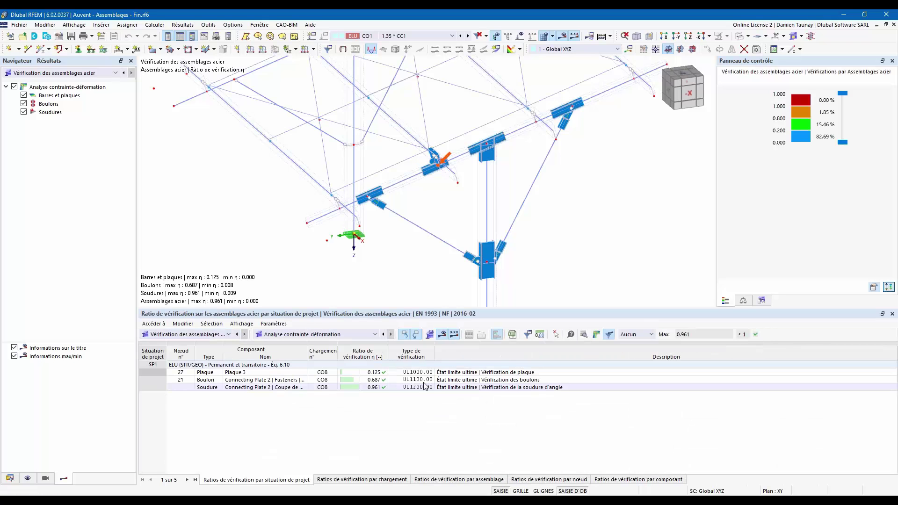
- View the Données d'entrée table of the steel joint design and return to the Analyse contrainte-déformation results
left_click(299, 334)
left_click(293, 344)
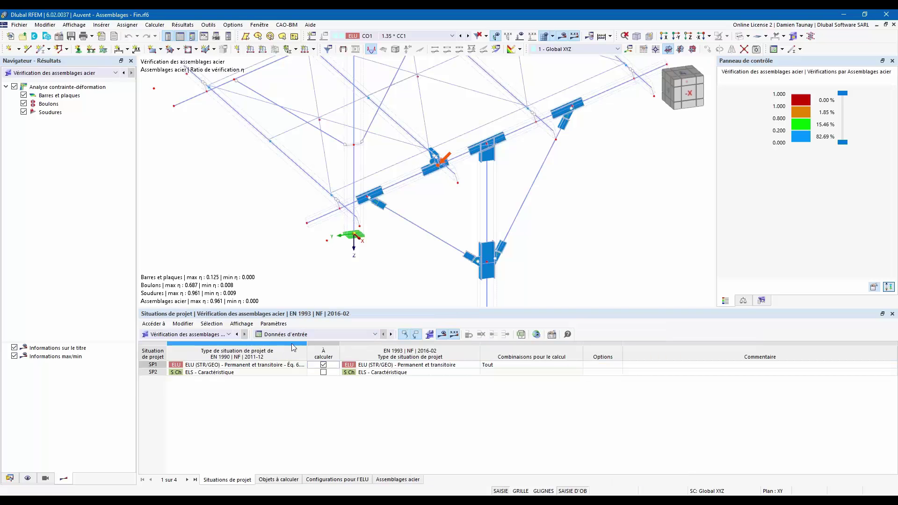
left_click(295, 334)
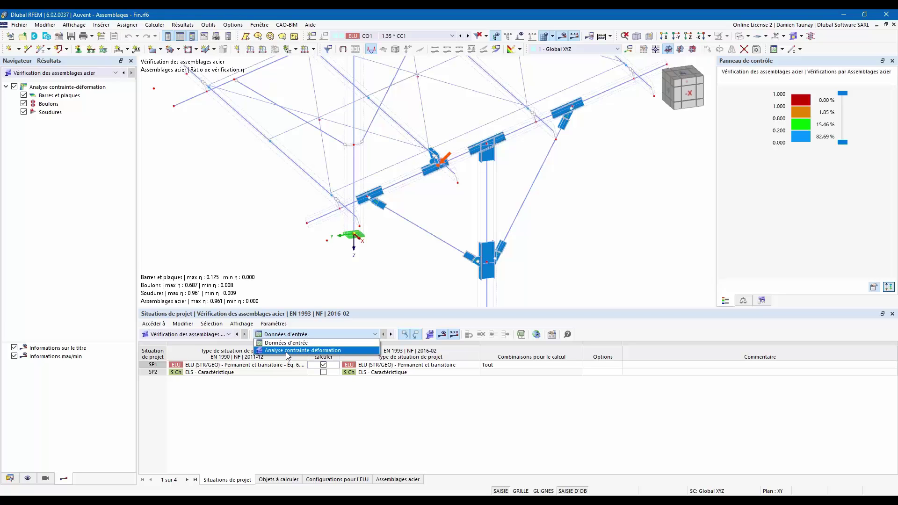
left_click(287, 353)
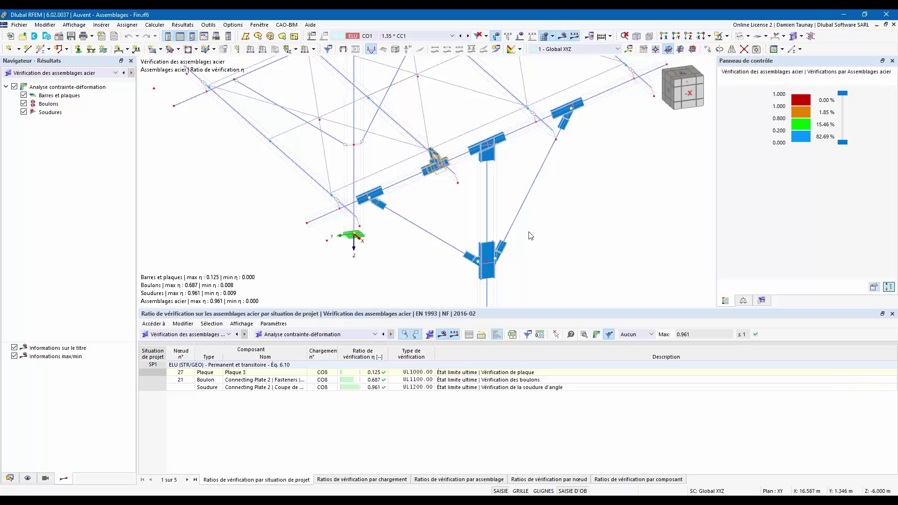
- Select the governing weld, bolt and plate checks in the results table to locate their joints in the model
left_click(354, 388)
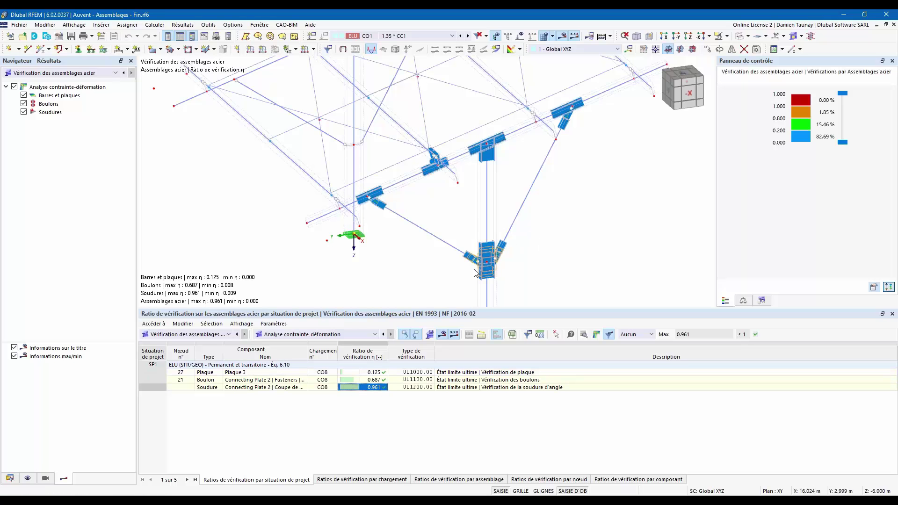
left_click(412, 380)
key("Up")
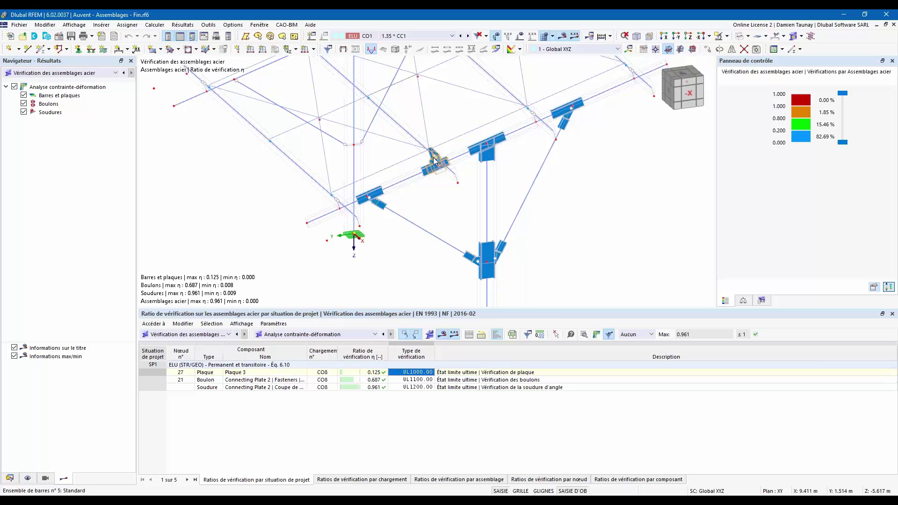
middle_click_drag(451, 188, 404, 200)
scroll(403, 196, "up", 3)
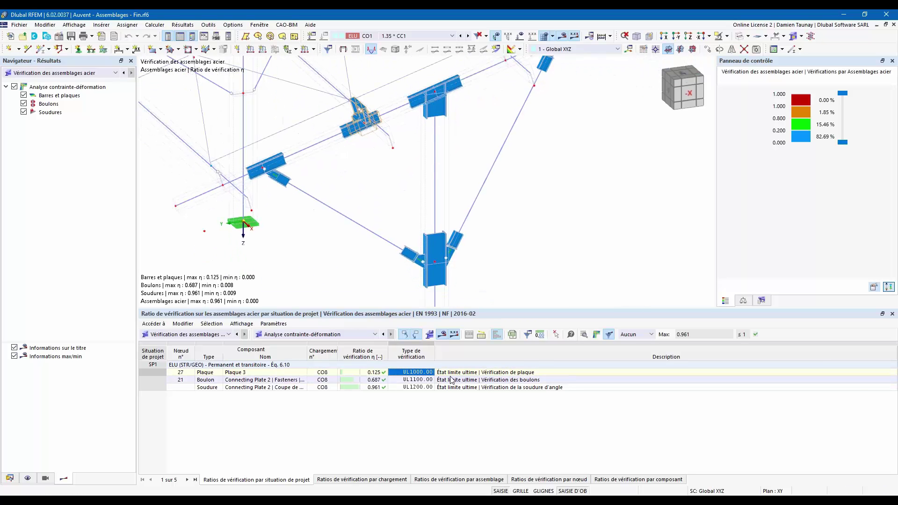
- Review the steel joint design ratios by loading, reading through the plate, bolt and weld checks of the successive load combinations
left_click(365, 480)
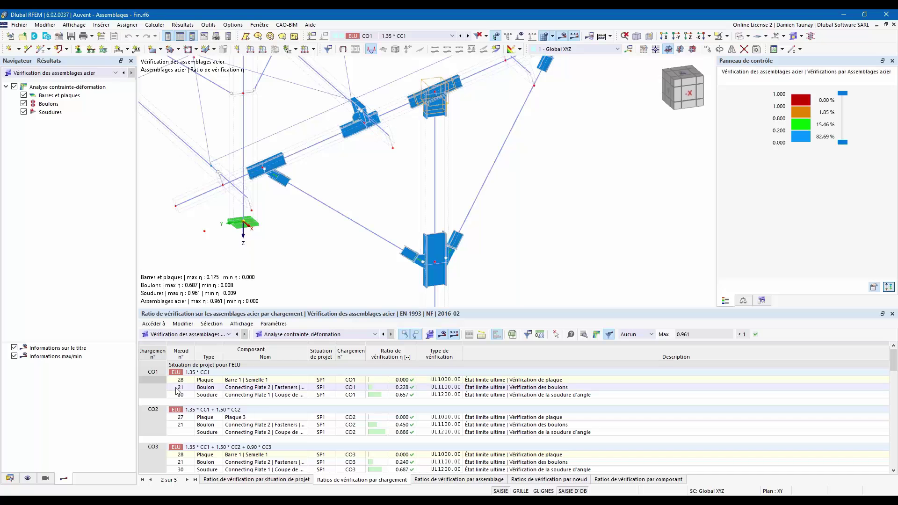
scroll(178, 391, "down", 1)
scroll(178, 392, "down", 6)
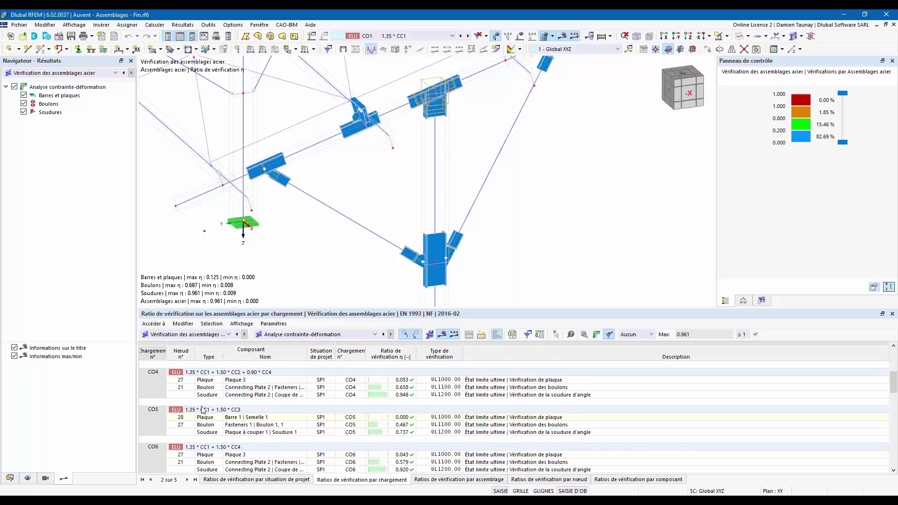
scroll(203, 410, "down", 4)
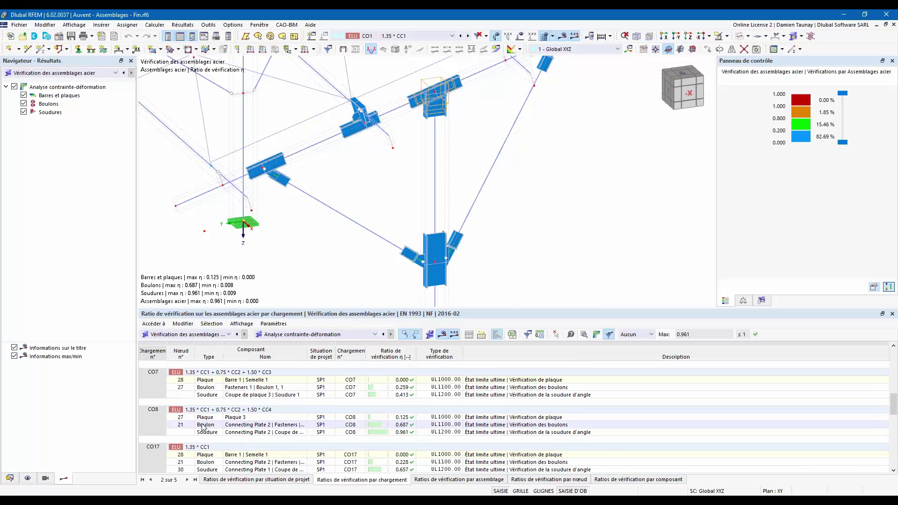
scroll(203, 424, "down", 2)
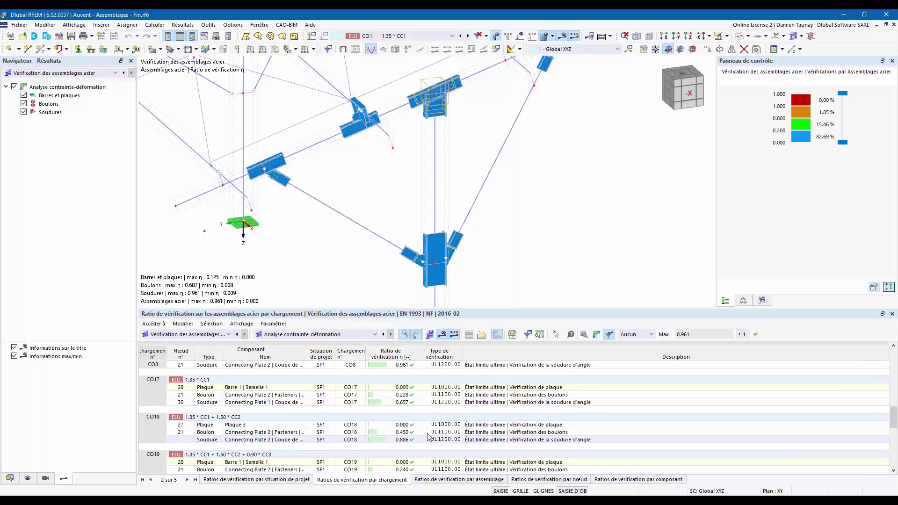
middle_click_drag(404, 192, 361, 206)
middle_click_drag(427, 272, 465, 276)
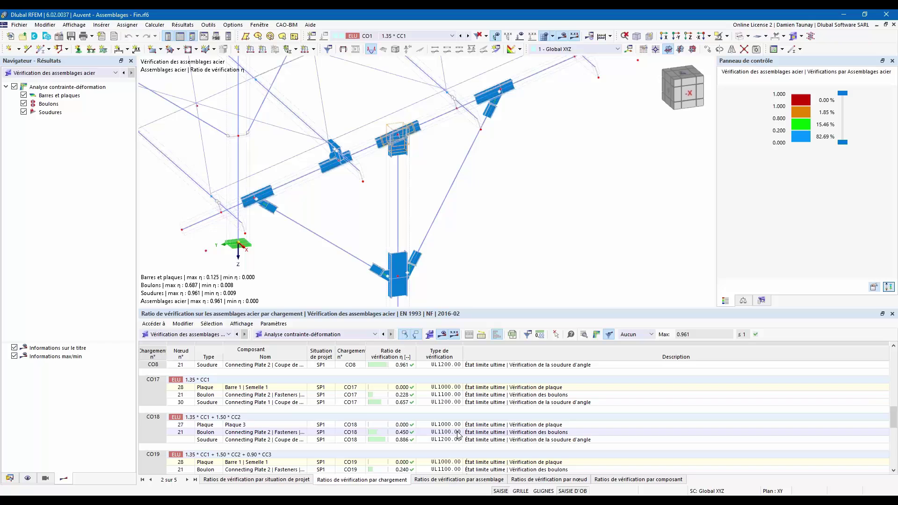
- Display the design ratios by steel joint and select the checks of joints 1, 2 and 3 to locate them in the model
left_click(445, 479)
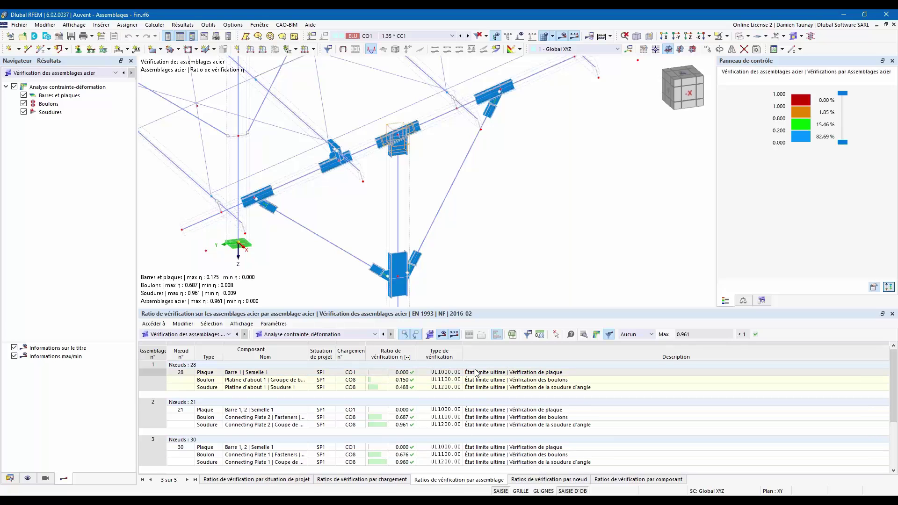
left_click(356, 373)
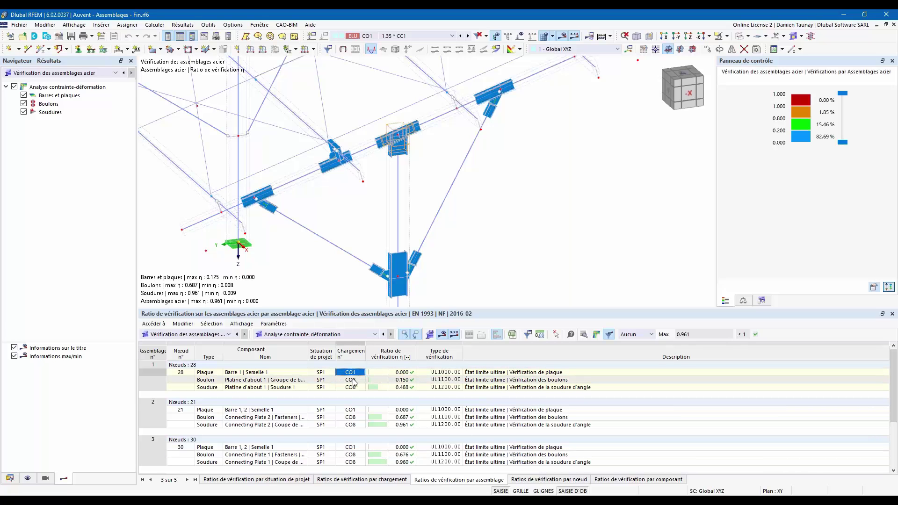
left_click(351, 410)
left_click(347, 418)
left_click(349, 425)
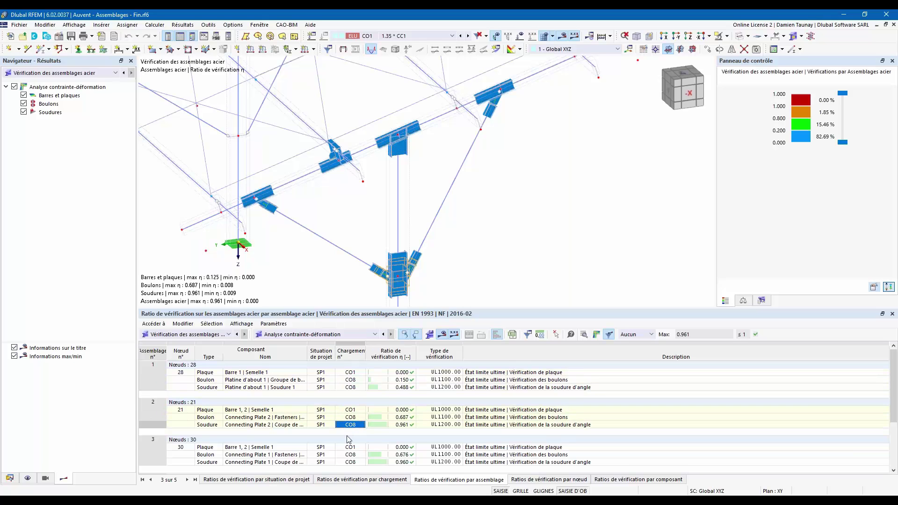
left_click(350, 455)
scroll(349, 451, "down", 1)
scroll(351, 452, "down", 2)
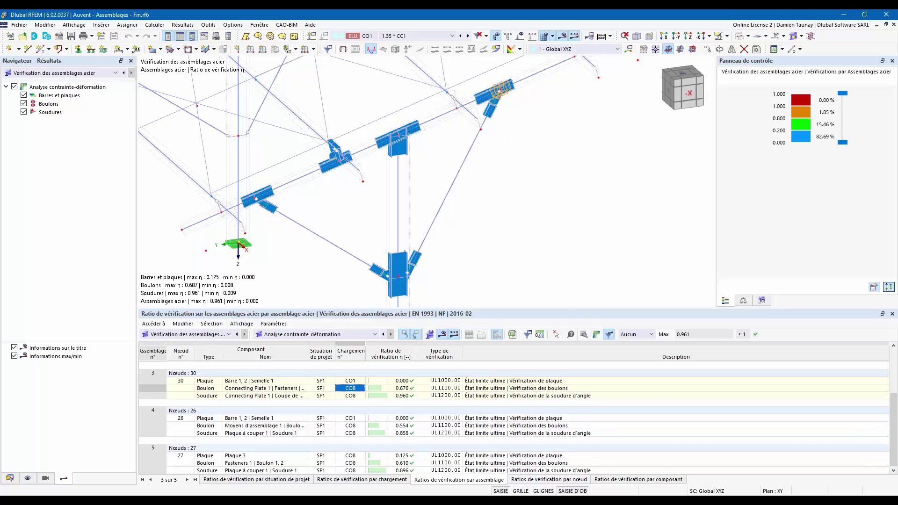
- Review the design ratios by node and by component, examining the individual plates, bolts and welds of joints 1 and 2
left_click(532, 481)
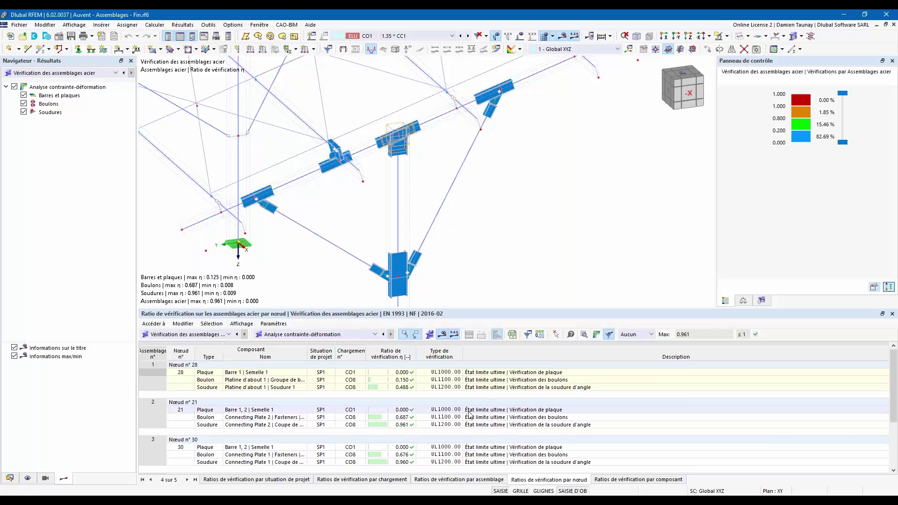
scroll(417, 401, "down", 3)
left_click(648, 480)
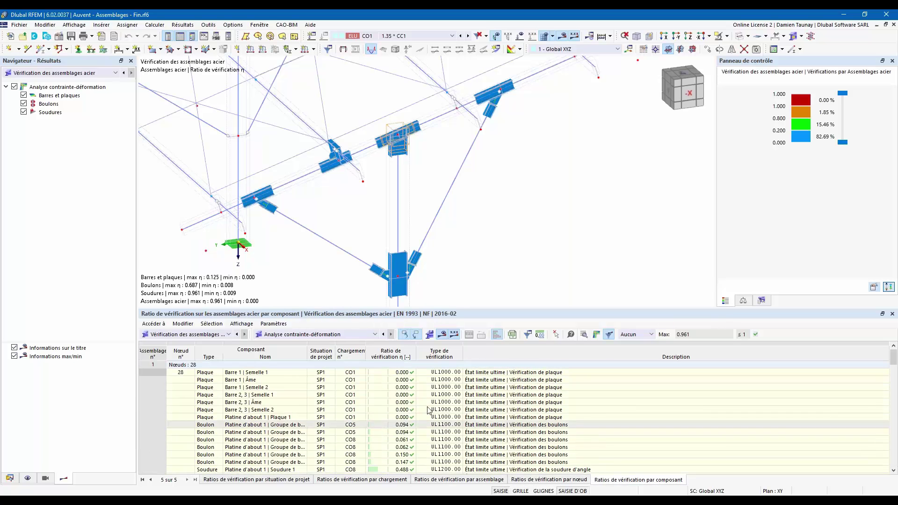
scroll(285, 395, "down", 3)
scroll(284, 396, "down", 3)
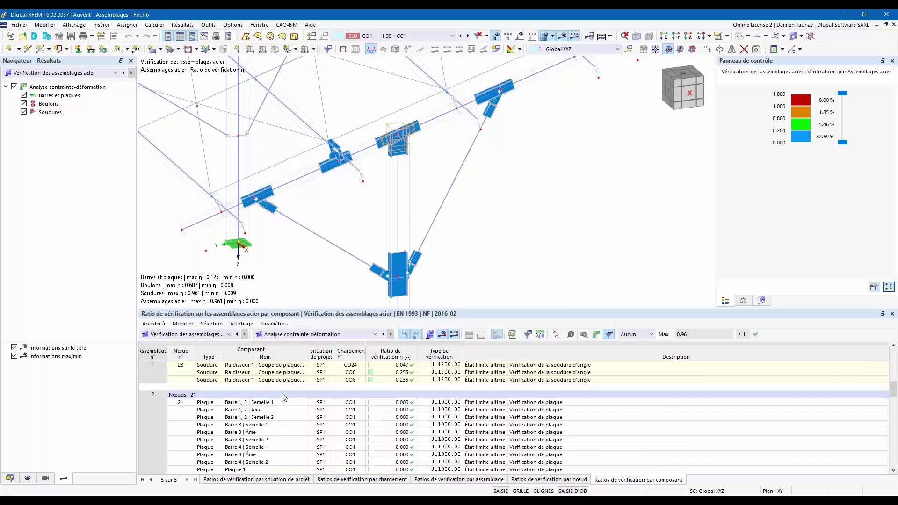
scroll(334, 395, "down", 5)
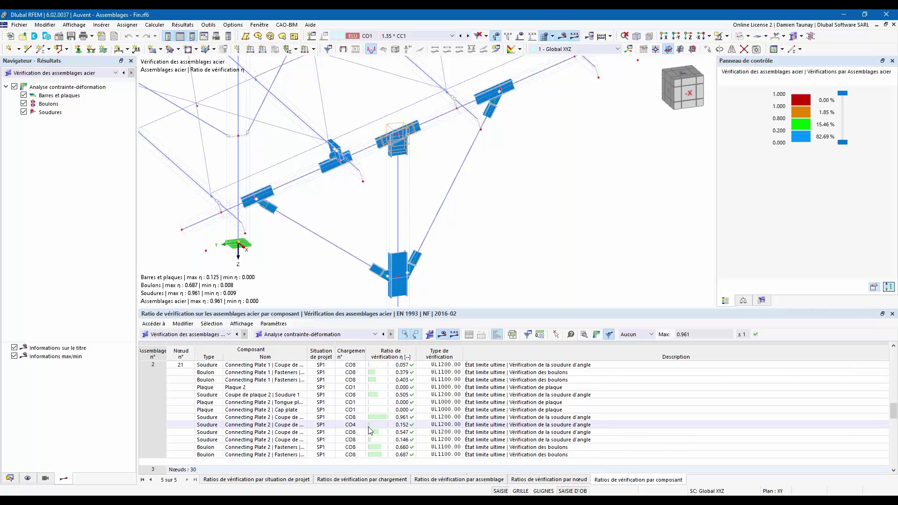
scroll(367, 436, "up", 3)
scroll(366, 438, "up", 1)
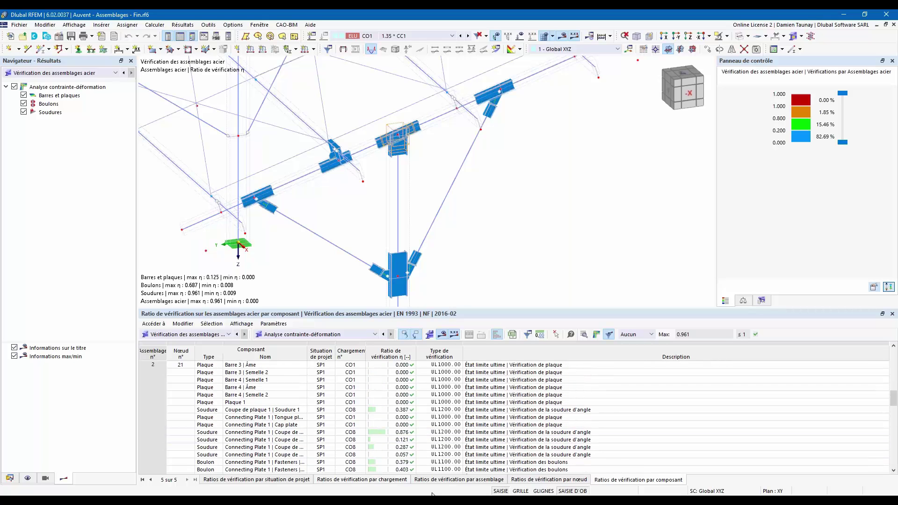
- Return to the design ratios by steel joint and locate joints 4, 5, 3 and 2 in the model from their checks
left_click(461, 479)
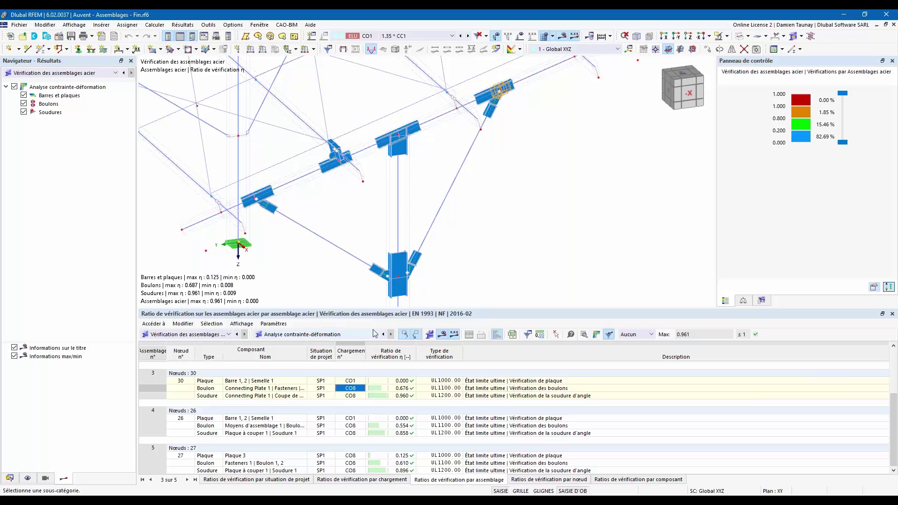
middle_click_drag(479, 212, 472, 244)
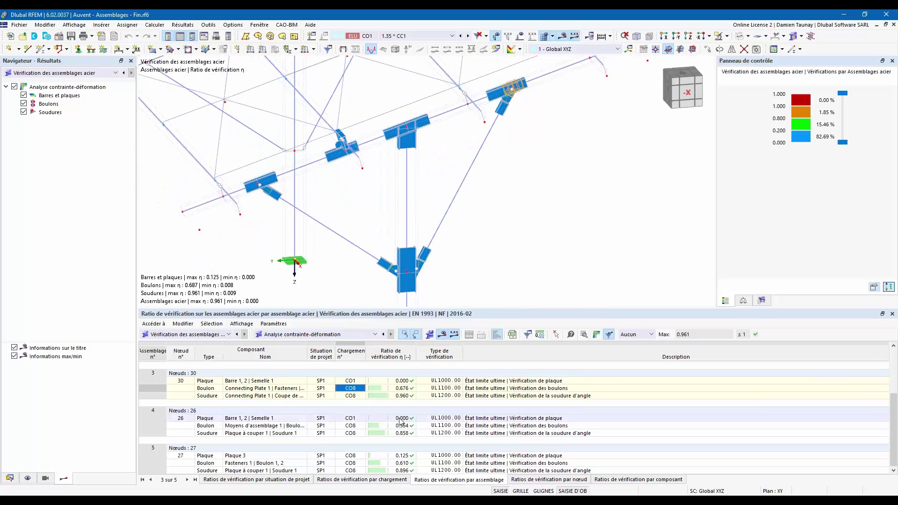
left_click(395, 433)
left_click(388, 462)
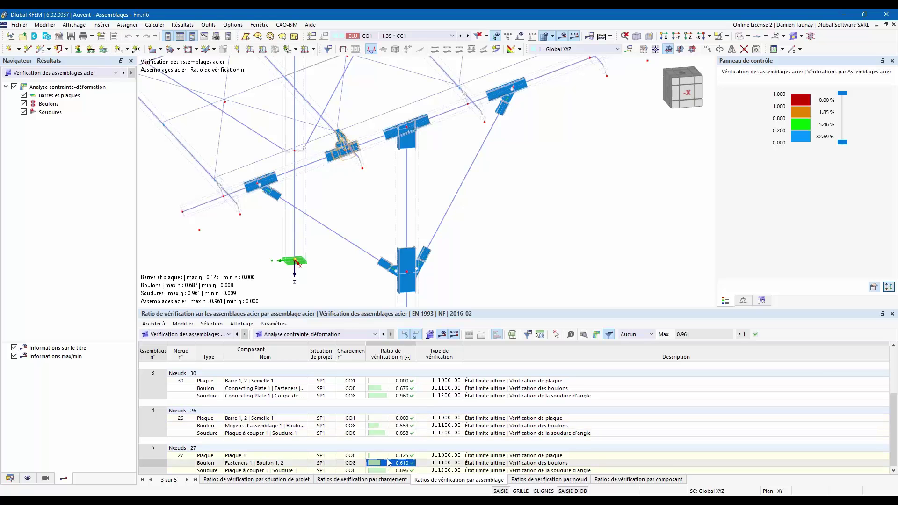
scroll(448, 264, "down", 4)
scroll(448, 264, "up", 4)
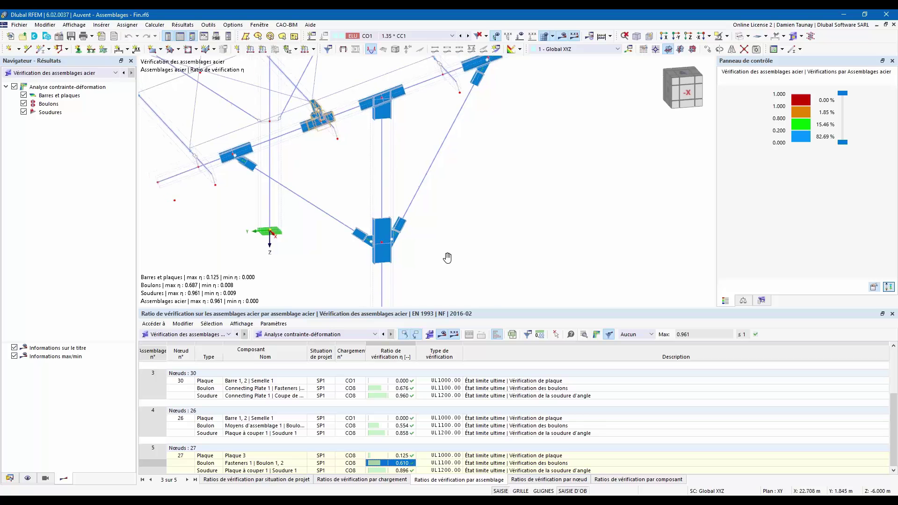
middle_click_drag(448, 257, 460, 261)
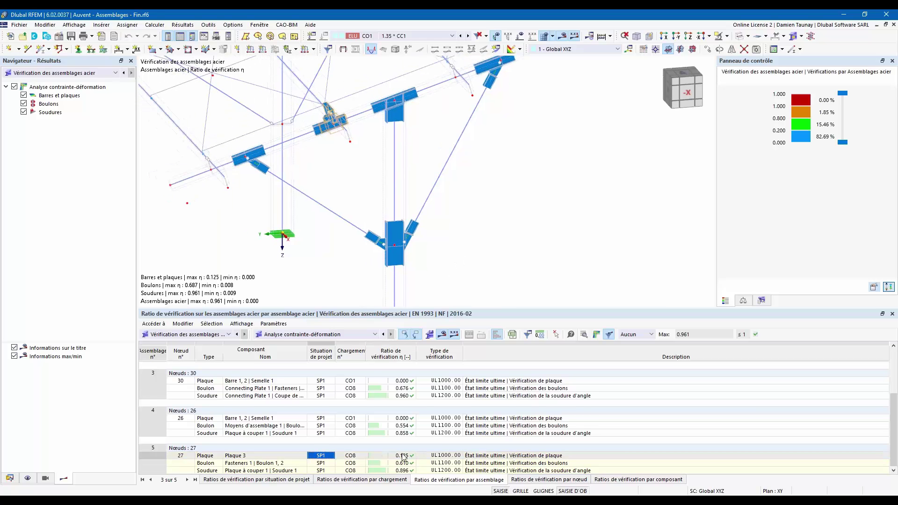
scroll(399, 453, "up", 3)
left_click(397, 454)
left_click(402, 417)
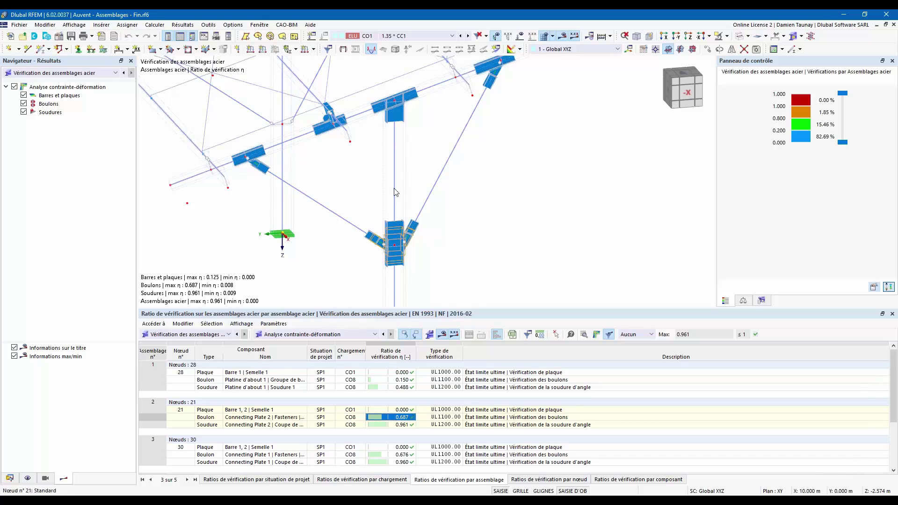
- Open the check details of the governing weld on steel joint 2 and expand its equivalent and perpendicular stress checks
left_click(401, 425)
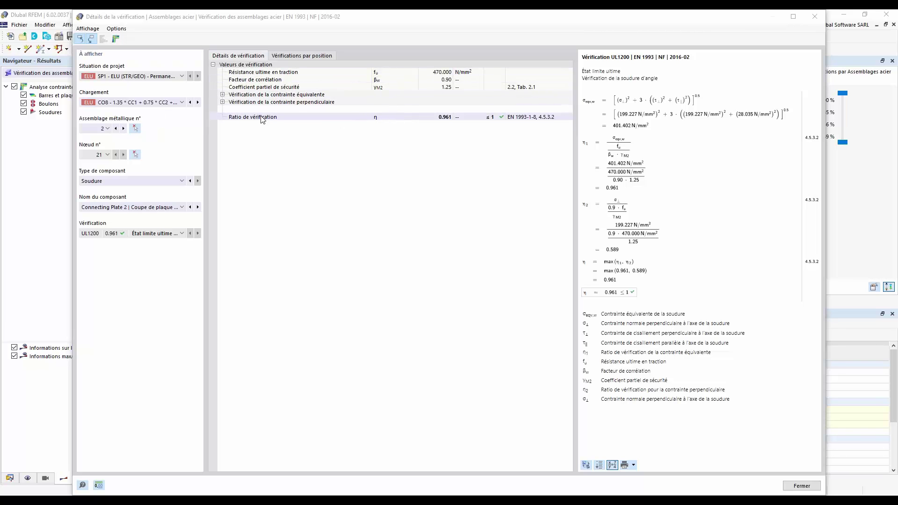
left_click(222, 95)
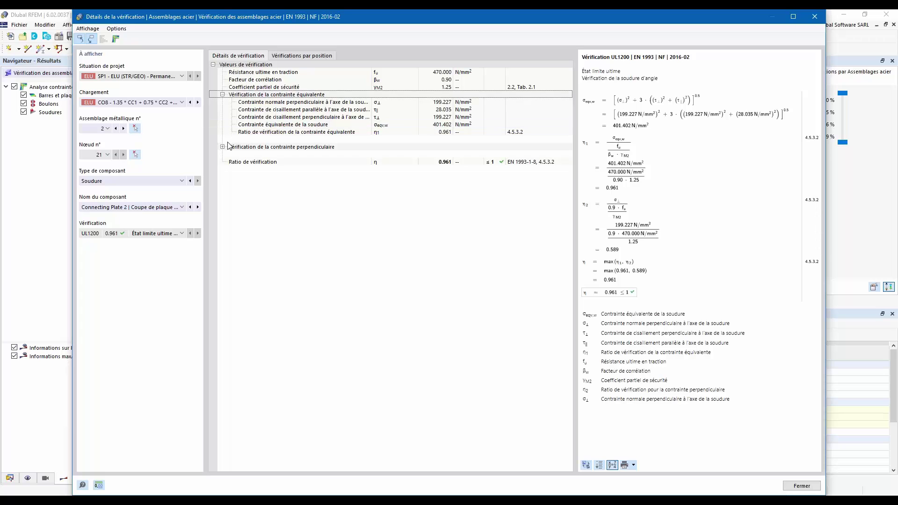
left_click(222, 146)
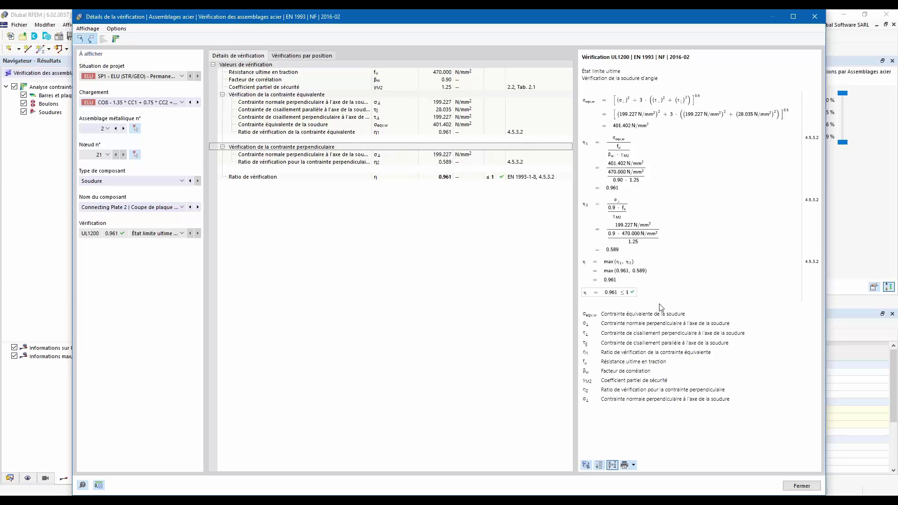
- Compare the check details for the Plaque and Boulon component types of steel joint 2, ending on Boulon
left_click(104, 181)
left_click(104, 201)
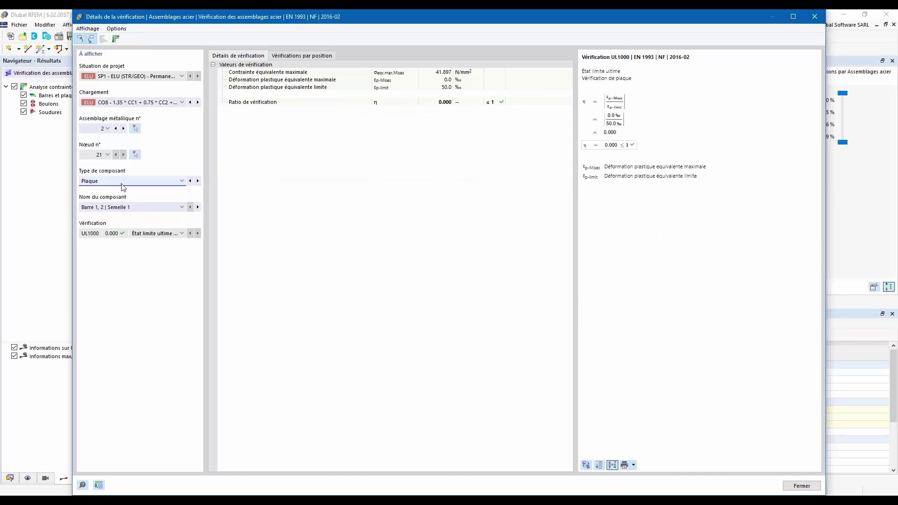
left_click(167, 182)
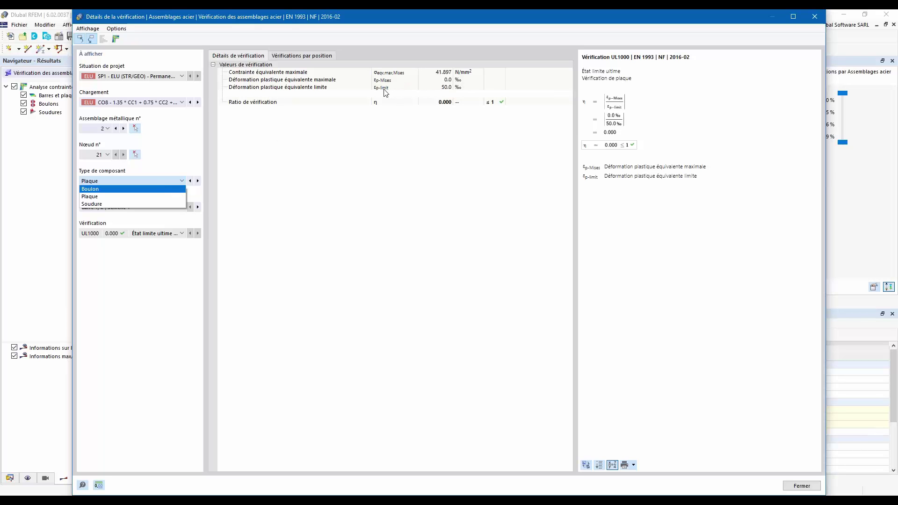
left_click(96, 190)
left_click(108, 181)
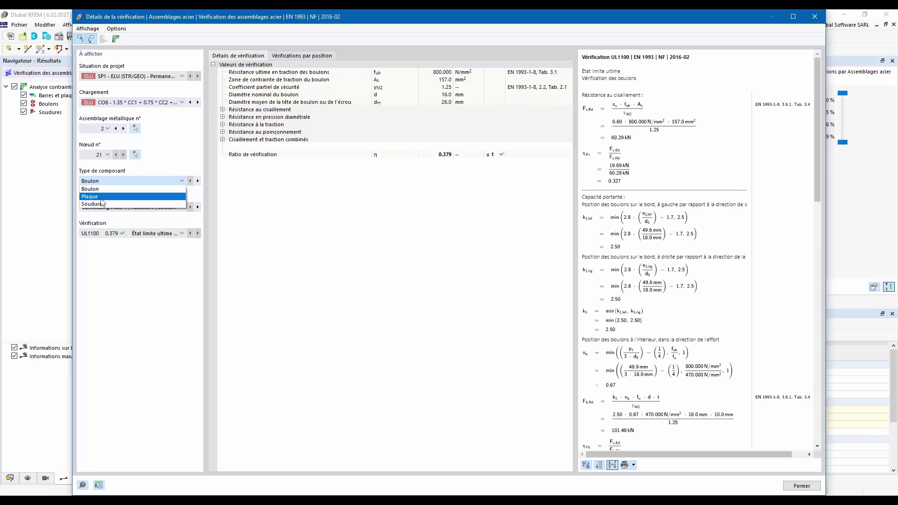
left_click(100, 197)
left_click(100, 183)
left_click(100, 189)
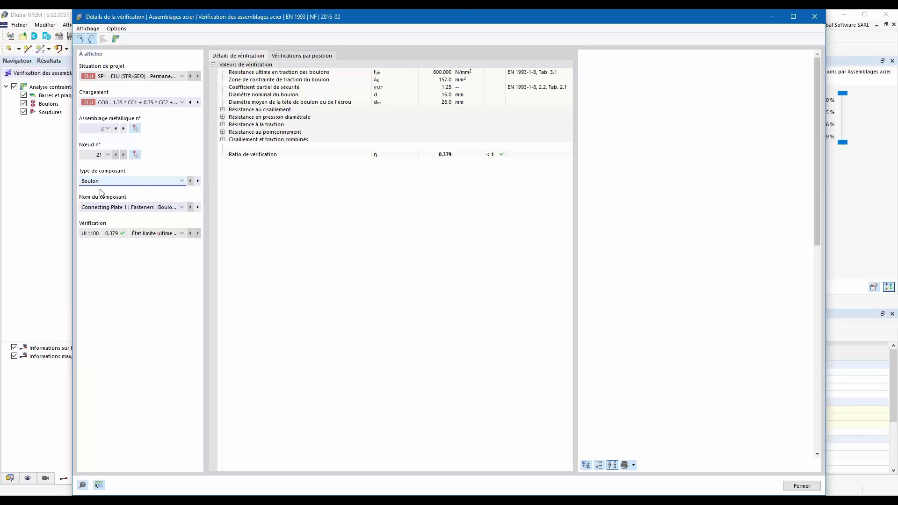
- Expand the bolt's shear resistance values, examine all the bolt check formulas with their EN 1993-1-8 references, and reposition the details window
left_click(222, 110)
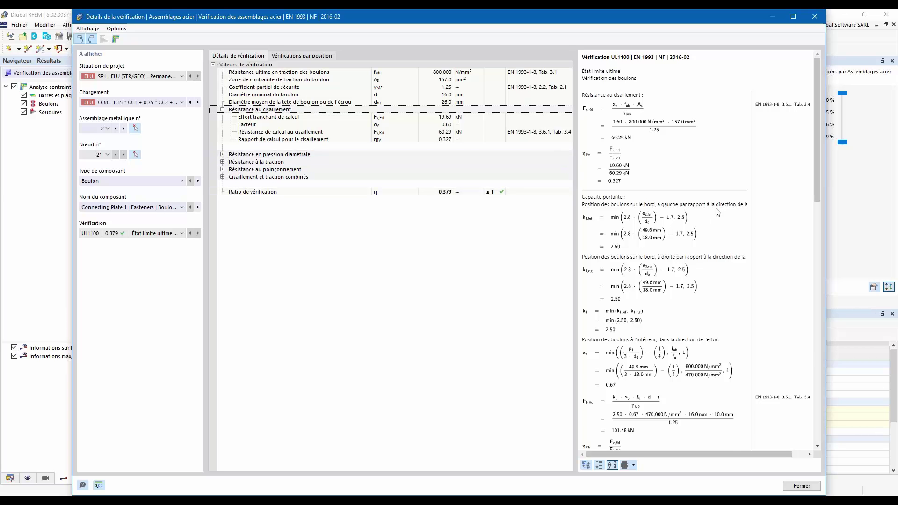
scroll(709, 222, "down", 3)
scroll(709, 223, "down", 4)
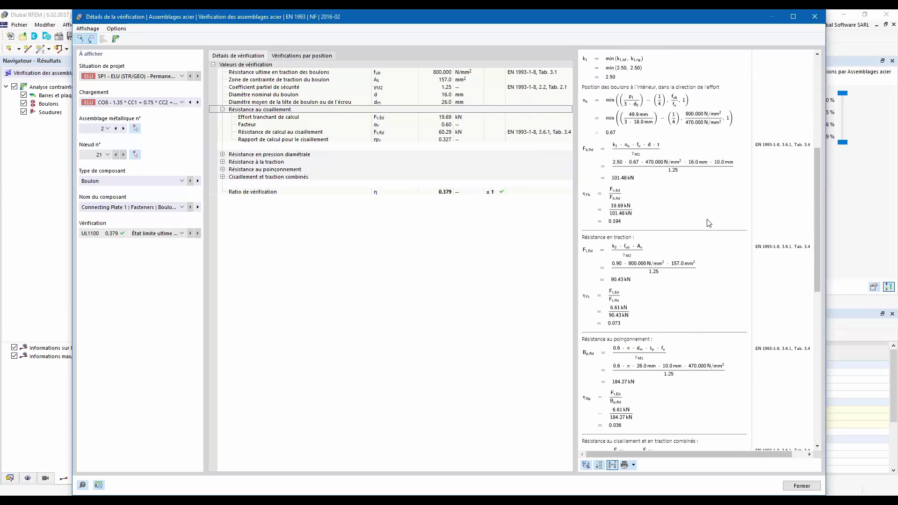
scroll(710, 225, "down", 2)
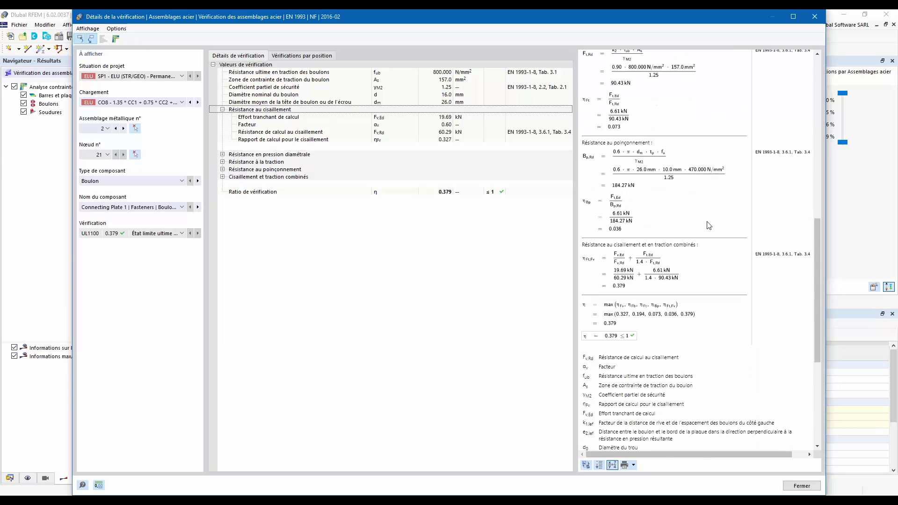
scroll(743, 245, "up", 2)
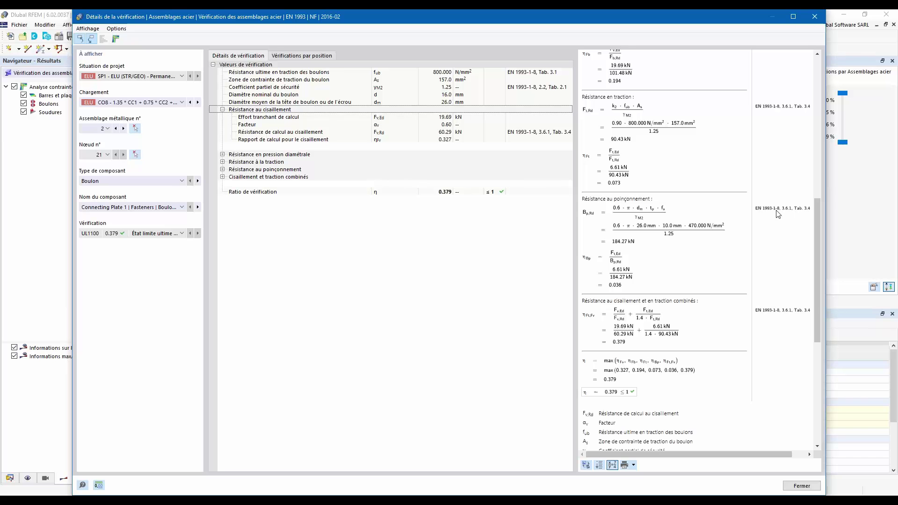
scroll(788, 232, "up", 2)
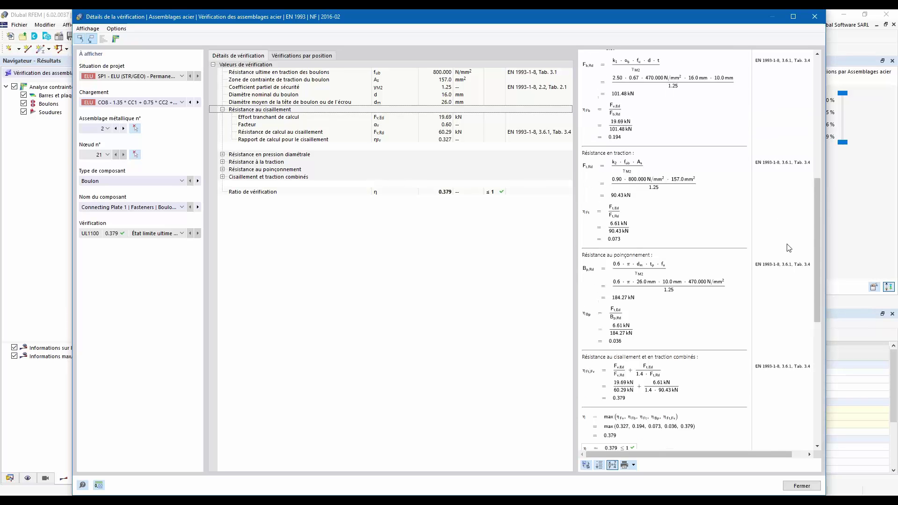
scroll(788, 190, "up", 5)
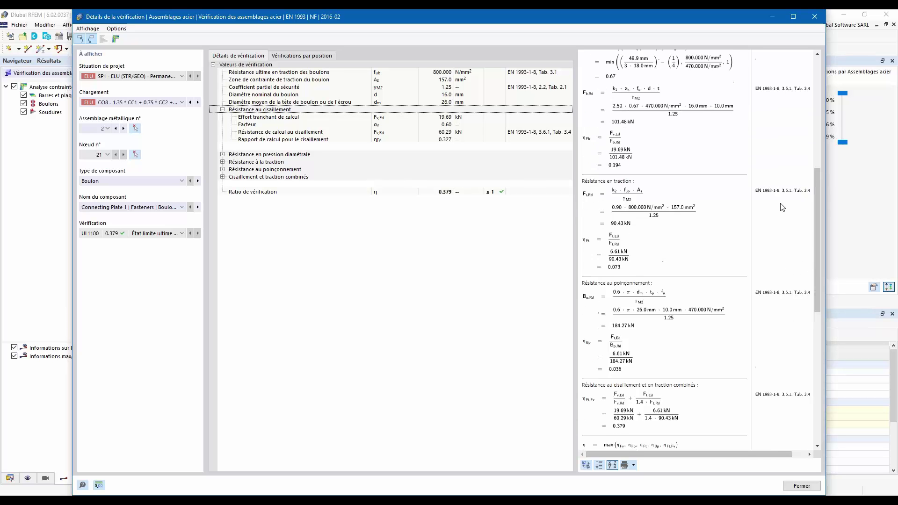
scroll(765, 156, "up", 7)
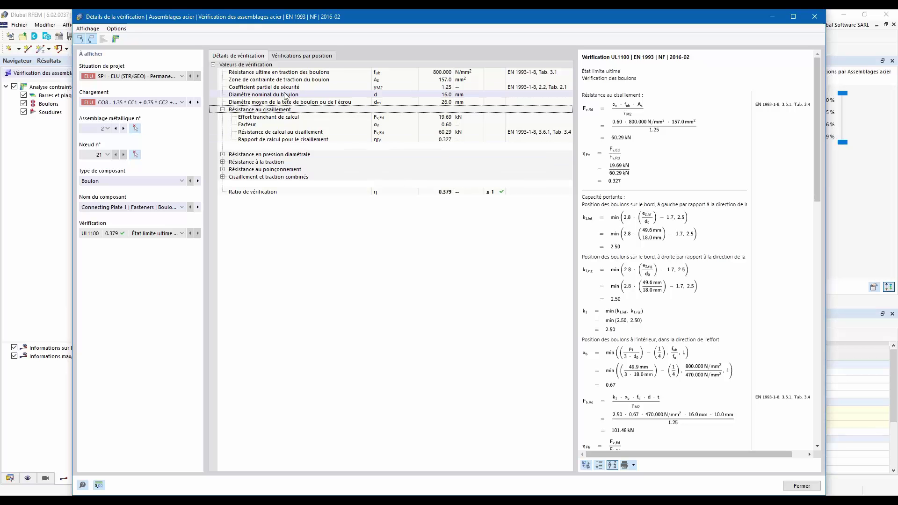
left_click_drag(223, 17, 281, 33)
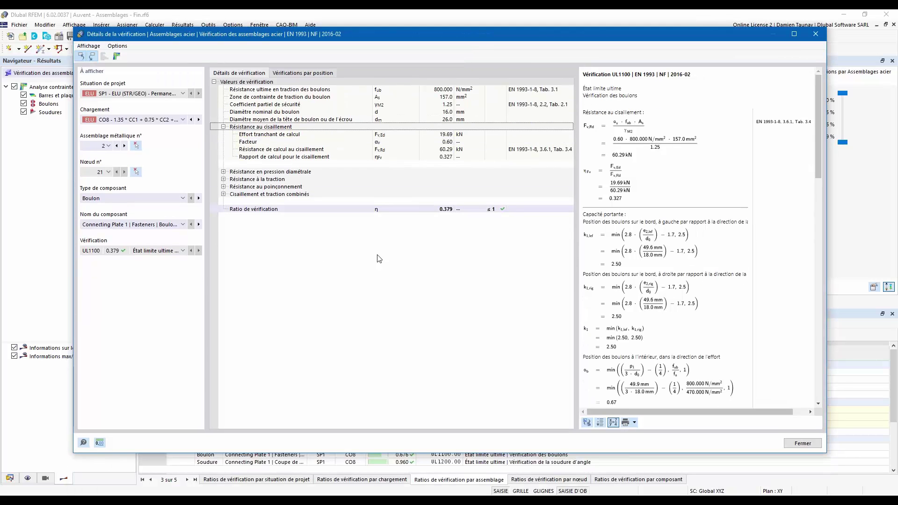
- Open the graphical results of steel joint 2 and toggle the display of Plaque 1, the connecting plate beneath it and Barre 4
left_click(117, 57)
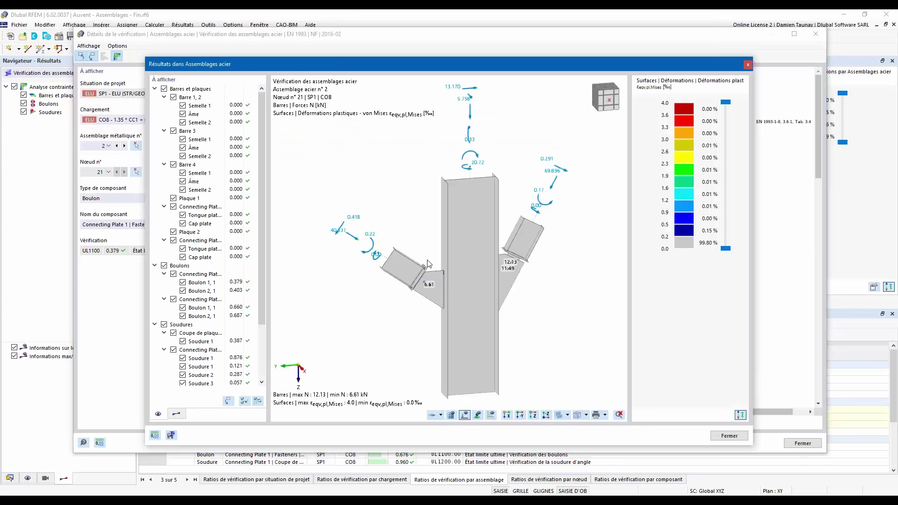
middle_click_drag(474, 263, 471, 319, "ctrl")
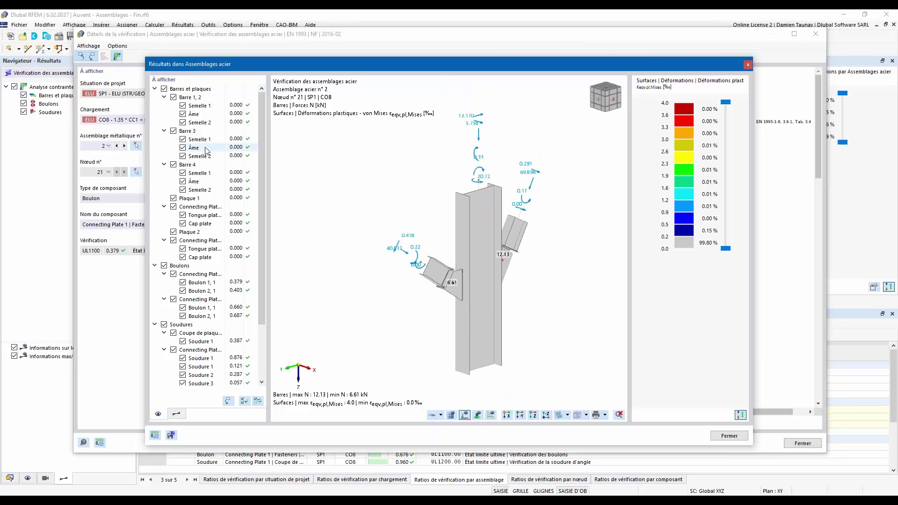
left_click(173, 199)
left_click(174, 207)
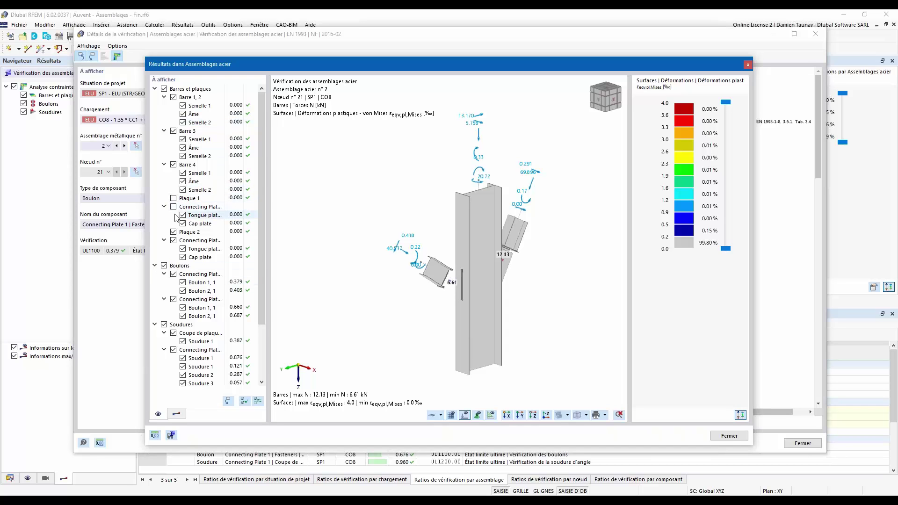
left_click(173, 165)
middle_click_drag(552, 270, 500, 255)
left_click(173, 165)
left_click(174, 199)
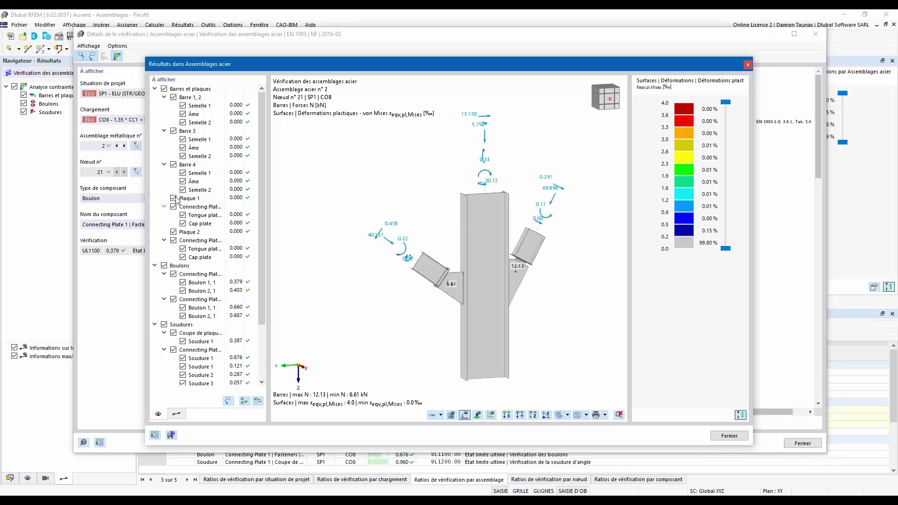
- Show the equivalent stresses on the joint's surfaces, continuous within surfaces, and examine the connecting plates up close
left_click(183, 414)
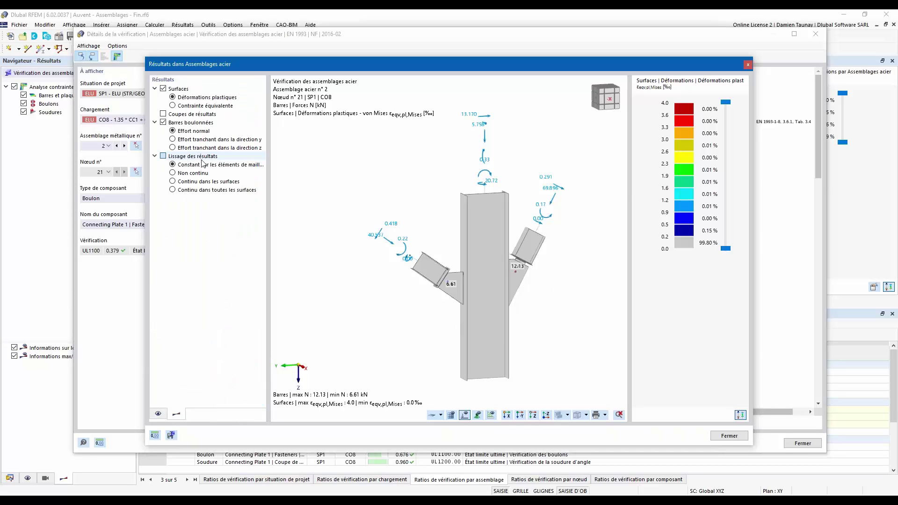
left_click(173, 106)
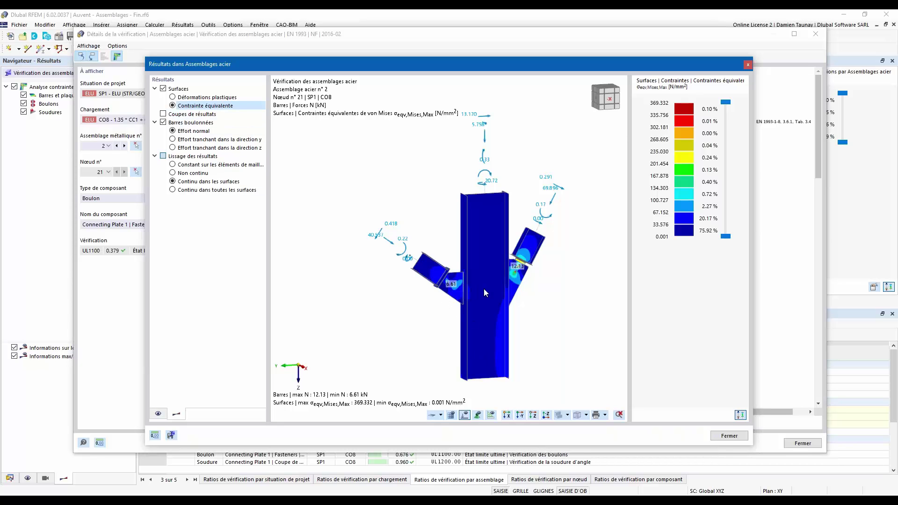
scroll(483, 288, "up", 3)
middle_click_drag(564, 318, 408, 246)
scroll(469, 279, "down", 2)
scroll(408, 246, "up", 5)
scroll(408, 246, "down", 5)
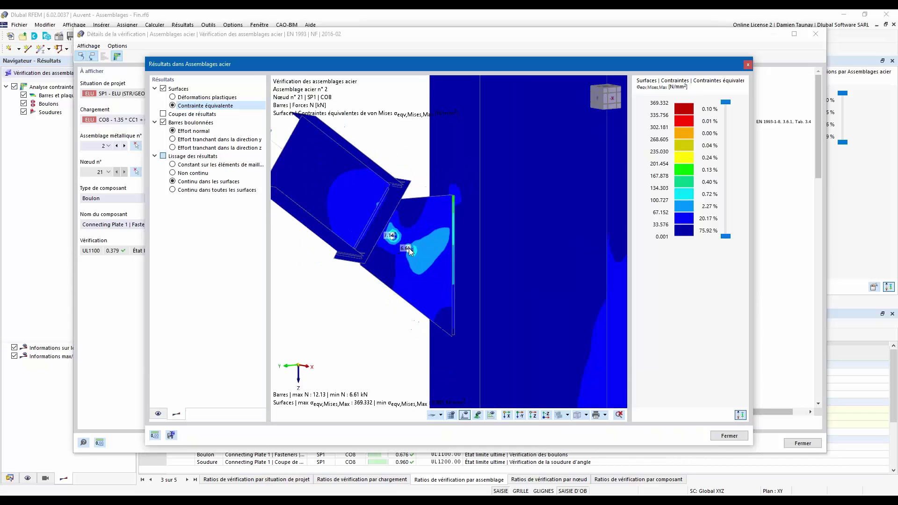
middle_click_drag(531, 285, 419, 254, "ctrl")
middle_click_drag(472, 266, 545, 274)
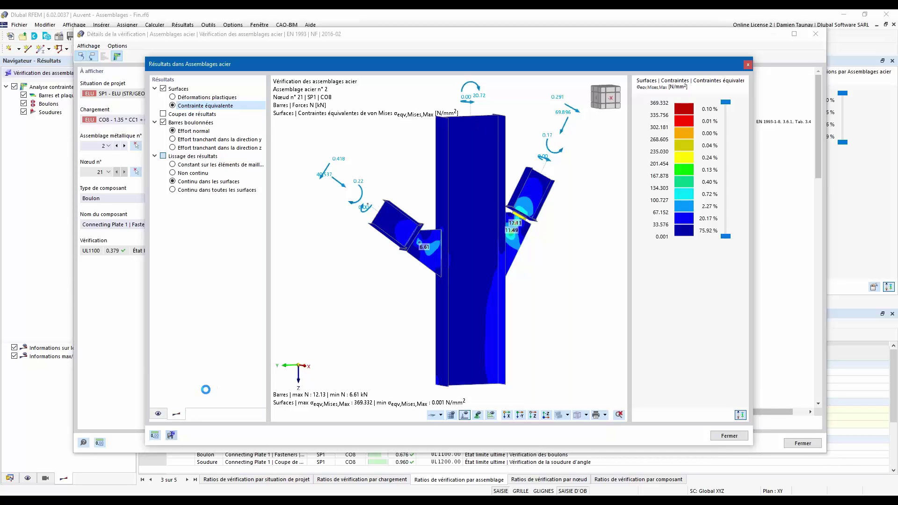
- Start saving the joint model as a separate RFEM copy, cancel it, and close the joint results and check details
left_click(171, 434)
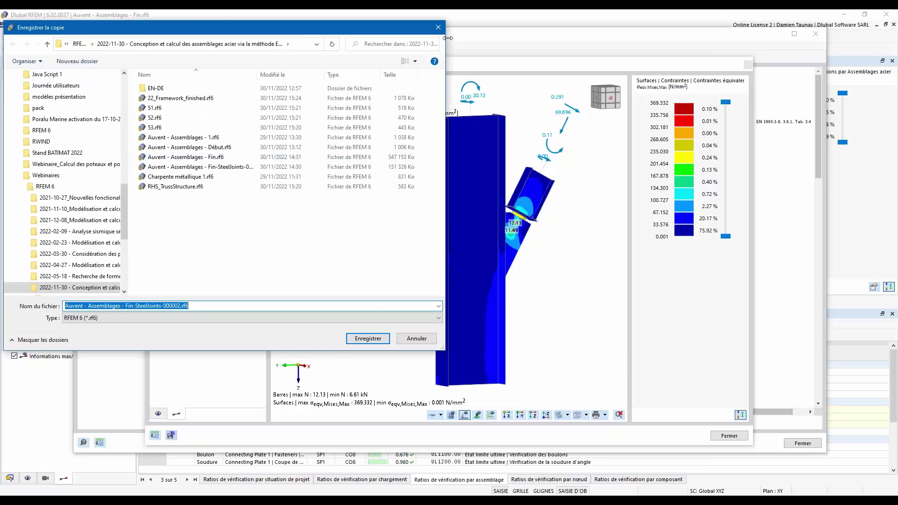
left_click(436, 29)
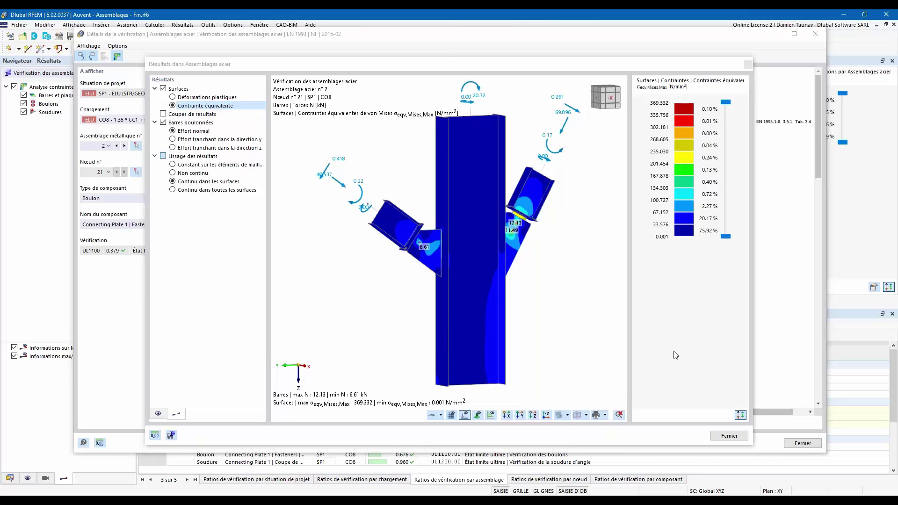
left_click(727, 437)
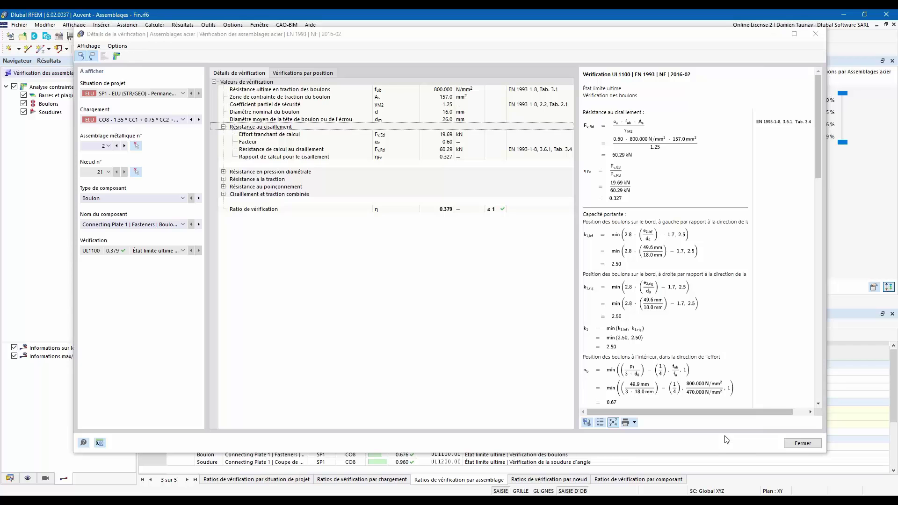
left_click(803, 445)
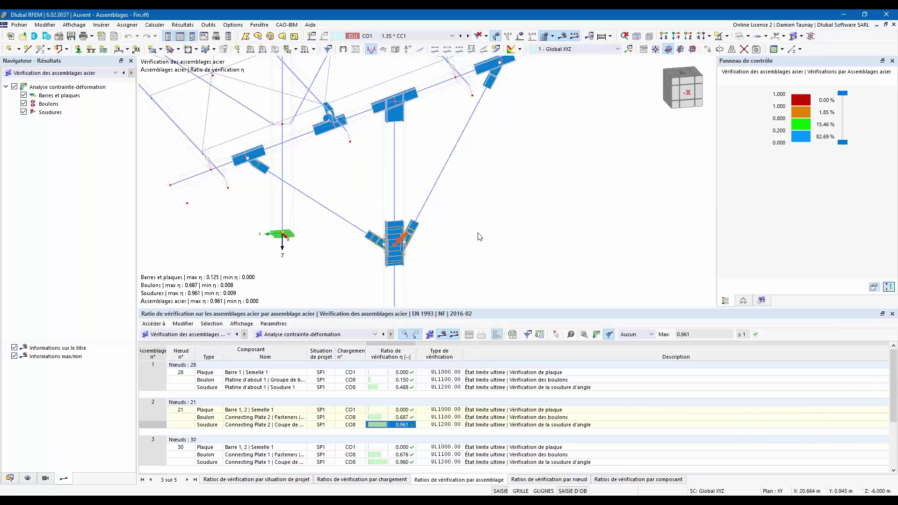
- Switch from the canopy model to the generated joint model Auvent - Assemblages - Fin-SteelJoints-000002.rf6
middle_click_drag(480, 233, 504, 267)
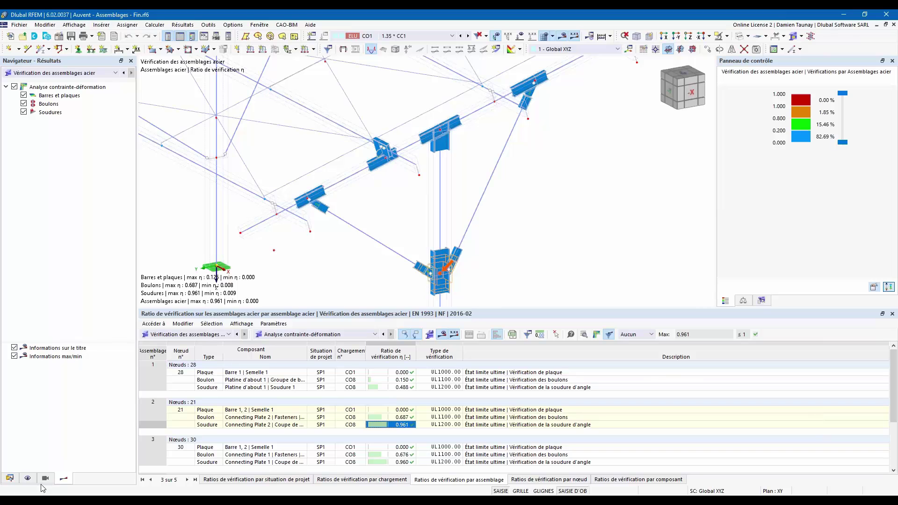
left_click(9, 478)
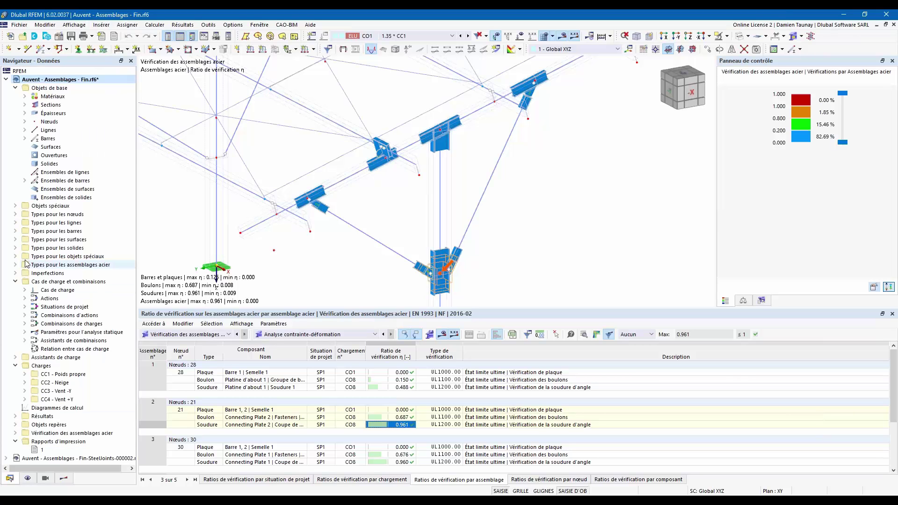
left_click(6, 80)
left_click(49, 89)
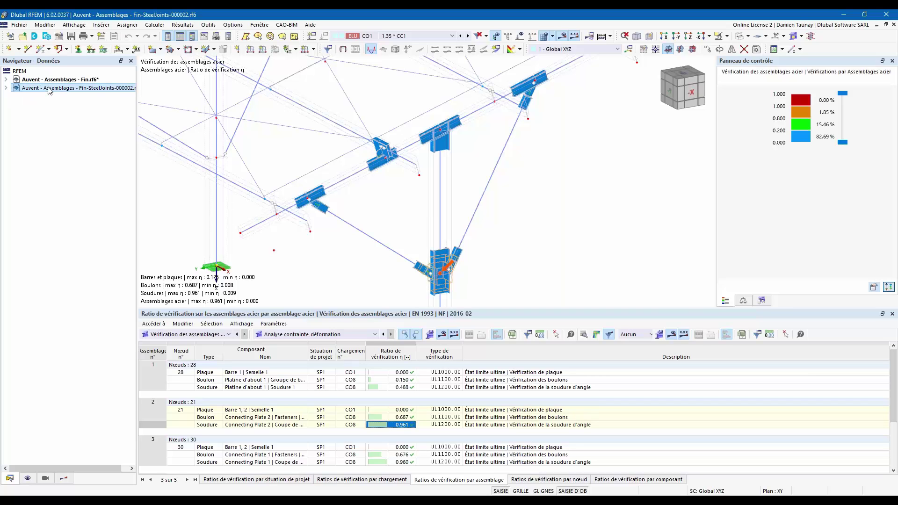
double_click(49, 89)
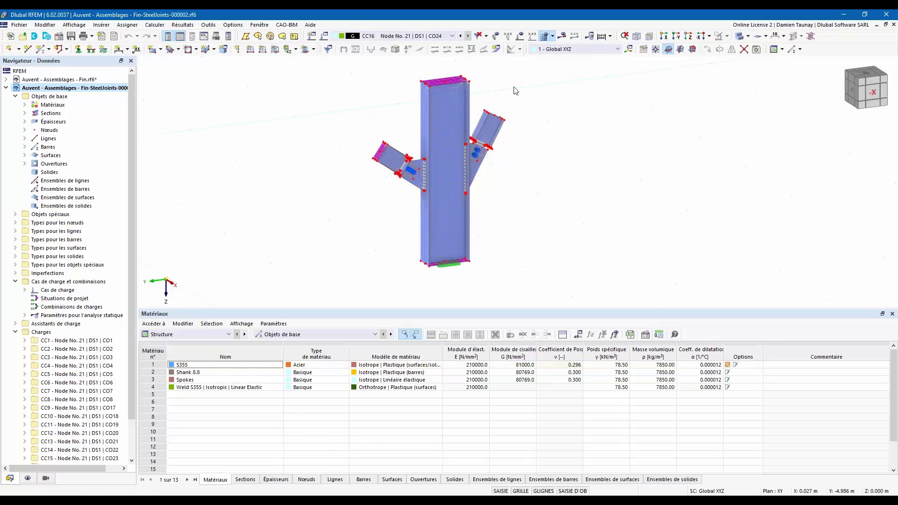
- Examine the plates, welds and bolts of the joint's surface model, including a close look at one bolt
mouse_move(362, 135)
middle_mouse_down("ctrl")
mouse_move(413, 157)
mouse_move(357, 147)
middle_mouse_up("ctrl")
scroll(438, 182, "up", 3)
scroll(395, 172, "up", 5)
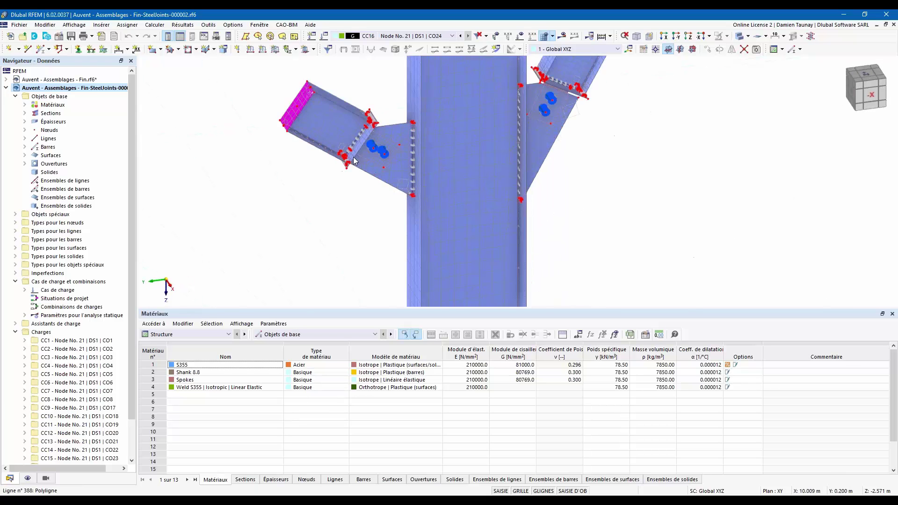
scroll(334, 153, "down", 3)
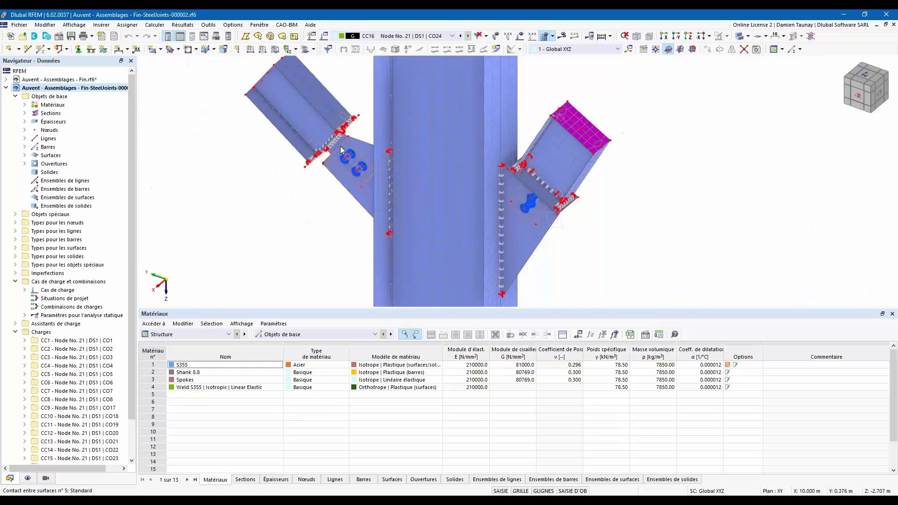
scroll(341, 148, "up", 8)
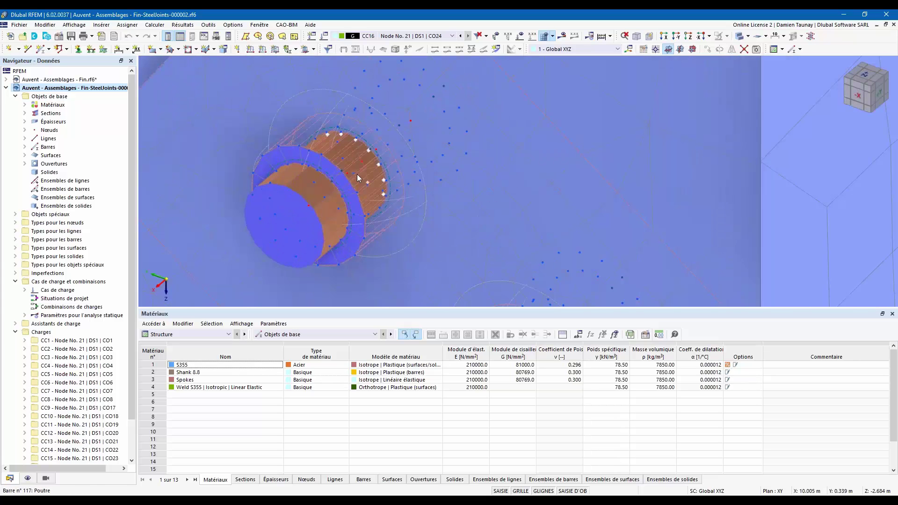
scroll(357, 174, "down", 5)
- Display the joint model in wireframe to examine how the bolts are modelled within the mesh, and return it to solid display
left_click(739, 36)
left_click(739, 36)
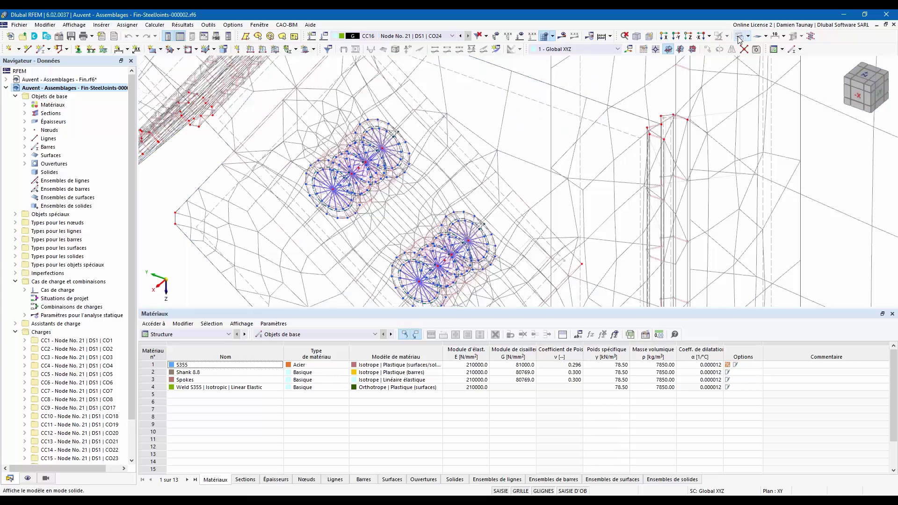
middle_click_drag(435, 187, 317, 190, "ctrl")
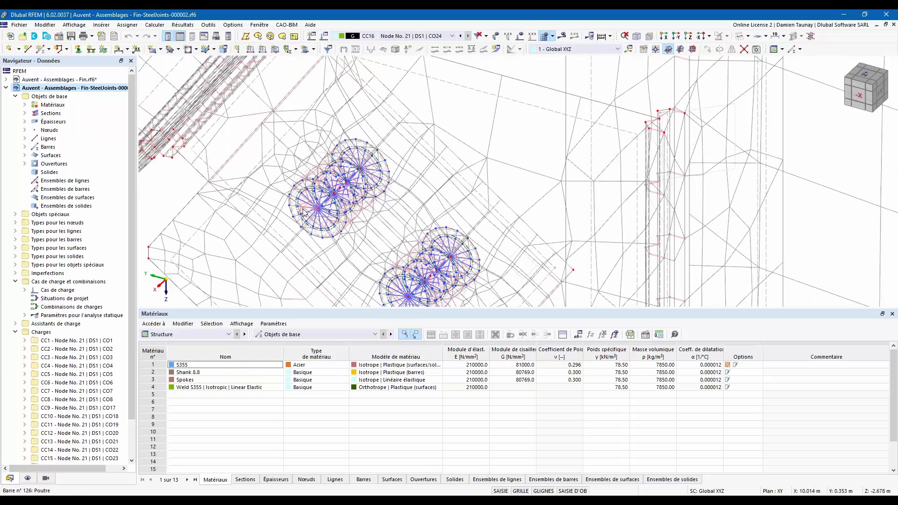
scroll(308, 220, "down", 3)
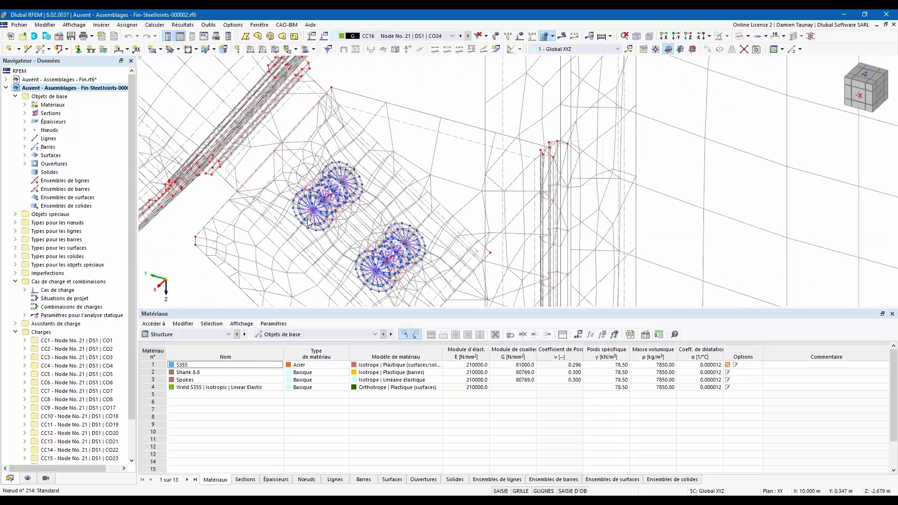
scroll(312, 231, "down", 2)
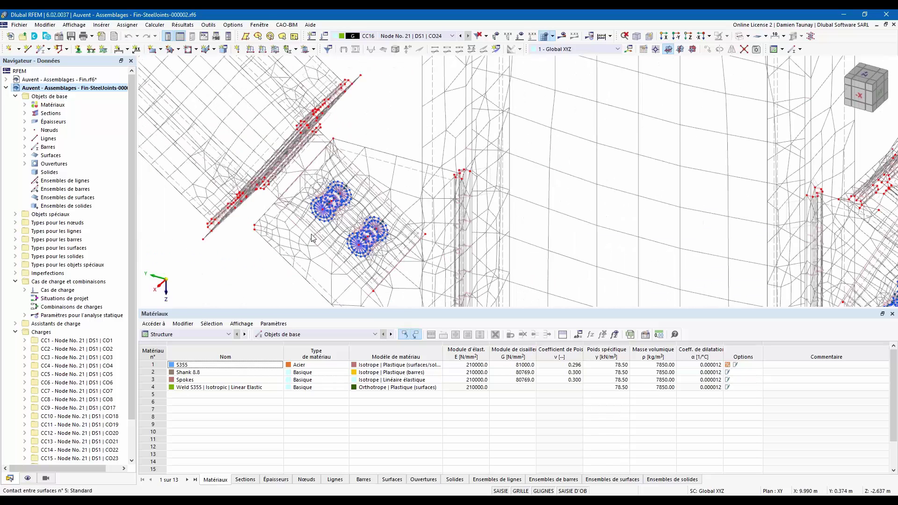
scroll(311, 237, "down", 2)
scroll(311, 238, "down", 2)
middle_click_drag(416, 278, 411, 239, "ctrl")
left_click(739, 38)
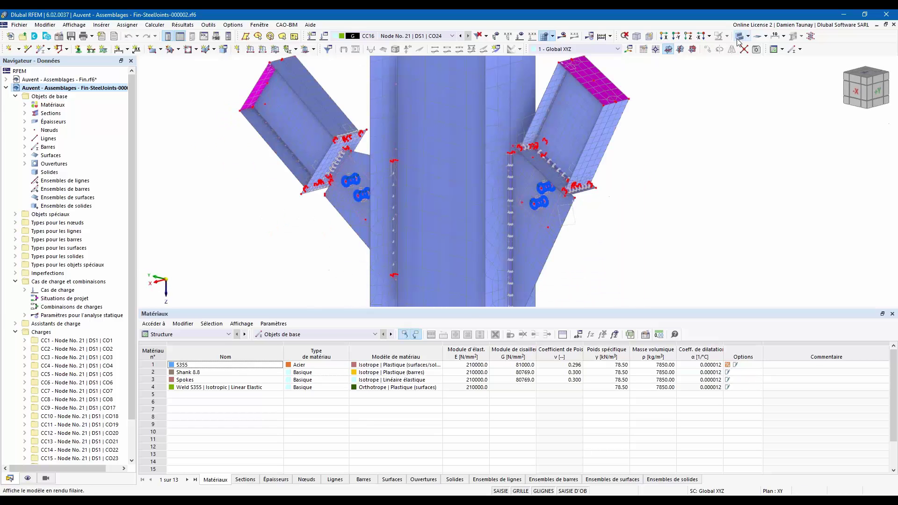
middle_click_drag(262, 79, 328, 47, "ctrl")
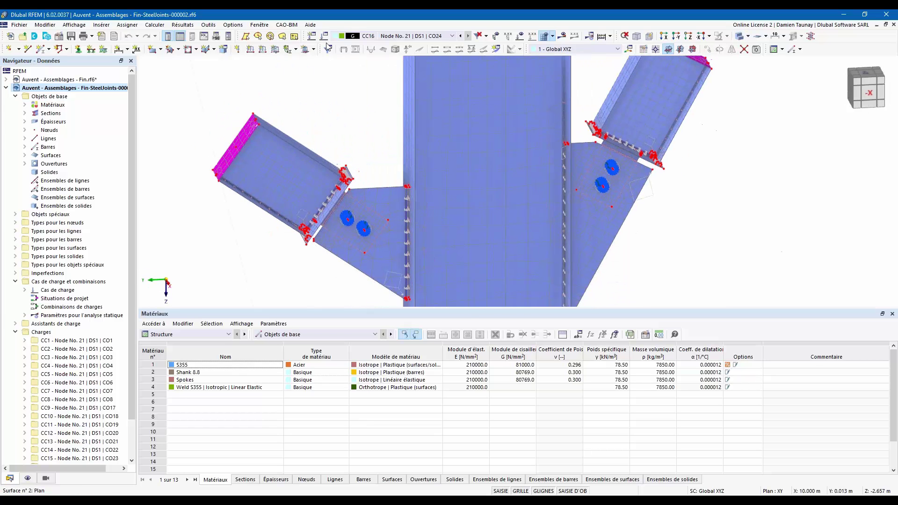
- Activate load case CC2 (Node No. 21 | DS1 | CO2) and display its global deformations on the joint model
left_click(365, 36)
left_click(365, 49)
left_click(561, 37)
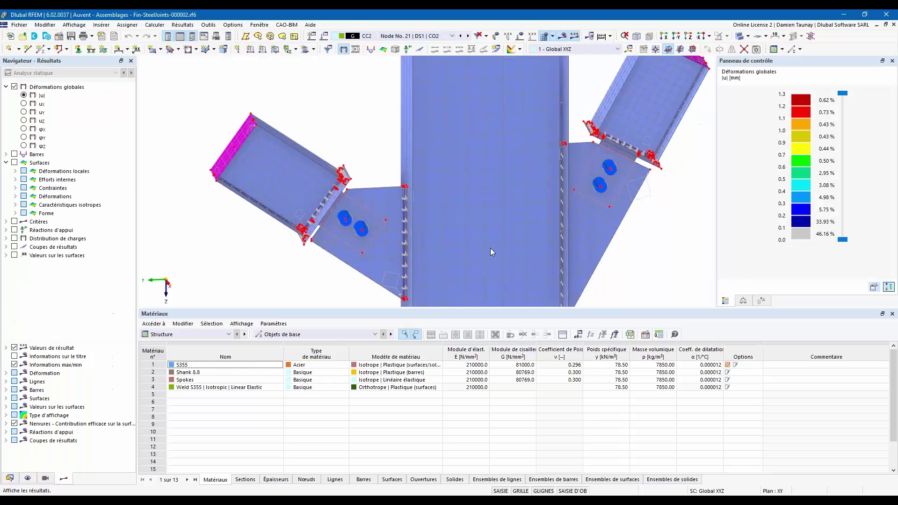
scroll(430, 208, "down", 4)
middle_click_drag(409, 218, 407, 222)
middle_click_drag(468, 243, 426, 242, "ctrl")
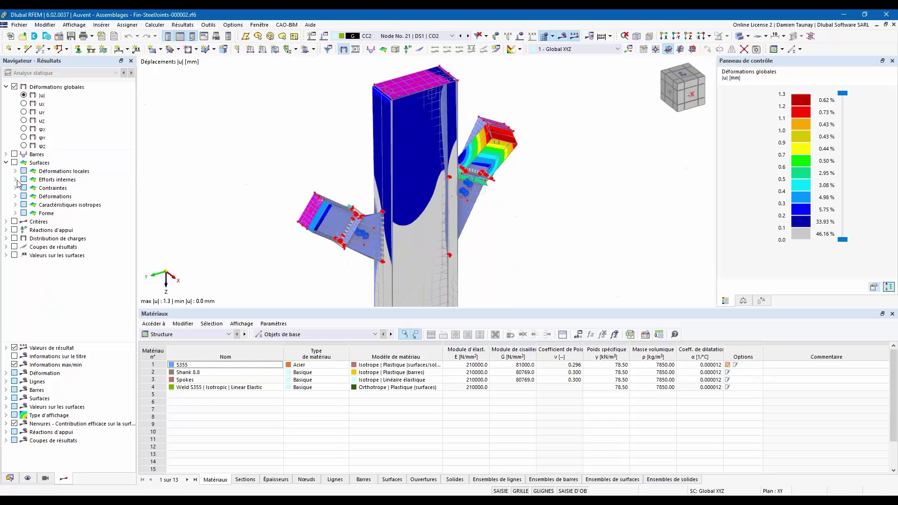
- Show the maximum von Mises equivalent stresses on the surfaces and compare them for load cases CC2 and CC3
left_click(15, 189)
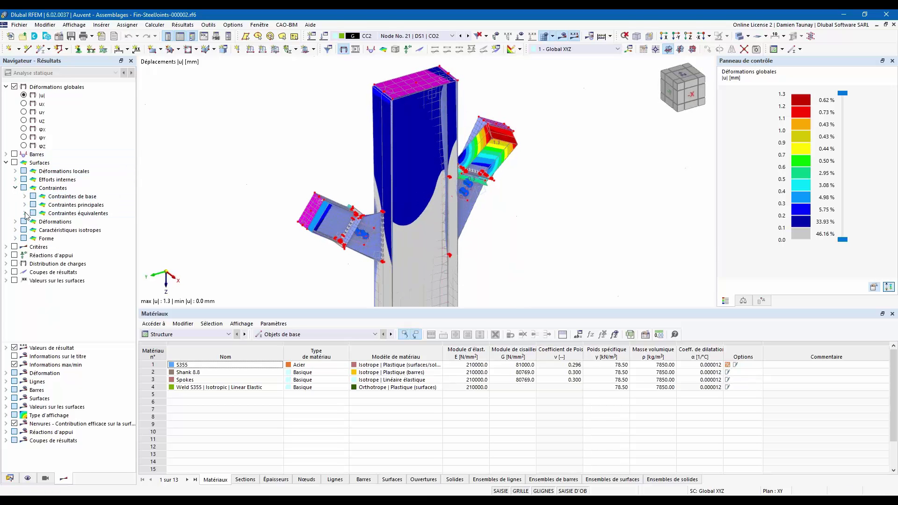
left_click(25, 214)
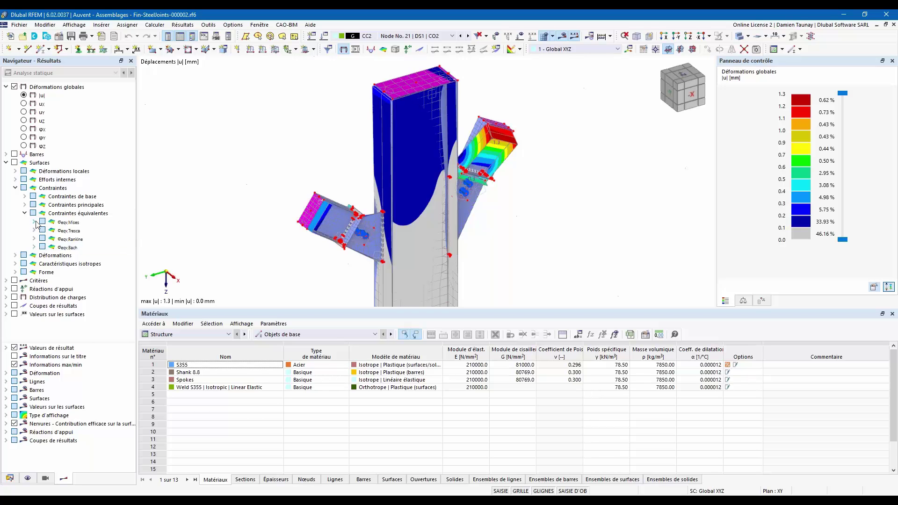
left_click(35, 223)
left_click(51, 230)
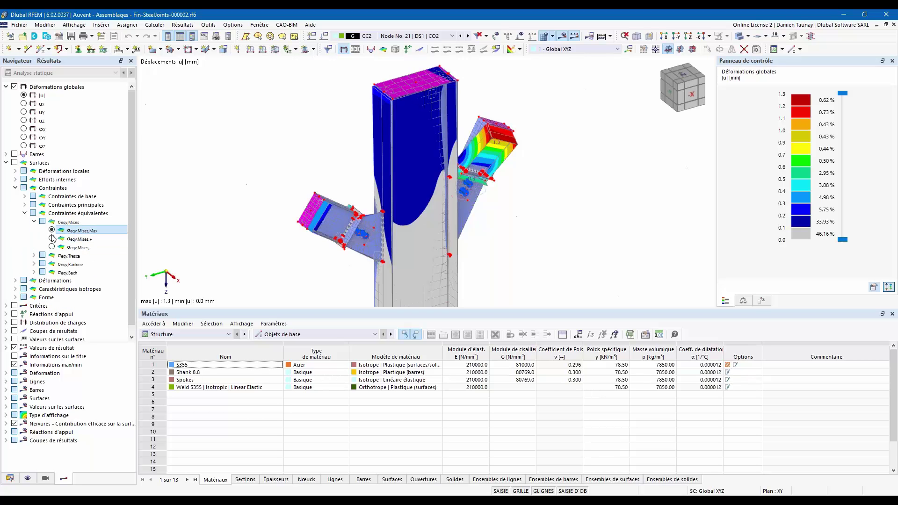
middle_click_drag(516, 233, 472, 233, "ctrl")
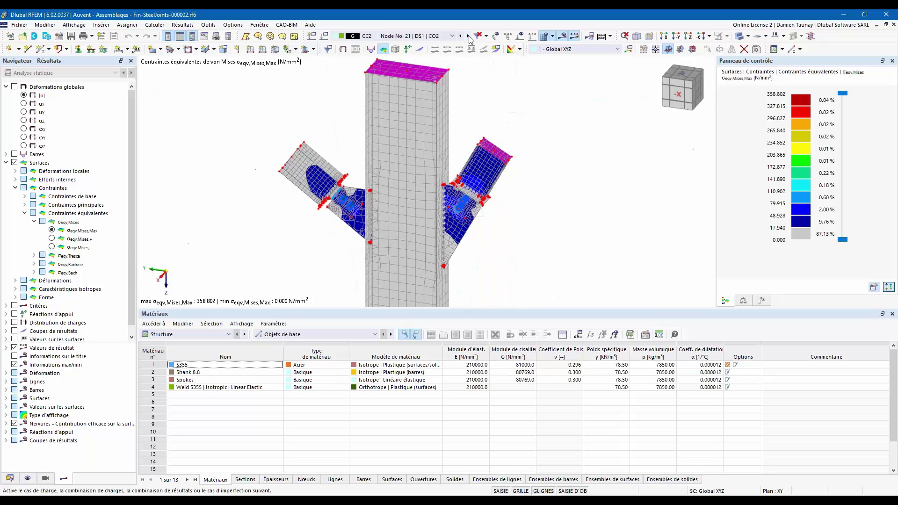
scroll(475, 150, "down", 3)
middle_click_drag(481, 191, 579, 181, "ctrl")
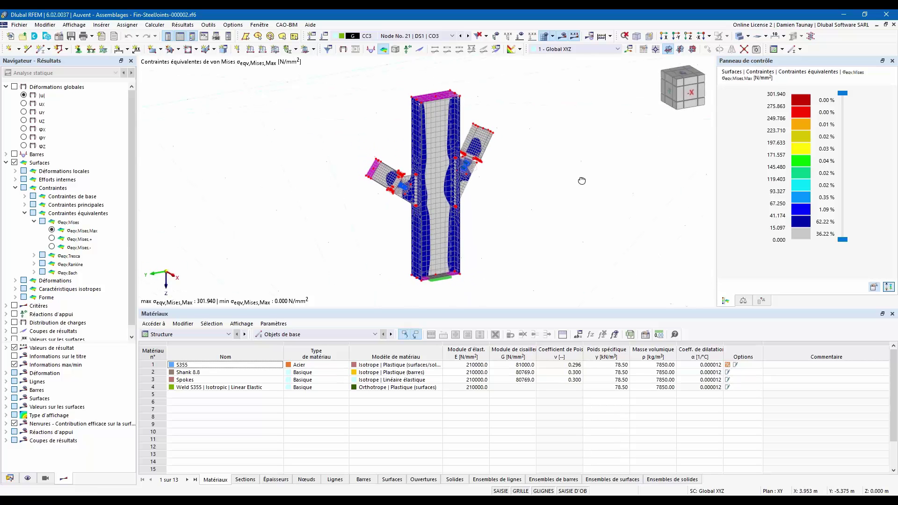
- Switch back to the canopy model Auvent - Assemblages - Fin.rf6 and view its steel joints
left_click(10, 478)
left_click(77, 80)
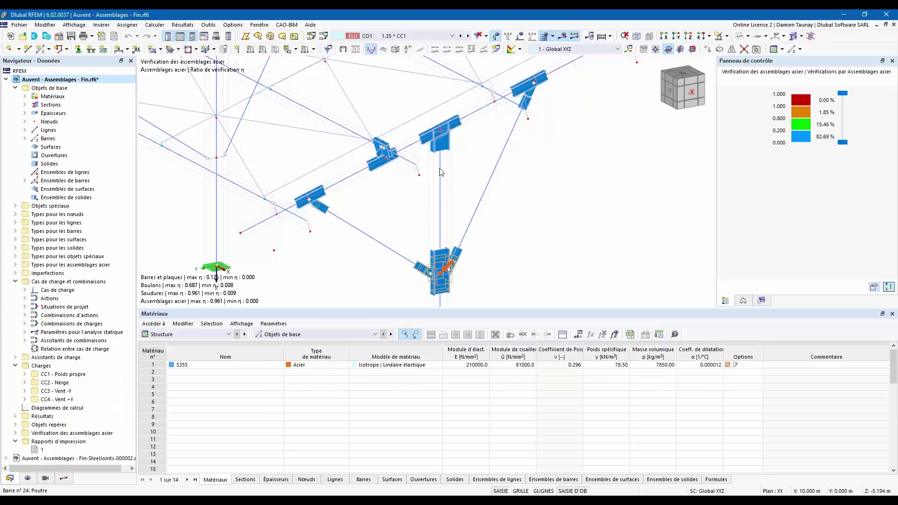
middle_click_drag(519, 209, 543, 201, "ctrl")
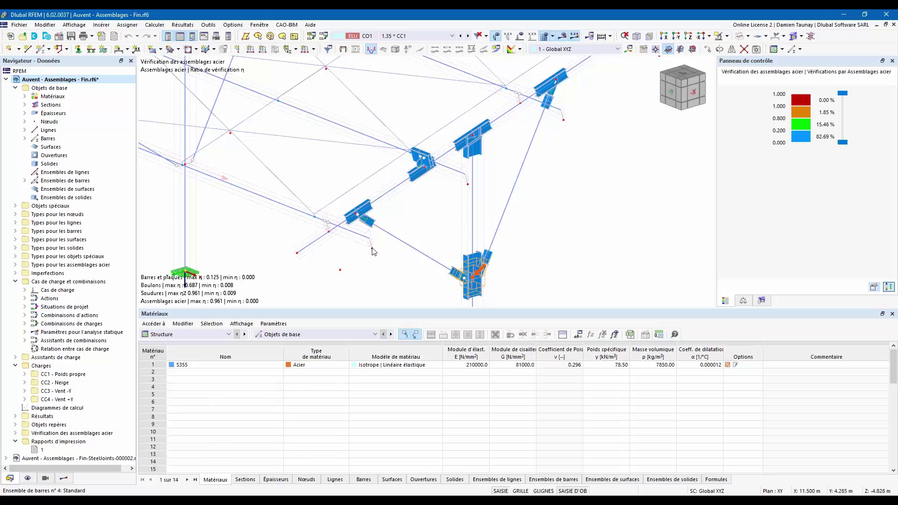
middle_click_drag(373, 253, 355, 235)
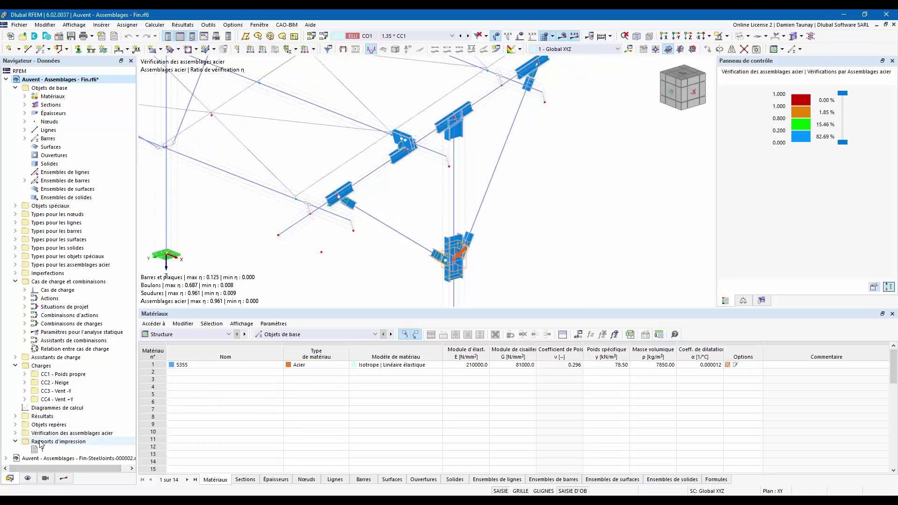
- Open printout report 1 for modification to examine which model objects it includes, and close the report manager
right_click(35, 441)
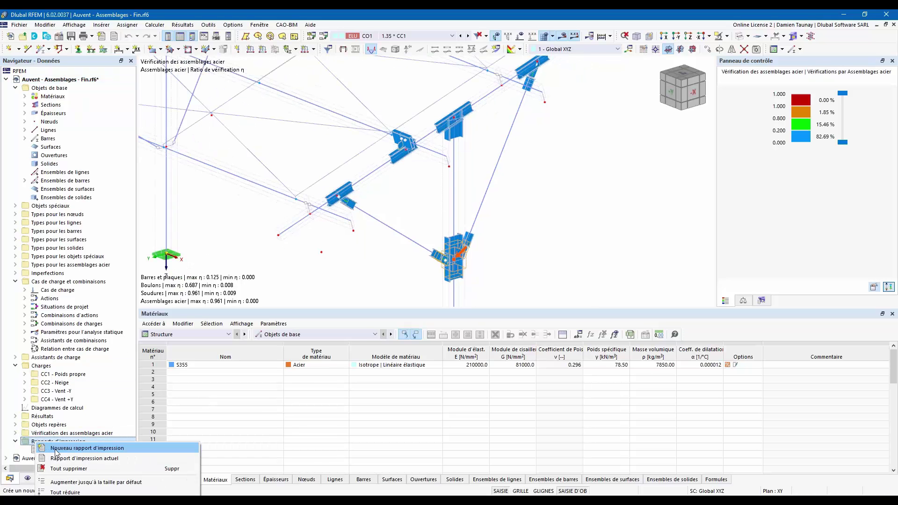
left_click(54, 450)
right_click(44, 450)
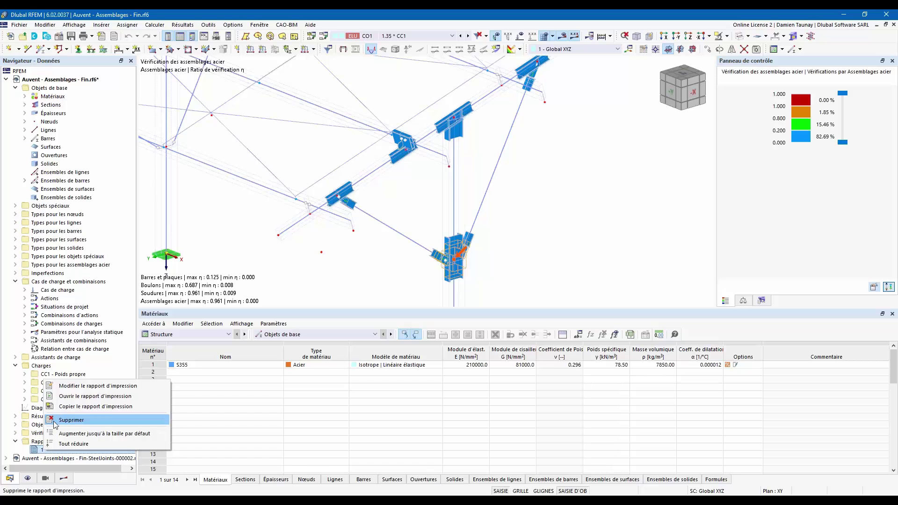
left_click(73, 387)
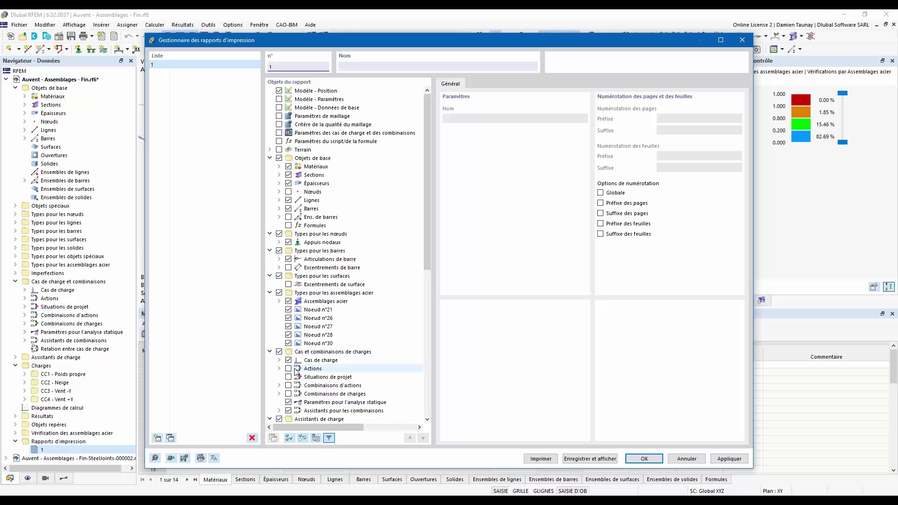
left_click(740, 40)
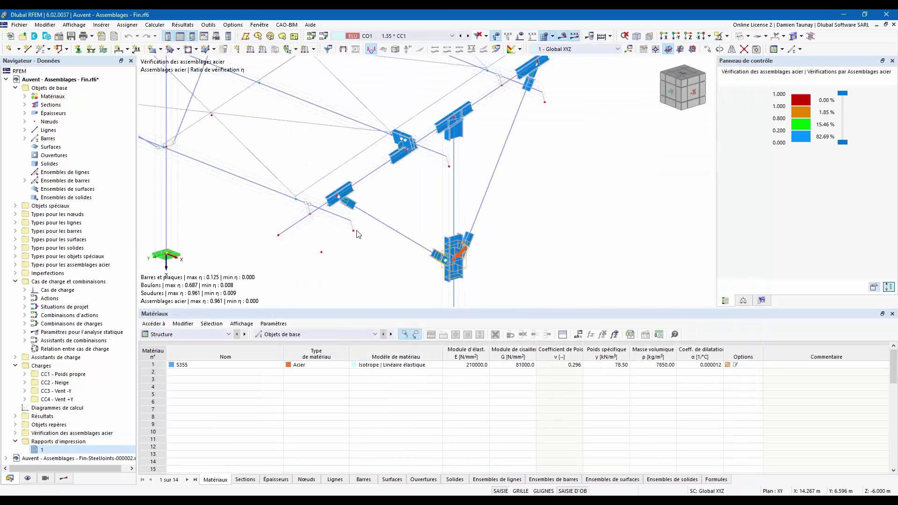
- Bring the whole canopy into view, reopen printout report 1 for modification, and save and display it
scroll(356, 232, "down", 5)
middle_click_drag(356, 233, 417, 219)
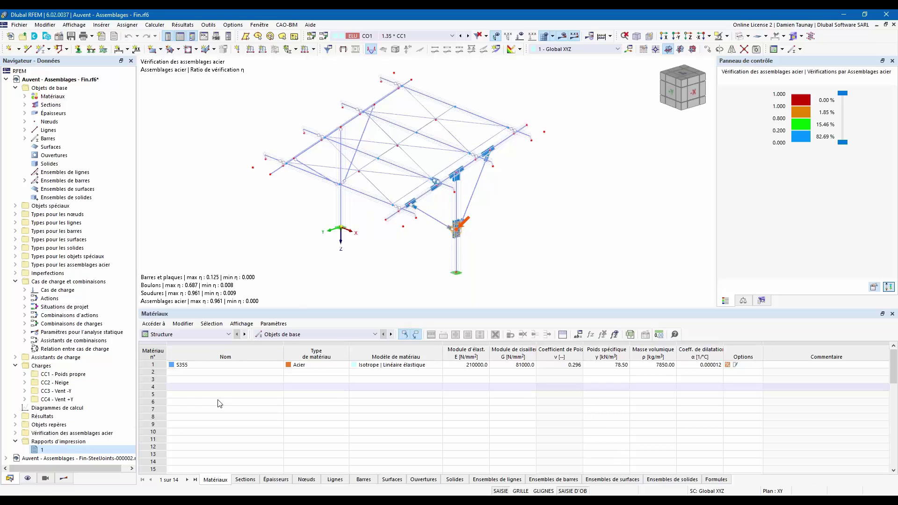
right_click(38, 450)
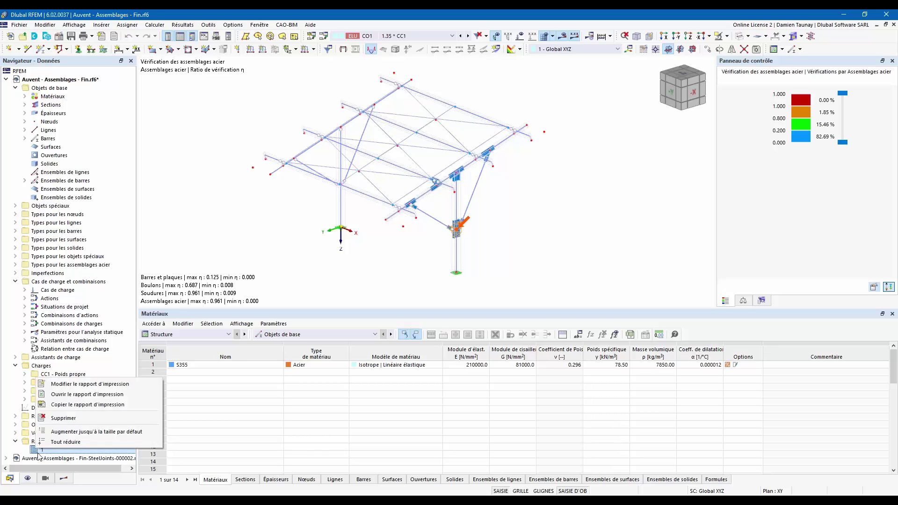
left_click(74, 385)
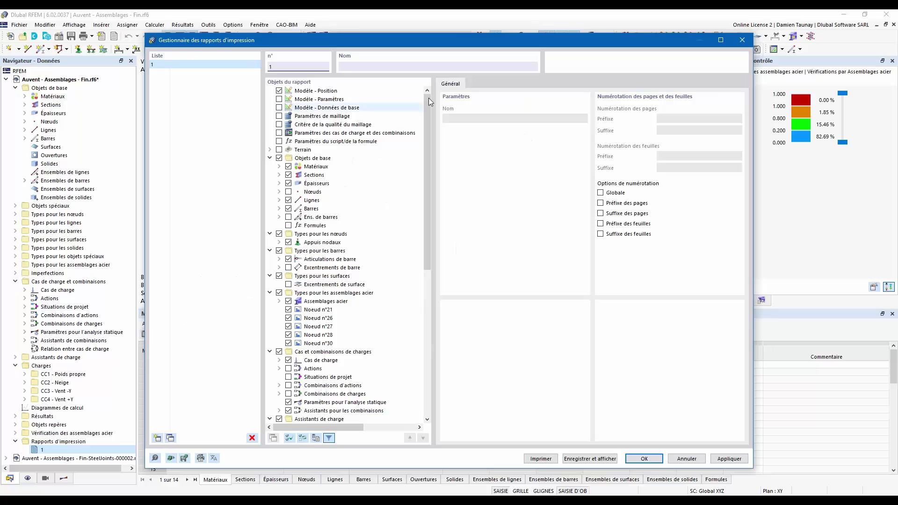
left_click(591, 459)
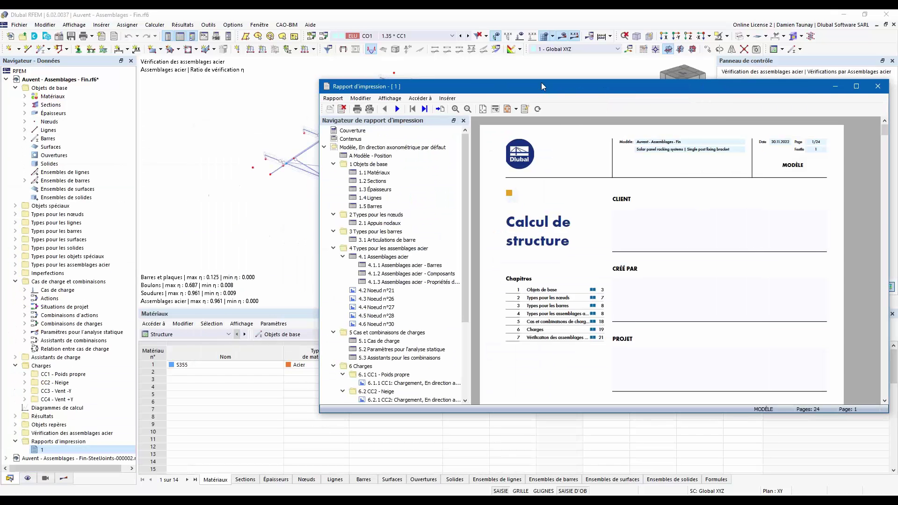
- Bring the printout report window back in front of the model and maximize it
left_click(236, 189)
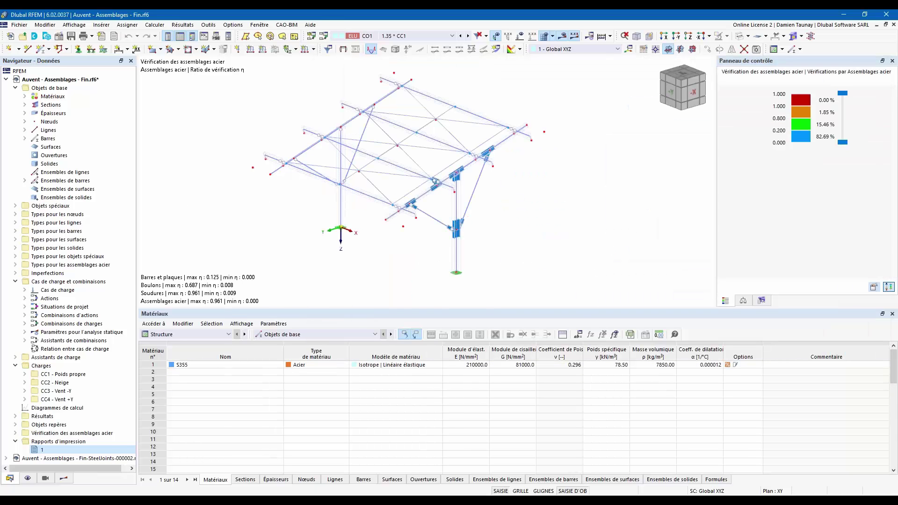
key("alt+Tab")
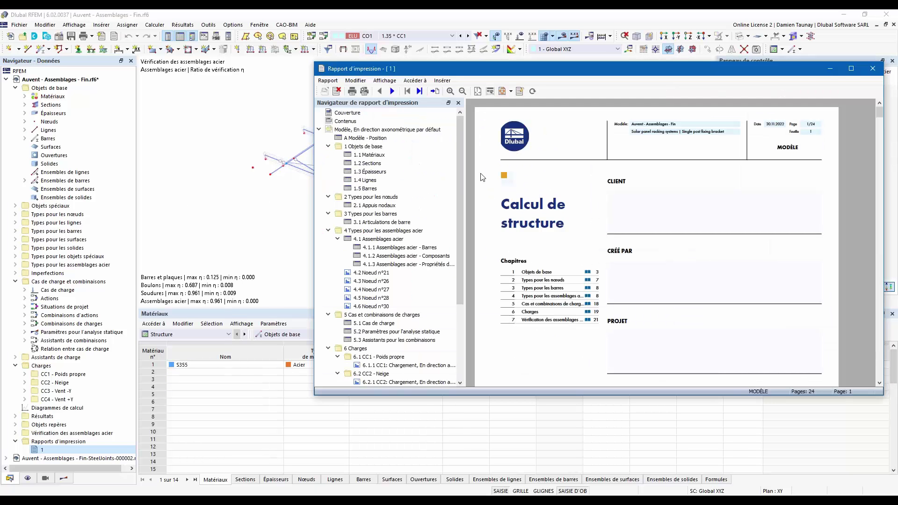
left_click_drag(372, 68, 298, 122)
left_click_drag(381, 123, 355, 76)
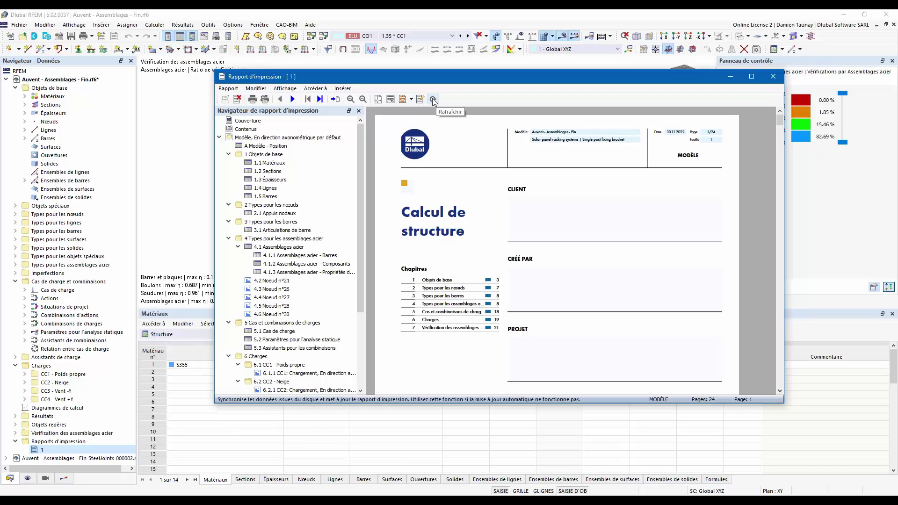
left_click_drag(377, 79, 360, 13)
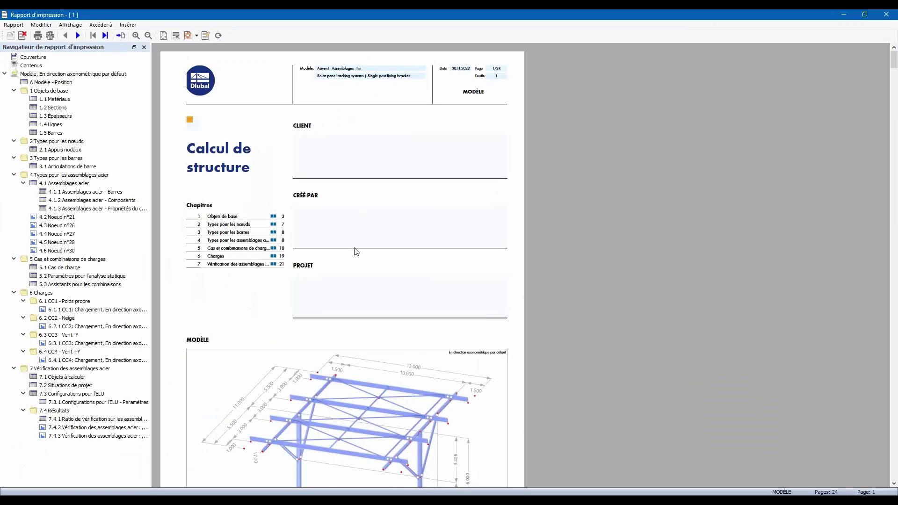
- Enlarge the report pages and examine the cover page with its chapter list and dimensioned model drawing
scroll(354, 248, "up", 2, "ctrl")
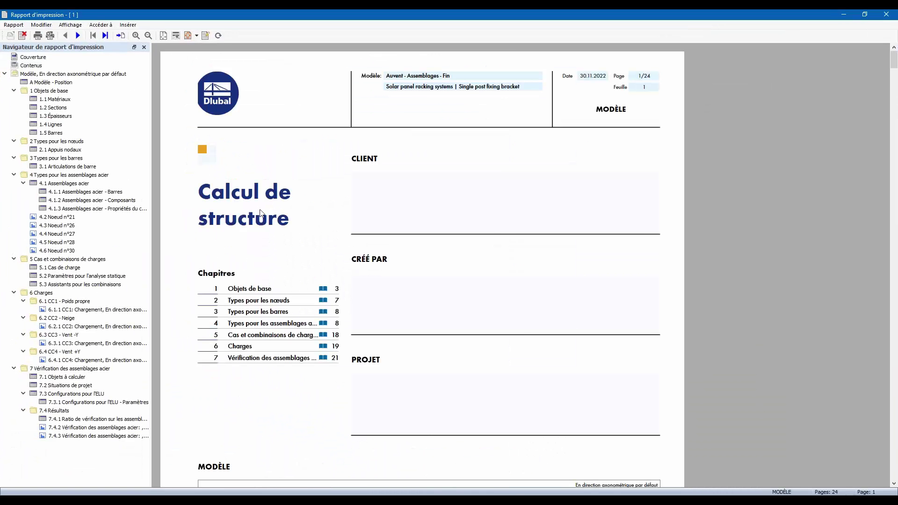
scroll(432, 257, "down", 5)
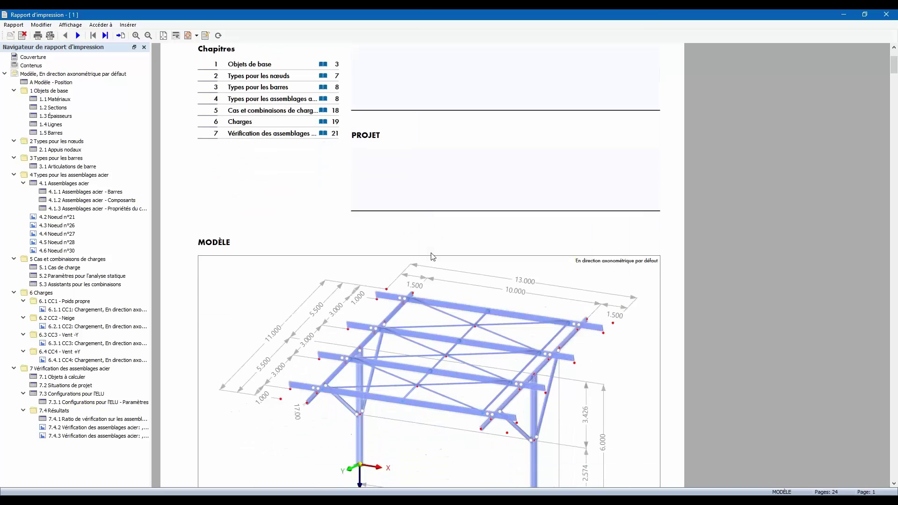
scroll(432, 257, "up", 3)
scroll(429, 257, "down", 2)
scroll(425, 258, "down", 4)
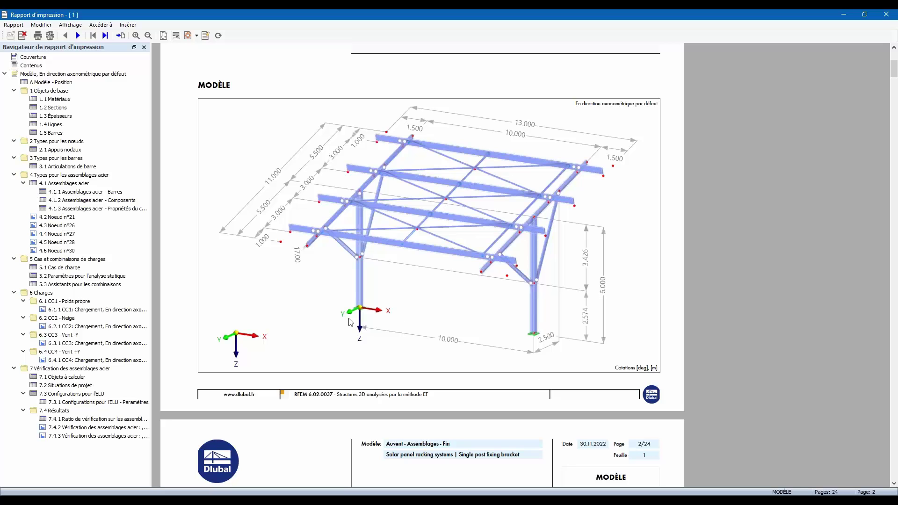
- Read through the report's table of contents on page 2
scroll(372, 295, "down", 4)
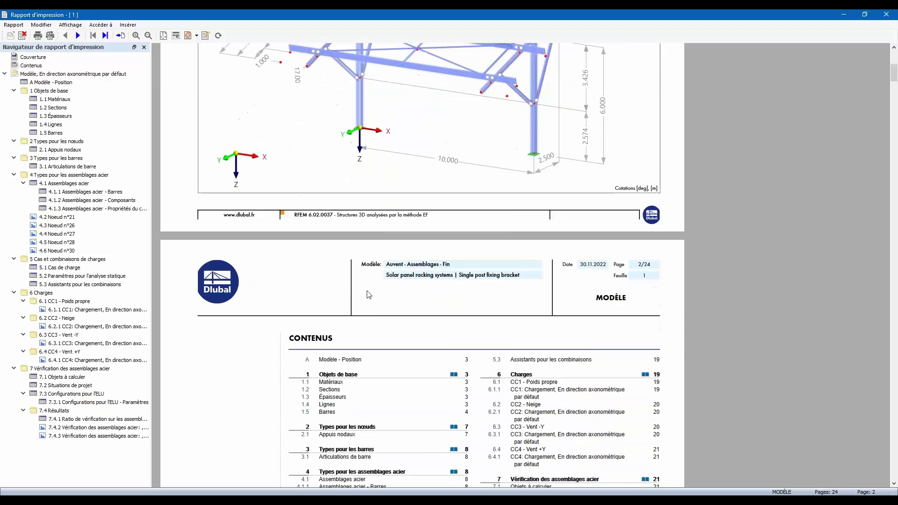
scroll(540, 166, "down", 4)
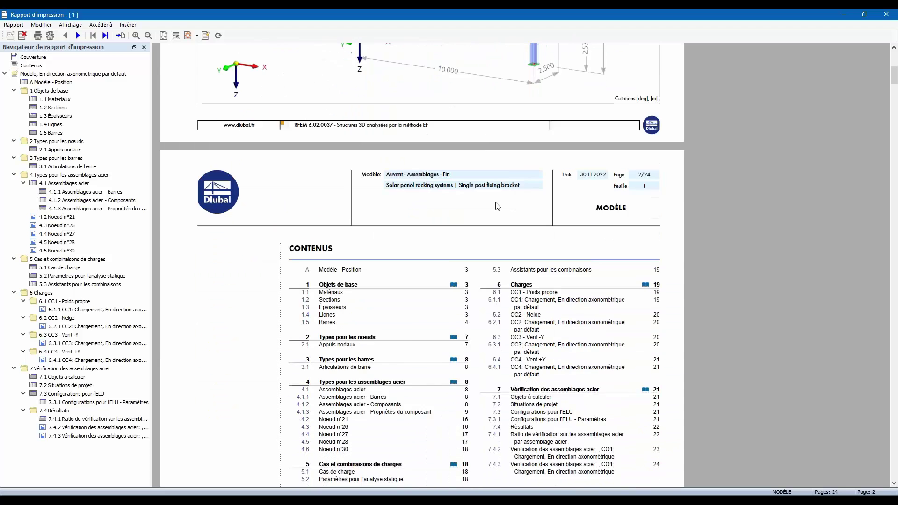
scroll(495, 212, "down", 4)
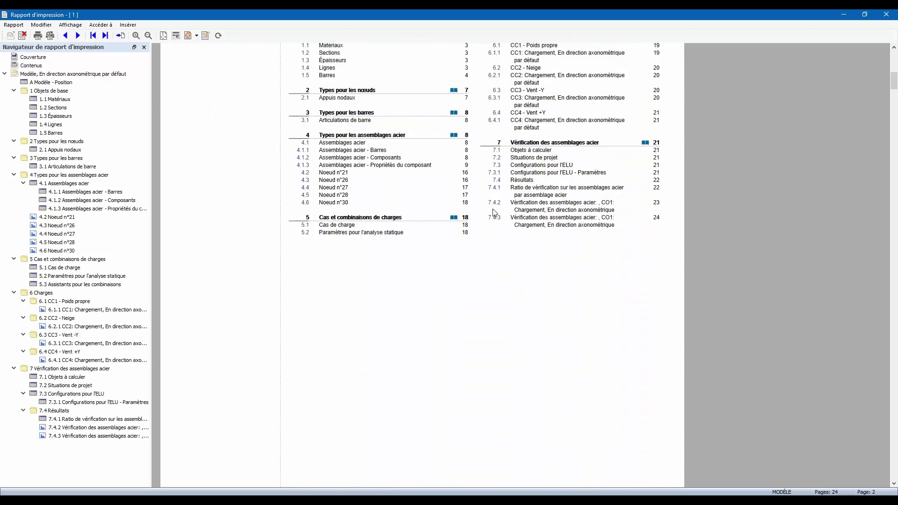
scroll(274, 157, "up", 1)
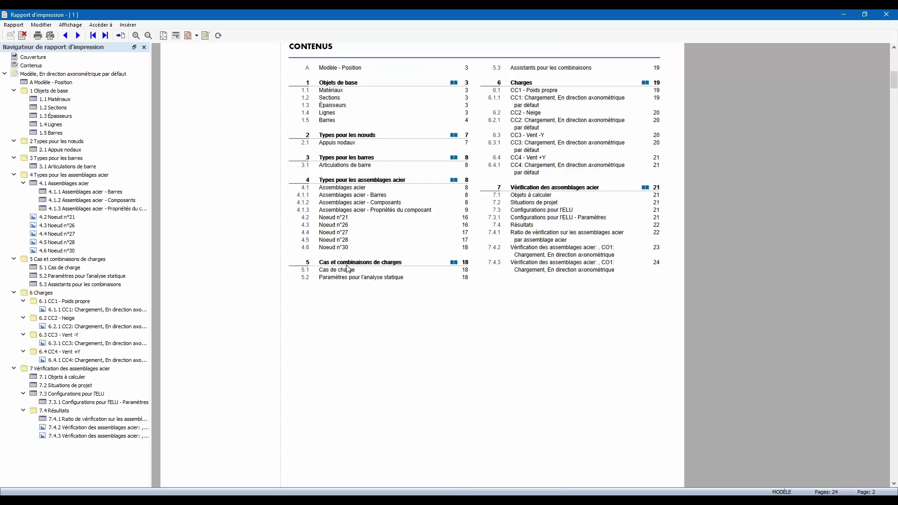
scroll(361, 258, "down", 3)
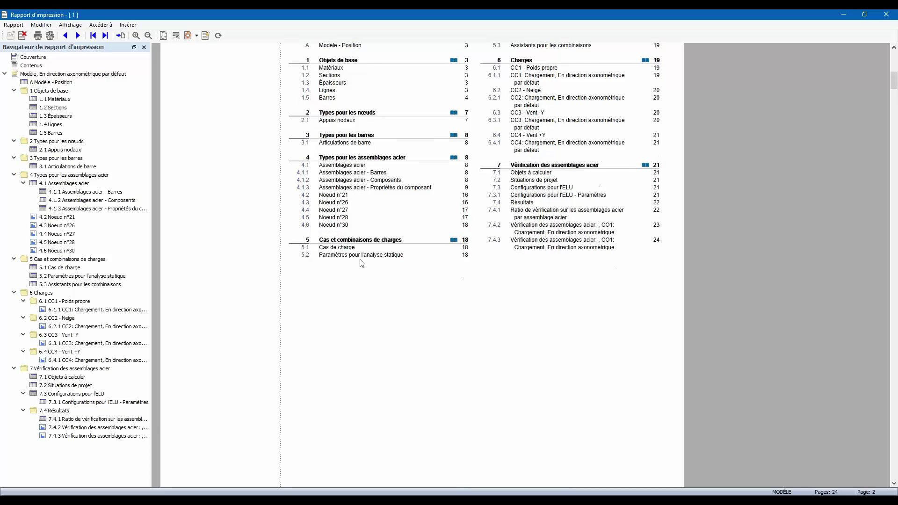
- Skim the report's model position and basic object tables for materials, sections, thicknesses and lines
scroll(360, 266, "down", 15)
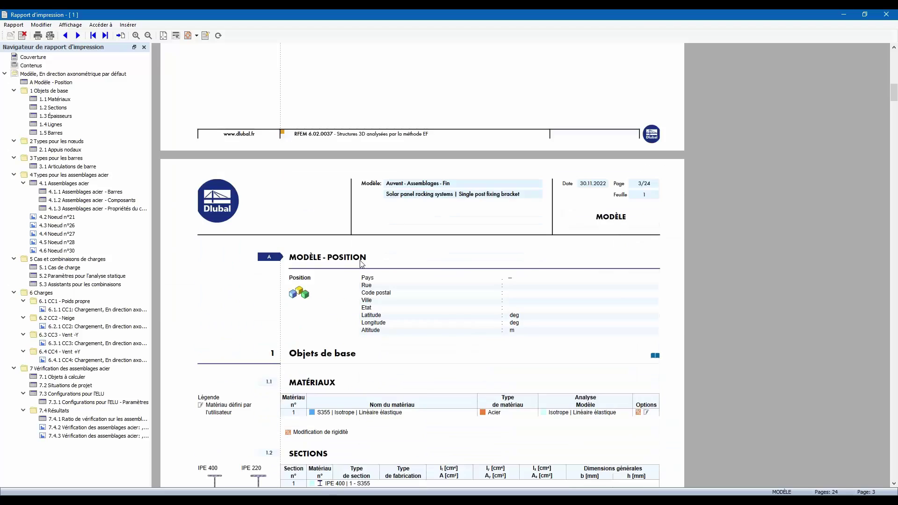
scroll(361, 265, "down", 15)
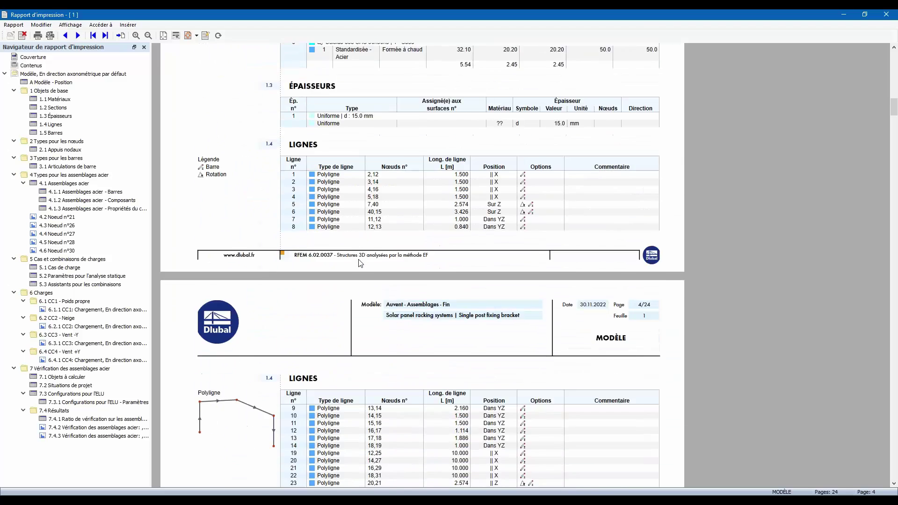
scroll(357, 263, "down", 3)
- Go to chapter 4 on steel joint types and review the tables of joints, their members and components
left_click(75, 175)
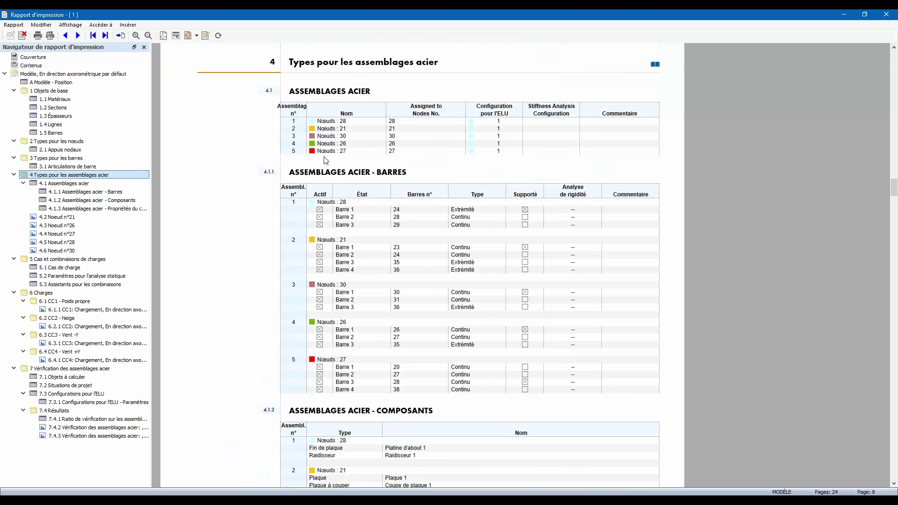
scroll(354, 140, "down", 5)
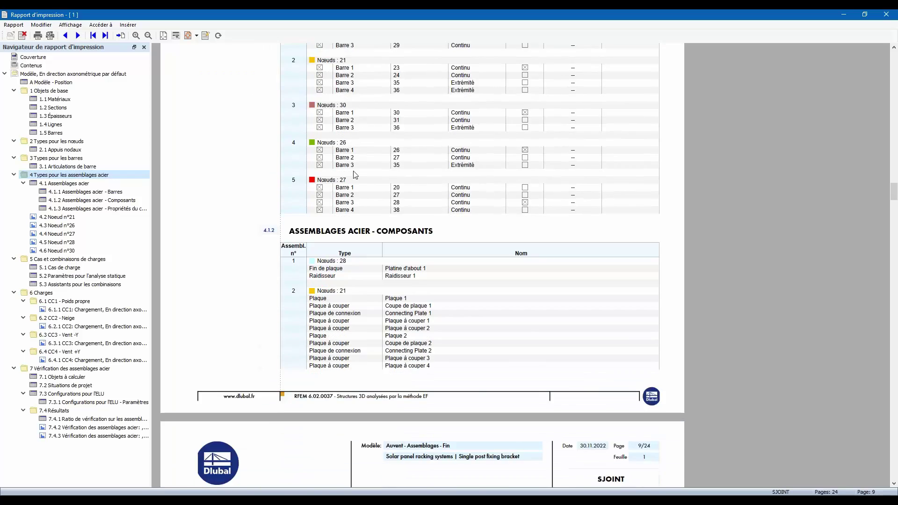
scroll(370, 140, "up", 3)
scroll(392, 308, "down", 6)
scroll(439, 253, "down", 12)
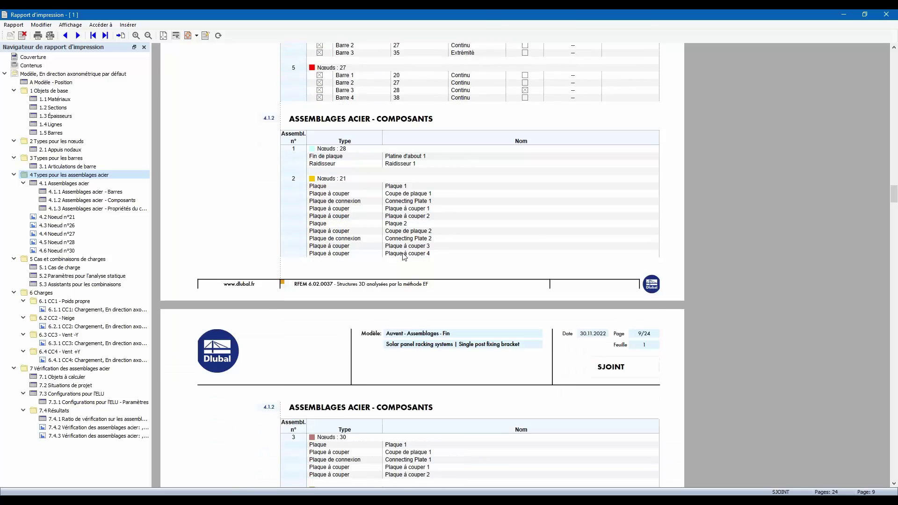
- Examine the steel joint component properties in section 4.1.3, including the plates, bolts, welds and cuts
scroll(403, 251, "down", 13)
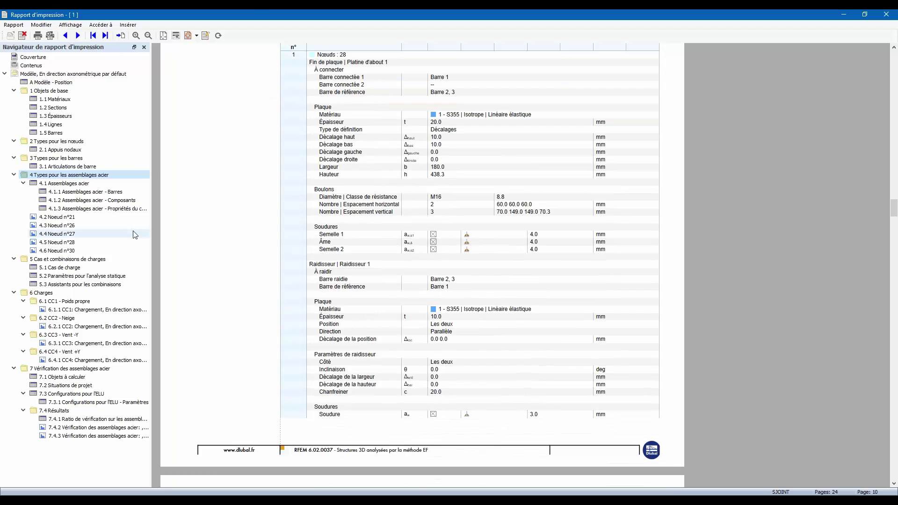
scroll(537, 288, "down", 12)
scroll(507, 285, "down", 12)
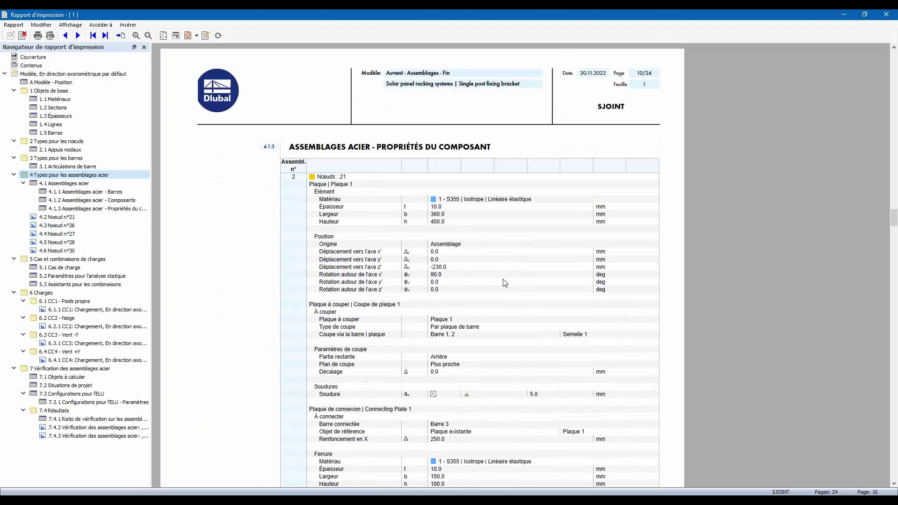
scroll(494, 241, "down", 4)
scroll(494, 241, "down", 20)
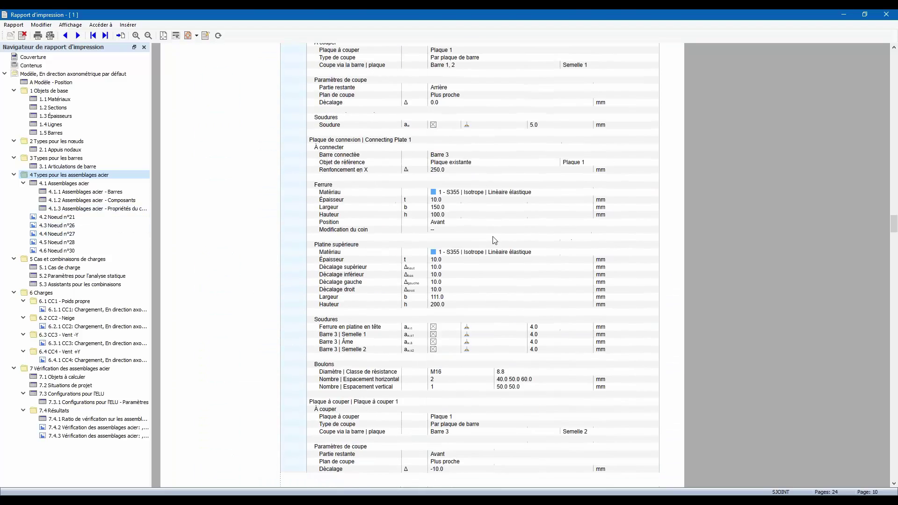
left_click(53, 211)
scroll(449, 257, "down", 20)
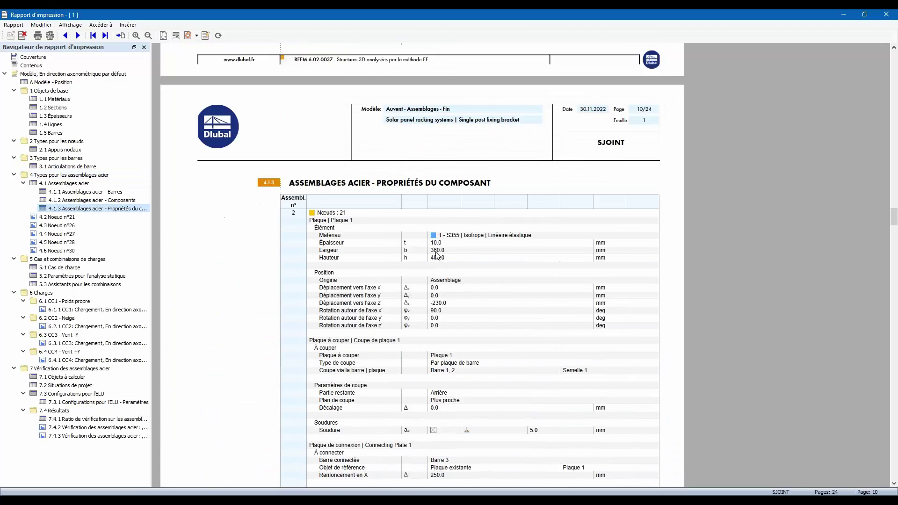
scroll(438, 261, "down", 20)
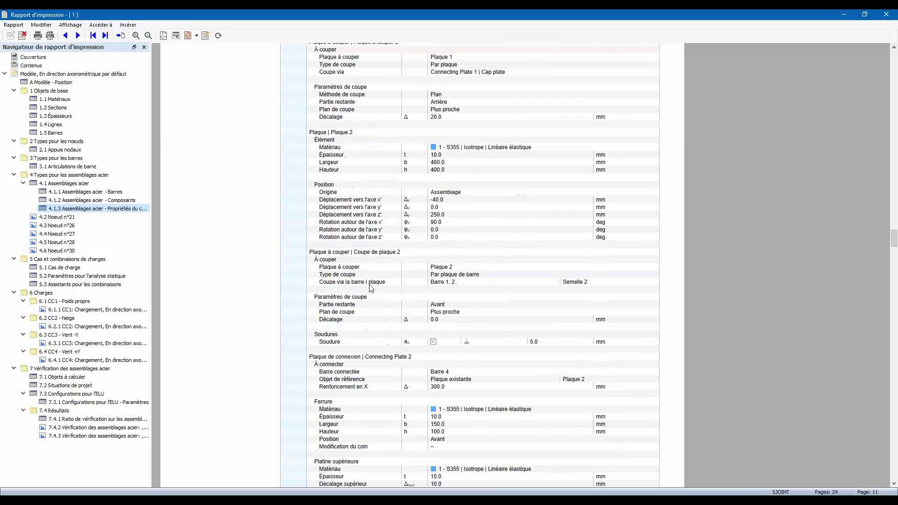
- Go to section 4.2 and view the report's joint images for nodes 21, 26, 27 and 28
left_click(57, 217)
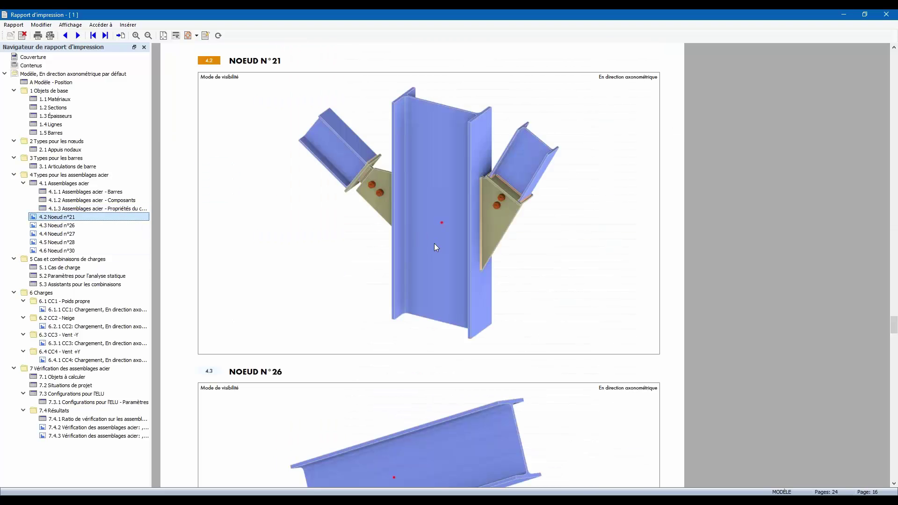
scroll(427, 243, "up", 4)
scroll(426, 245, "down", 6)
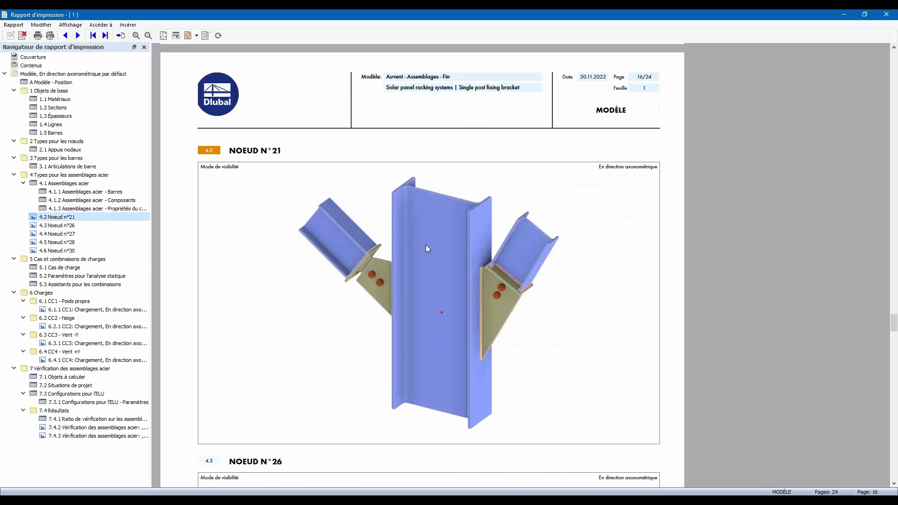
scroll(427, 247, "down", 2)
scroll(426, 243, "down", 9)
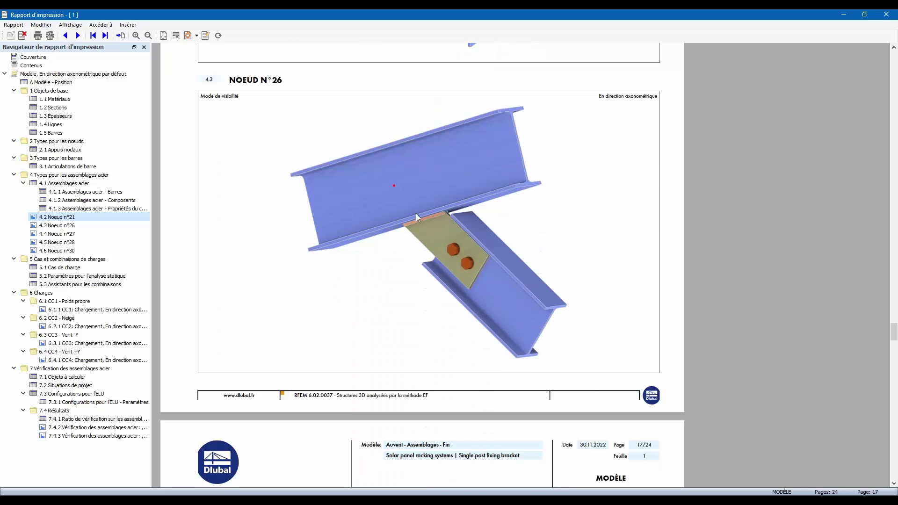
scroll(419, 227, "down", 14)
scroll(419, 226, "down", 3)
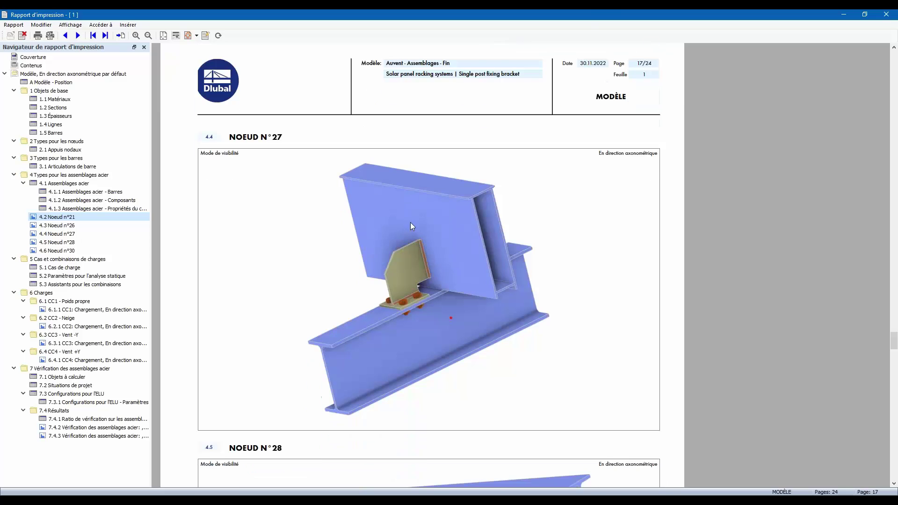
scroll(395, 217, "down", 12)
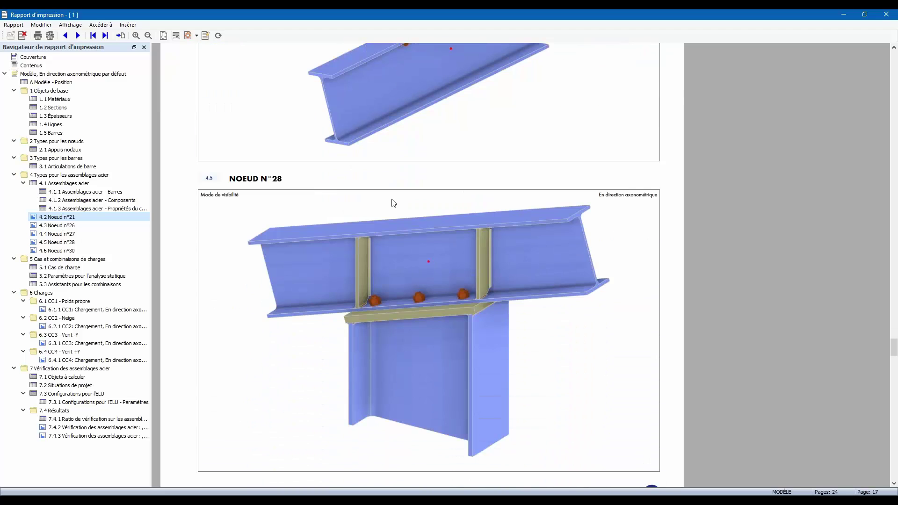
- View the report's node 30 joint image and load case table, and the loading images for CC1 to CC4
scroll(312, 190, "down", 20)
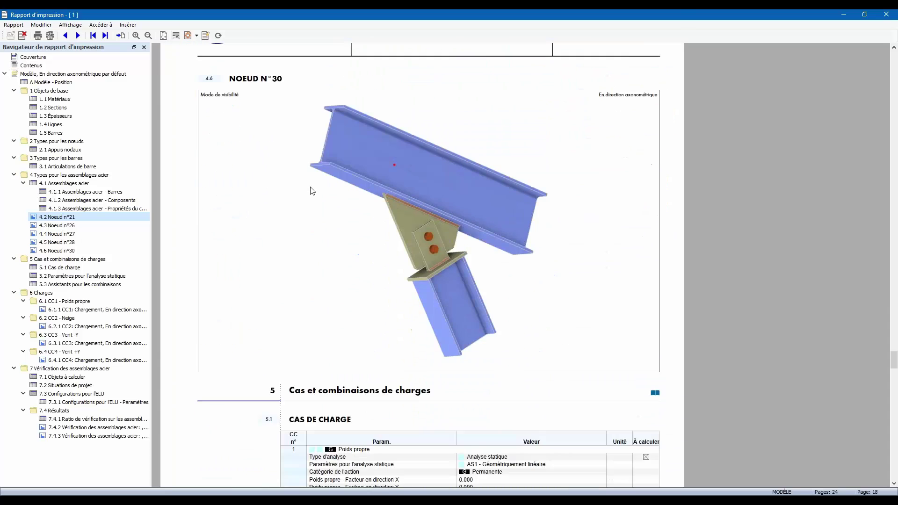
scroll(313, 190, "down", 6)
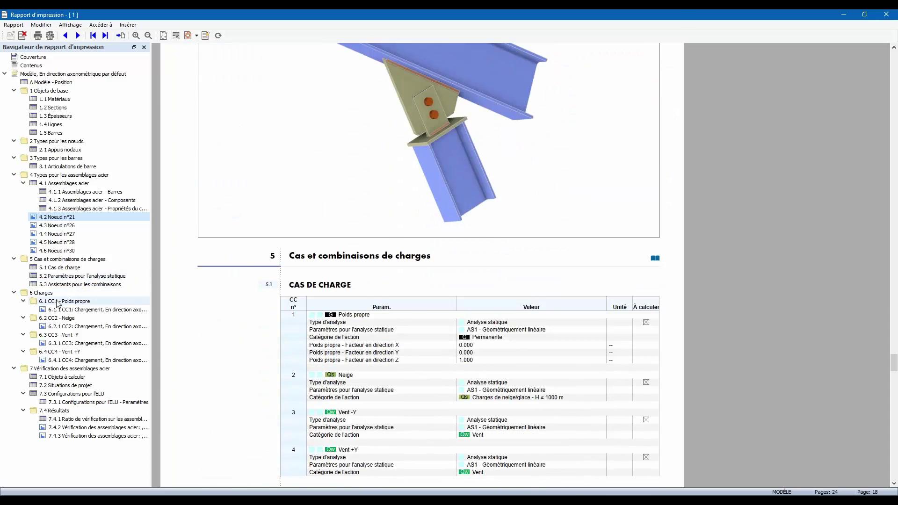
left_click(65, 301)
left_click(54, 259)
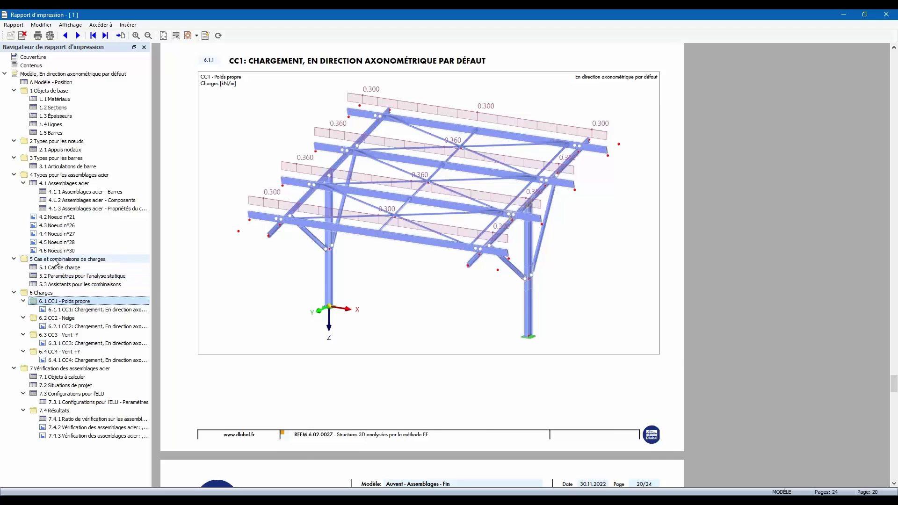
left_click(61, 301)
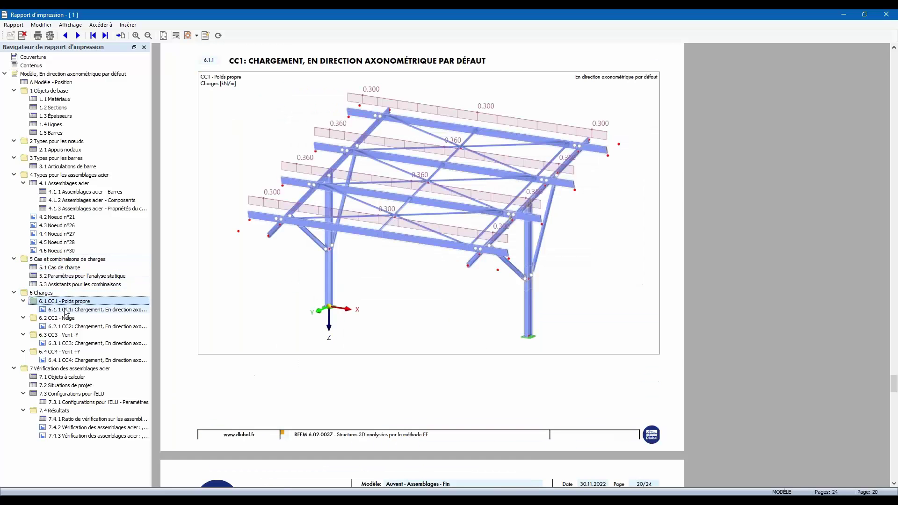
scroll(443, 211, "down", 15)
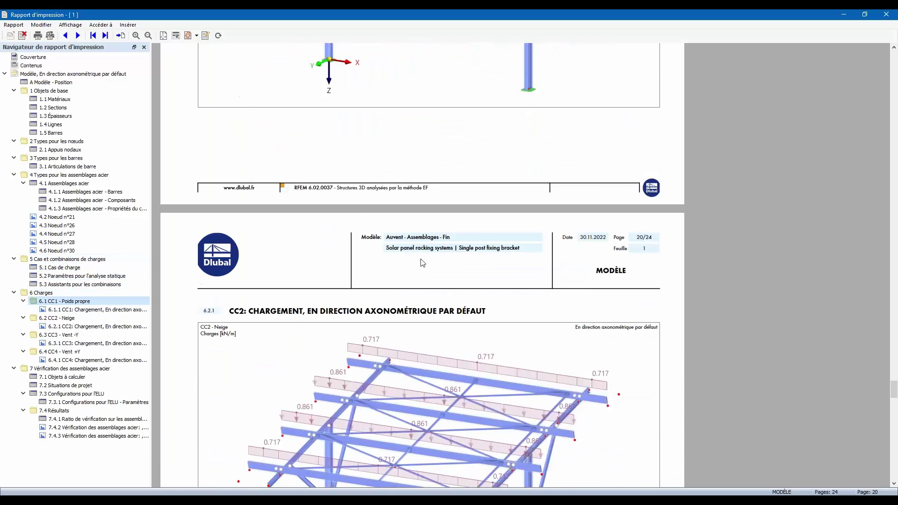
scroll(423, 254, "down", 10)
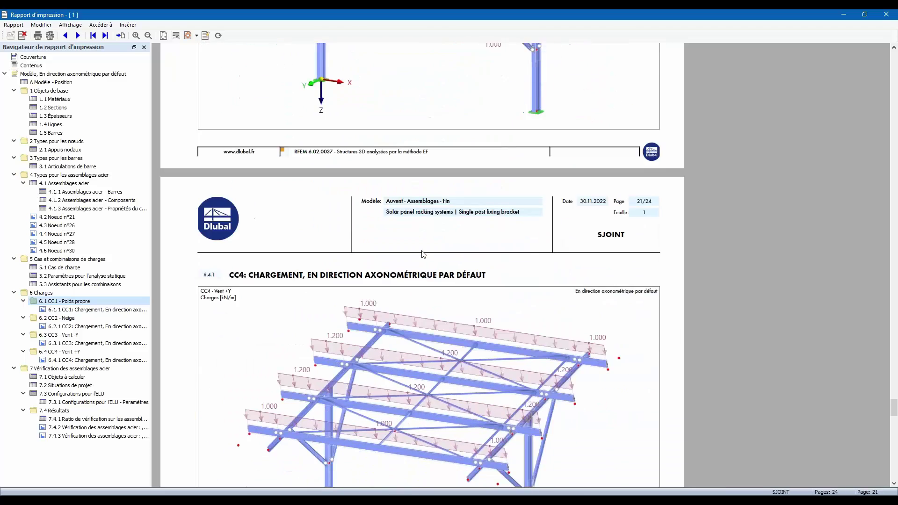
scroll(423, 253, "down", 3)
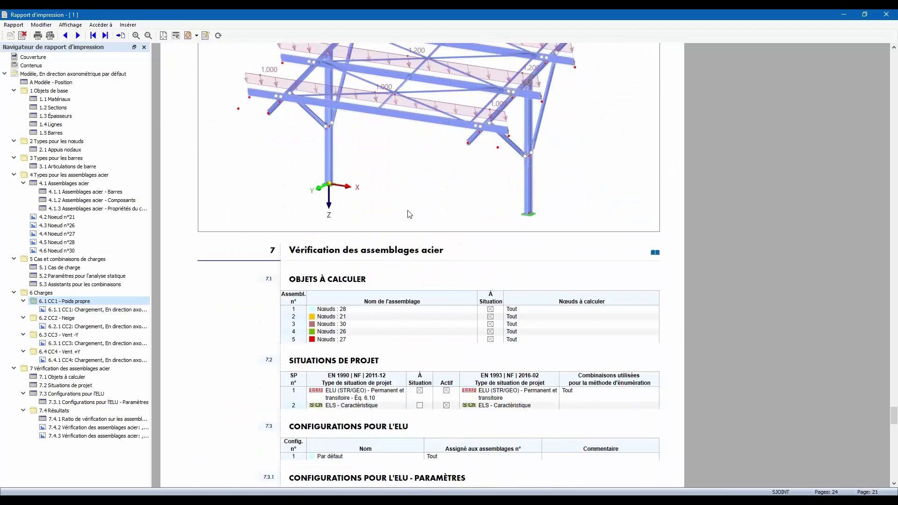
- Examine chapter 7's objects to design, design situations and ultimate limit state configuration parameters for the steel joints
scroll(409, 214, "down", 1)
scroll(409, 214, "down", 5)
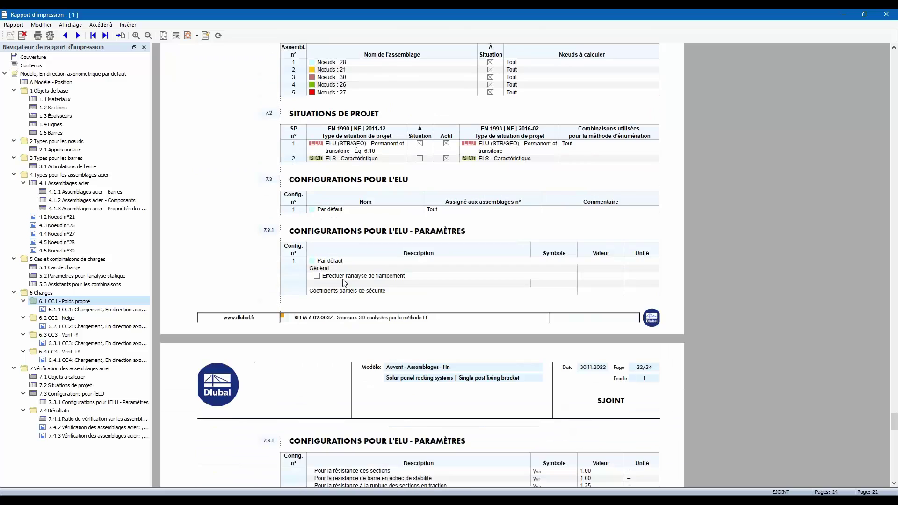
left_click(71, 370)
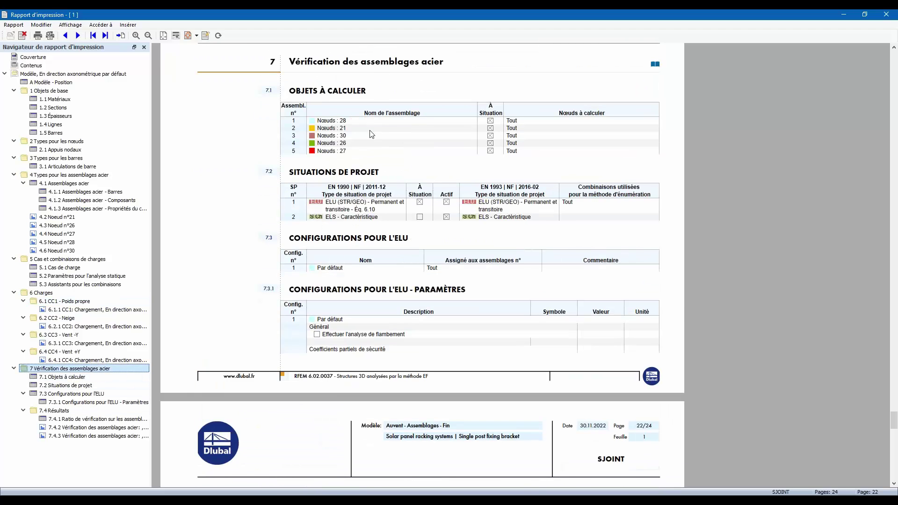
scroll(372, 135, "down", 3)
scroll(318, 100, "up", 3)
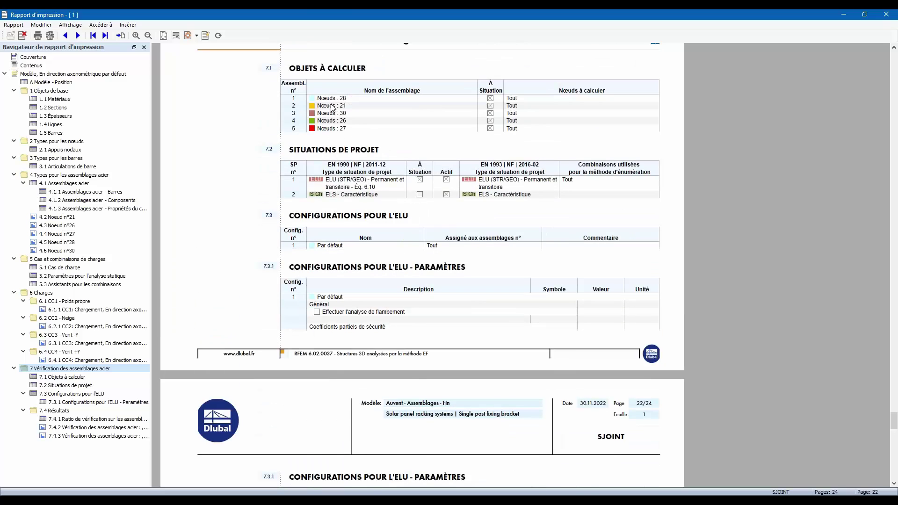
scroll(354, 194, "down", 2)
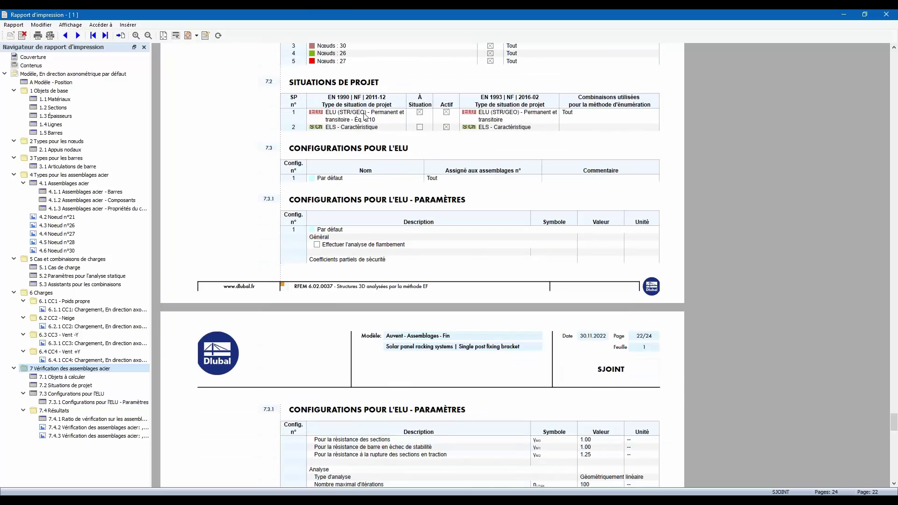
scroll(352, 134, "down", 6)
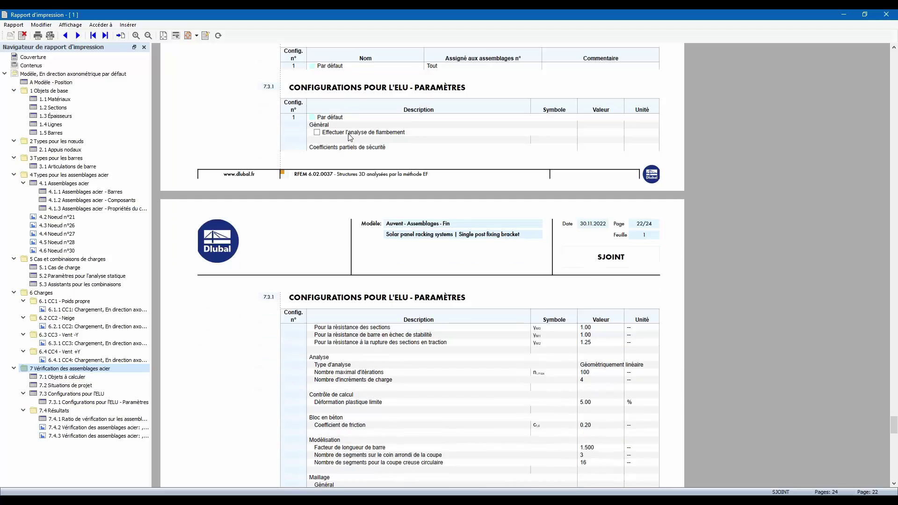
scroll(349, 142, "down", 3)
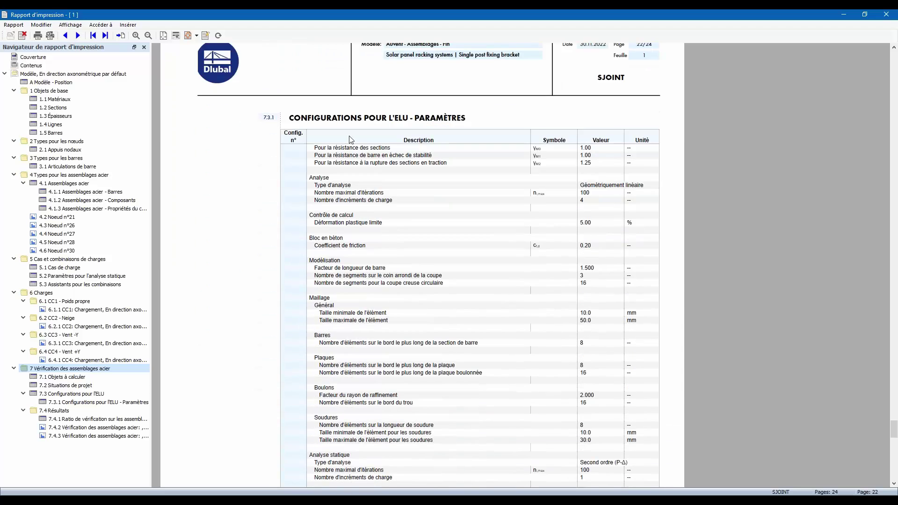
scroll(351, 140, "down", 6)
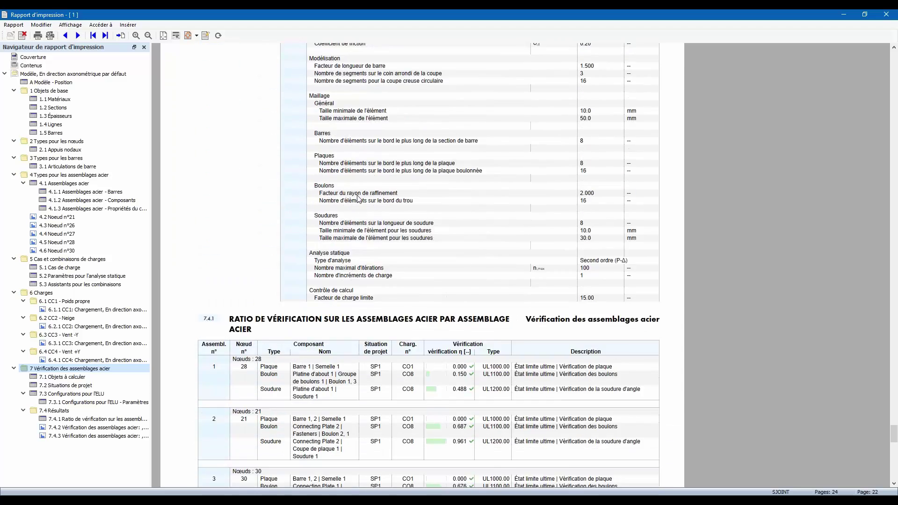
scroll(309, 328, "up", 2)
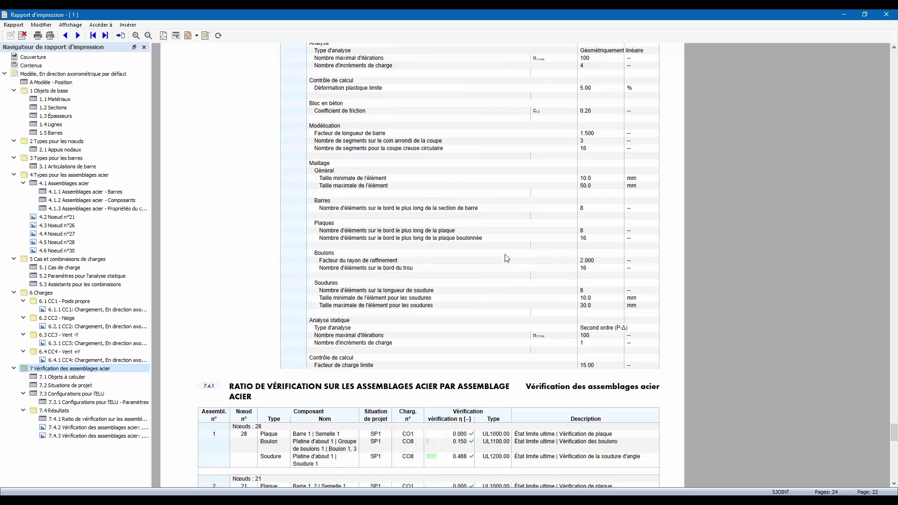
scroll(446, 266, "down", 2)
- Review the steel joint design ratios in table 7.4.1 and the result images in sections 7.4.2 and 7.4.3
scroll(448, 269, "down", 9)
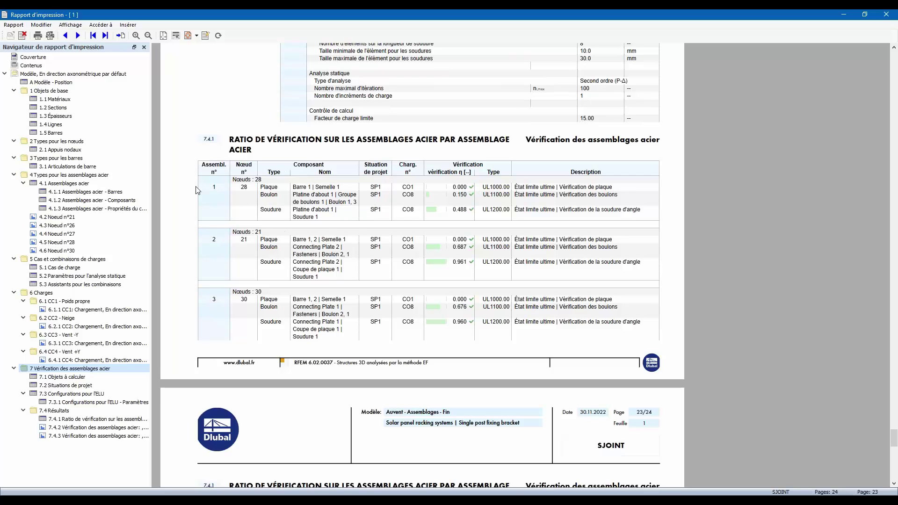
scroll(378, 284, "down", 2)
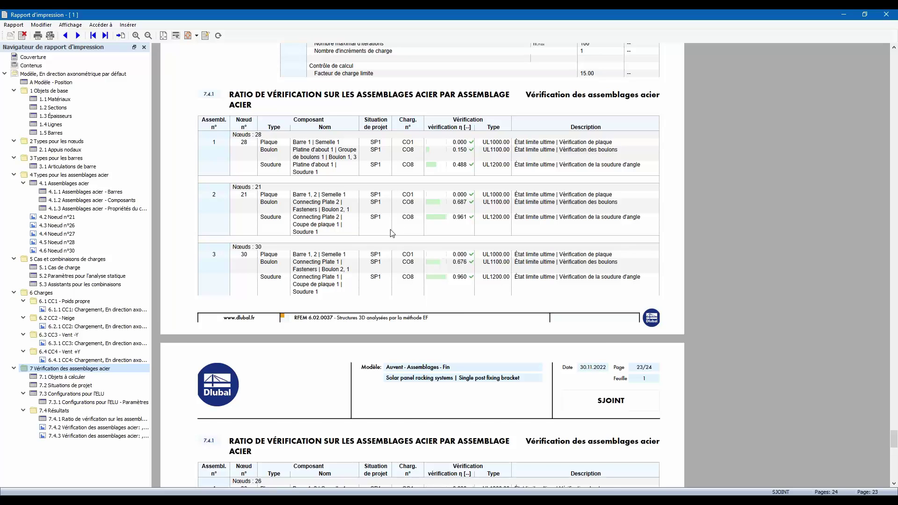
scroll(392, 233, "down", 15)
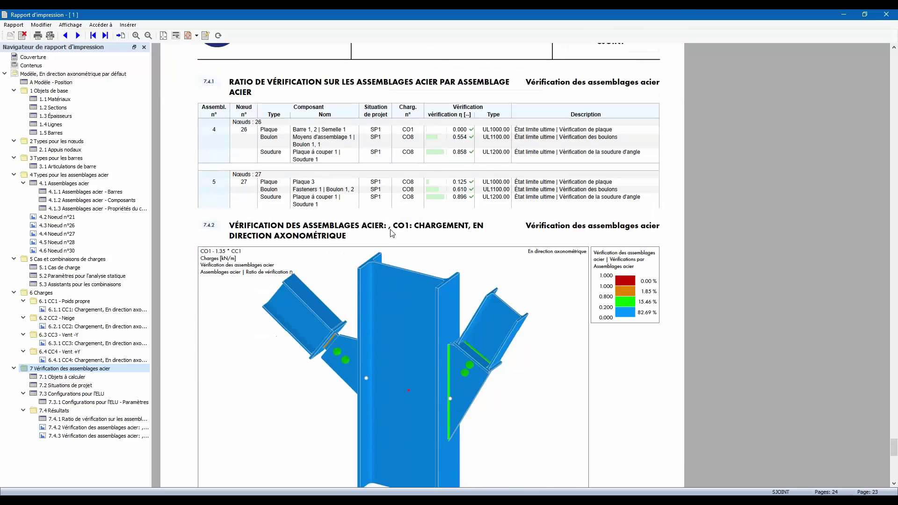
scroll(392, 232, "down", 7)
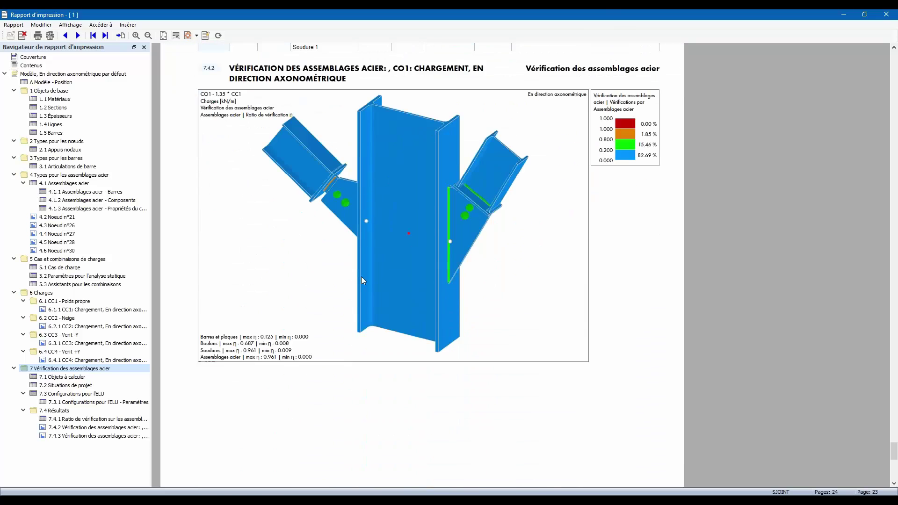
scroll(363, 278, "down", 5)
scroll(364, 280, "down", 16)
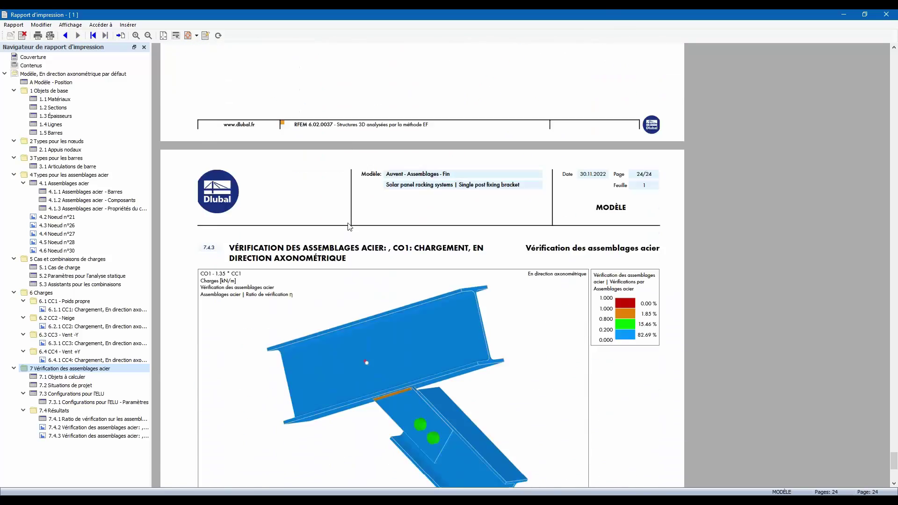
scroll(341, 255, "down", 2)
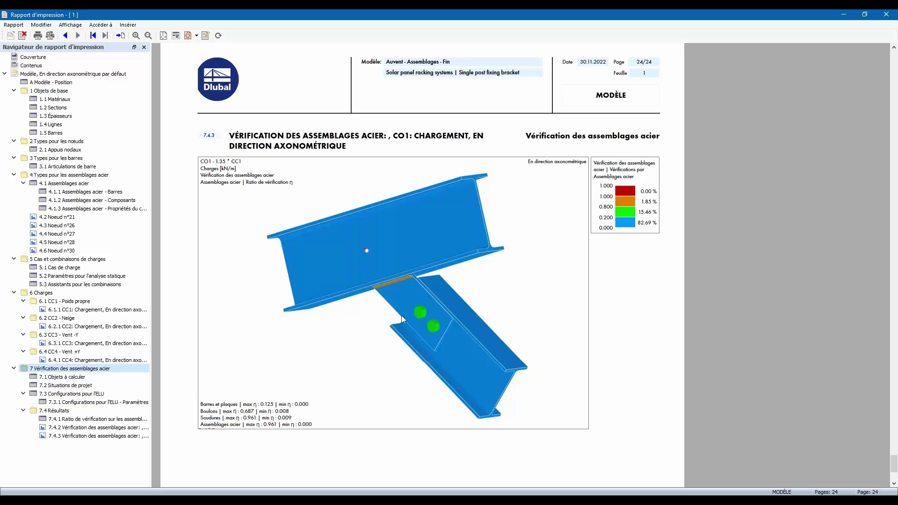
scroll(339, 355, "down", 1)
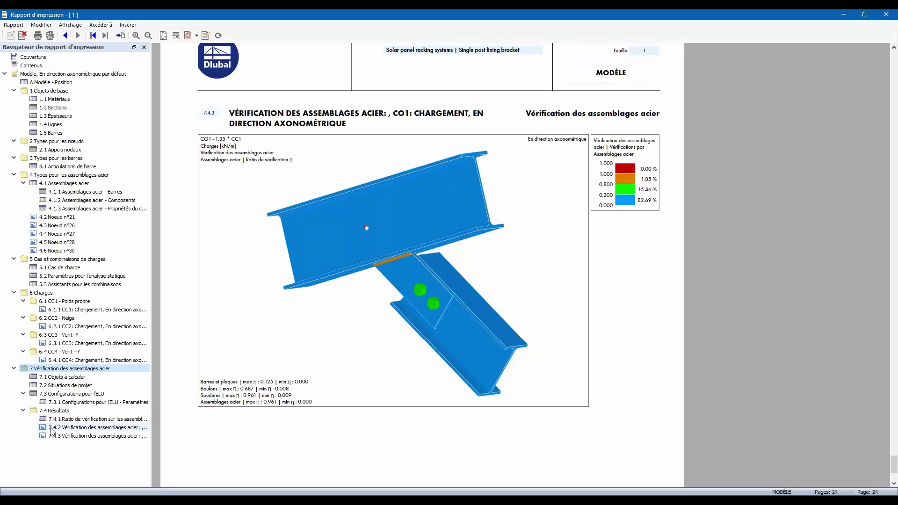
scroll(375, 343, "down", 3)
scroll(375, 343, "up", 6)
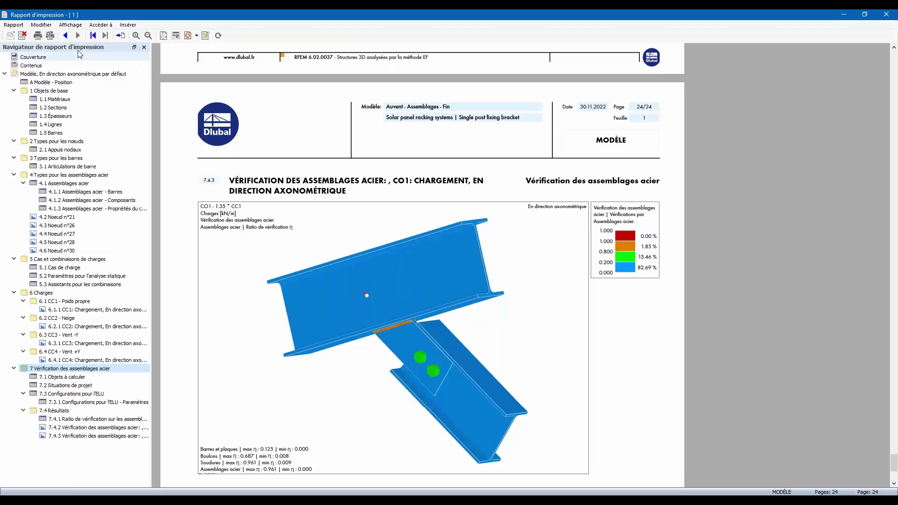
- Return to the RFEM model window and frame the bolted brace-to-beam joint's design ratio results in the view
left_click_drag(285, 19, 428, 119)
left_click(435, 96)
middle_click_drag(526, 225, 411, 237, "ctrl")
scroll(413, 169, "up", 8)
scroll(410, 188, "up", 5)
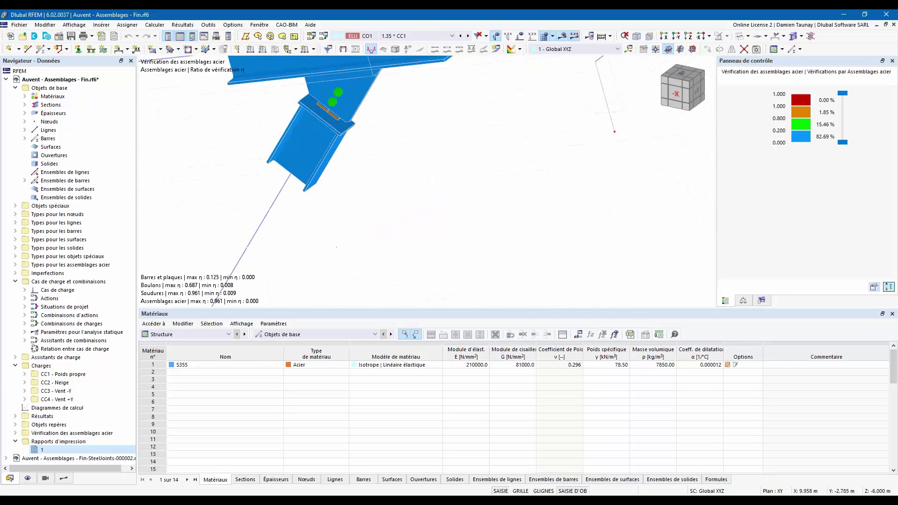
middle_click_drag(435, 209, 445, 224)
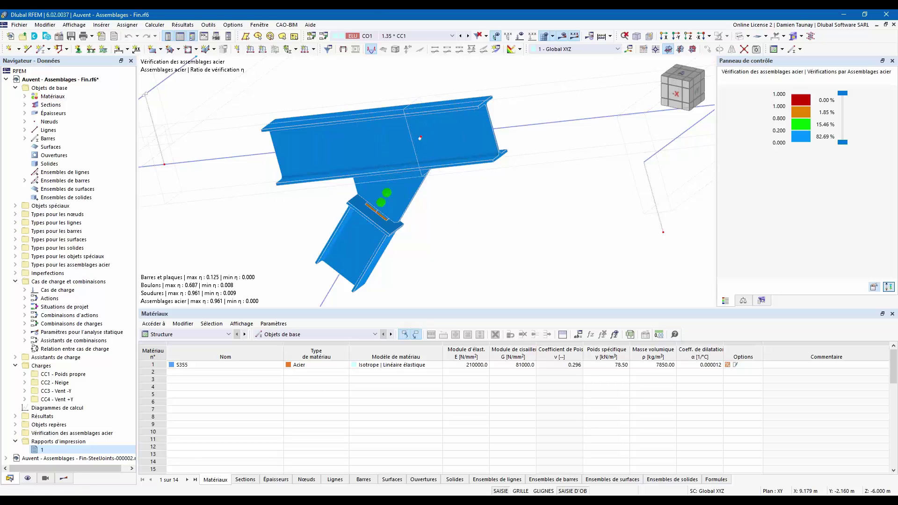
scroll(428, 219, "up", 5)
scroll(426, 218, "down", 5)
scroll(416, 205, "up", 5)
scroll(395, 155, "up", 3)
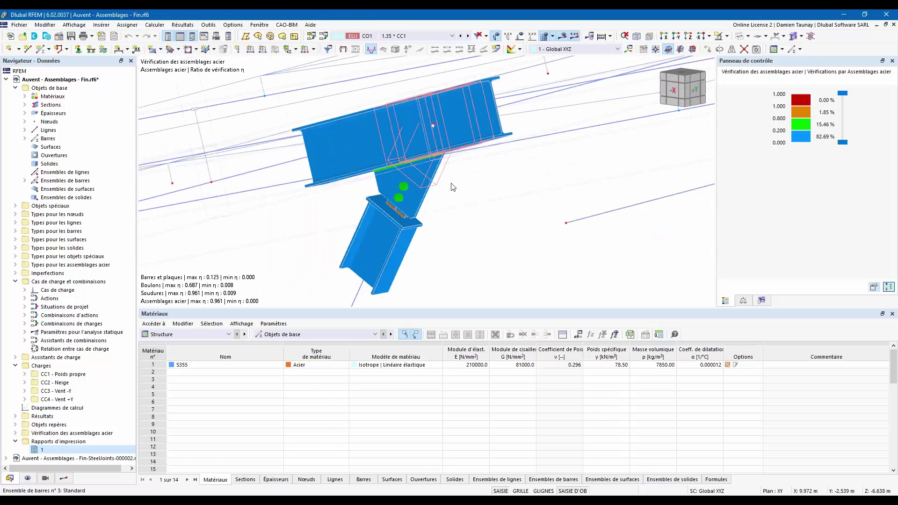
middle_click_drag(444, 248, 472, 254)
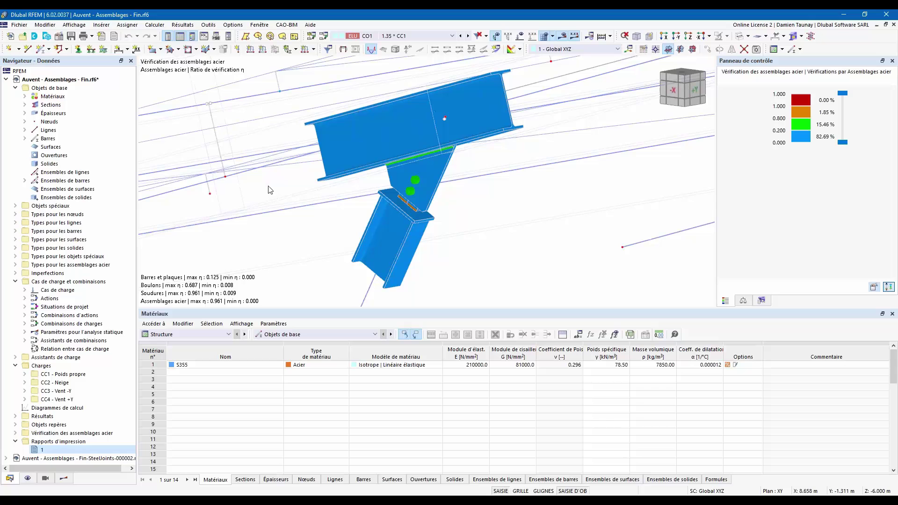
- Start sending the current view to printout report 1 and set the image's height ratio to 50%
left_click(91, 36)
left_click(93, 60)
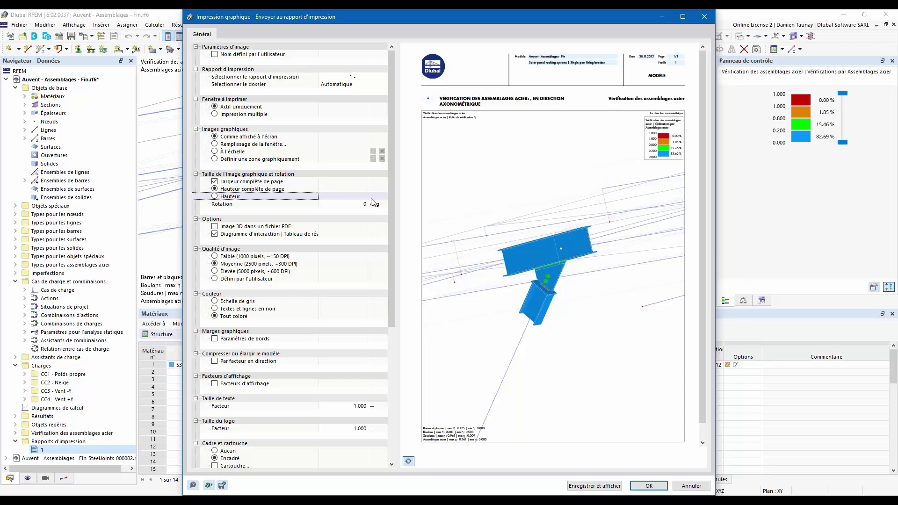
left_click(215, 197)
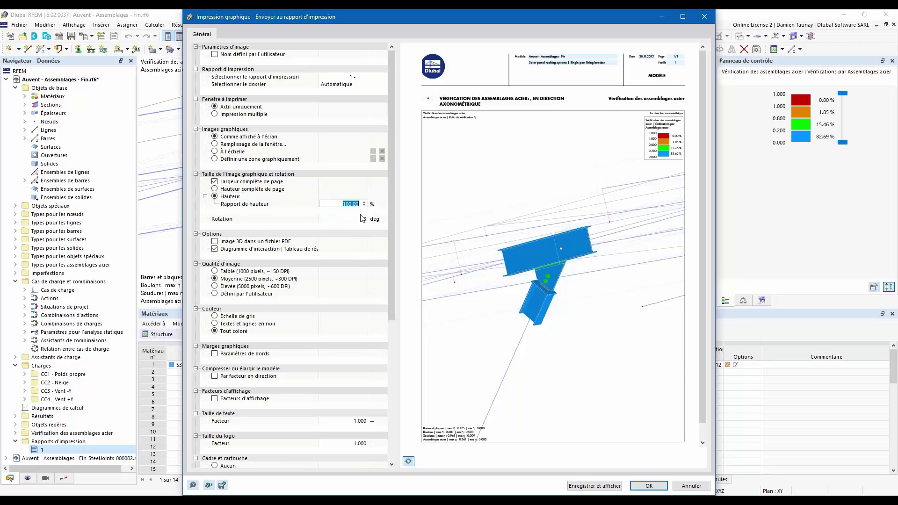
type("50")
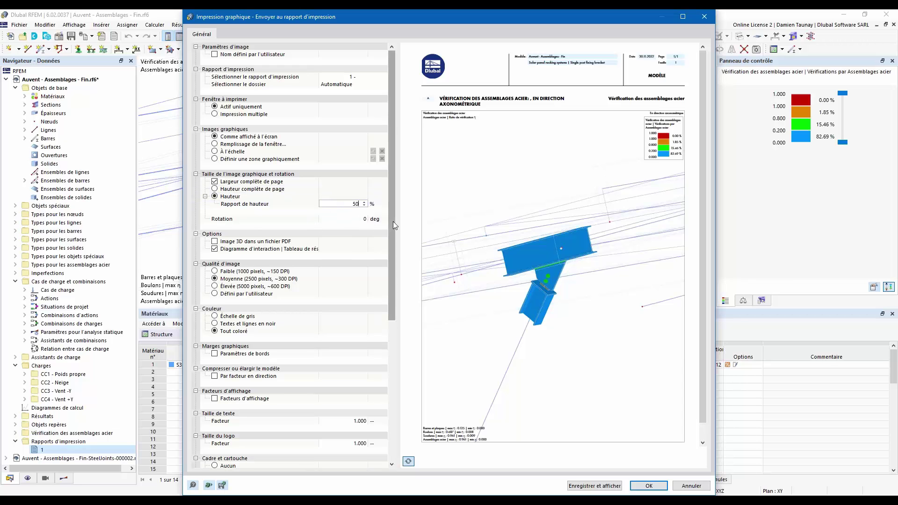
left_click(478, 194)
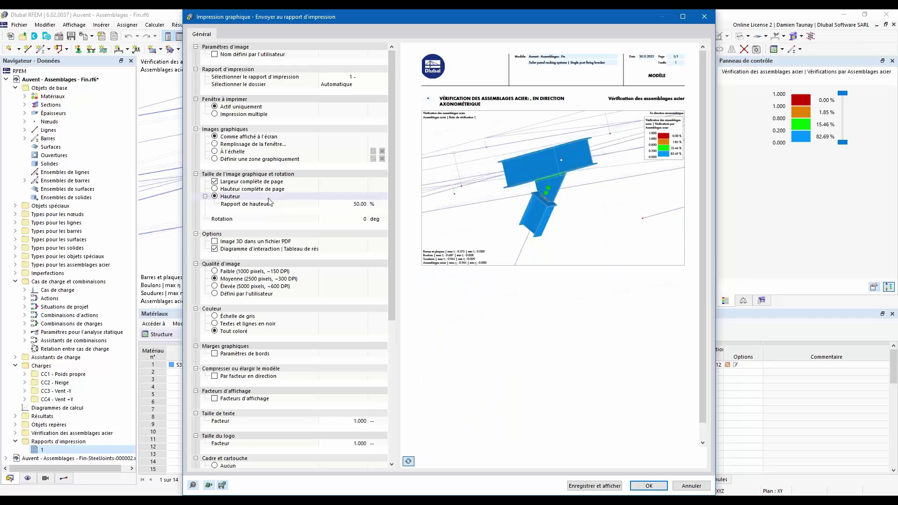
- Define the image area graphically with a rectangle tightly framing the brace-to-beam joint
left_click(217, 161)
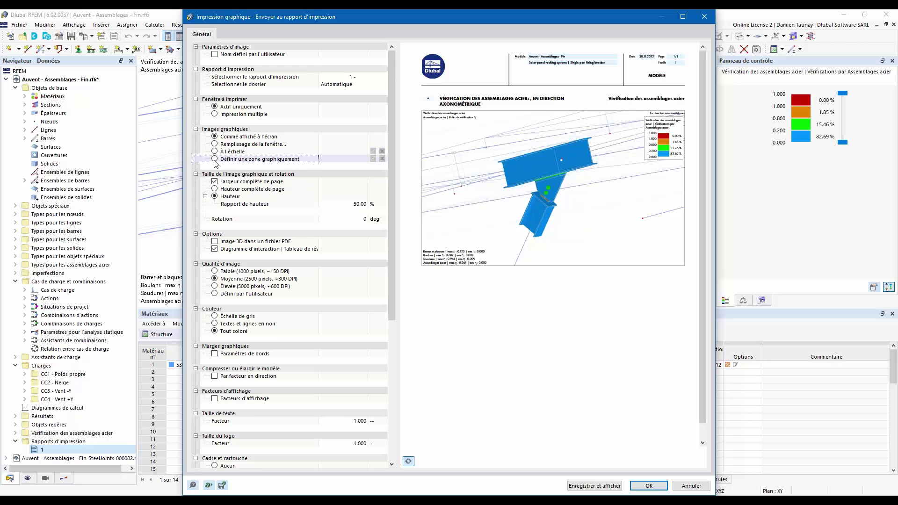
left_click(374, 160)
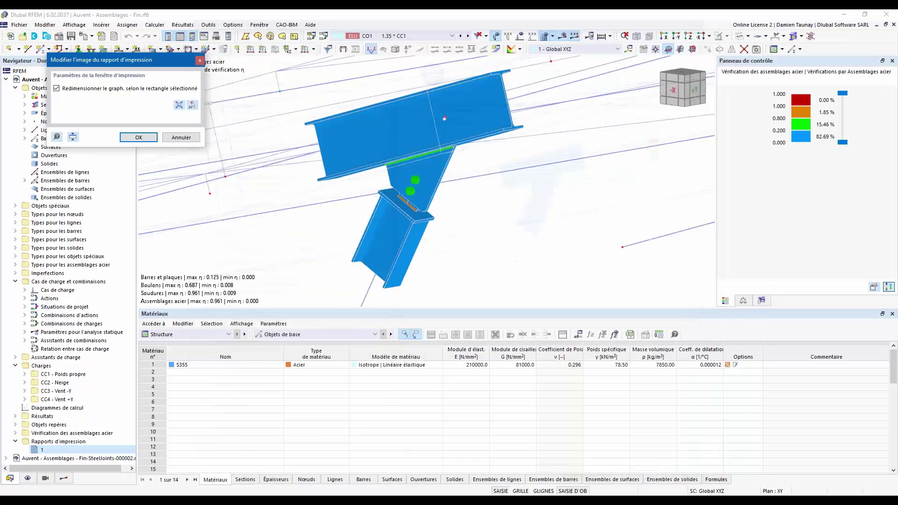
left_click_drag(238, 107, 312, 106)
left_click_drag(518, 175, 428, 192)
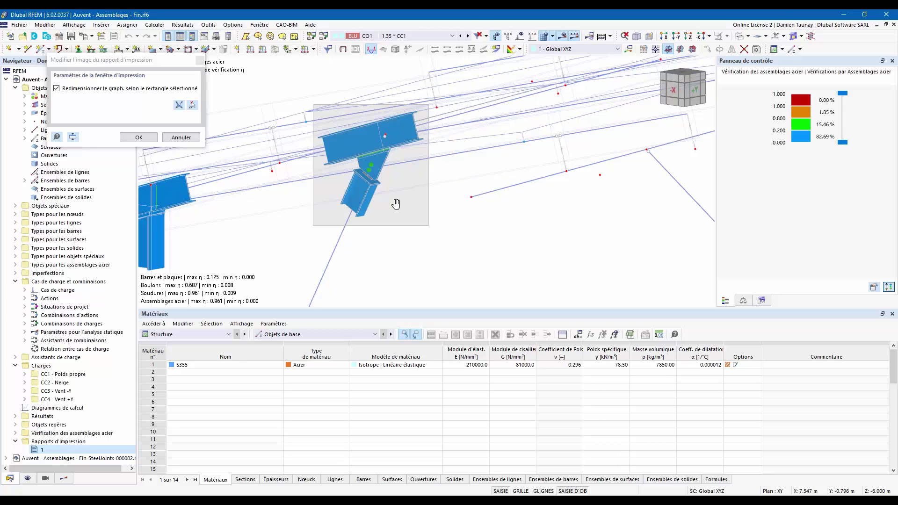
left_click_drag(380, 225, 380, 219)
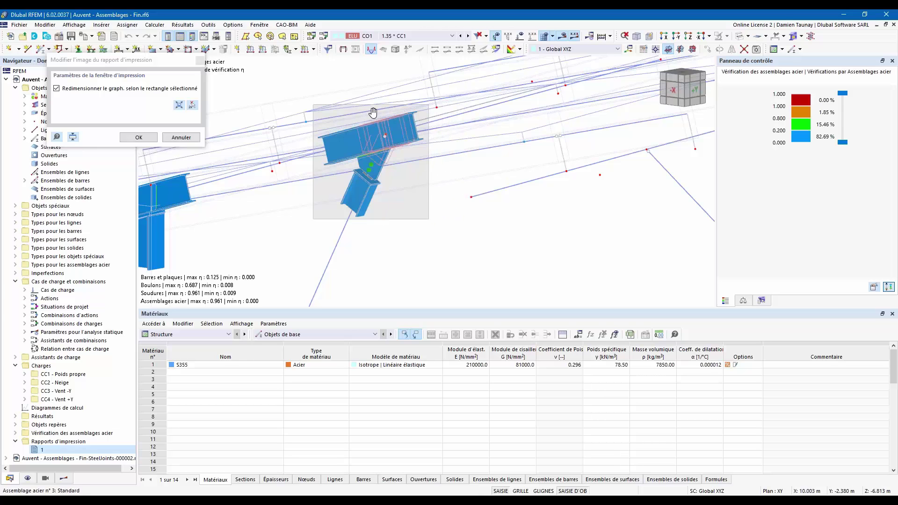
left_click_drag(373, 104, 374, 109)
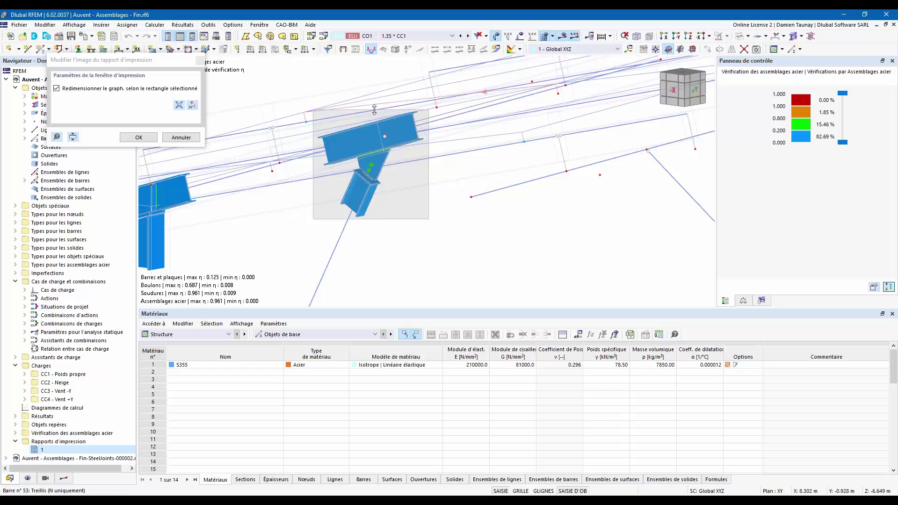
left_click(138, 137)
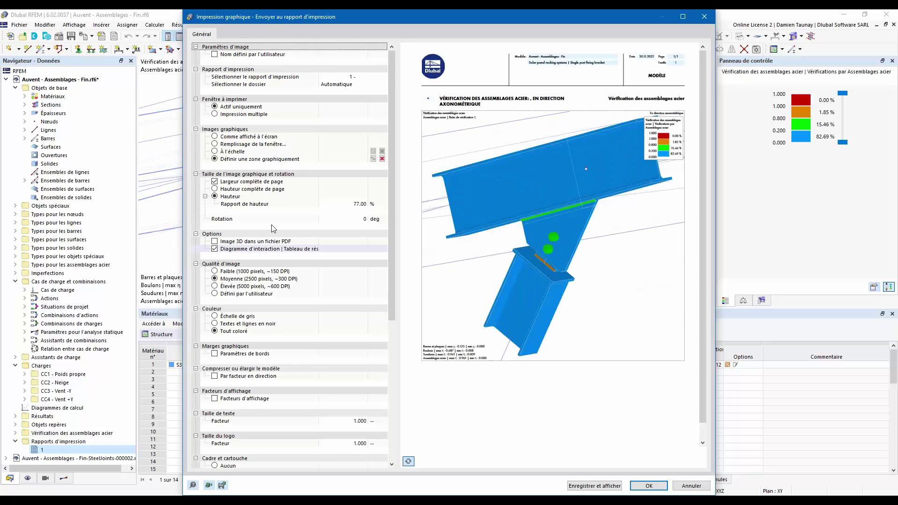
- Set the image's height ratio to 50% and send the framed joint image to printout report 1
left_click(350, 204)
left_click(351, 203)
type("50")
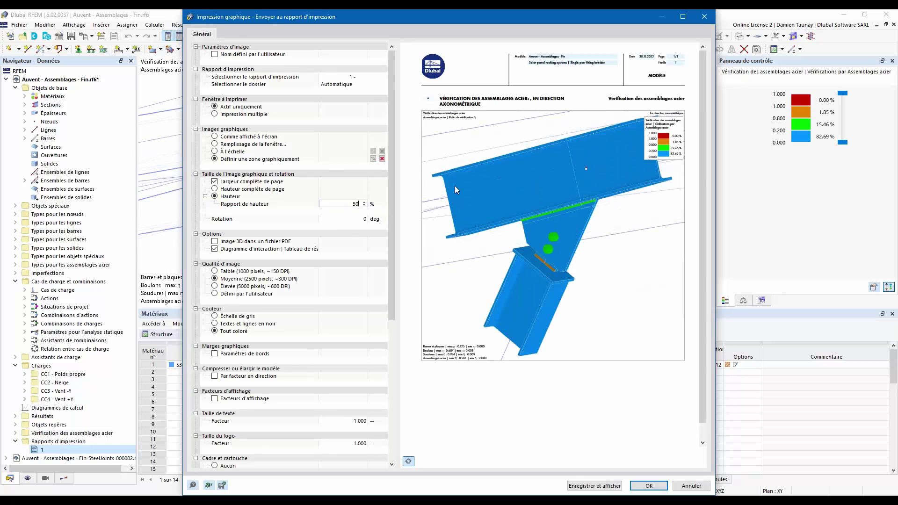
left_click(422, 185)
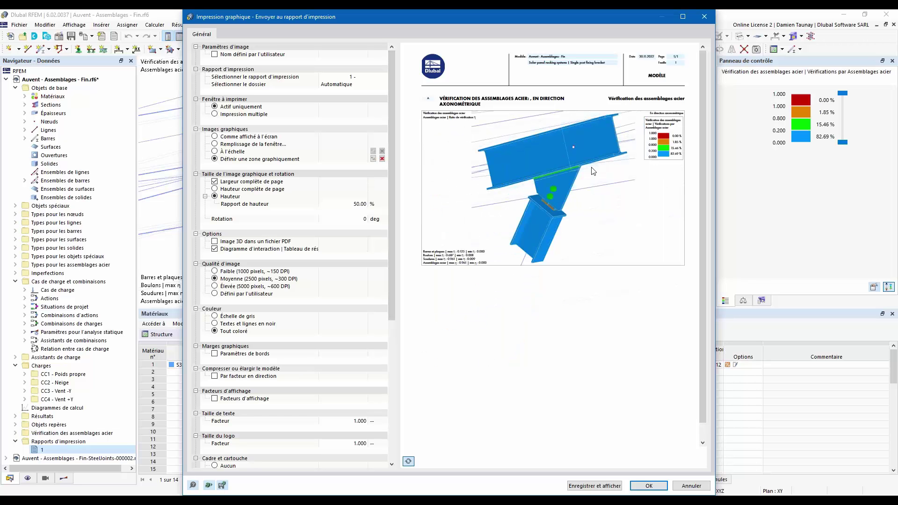
left_click(648, 487)
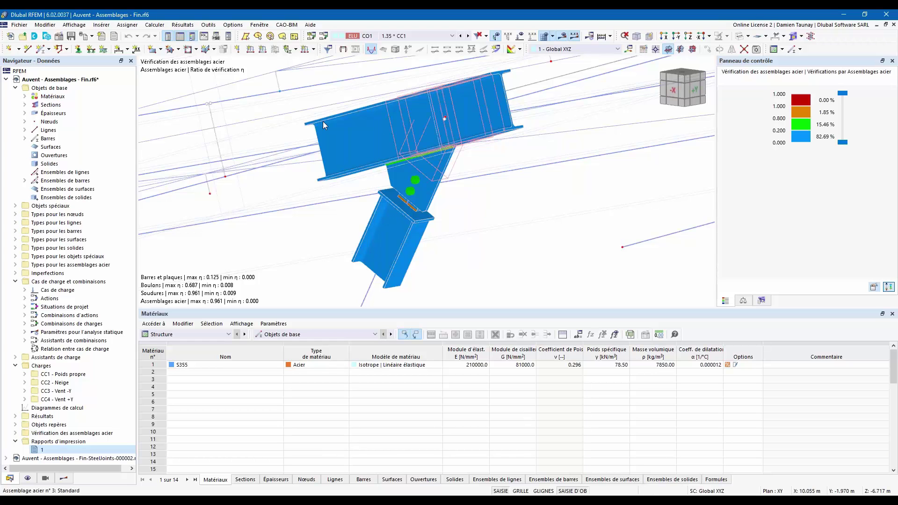
- Show the steel joint design ratios by joint in the results table
scroll(348, 241, "down", 1)
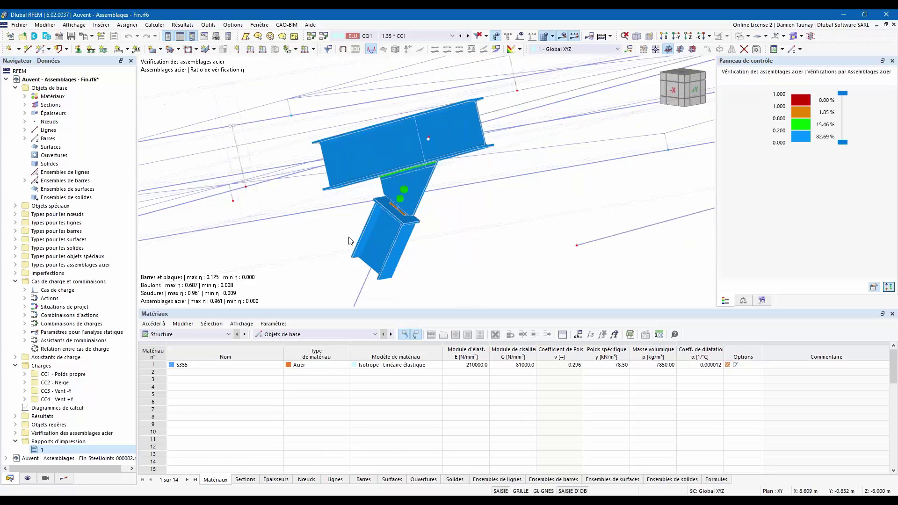
scroll(348, 241, "down", 3)
left_click(228, 333)
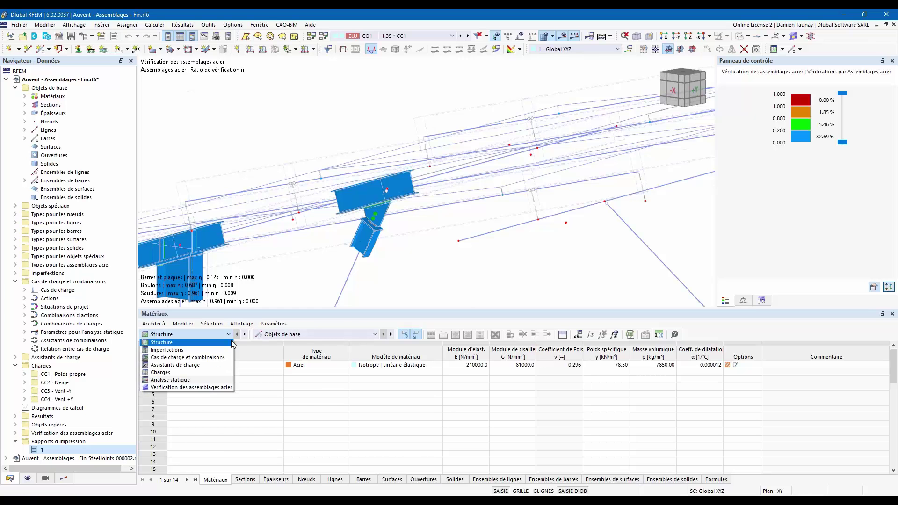
left_click(201, 387)
left_click(450, 386)
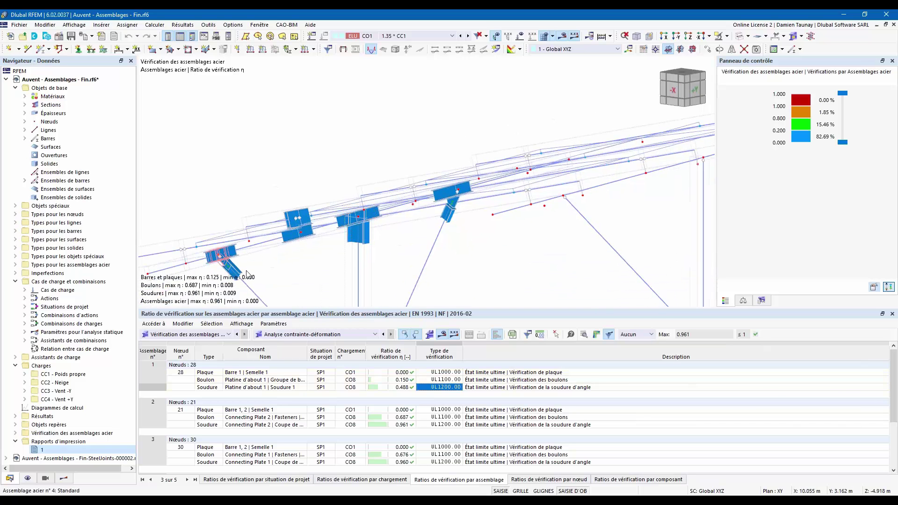
- Open the UL1200 fillet weld check details for steel joint 4 at node 26 and send the formulas to the printout report
scroll(401, 421, "down", 3)
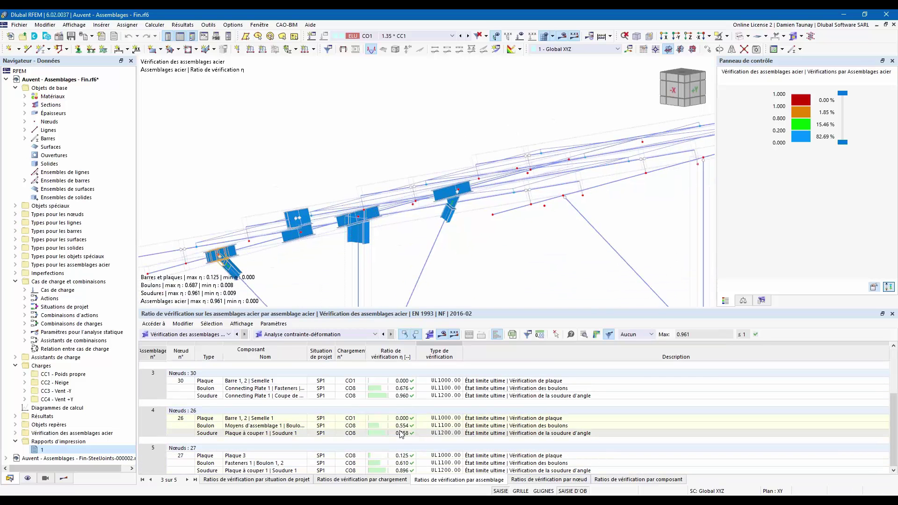
left_click(401, 434)
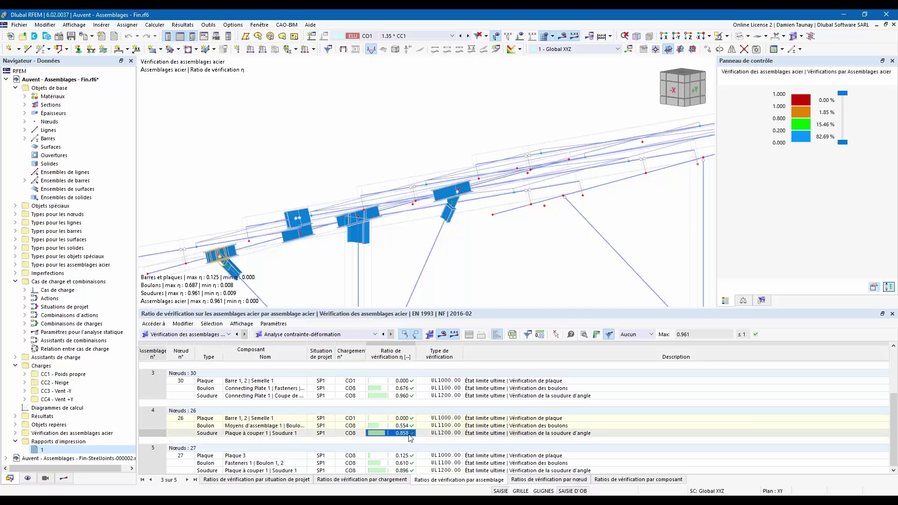
left_click(450, 433)
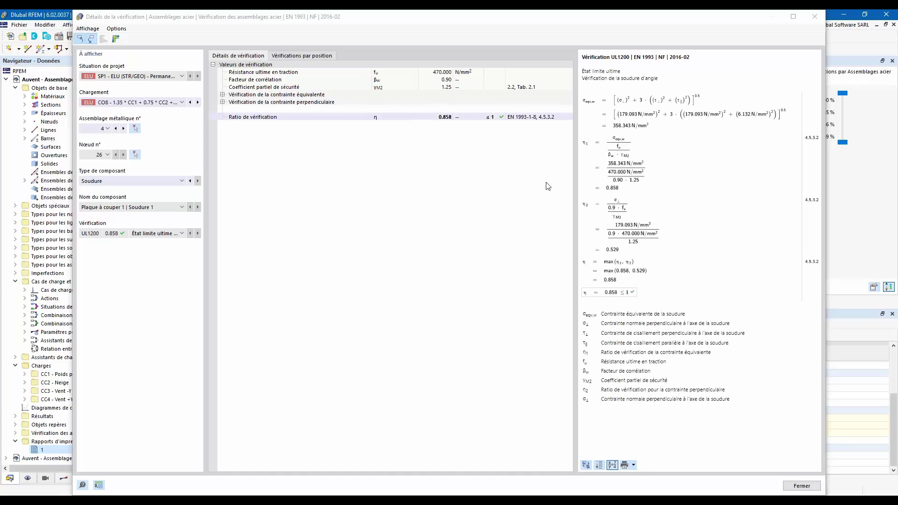
left_click(633, 465)
left_click(643, 447)
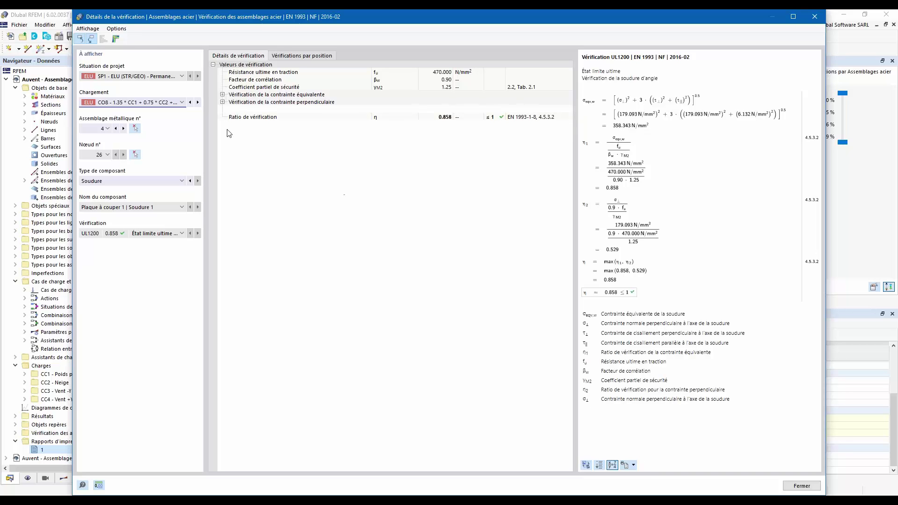
- Display the surface equivalent stresses in steel joint 4's detailed results and frame the joint
left_click(117, 39)
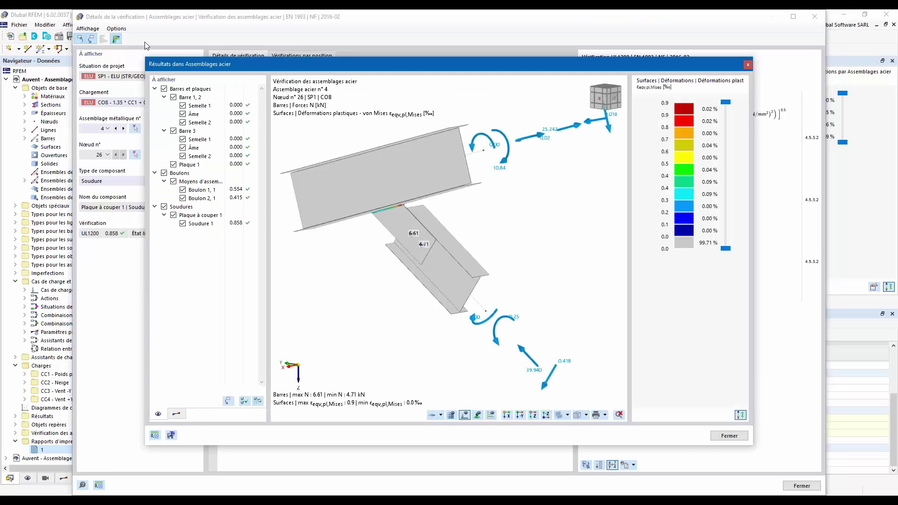
left_click(177, 414)
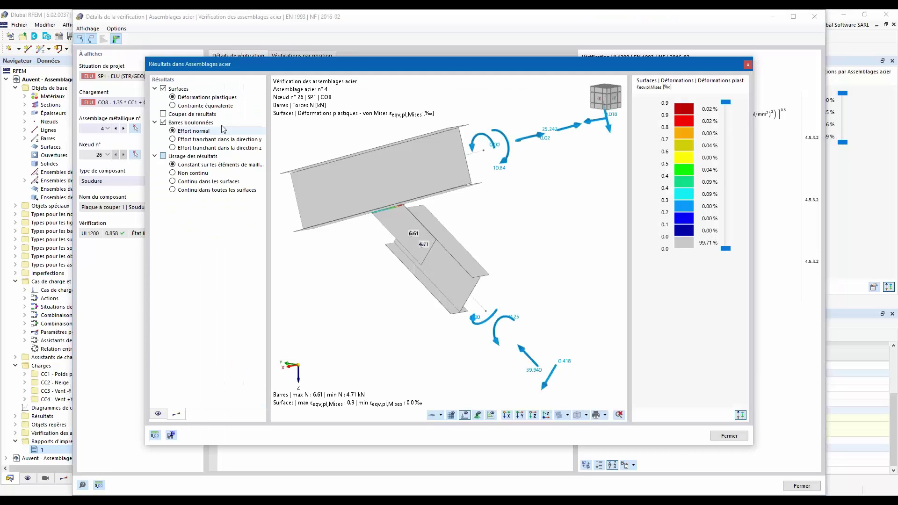
left_click(177, 108)
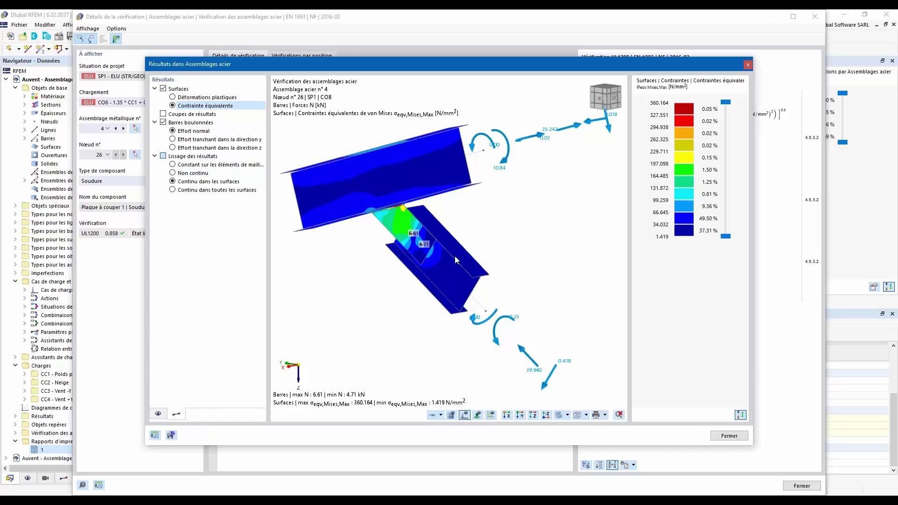
middle_click_drag(533, 249, 501, 263, "ctrl")
scroll(503, 240, "down", 1)
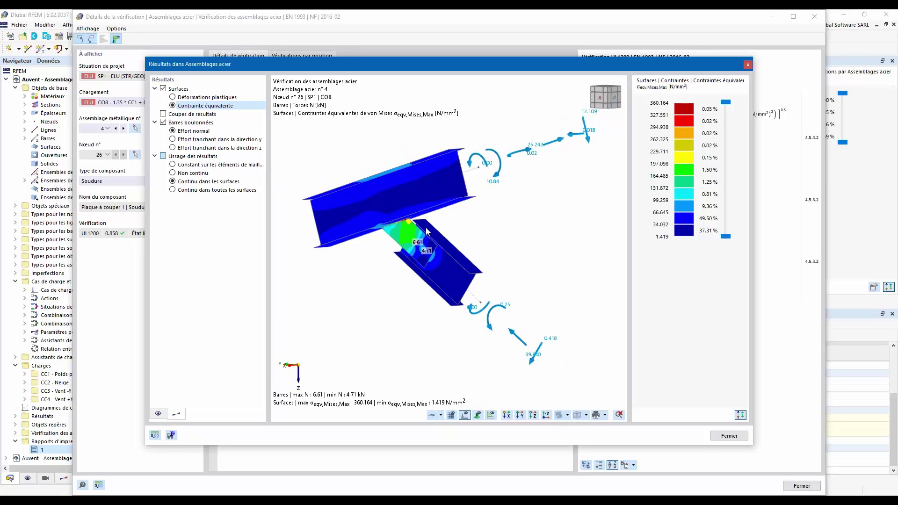
scroll(426, 229, "up", 1)
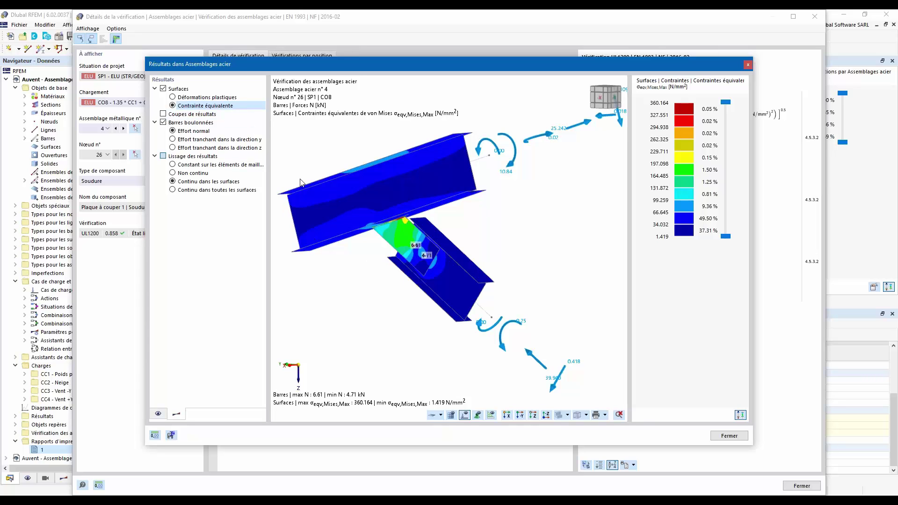
- Hide the bolted member results, send the equivalent stress image of joint 4 to printout report 1, and close the check details
left_click(163, 122)
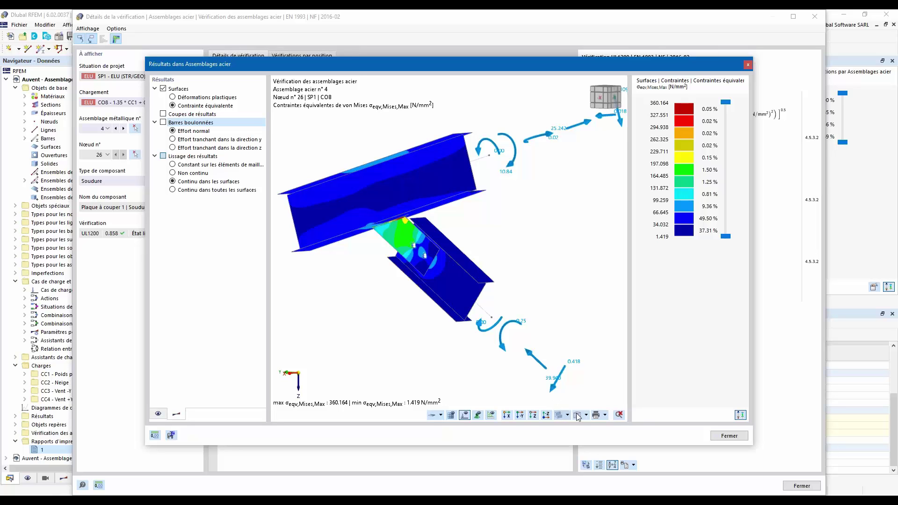
left_click(603, 414)
left_click(607, 438)
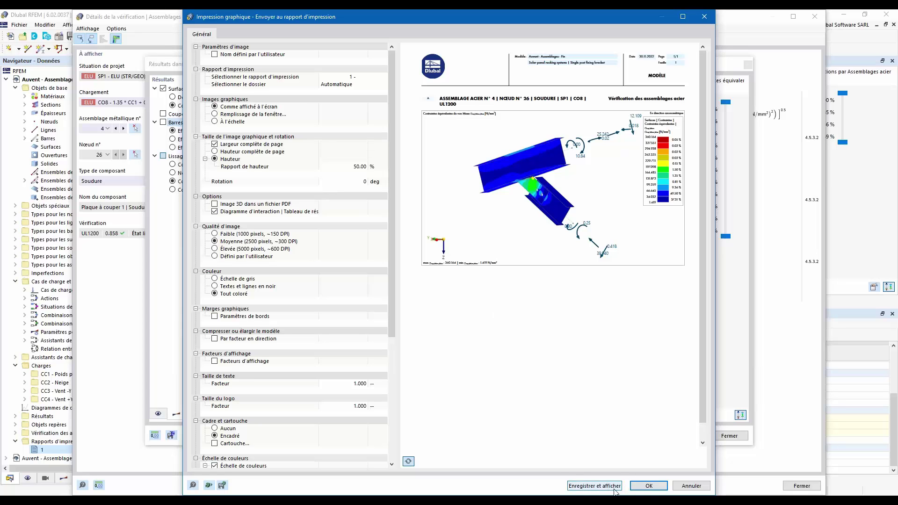
left_click(648, 486)
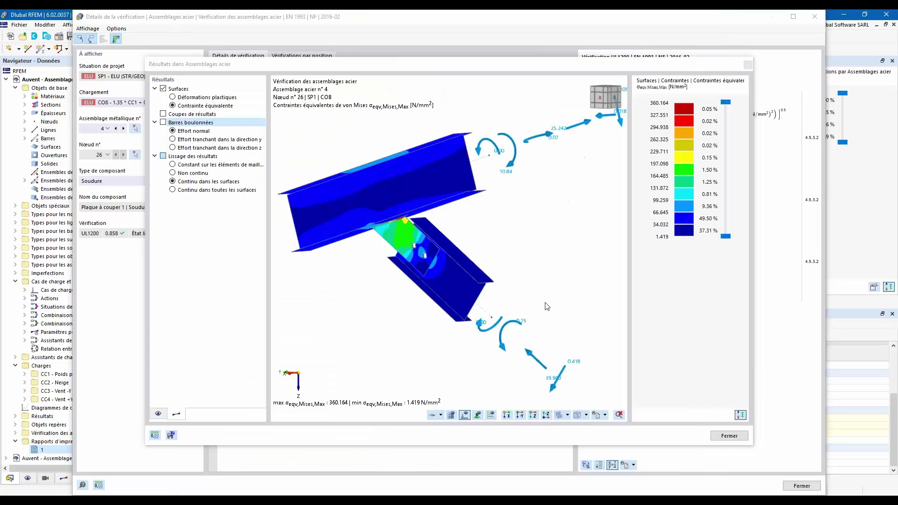
left_click(728, 436)
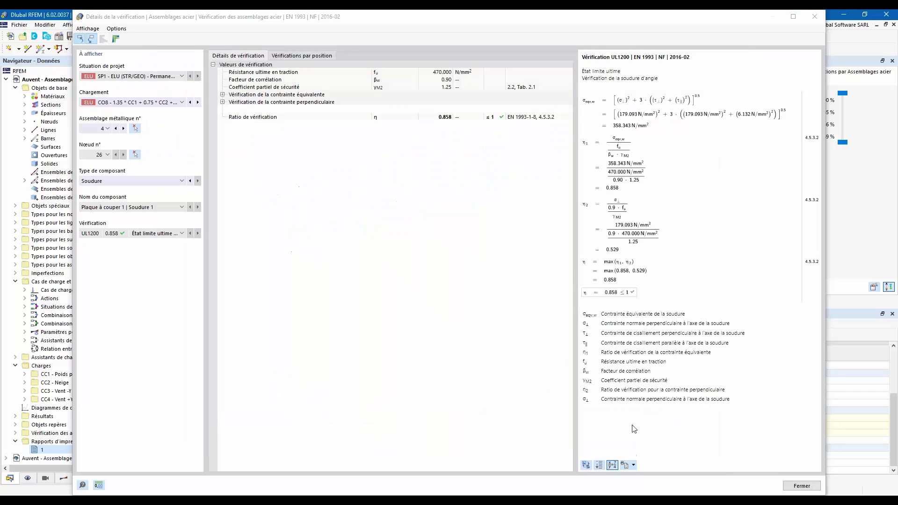
left_click(801, 485)
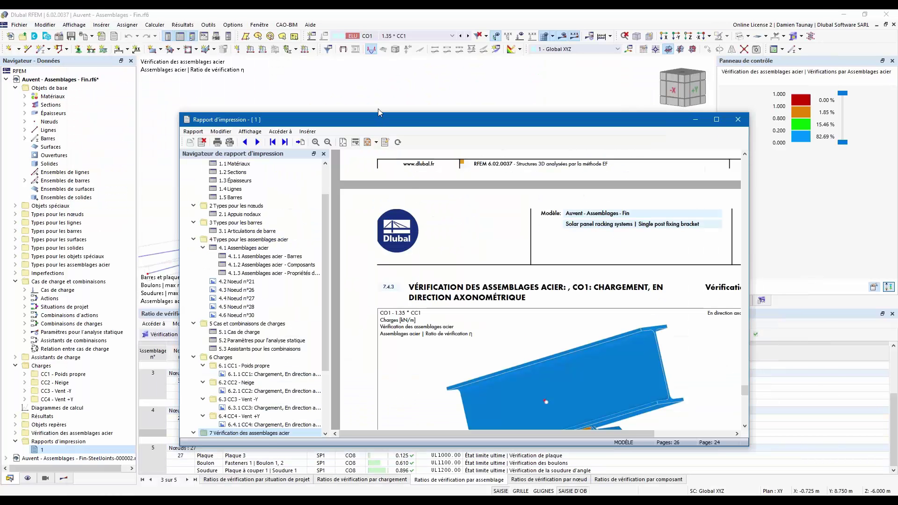
- Maximize the printout report and review the result images in sections 7.4.4 and 7.4.5 and the weld check formulas in section 7.5
left_click_drag(380, 118, 353, 10)
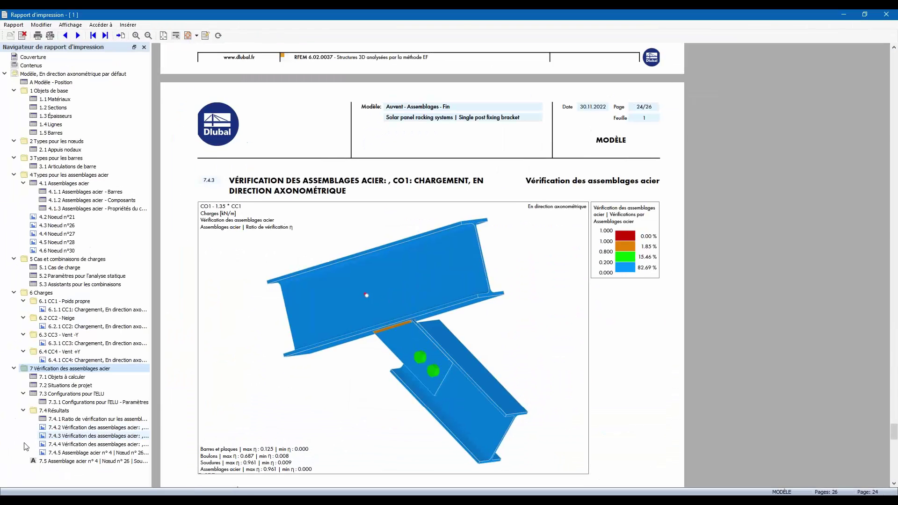
left_click(66, 444)
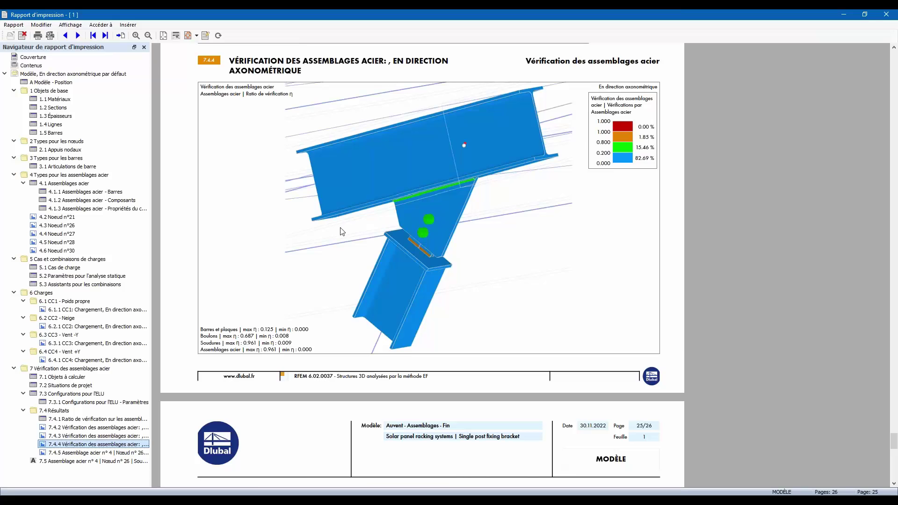
scroll(345, 229, "down", 3)
scroll(345, 229, "down", 5)
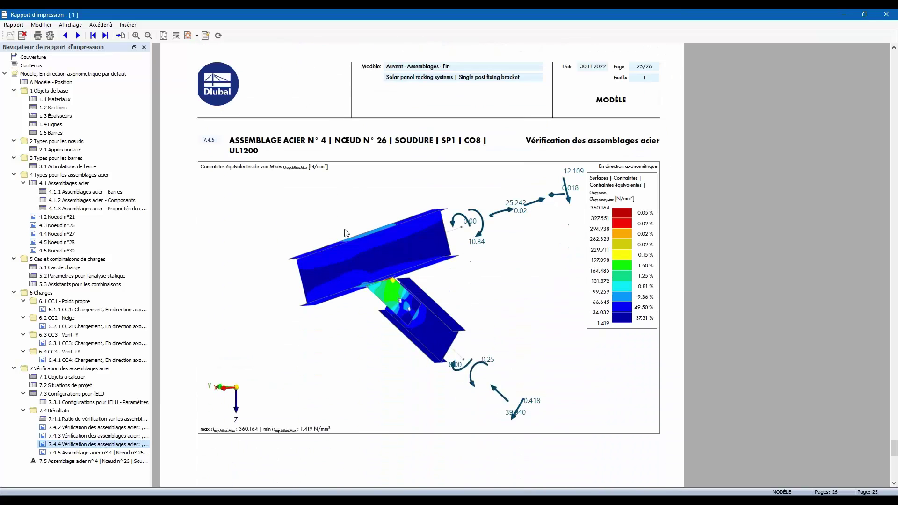
left_click(70, 461)
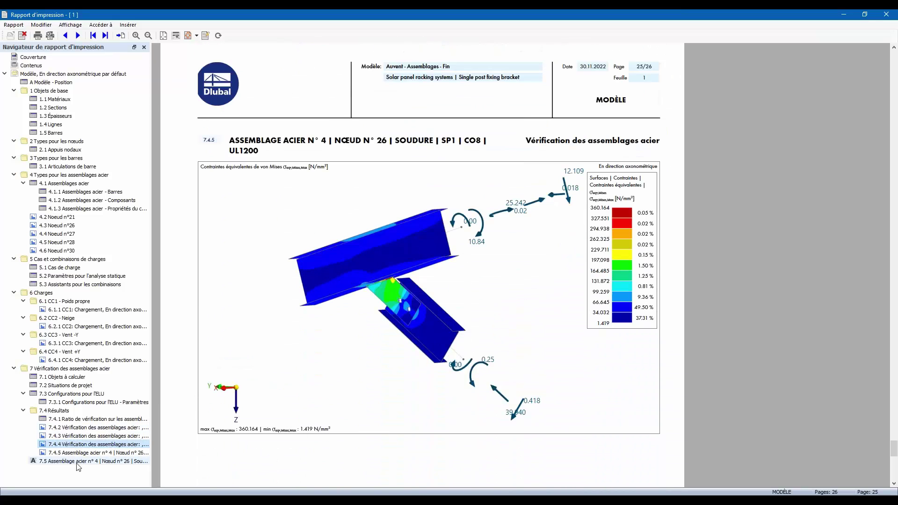
scroll(359, 228, "down", 3)
scroll(360, 234, "up", 3)
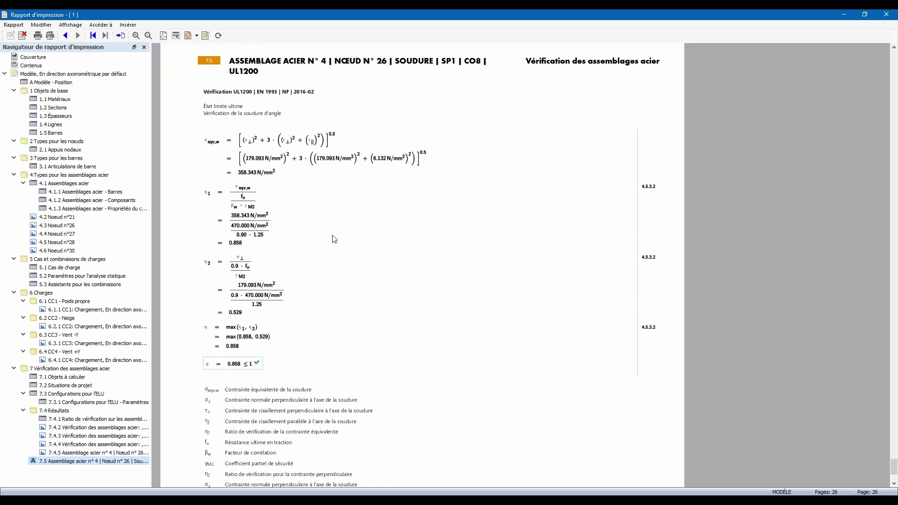
- Fit the report page to the window width and examine the types of content that can be inserted
left_click(197, 36)
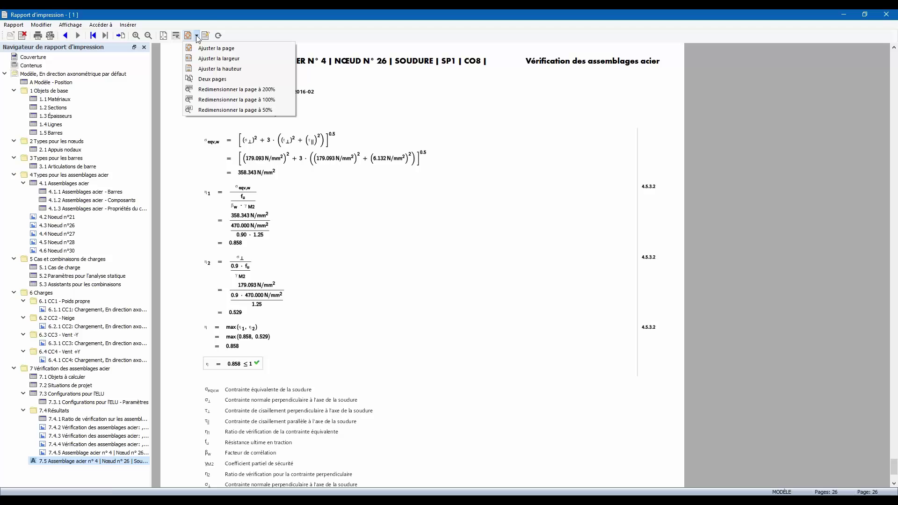
left_click(205, 58)
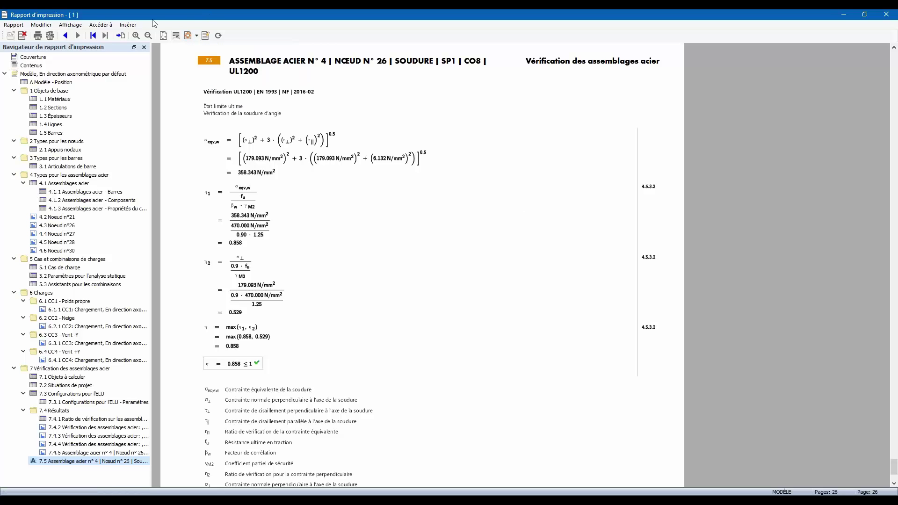
left_click(128, 25)
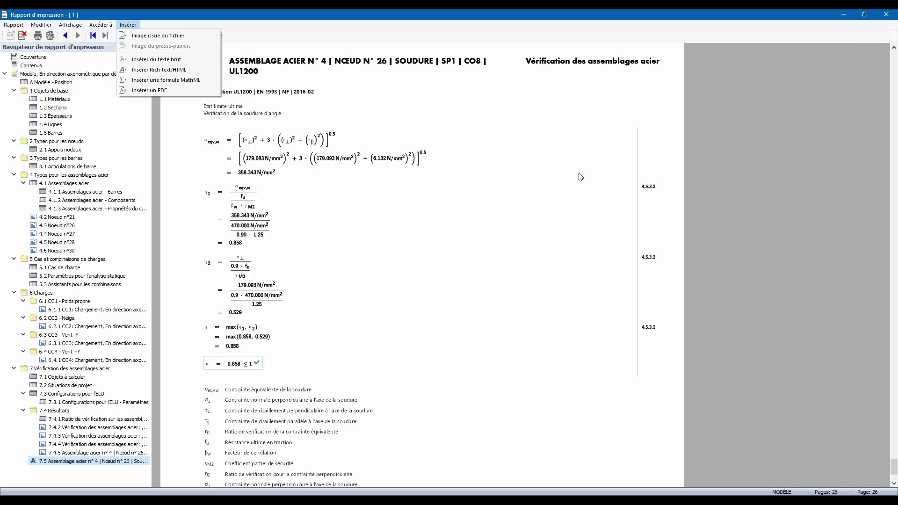
left_click(342, 171)
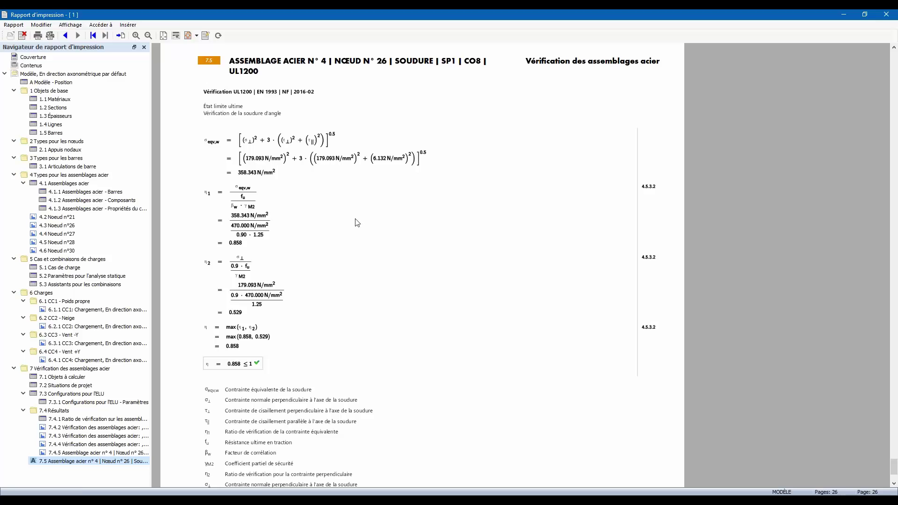
- Check the printout report's export options, close the report, and view the steel joints in the canopy model
left_click(8, 26)
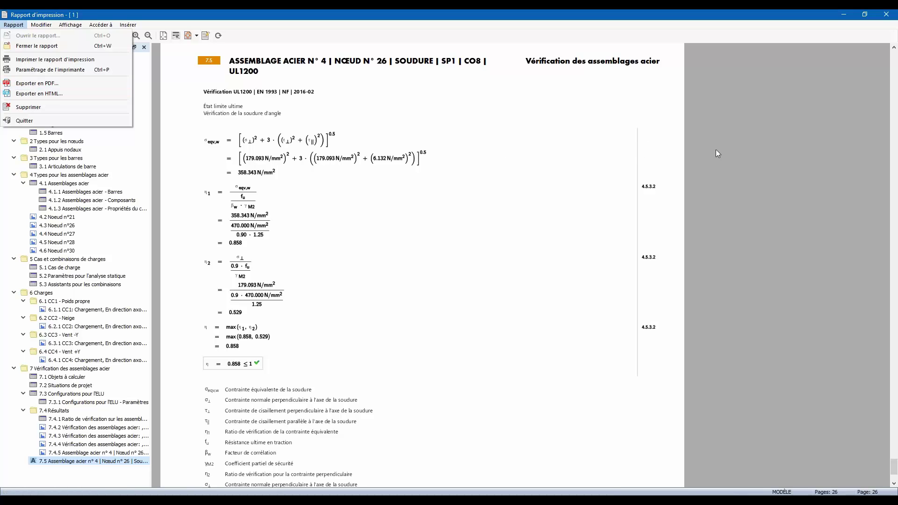
left_click(799, 87)
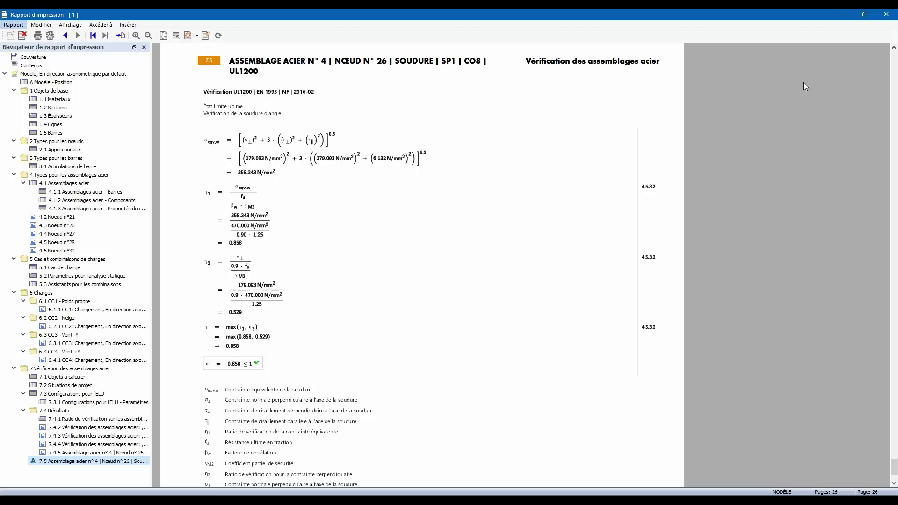
left_click(885, 15)
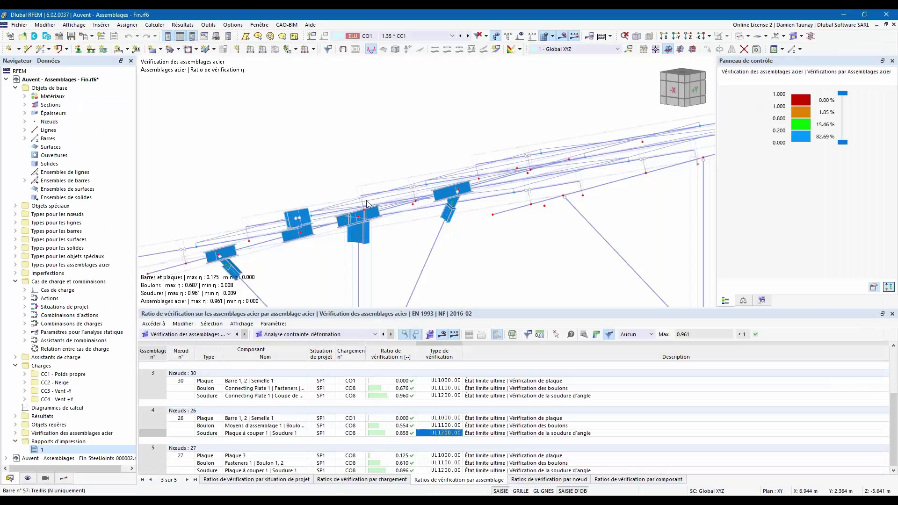
scroll(330, 144, "down", 2)
middle_click_drag(346, 194, 449, 176, "ctrl")
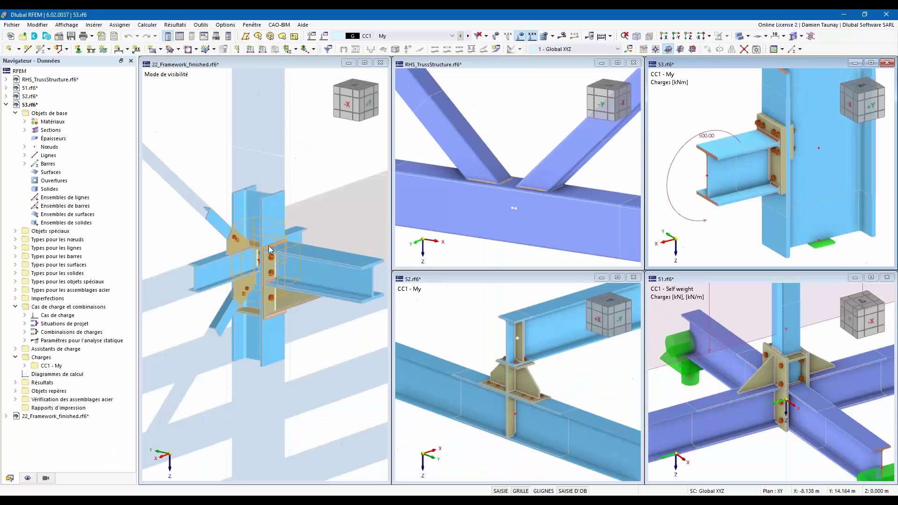
- Activate the 22_Framework_finished model and examine the bolted gusset plates, end plate and haunch of its column joint
left_click(309, 150)
left_click(200, 327)
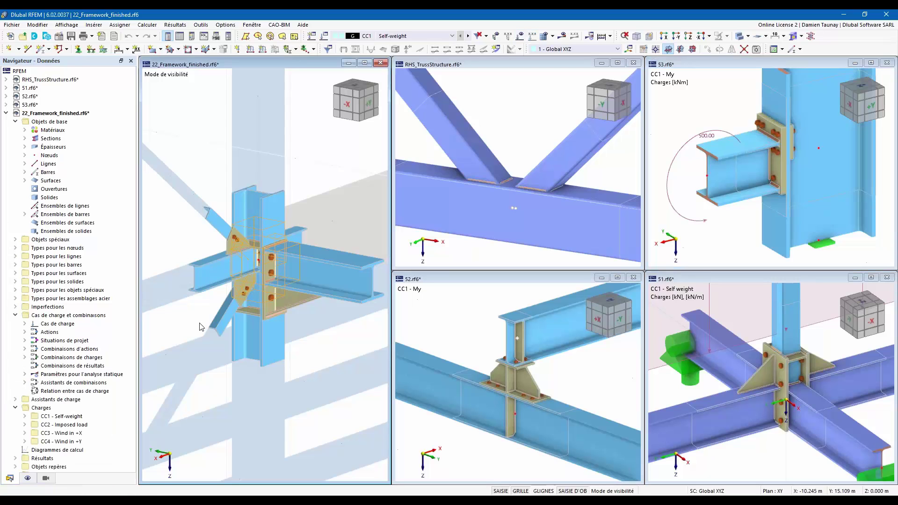
middle_click_drag(321, 335, 290, 369)
scroll(318, 335, "down", 4)
scroll(359, 315, "up", 5)
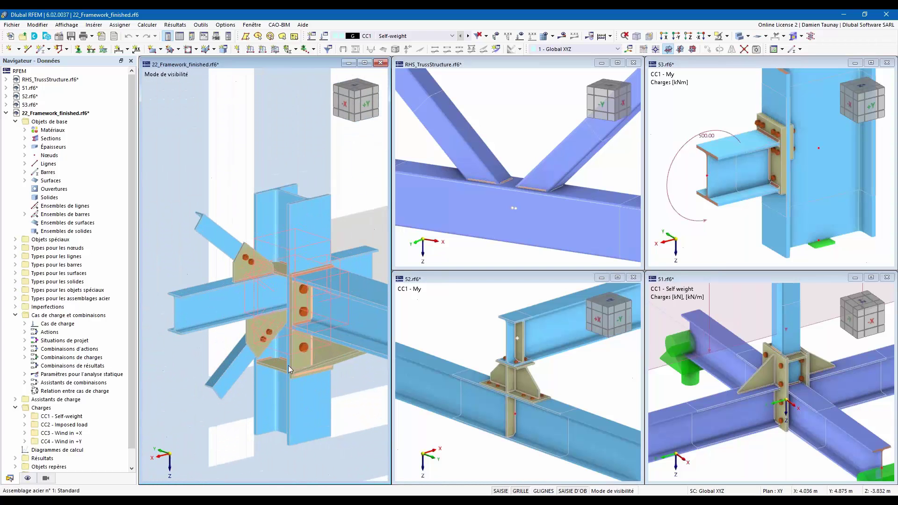
scroll(224, 301, "up", 8)
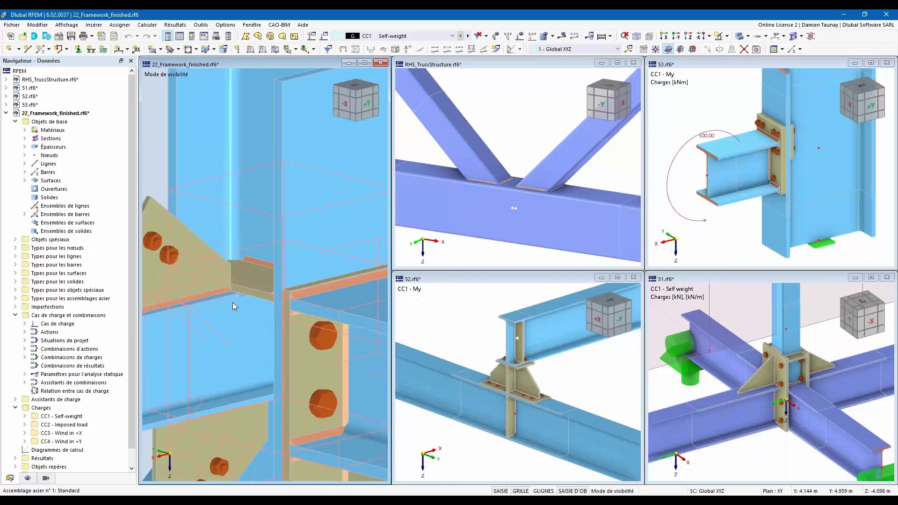
scroll(252, 335, "down", 8)
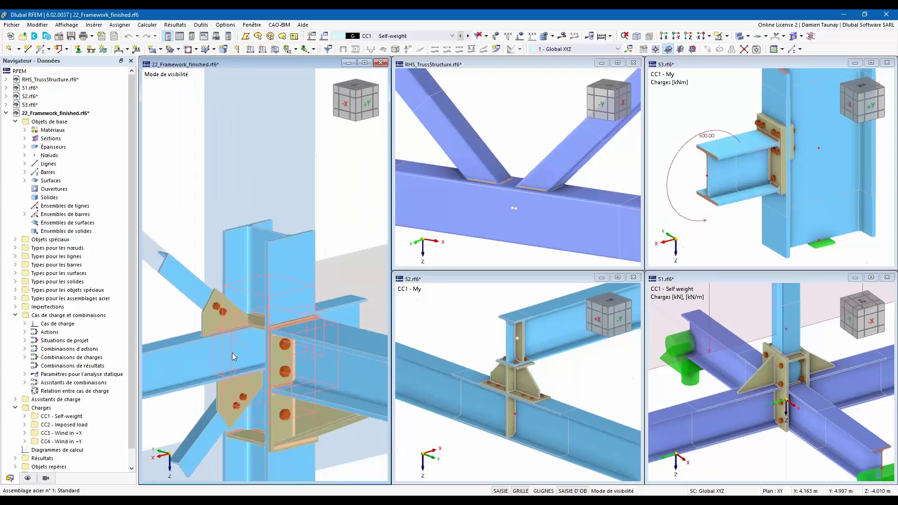
middle_click_drag(206, 321, 198, 241)
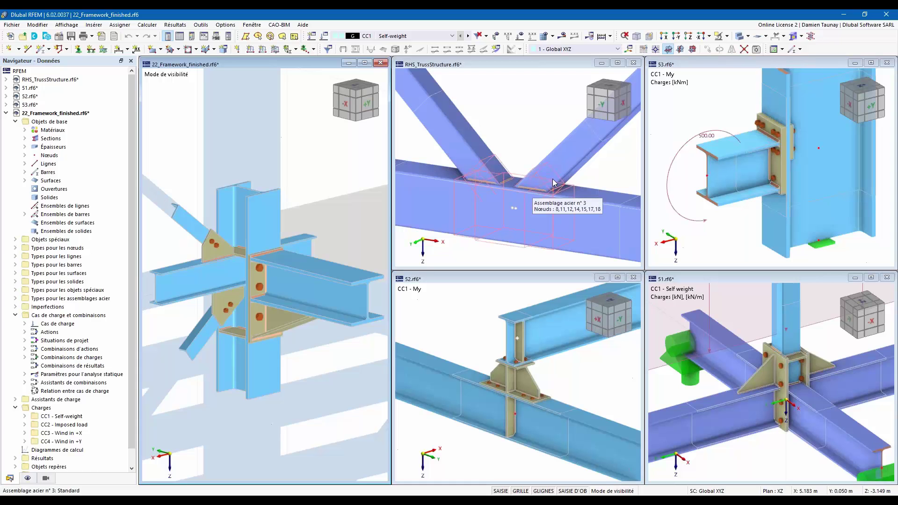
- Activate the RHS_TrussStructure model and examine the welded joint between the hollow-section diagonals and the chord
left_click(503, 171)
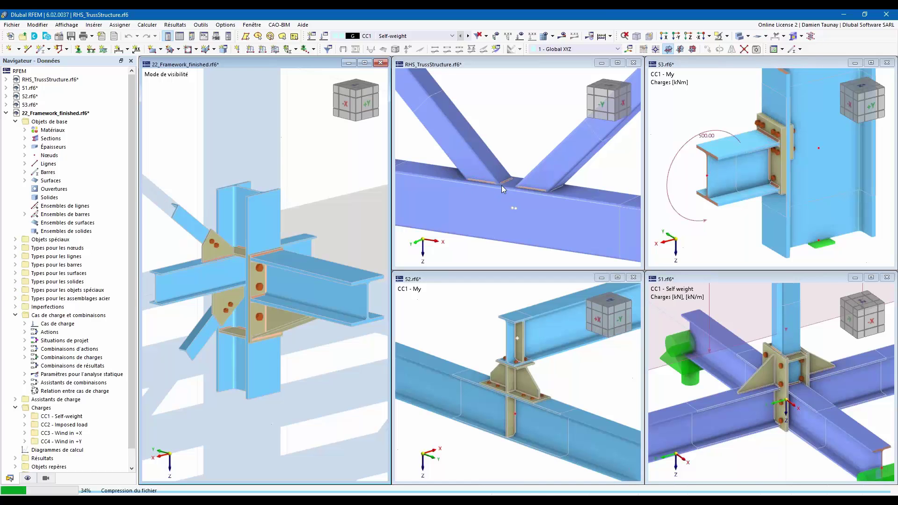
left_click(488, 180)
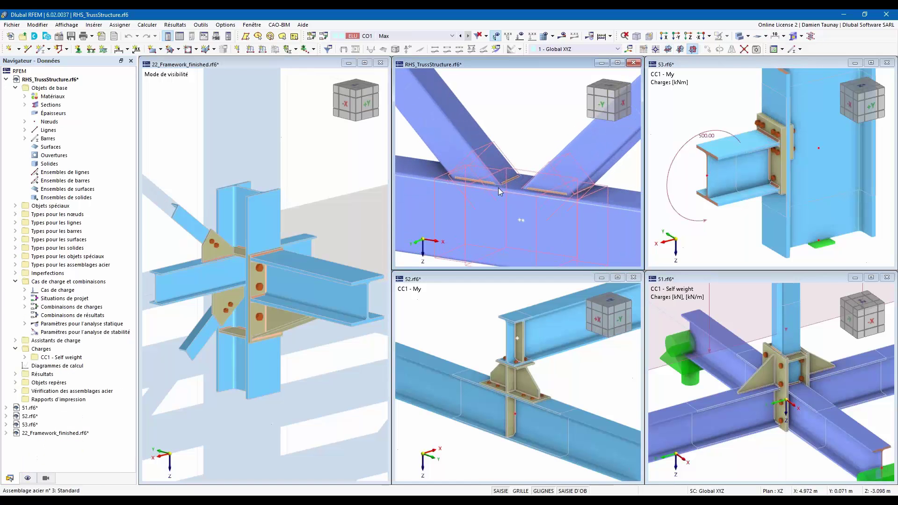
scroll(497, 184, "down", 3)
mouse_move(531, 155)
middle_mouse_down("ctrl")
mouse_move(525, 166)
mouse_move(517, 157)
middle_mouse_up("ctrl")
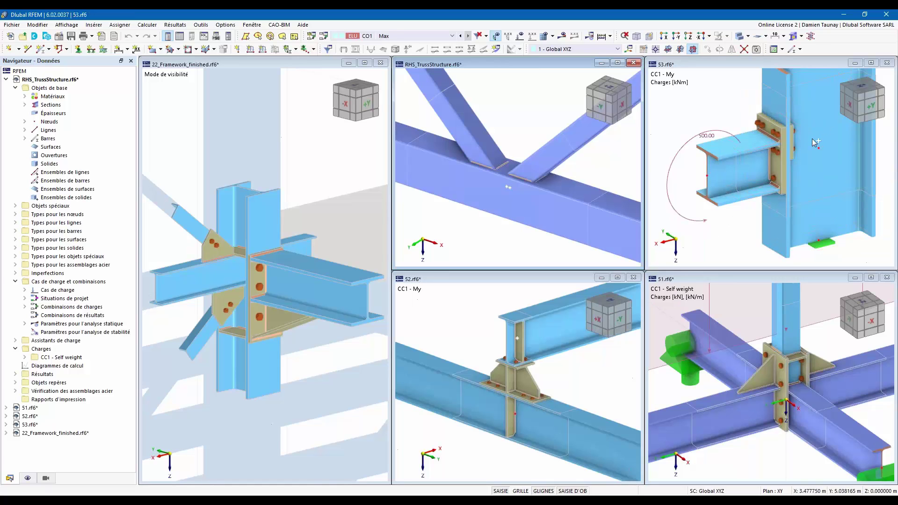
- Examine the bolted beam-to-column joint in model 53.rf6 from several angles, and activate model 52.rf6
middle_click_drag(795, 128, 792, 154, "ctrl")
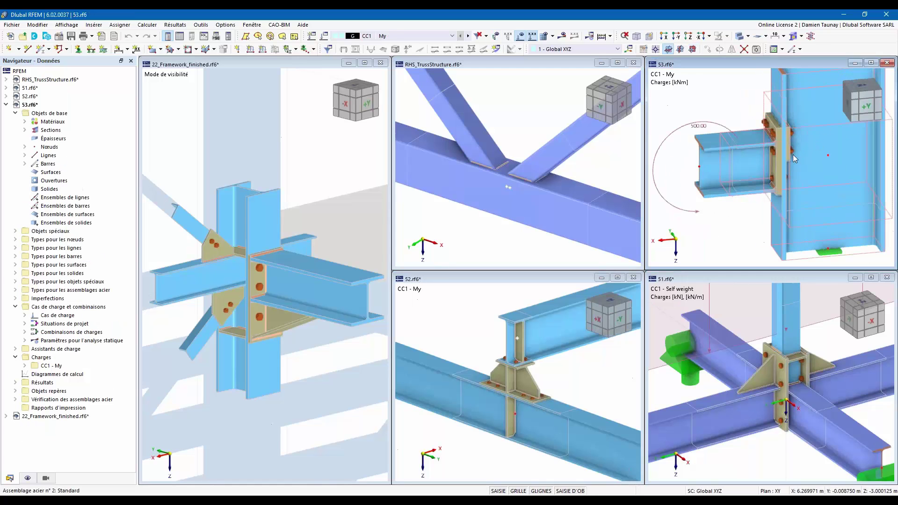
middle_click_drag(813, 168, 788, 159, "ctrl")
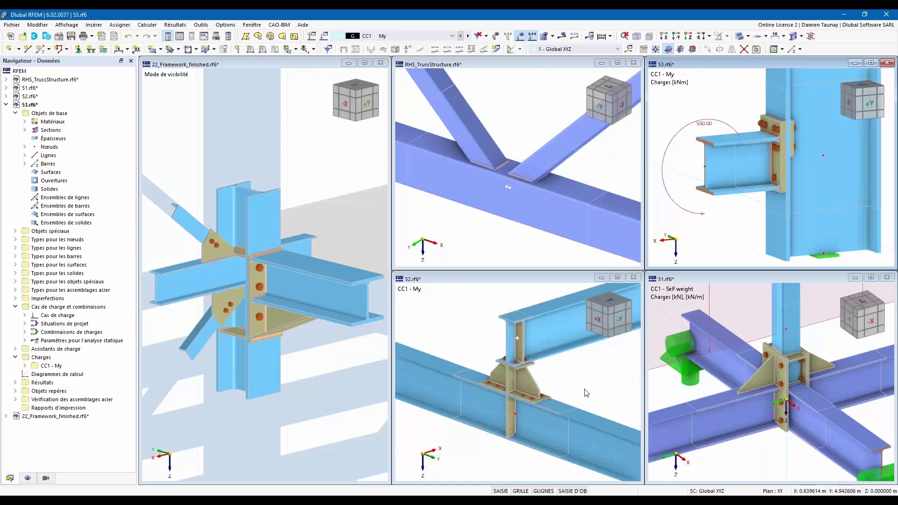
left_click(532, 365)
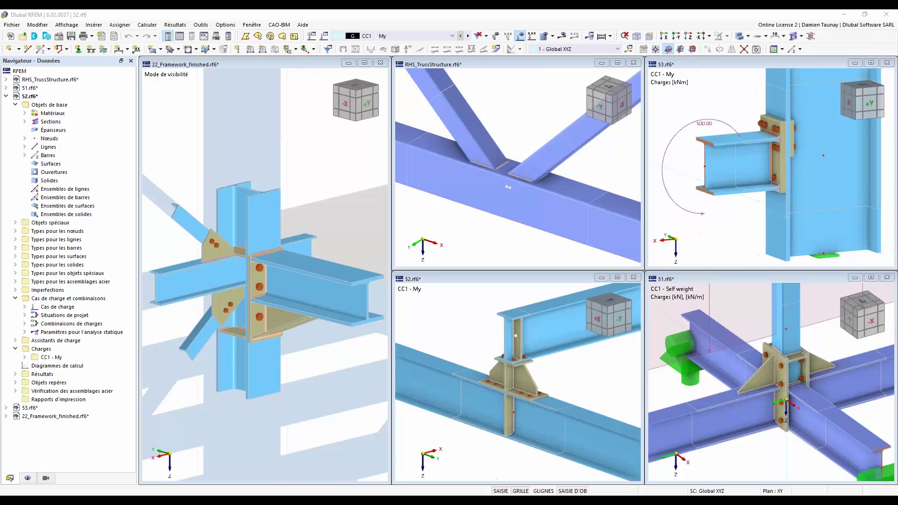
key("alt+Tab")
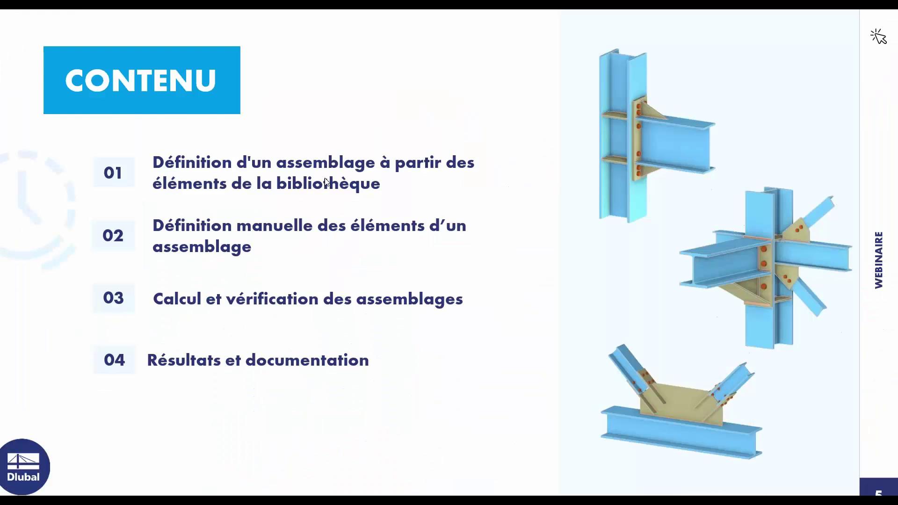
key("Right")
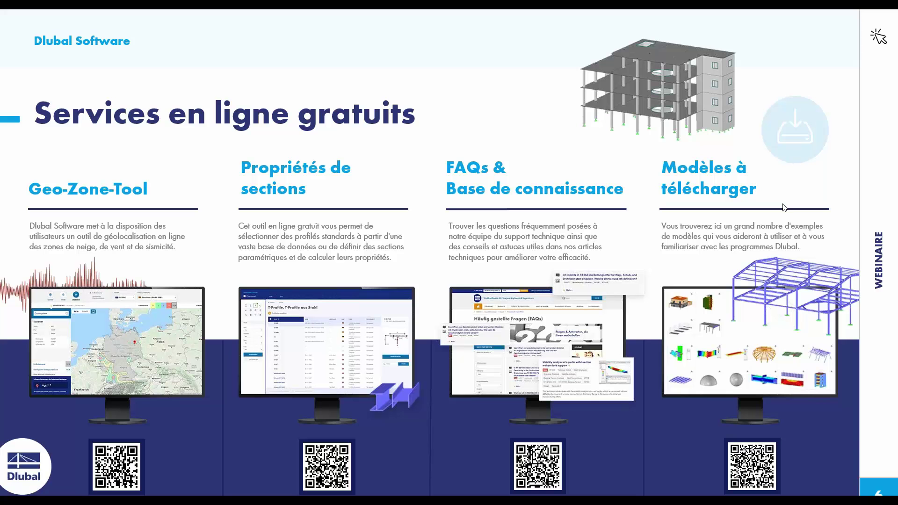
key("Right")
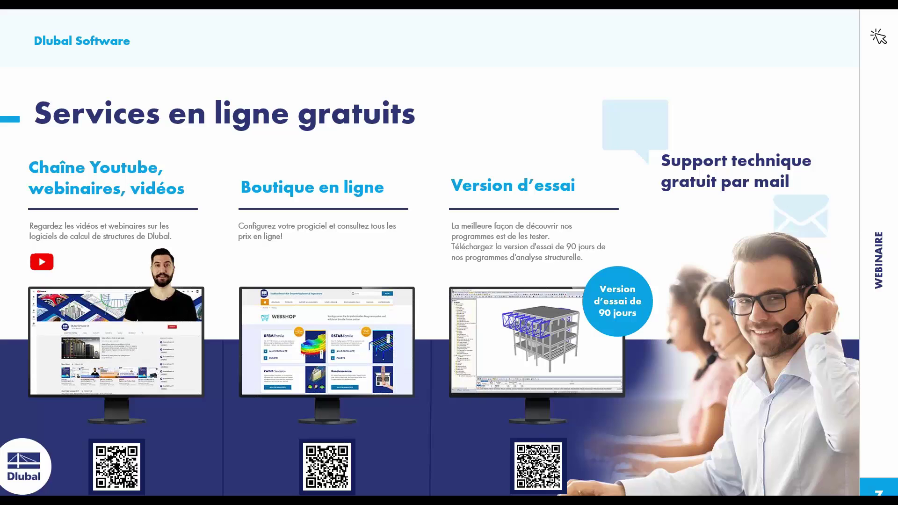
key("Right")
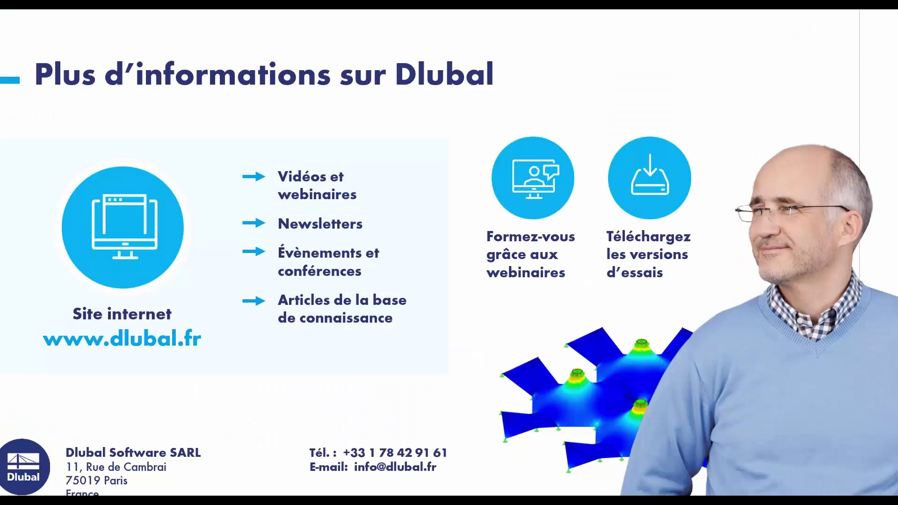